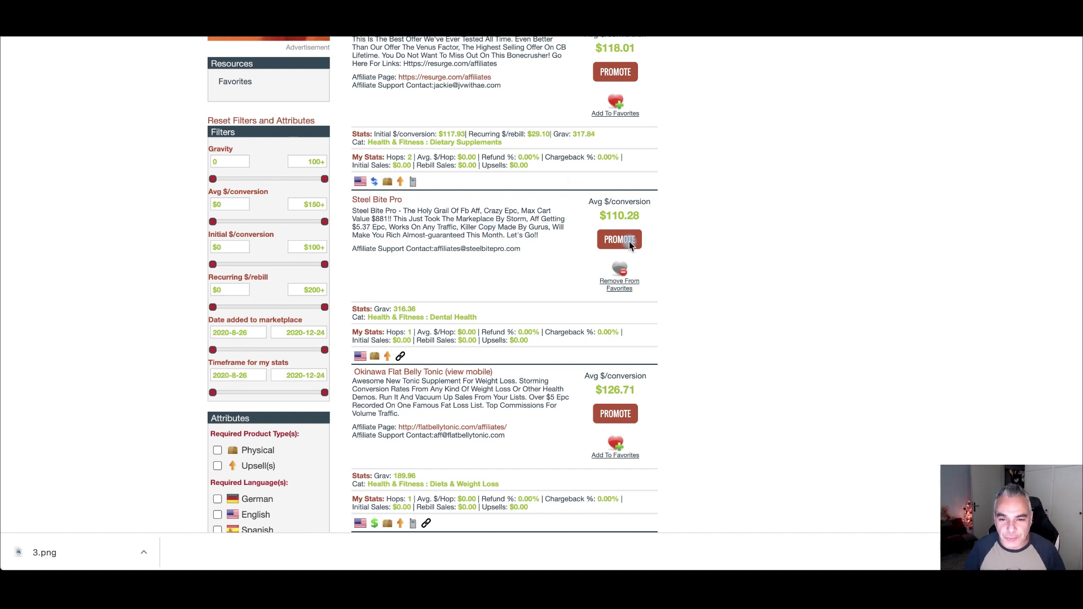
- Examine the Steel Bite Pro offer's description and stats in the marketplace results
scroll(456, 205, up, 2)
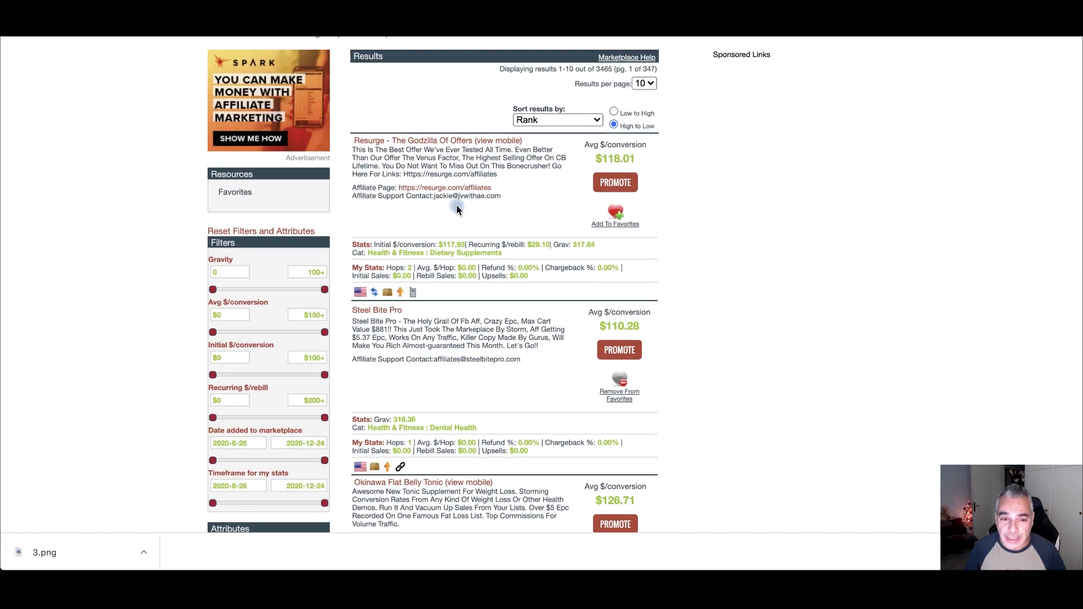
scroll(458, 212, down, 1)
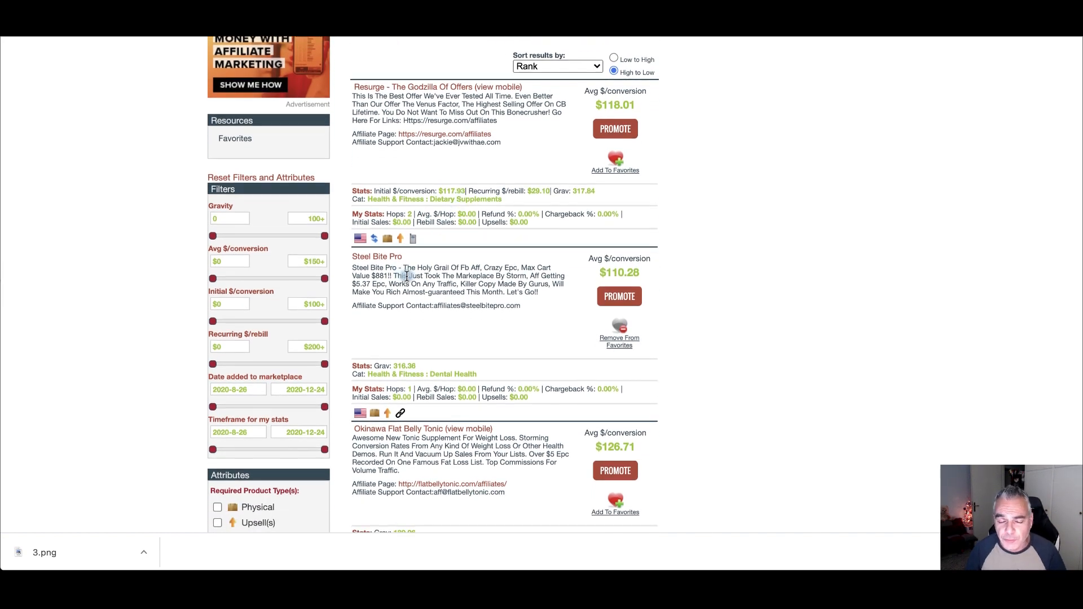
scroll(429, 300, up, 4)
scroll(378, 312, down, 4)
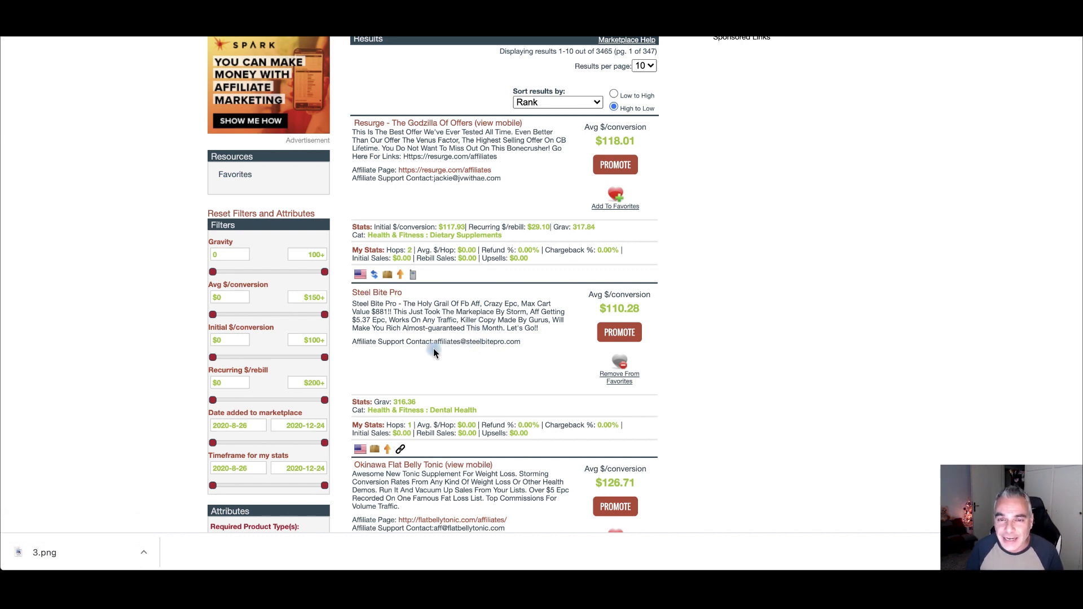
drag(387, 322, 551, 326)
click(550, 327)
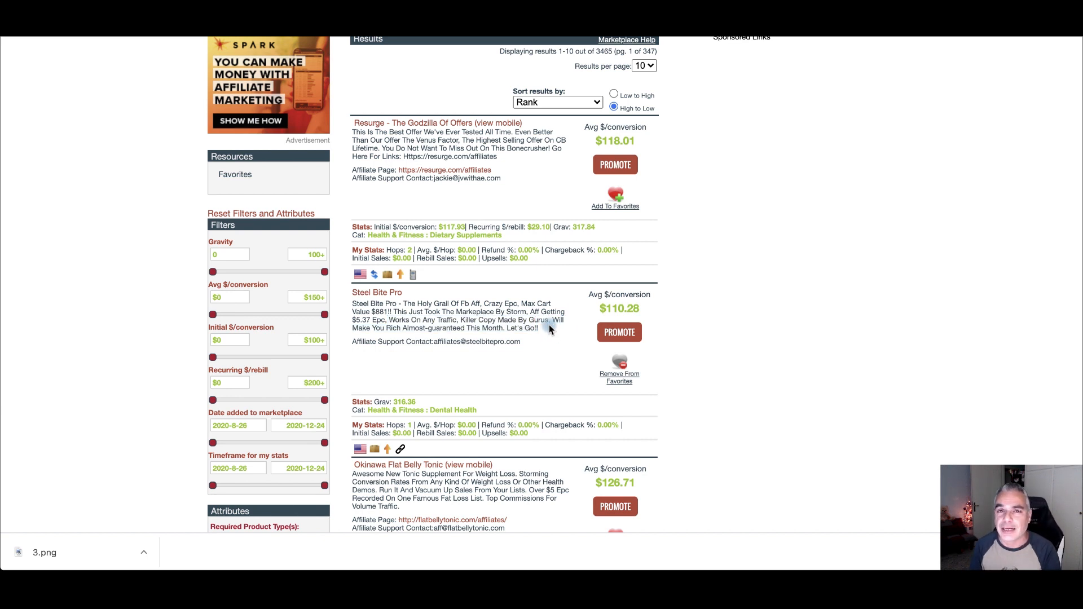
drag(493, 316, 413, 302)
click(490, 351)
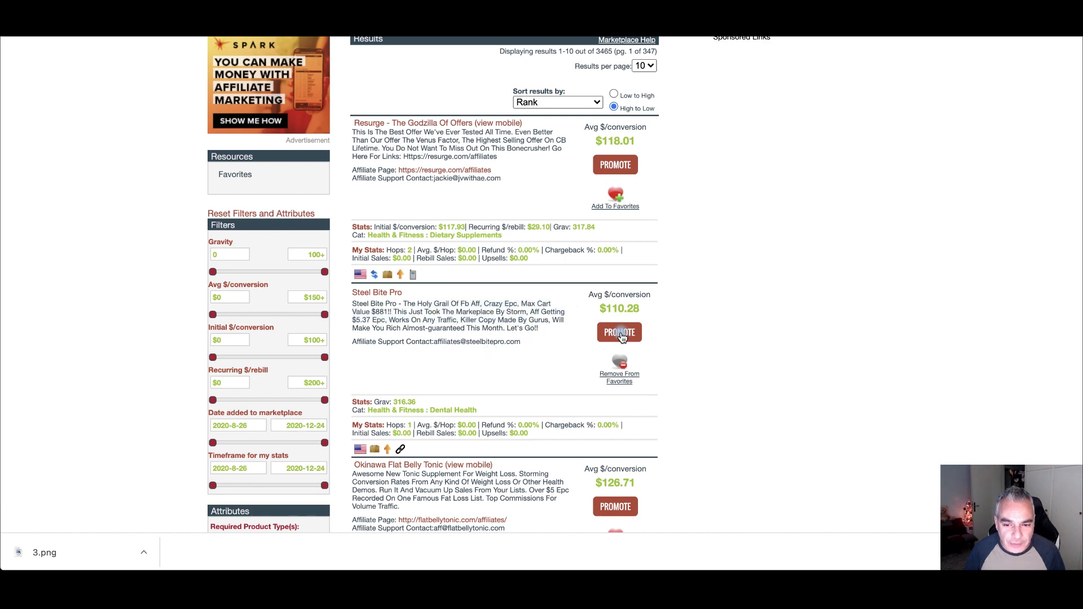
- Generate a HopLink for Steel Bite Pro using the Default landing page and copy the encrypted link
click(622, 334)
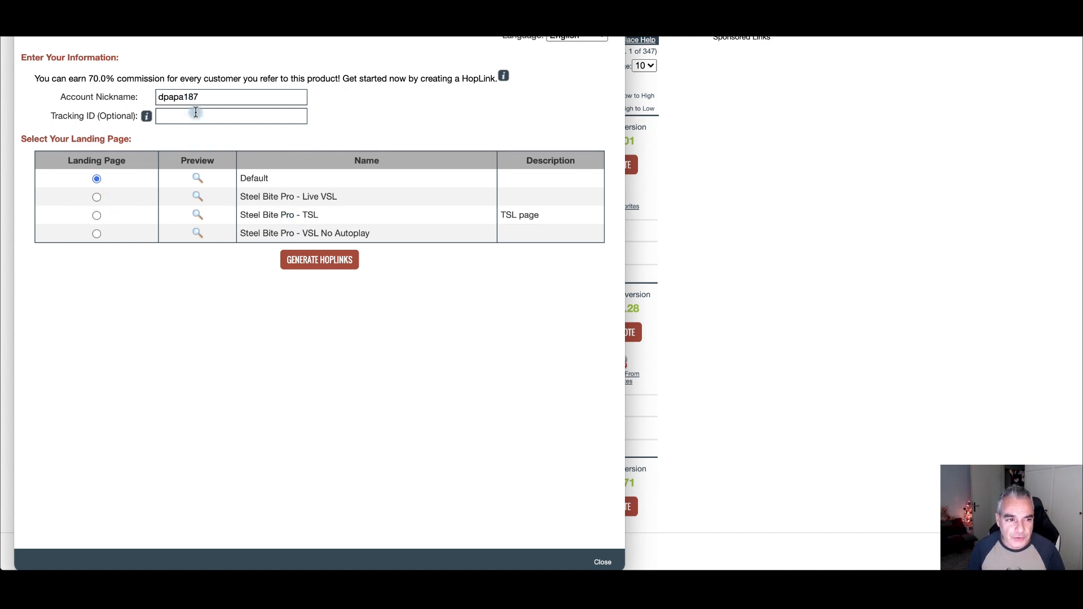
click(326, 259)
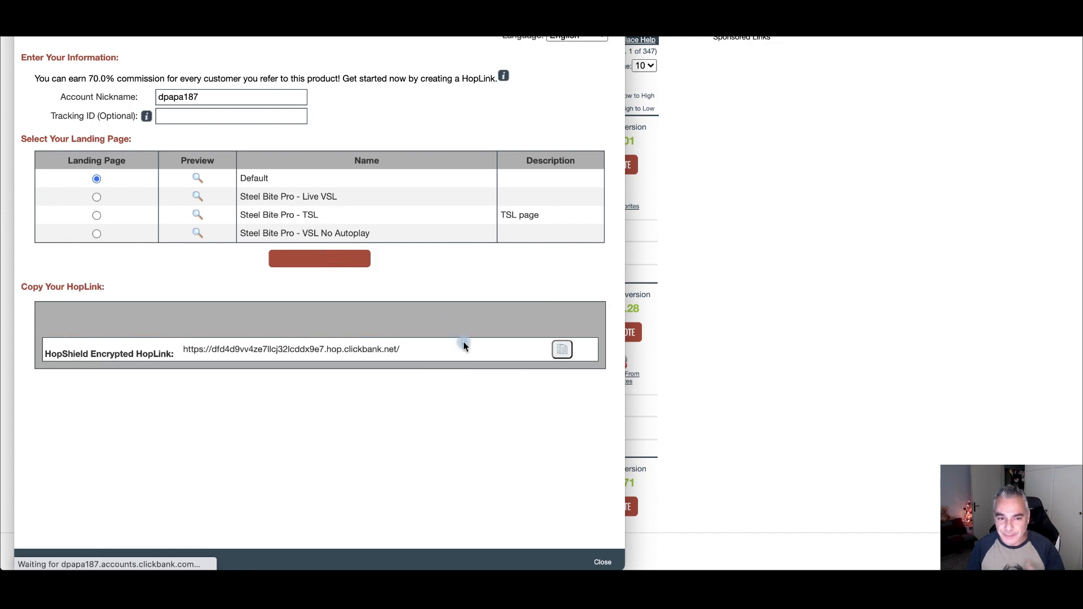
click(561, 357)
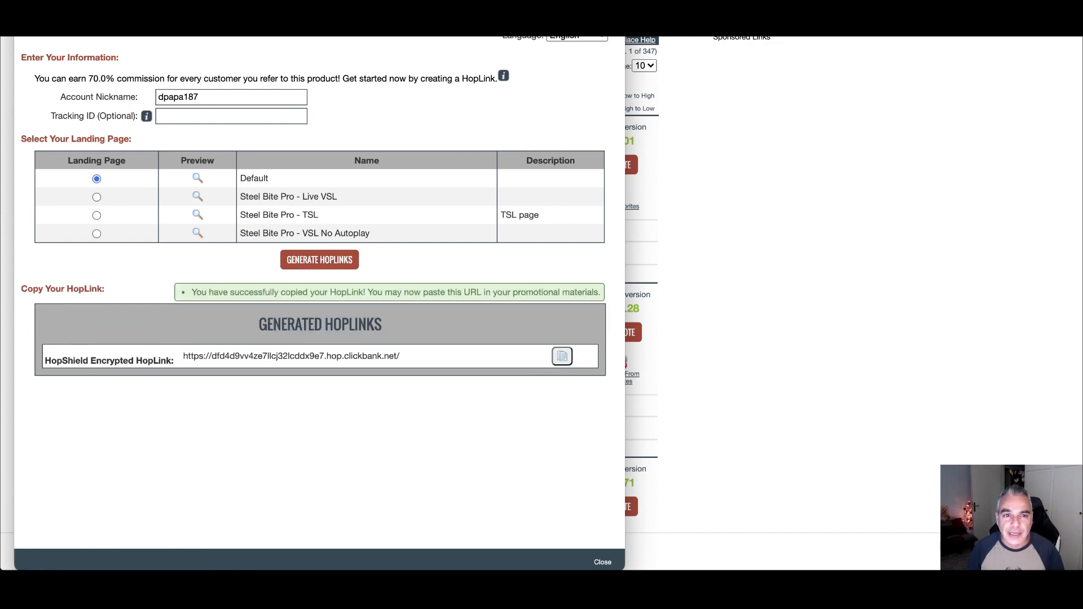
- Open the copied HopLink in a new browser tab
drag(361, 0, 736, 175)
key(super+t)
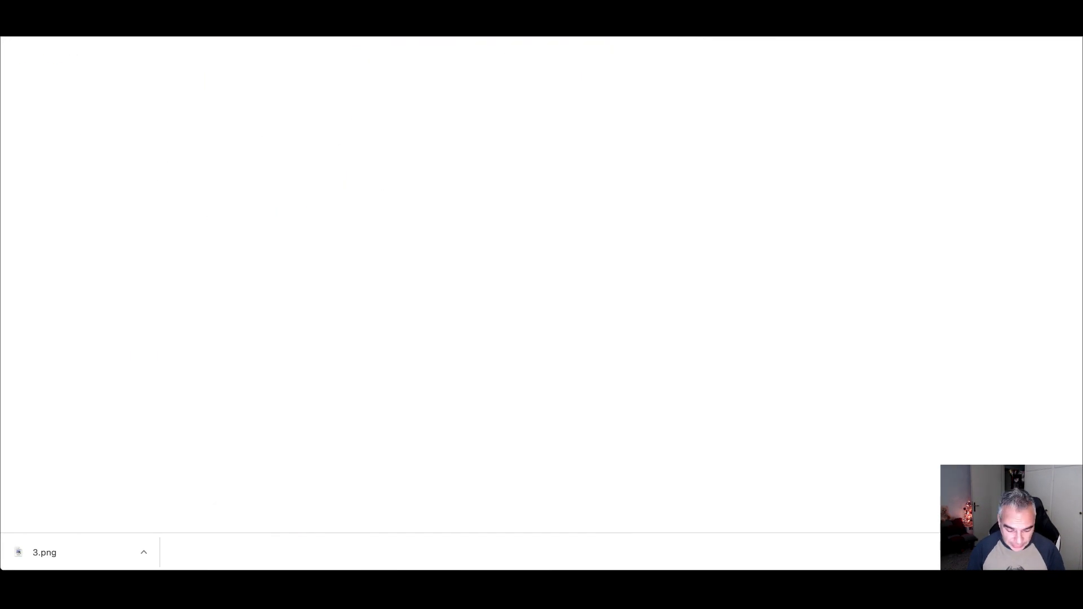
key(super+v)
key(Return)
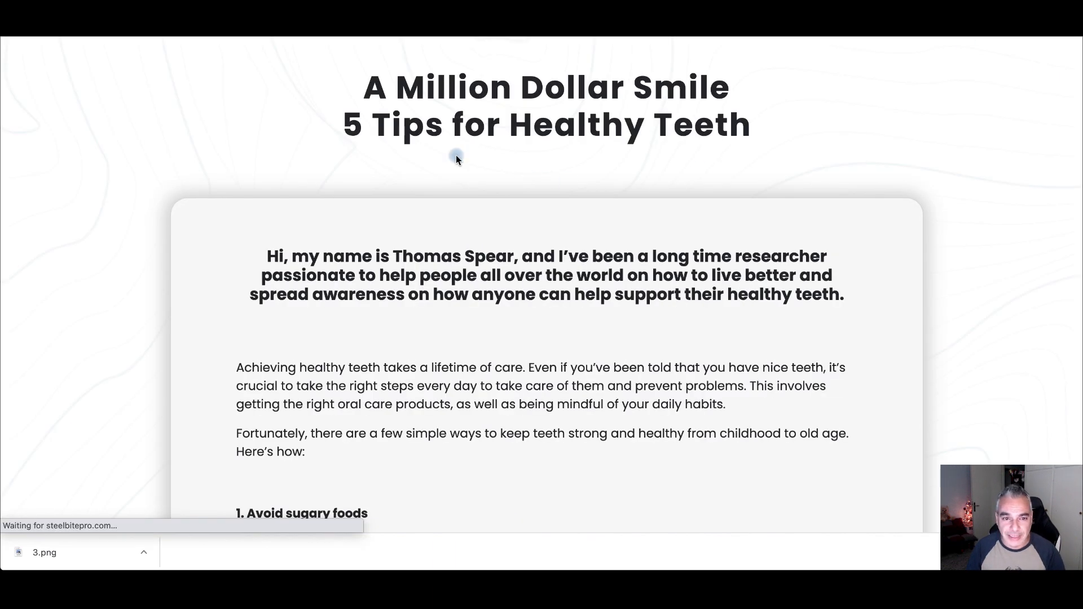
- Read through the Steel Bite Pro landing page, from the healthy teeth tips to the money-back guarantee
scroll(483, 231, down, 15)
scroll(489, 261, up, 15)
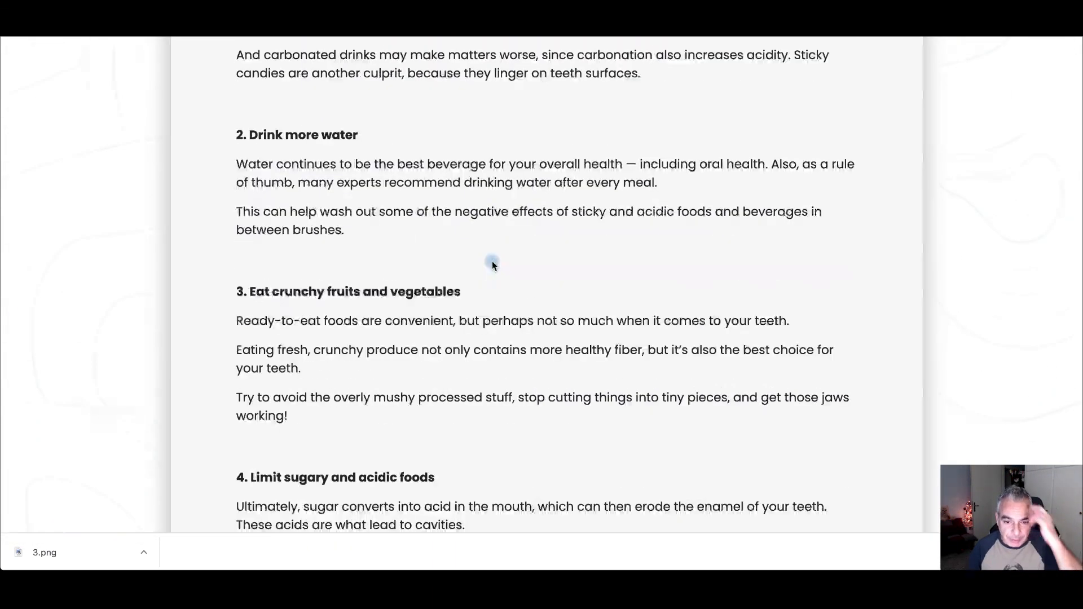
scroll(492, 261, down, 15)
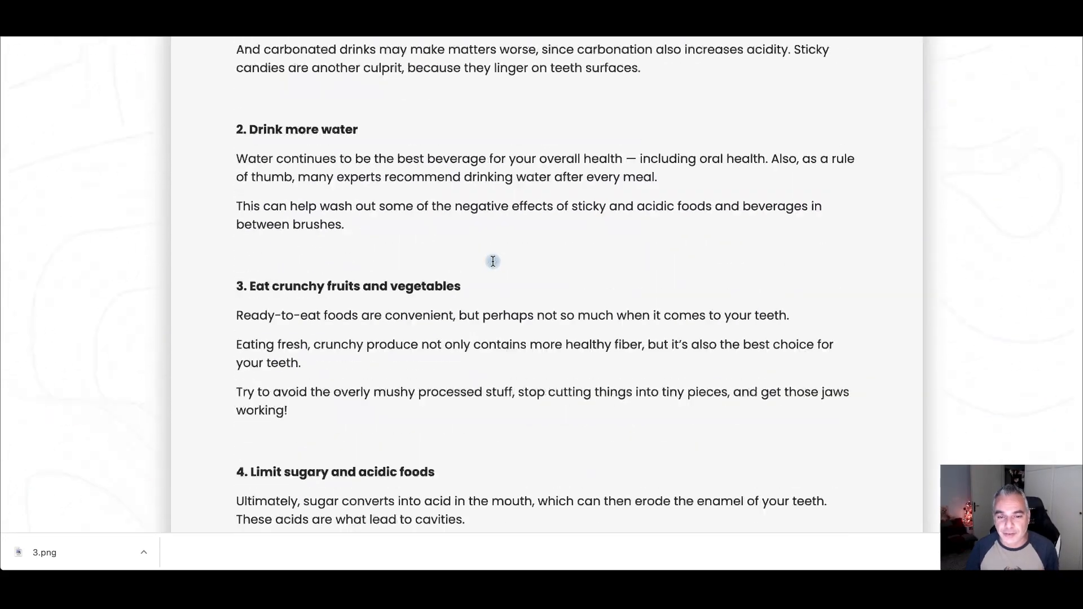
scroll(493, 264, down, 20)
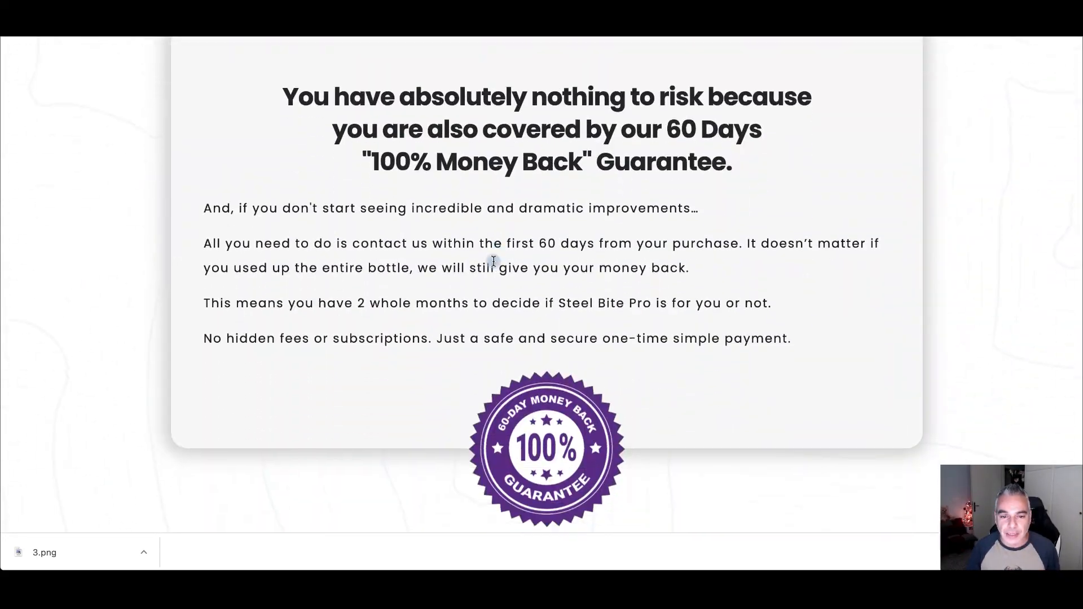
scroll(493, 260, up, 20)
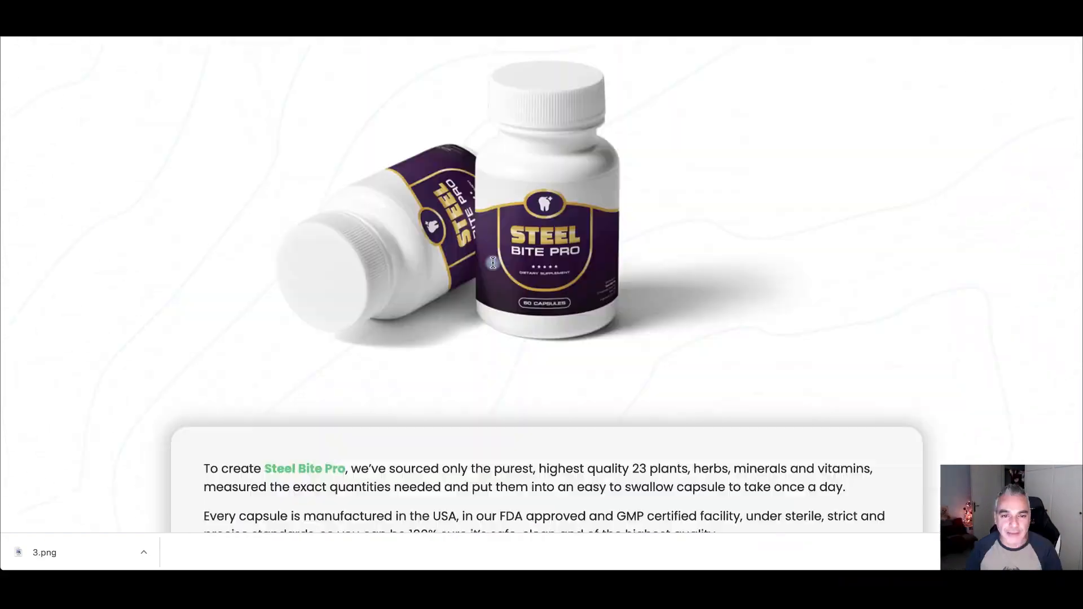
scroll(493, 266, down, 2)
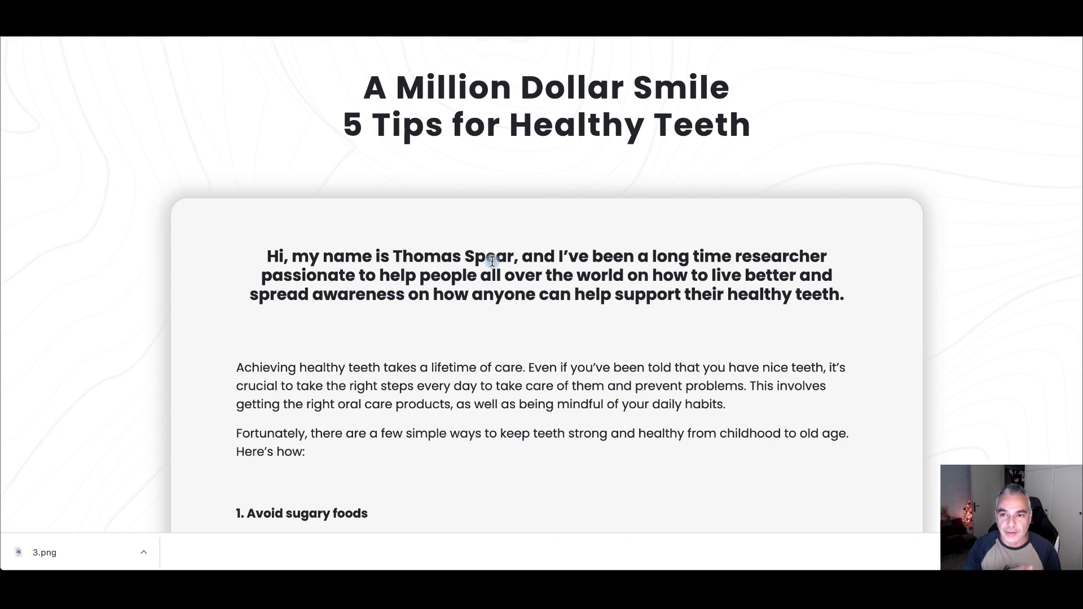
scroll(477, 215, down, 2)
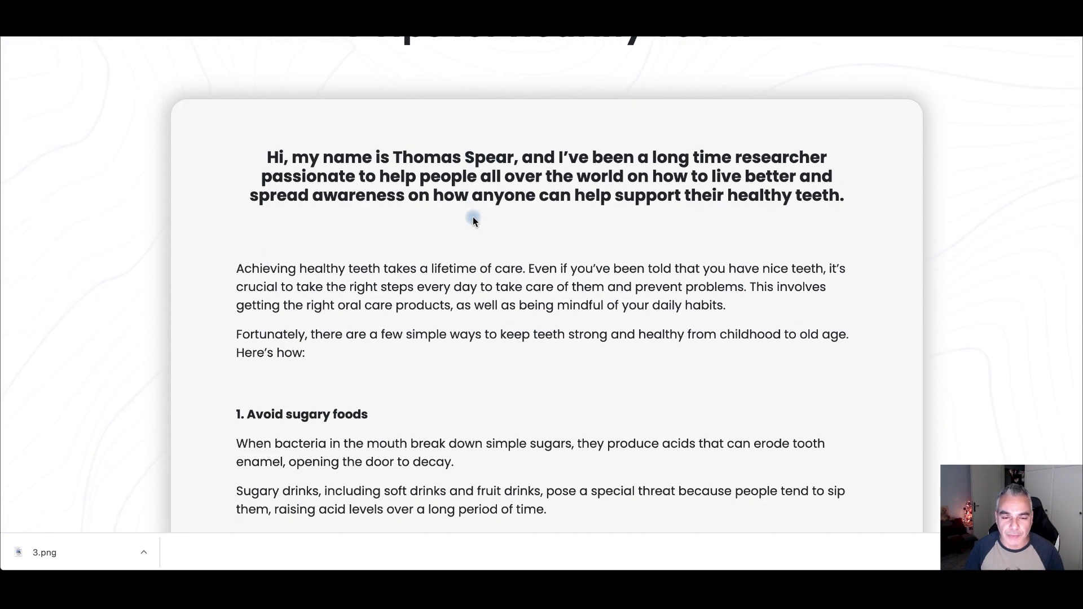
scroll(474, 216, up, 2)
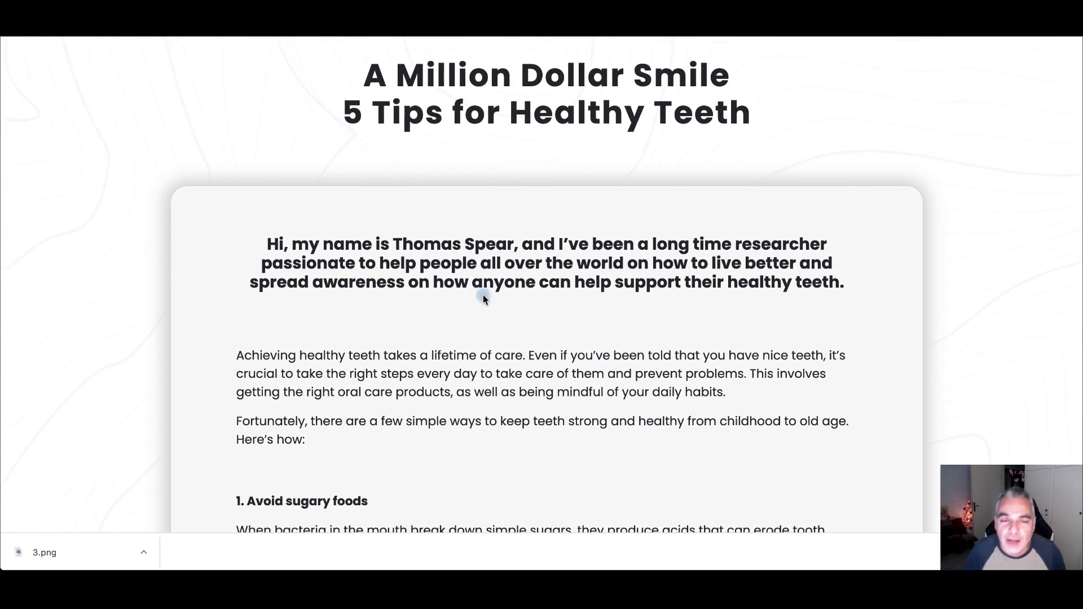
scroll(487, 314, down, 20)
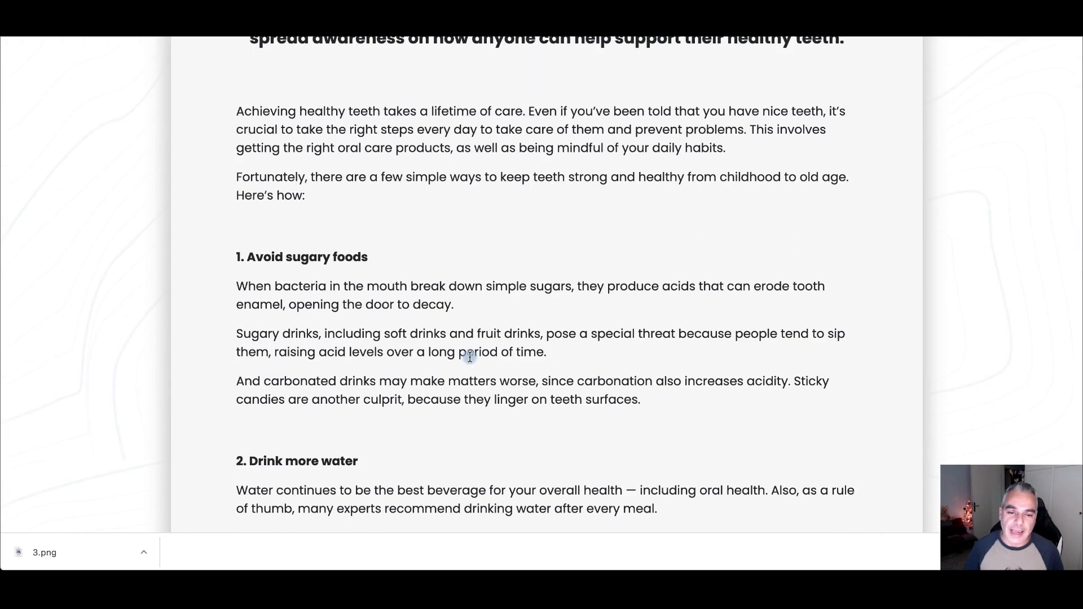
scroll(473, 356, up, 20)
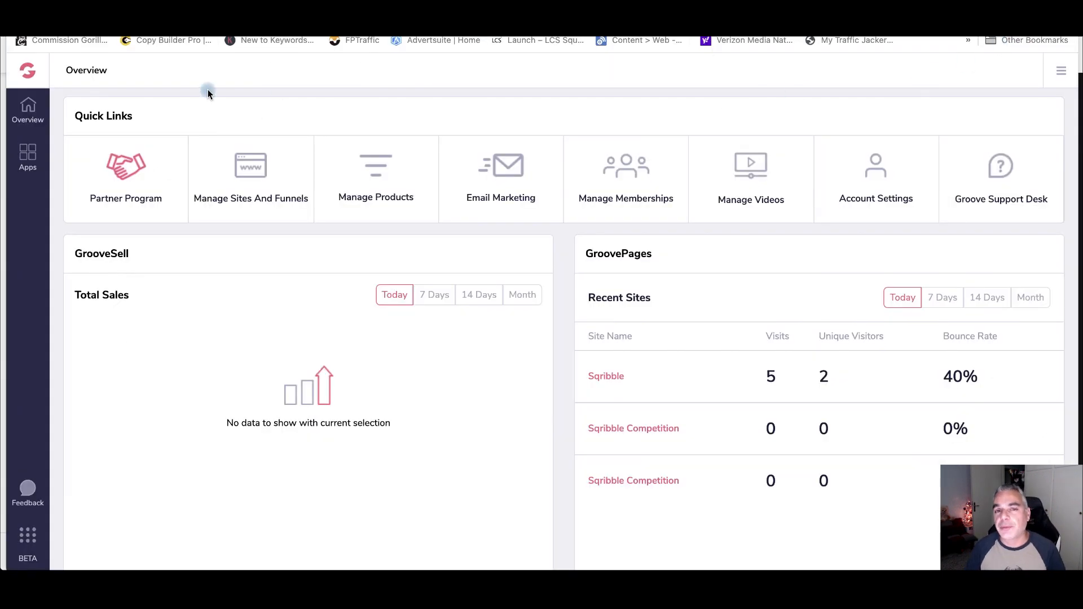
- Open the sites and funnels manager in Groove and start creating a new site
click(256, 177)
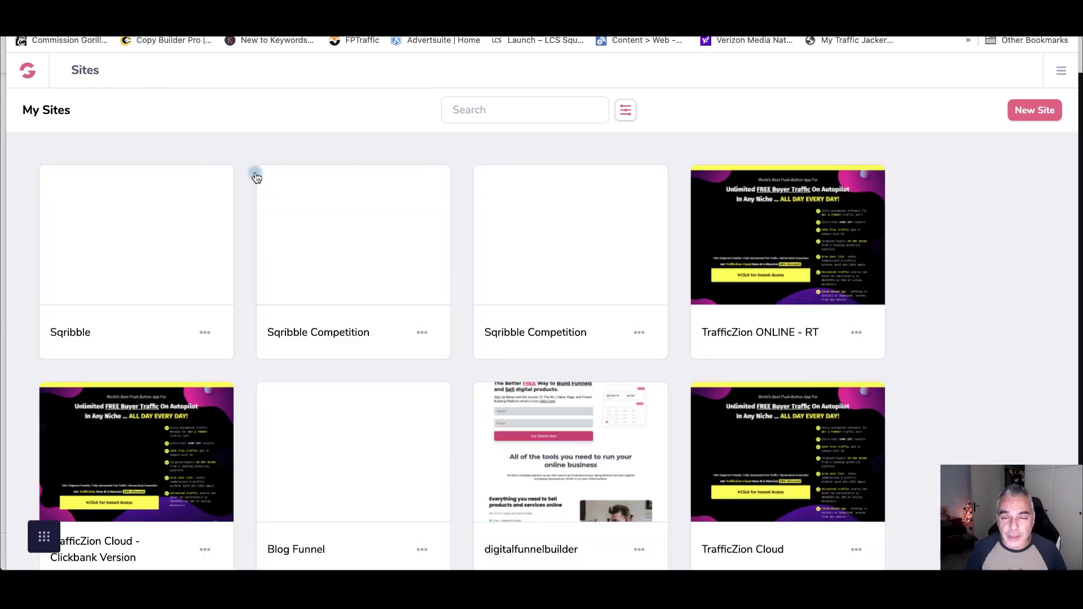
mouse_move(275, 178)
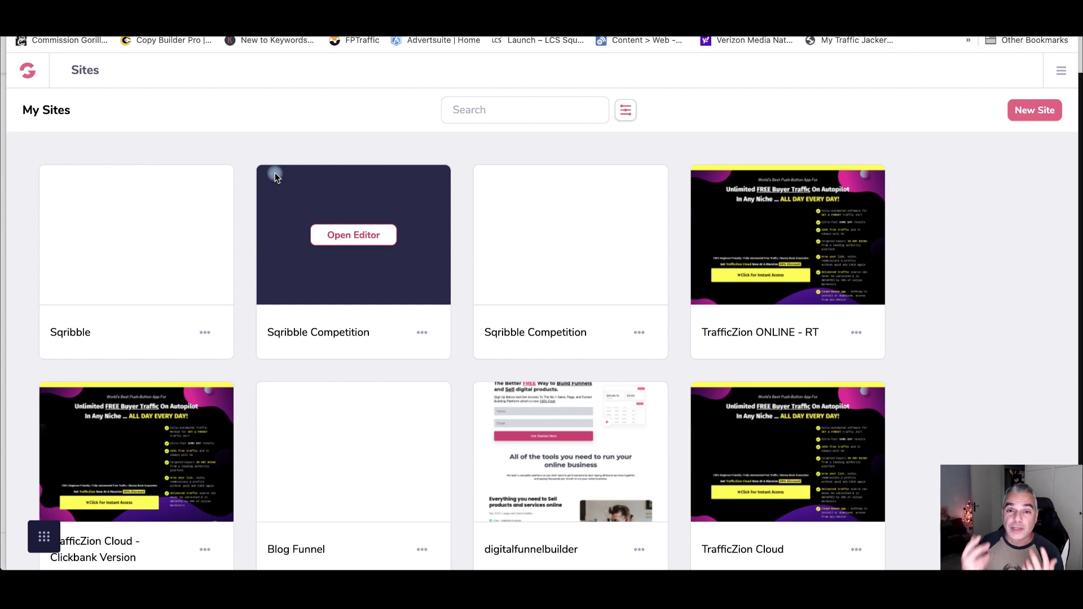
click(1040, 116)
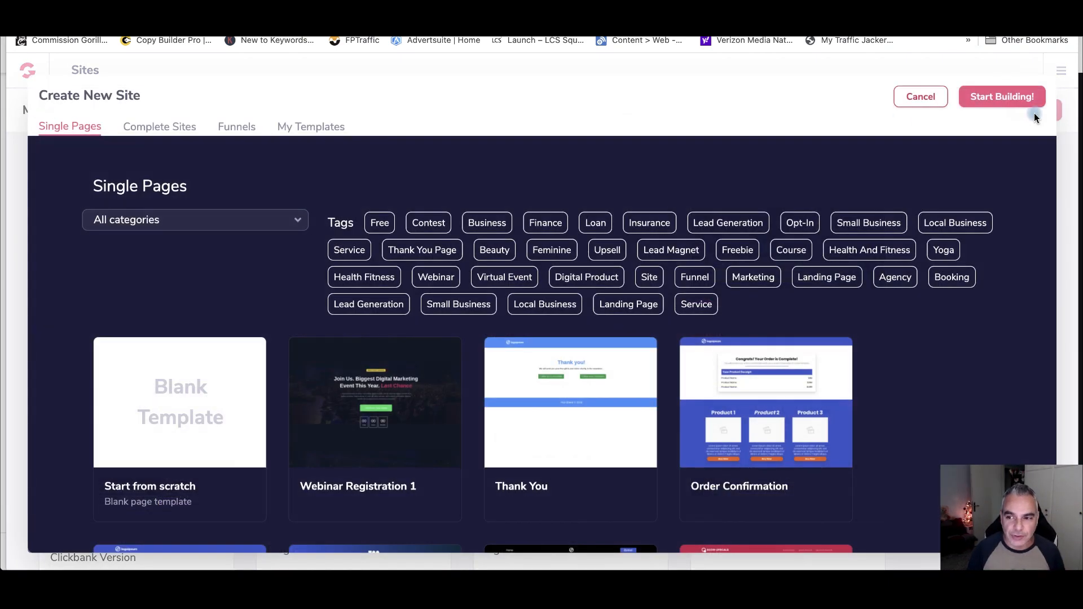
click(973, 100)
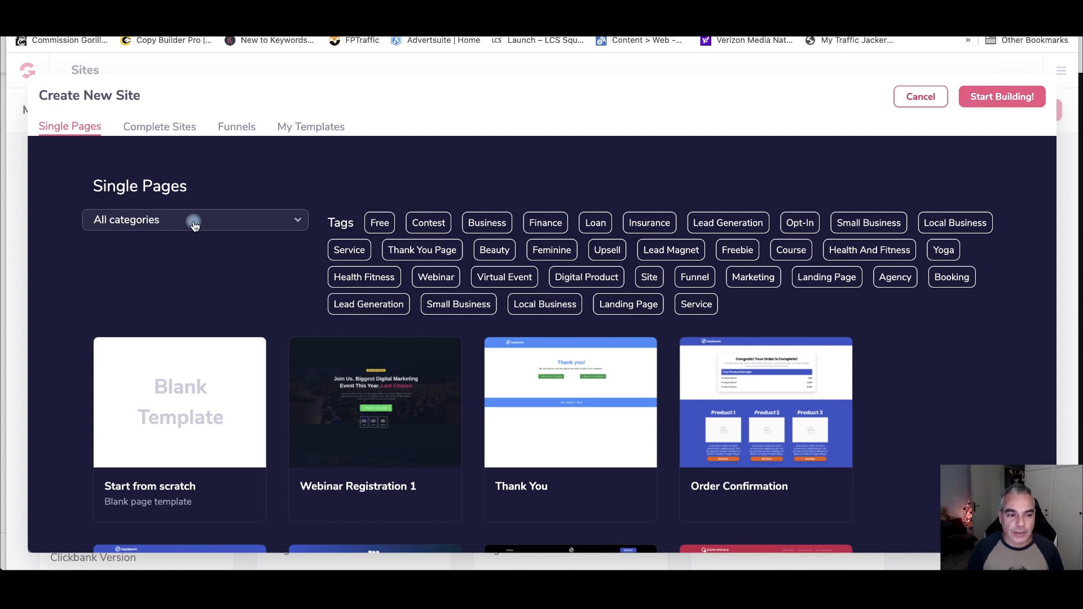
- Browse the single-page templates for a design suited to promoting a supplement
scroll(226, 366, down, 2)
scroll(230, 356, down, 20)
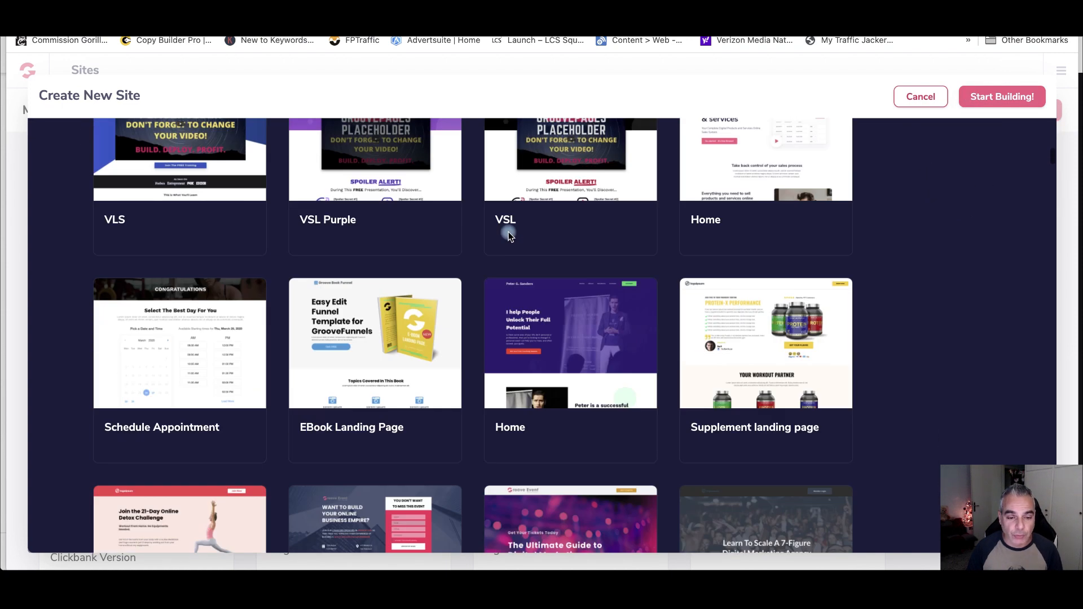
scroll(506, 233, down, 12)
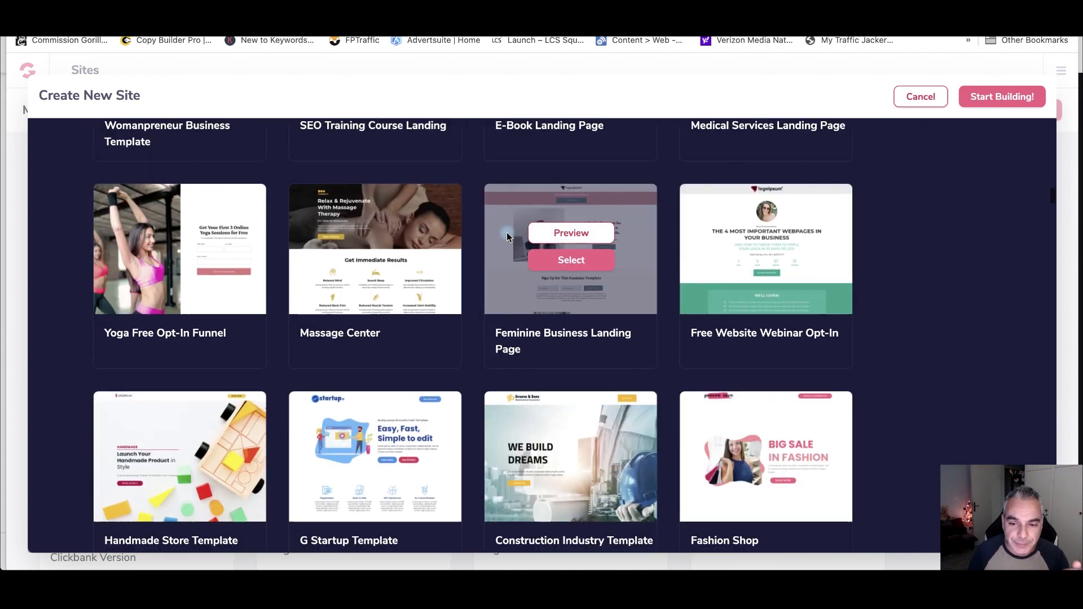
scroll(504, 240, down, 5)
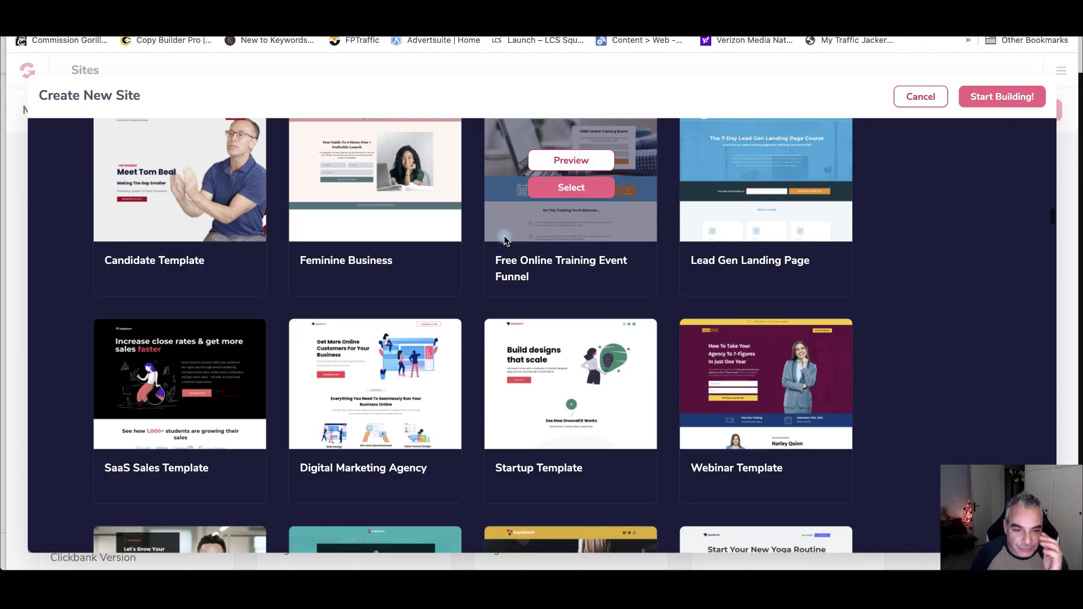
scroll(504, 241, down, 12)
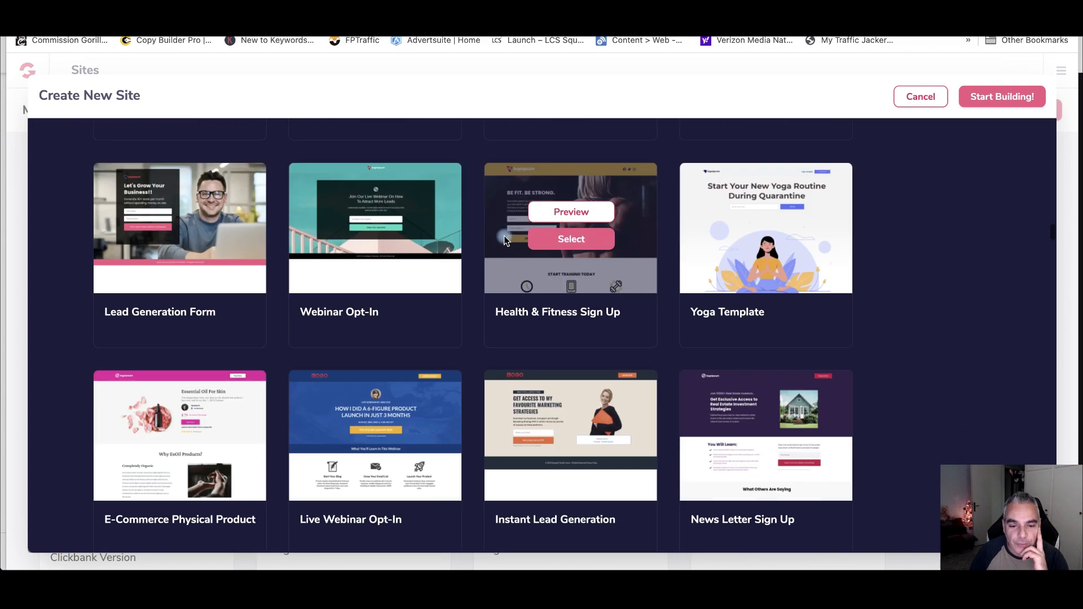
scroll(504, 235, down, 2)
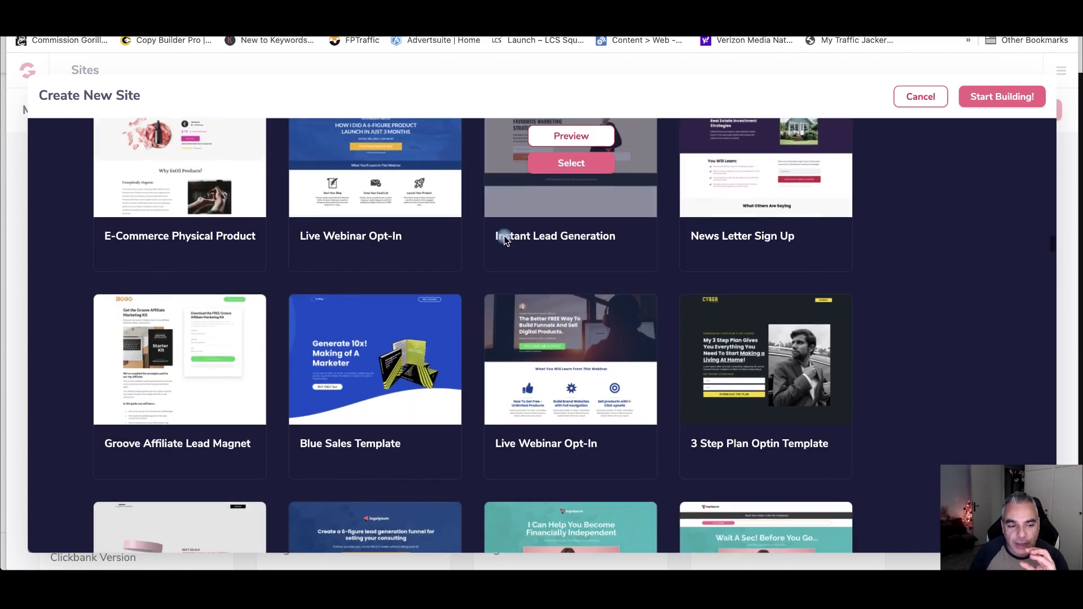
scroll(503, 236, up, 1)
scroll(505, 236, up, 2)
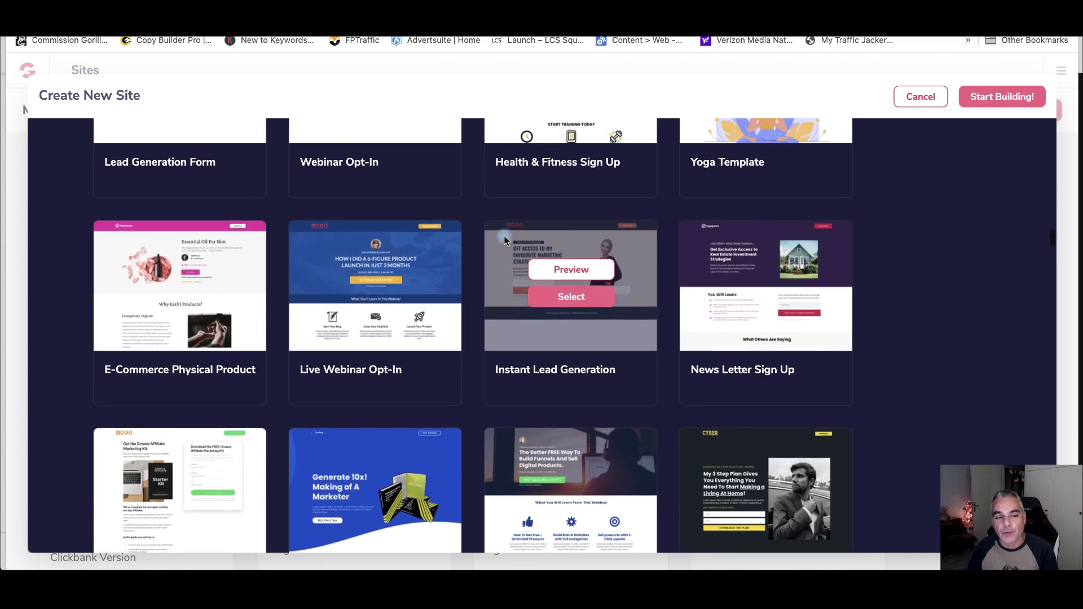
scroll(505, 237, down, 5)
scroll(504, 236, down, 10)
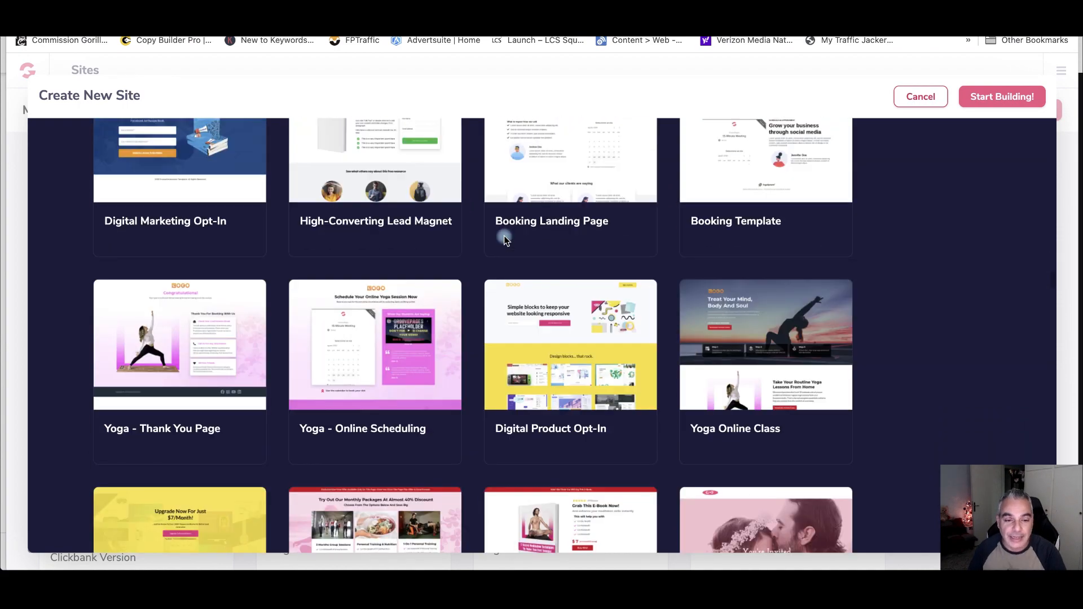
scroll(504, 235, up, 15)
scroll(503, 235, down, 6)
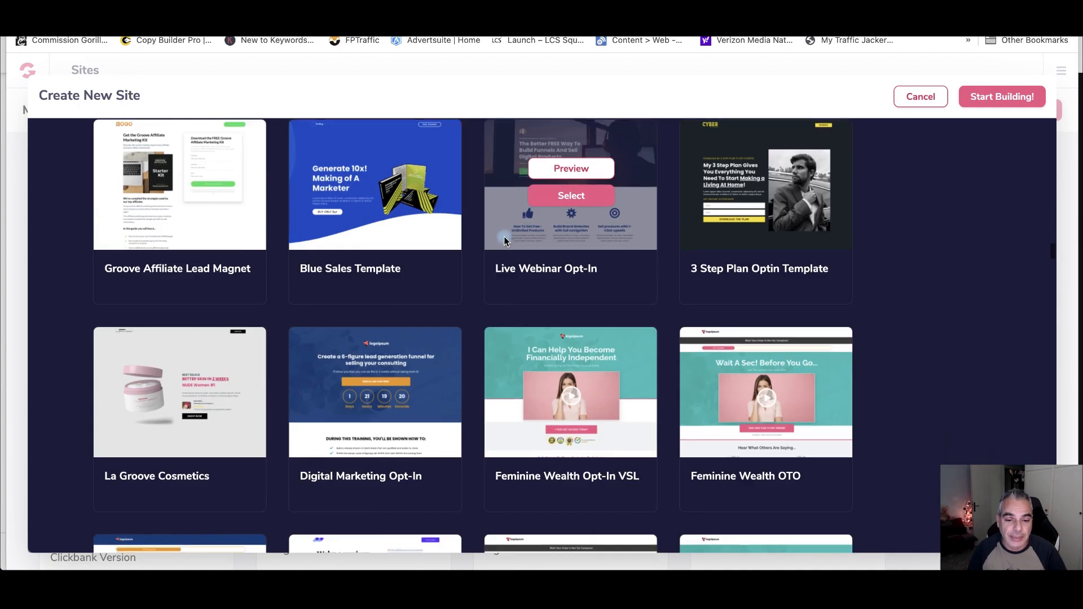
scroll(503, 236, down, 15)
scroll(503, 238, down, 15)
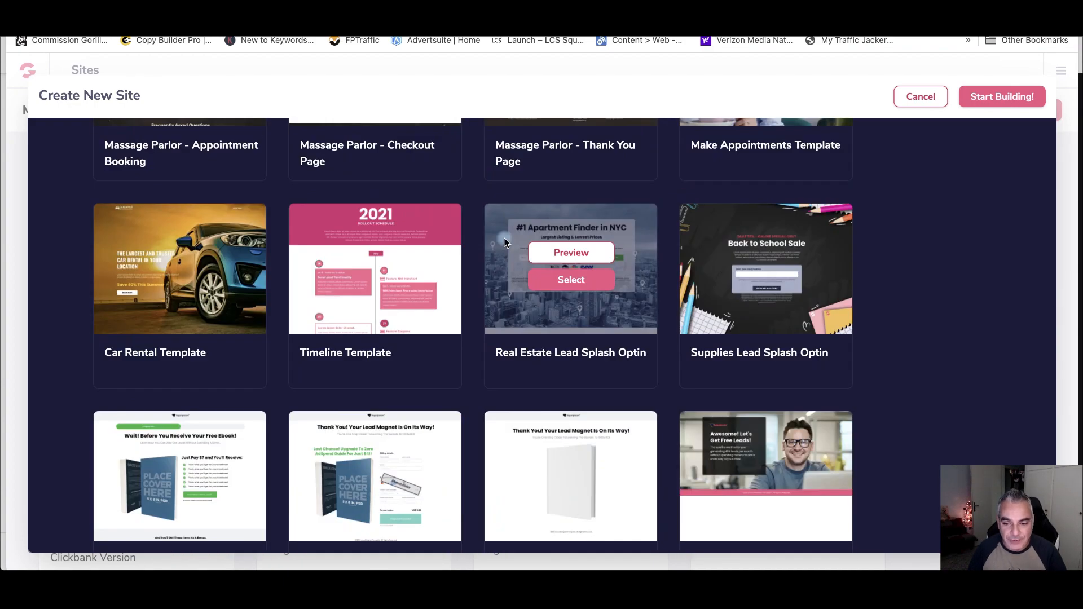
scroll(503, 238, down, 10)
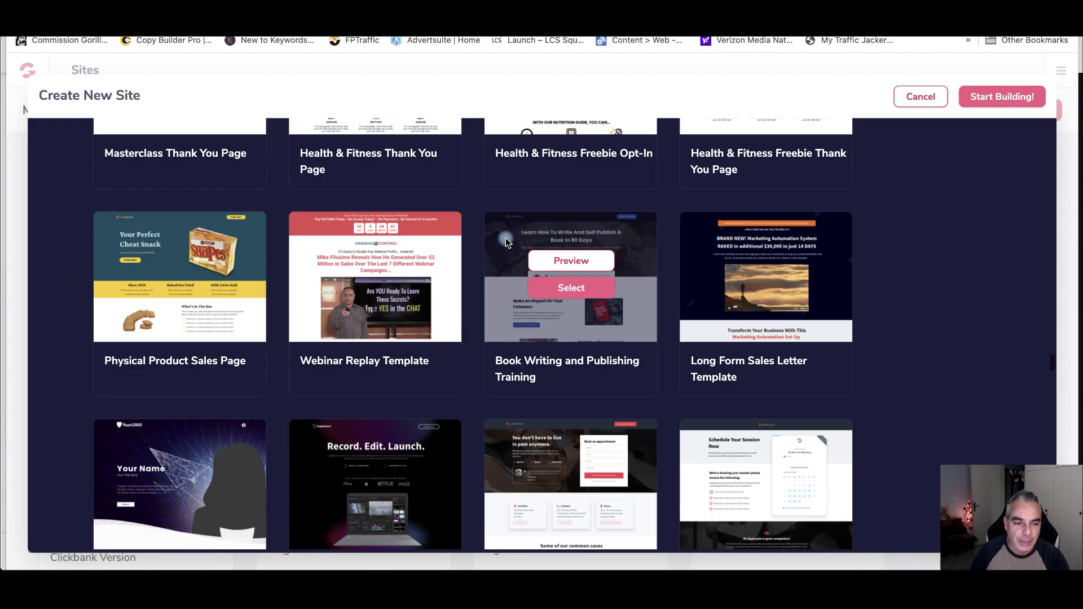
scroll(505, 238, down, 6)
scroll(505, 238, down, 14)
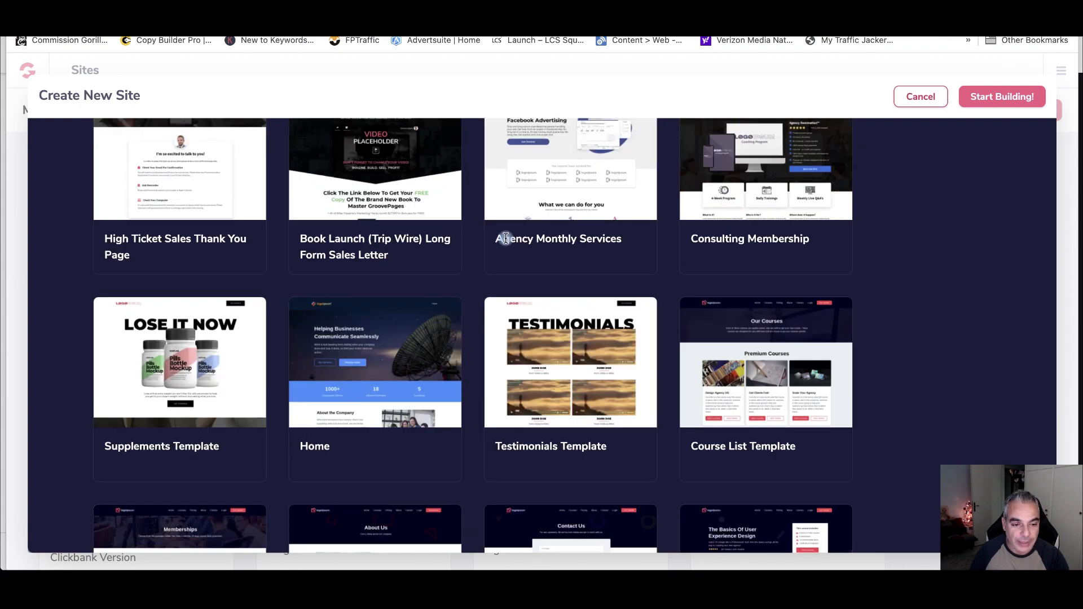
scroll(505, 238, down, 3)
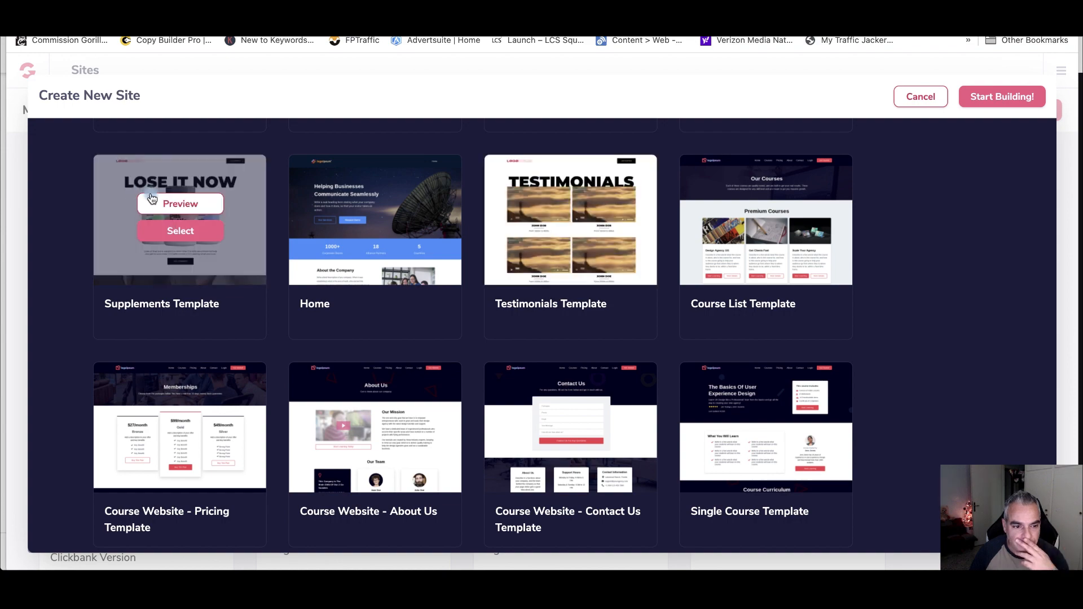
- Choose the Advertorial Template for the new site, name it "Steel Bite Pro", and start building
scroll(356, 238, down, 9)
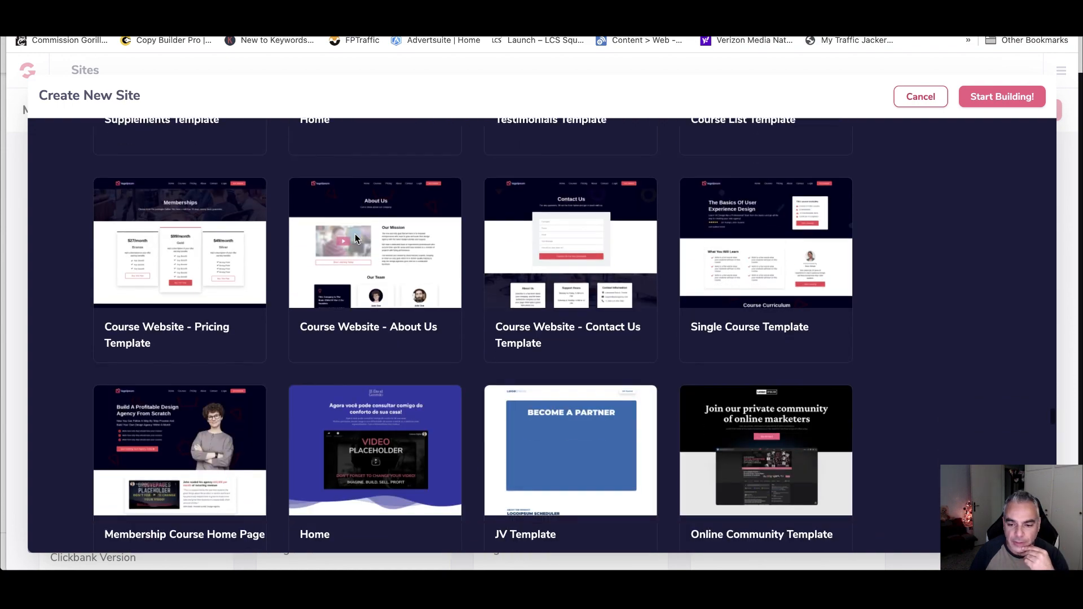
scroll(354, 234, down, 7)
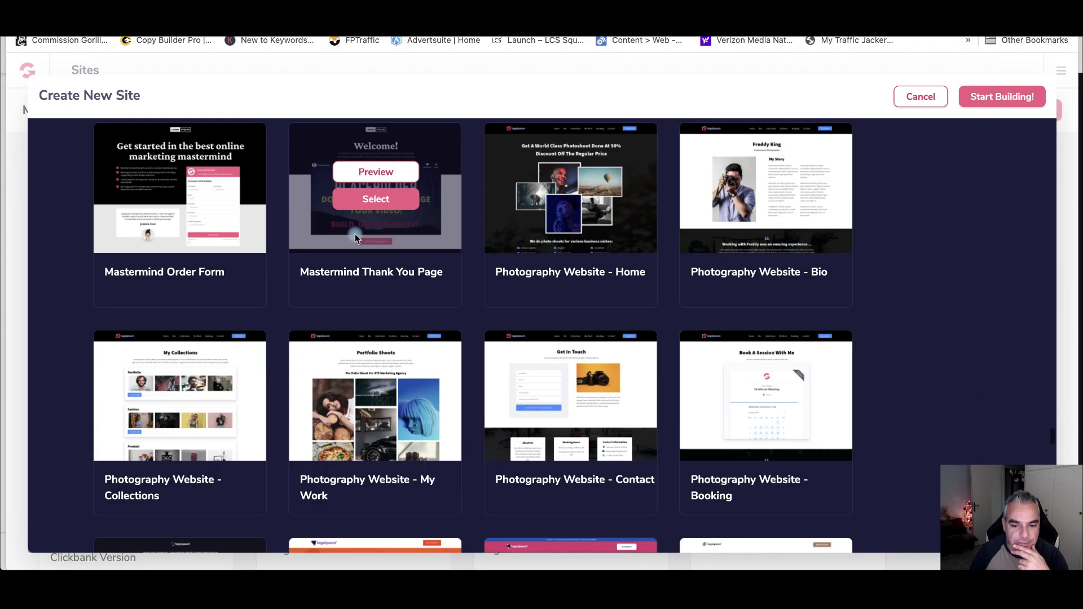
scroll(354, 234, down, 8)
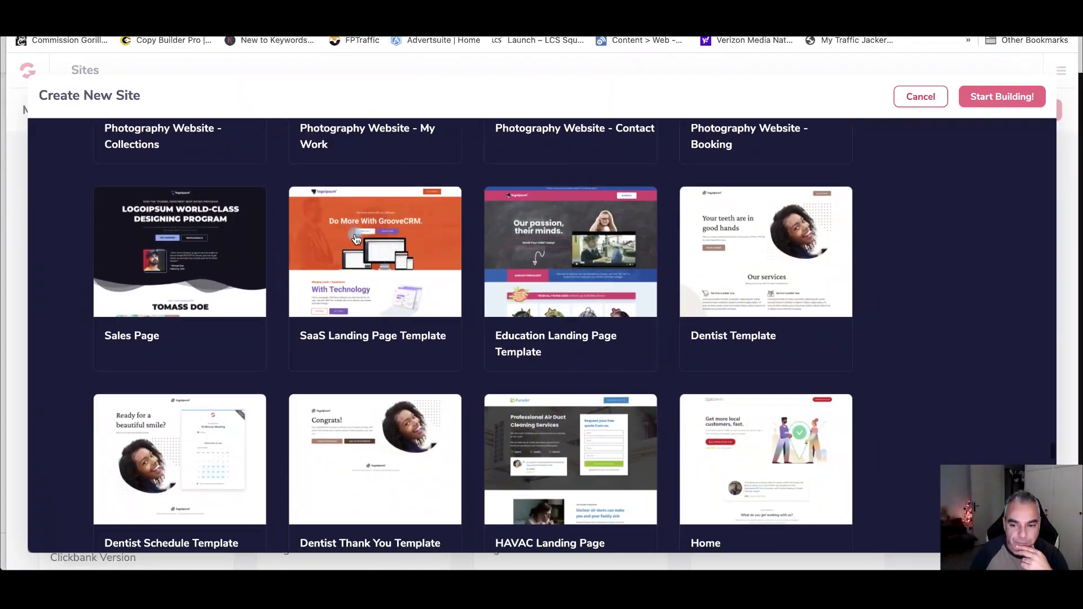
scroll(473, 335, down, 9)
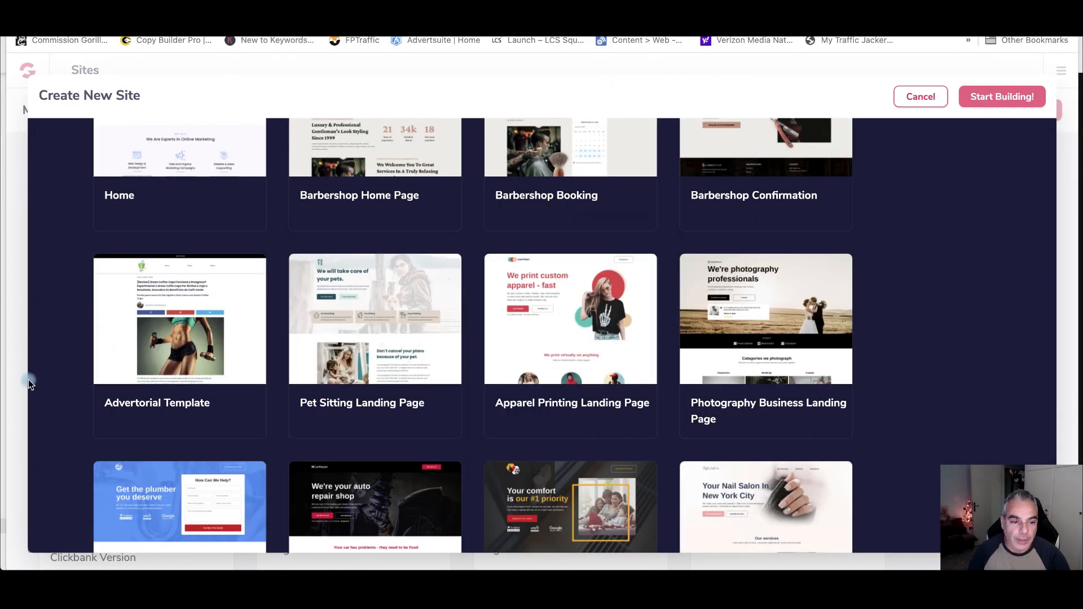
click(198, 310)
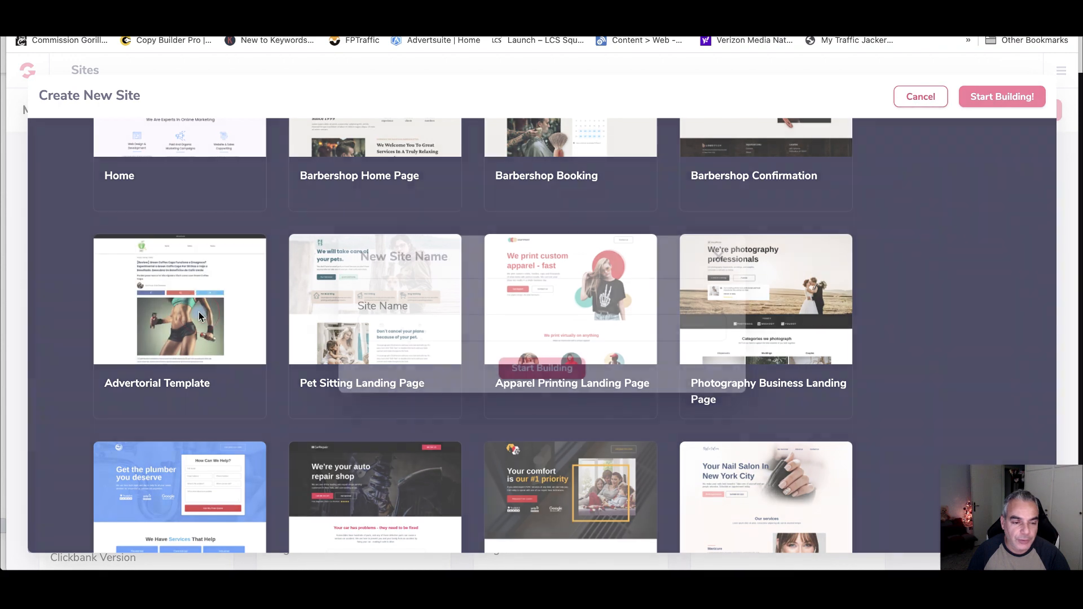
click(479, 329)
text(S)
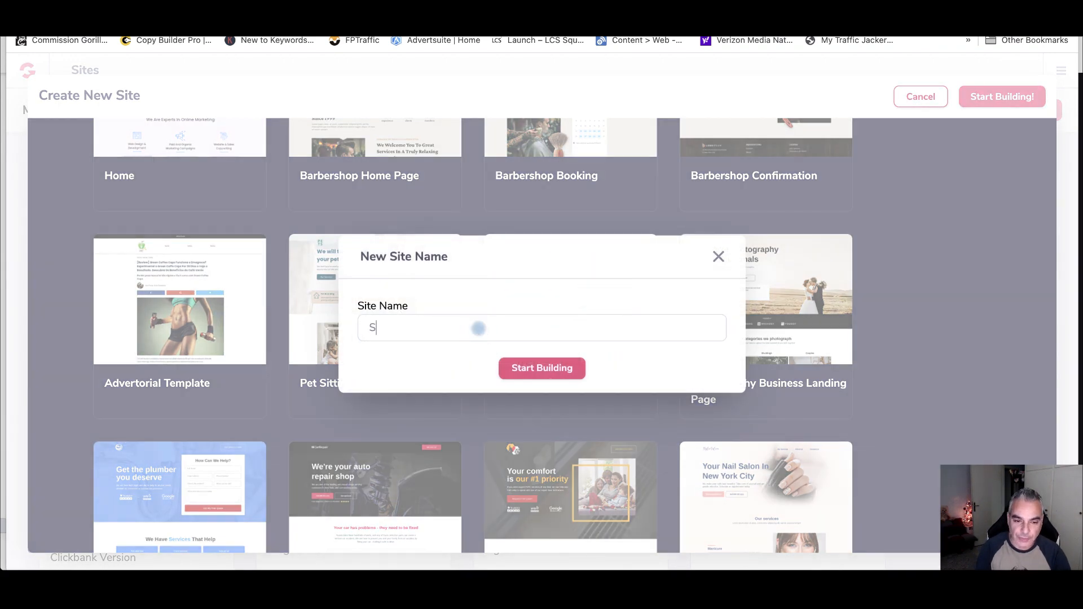
text(teel Bite Pro)
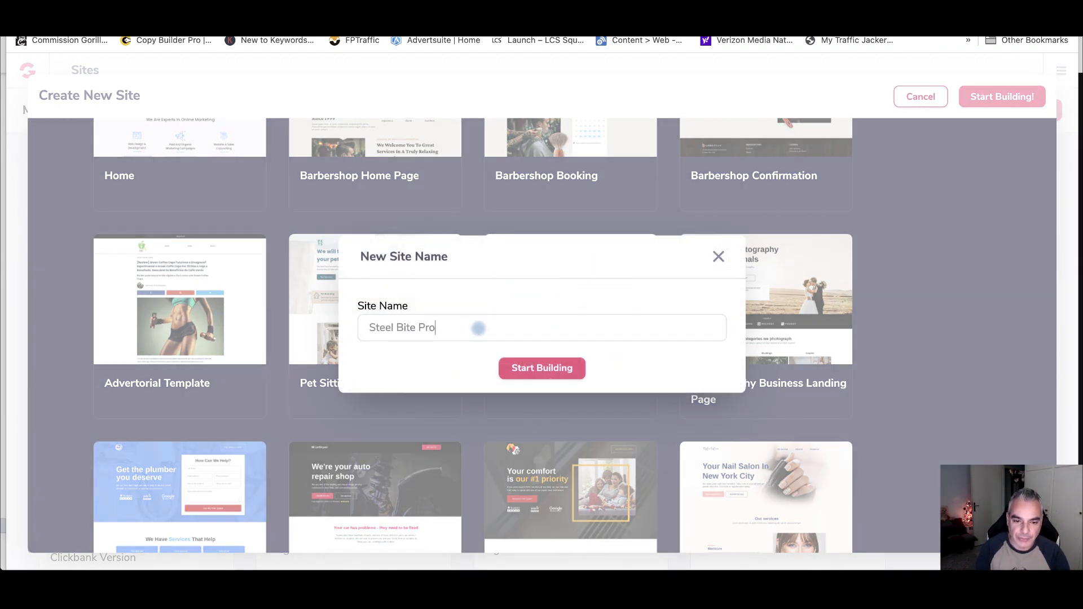
click(515, 370)
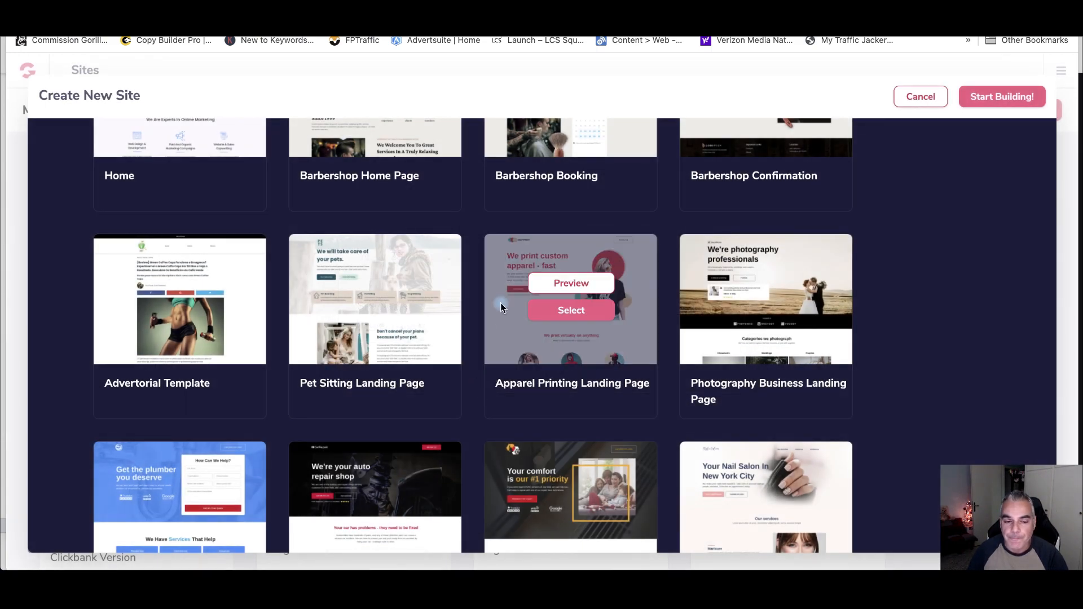
- Look over the top of the advertorial page, including the header, headline, author line, share buttons and main image
mouse_move(255, 338)
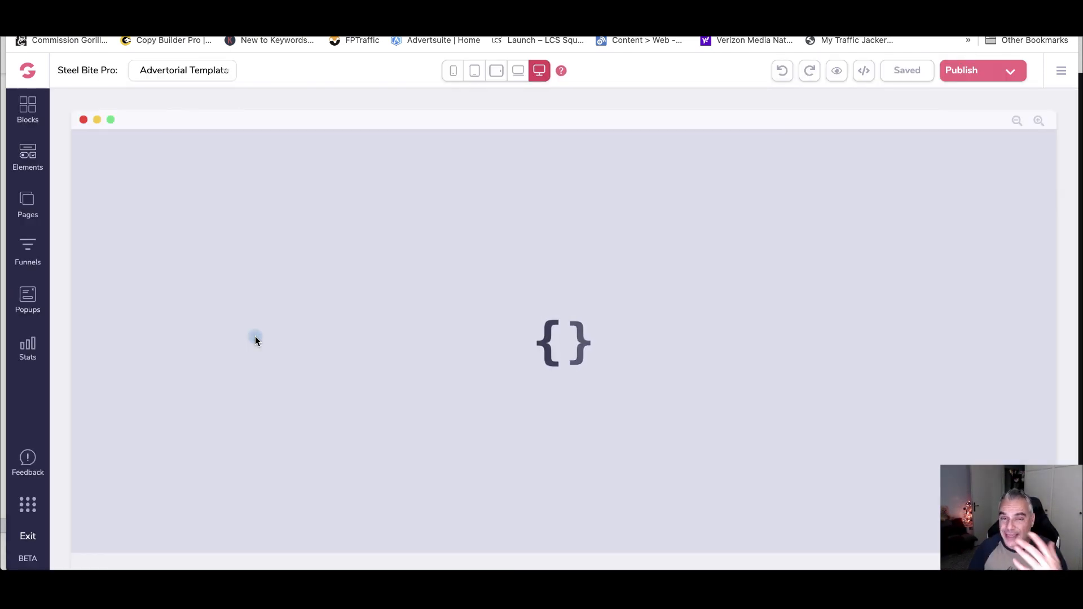
scroll(450, 312, down, 1)
scroll(451, 310, up, 1)
scroll(299, 261, down, 4)
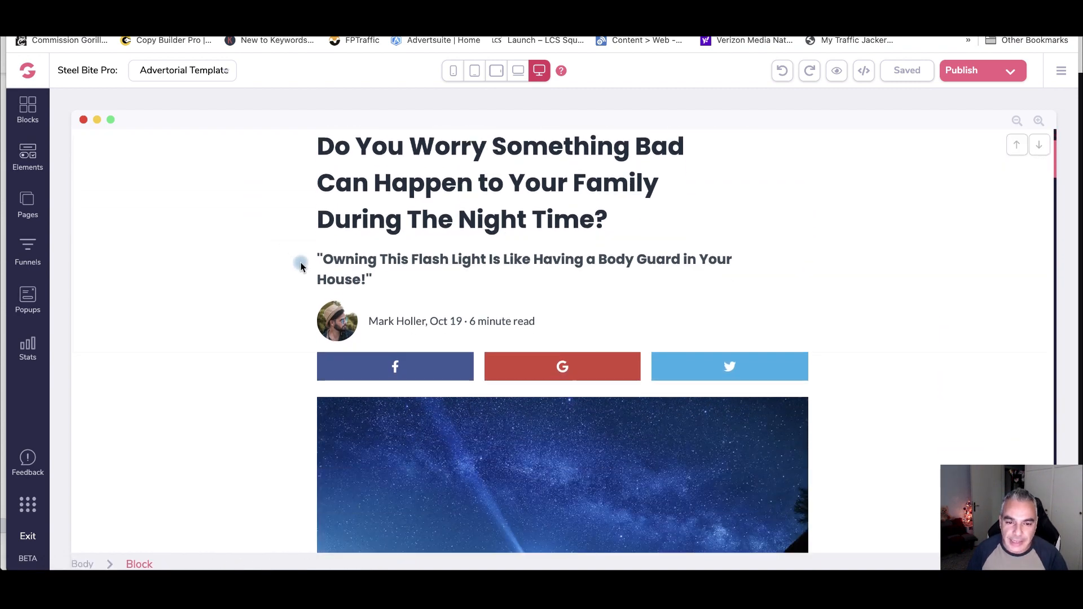
scroll(699, 161, up, 4)
scroll(426, 232, down, 2)
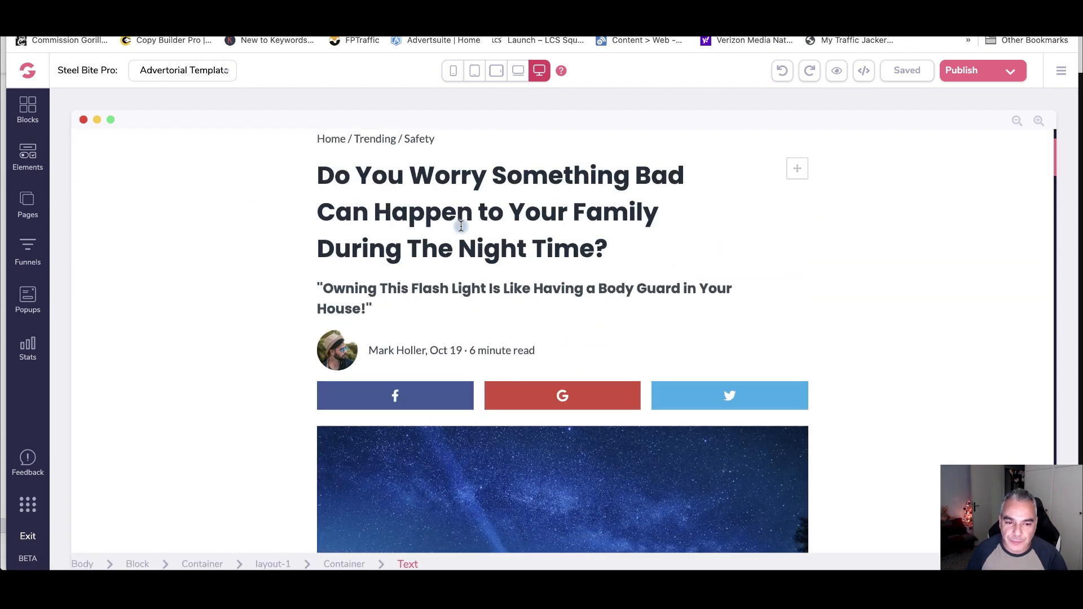
scroll(441, 349, down, 2)
scroll(439, 348, down, 2)
scroll(564, 316, up, 5)
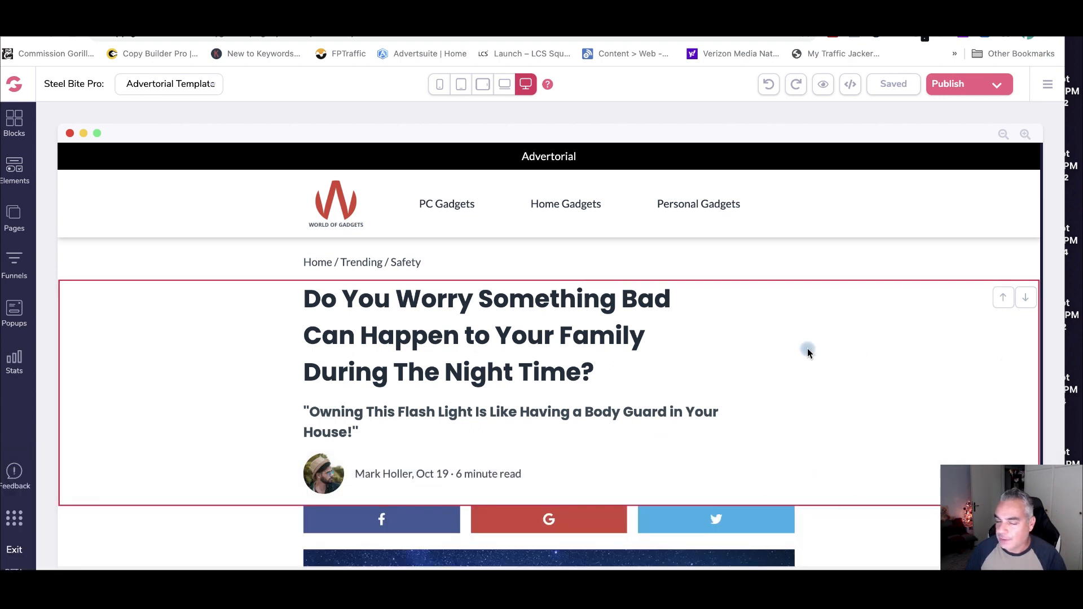
- Replace the advertorial's main headline with "A Million Dollar Smile"
click(527, 341)
drag(564, 373, 288, 312)
drag(346, 407, 264, 303)
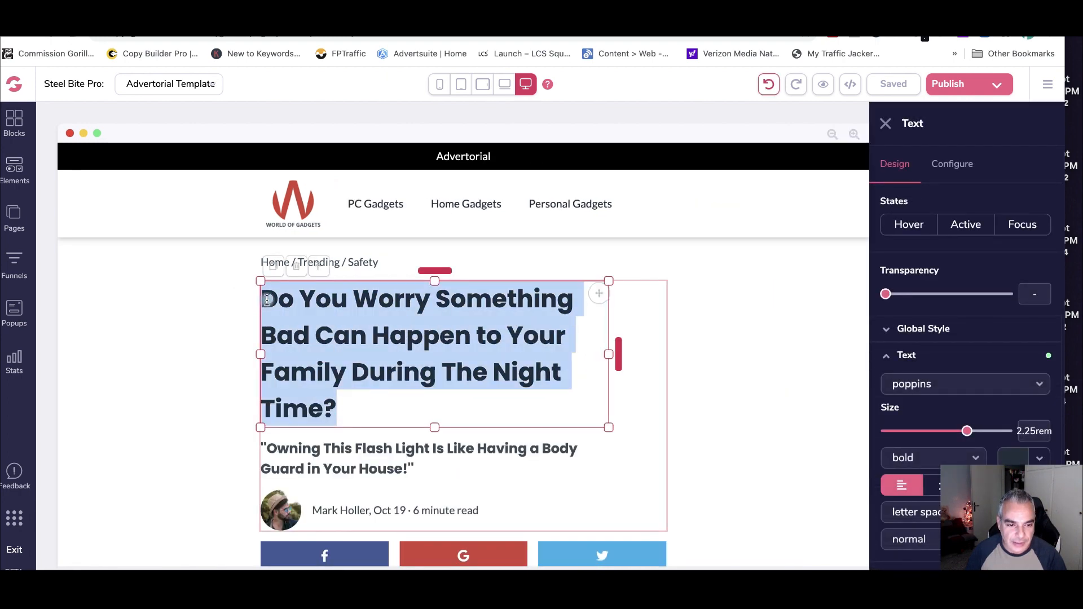
text(A Million Dollar Smile5 Tips for Healthy Teeth)
drag(524, 299, 596, 326)
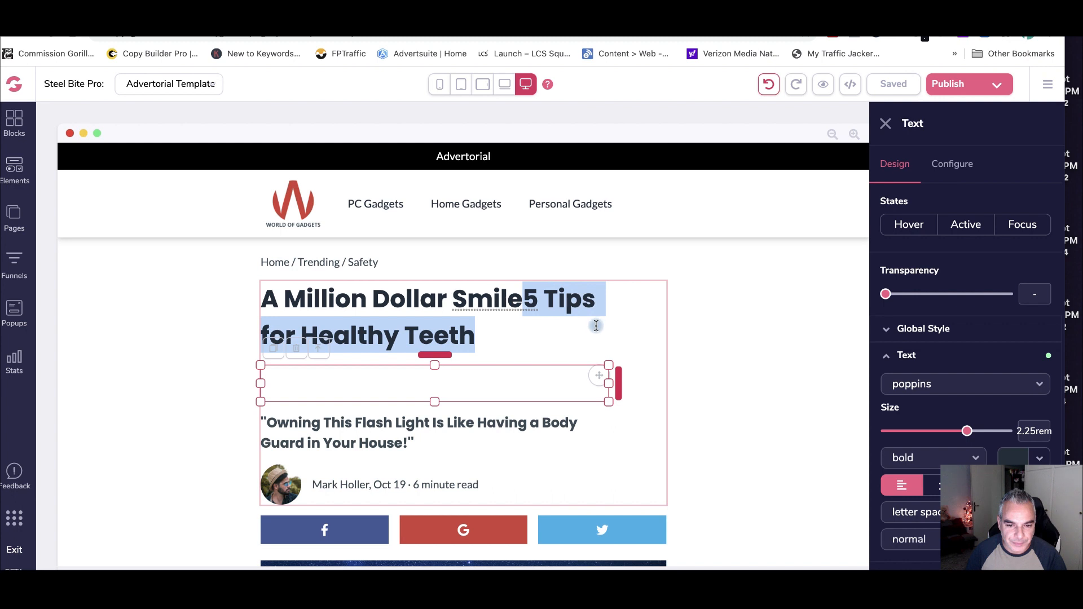
key(BackSpace)
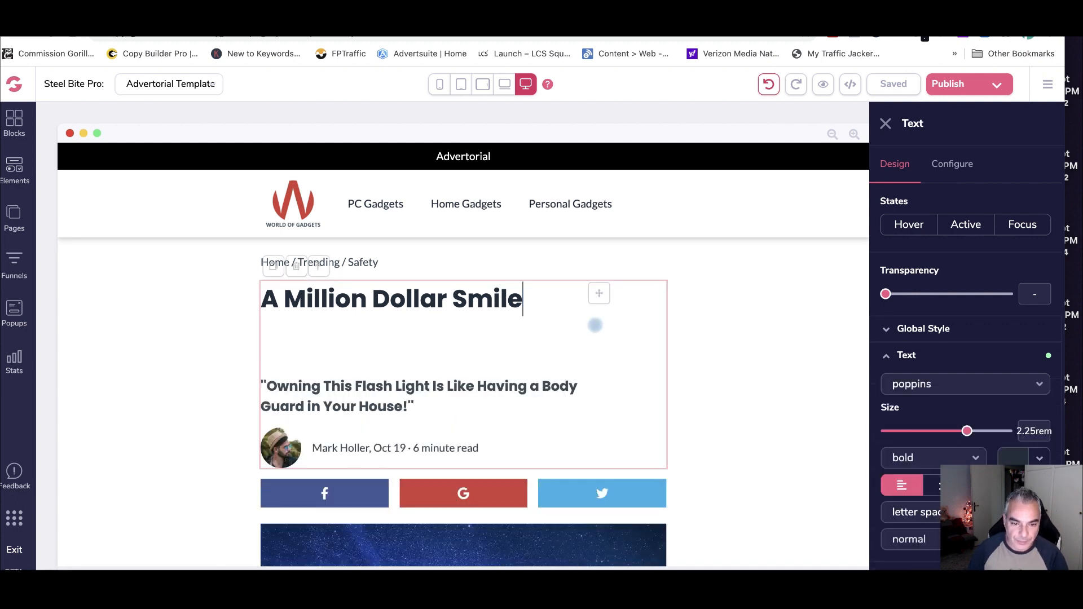
- Replace the flashlight quote below the headline with "5 Tips for Healthy Teeth"
click(381, 386)
drag(420, 404, 264, 377)
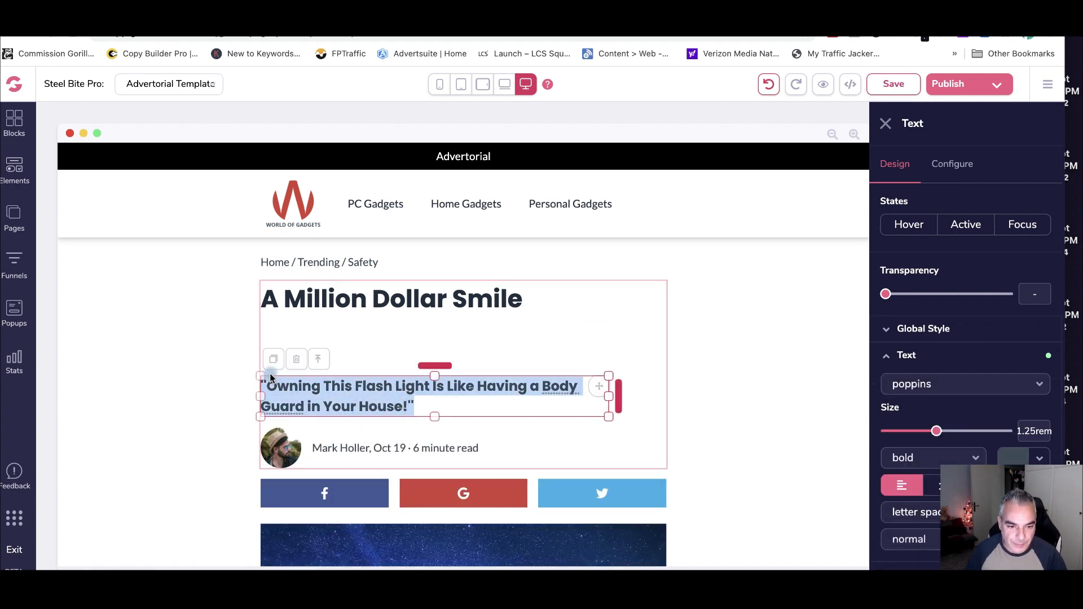
text(5 Tips for Healthy Teeth)
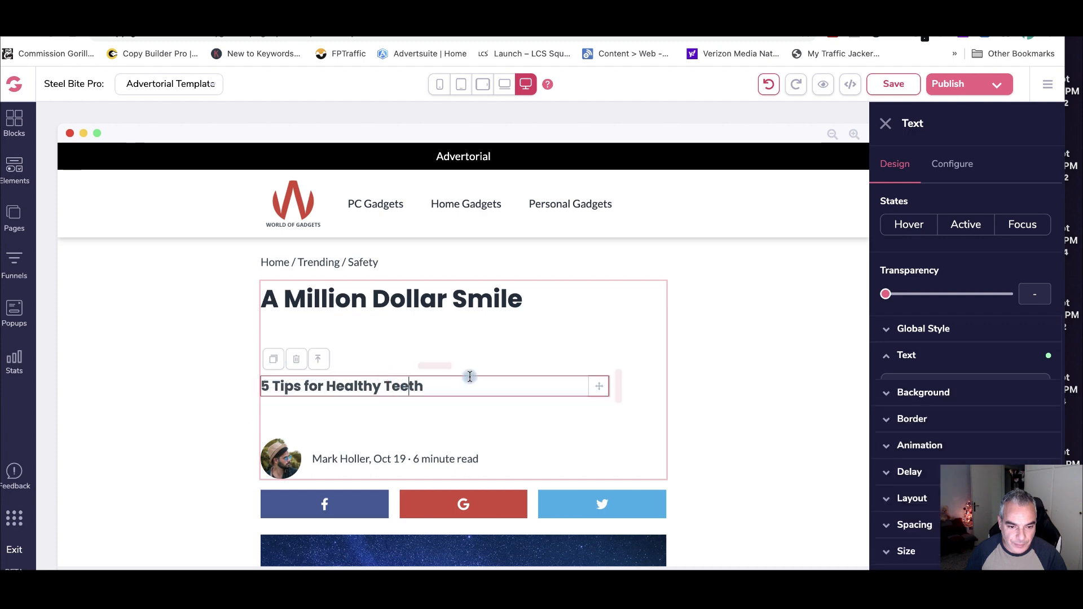
- Close the gaps so the subheadline sits directly under the headline and the author row moves up beneath it
drag(438, 366, 448, 304)
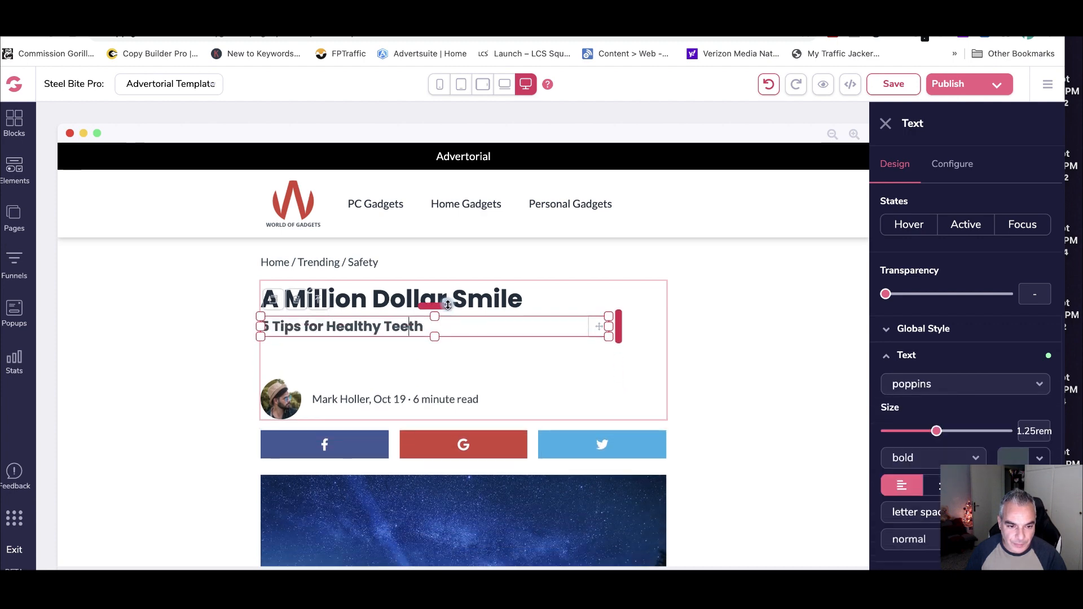
click(428, 390)
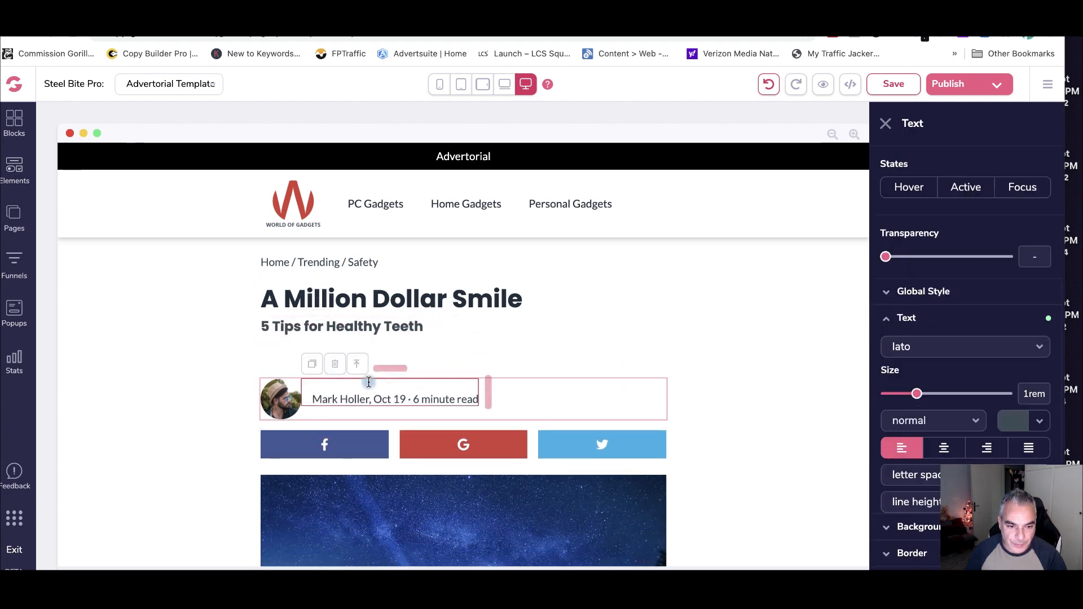
drag(395, 370, 404, 425)
click(570, 402)
drag(468, 369, 479, 341)
- Change the date in the author line to Dec 24
click(388, 372)
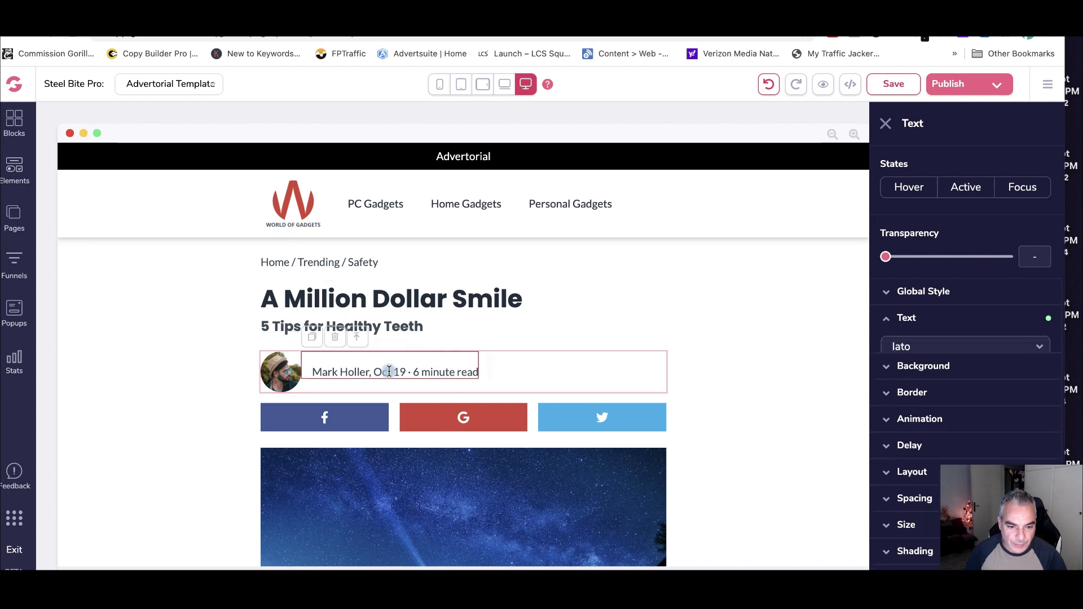
click(388, 372)
key(BackSpace)
key(BackSpace)
key(BackSpace)
key(BackSpace)
text(Dec)
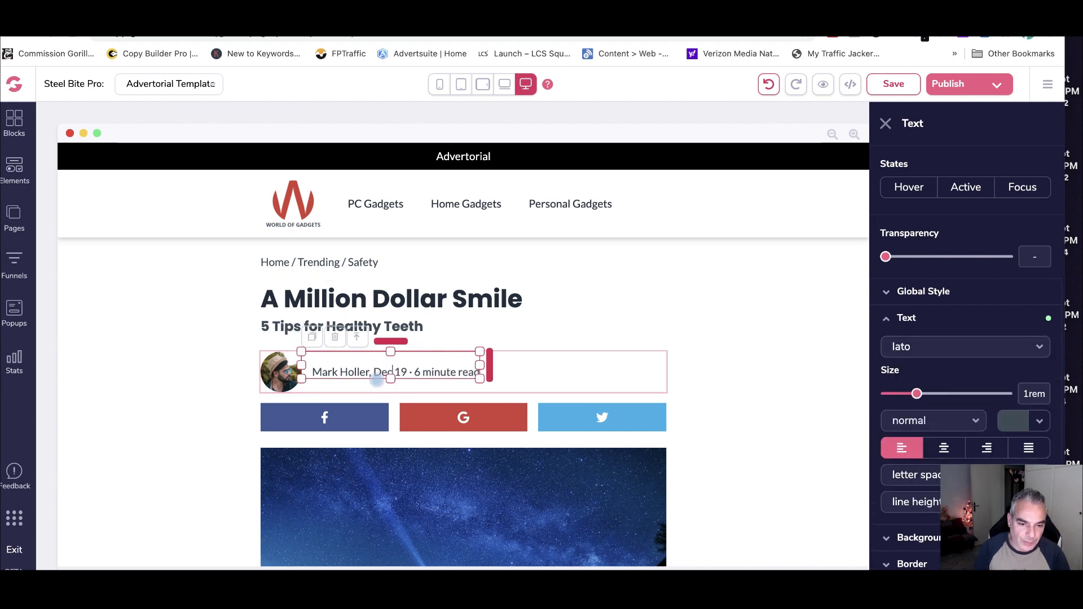
key(BackSpace)
key(BackSpace)
text(24)
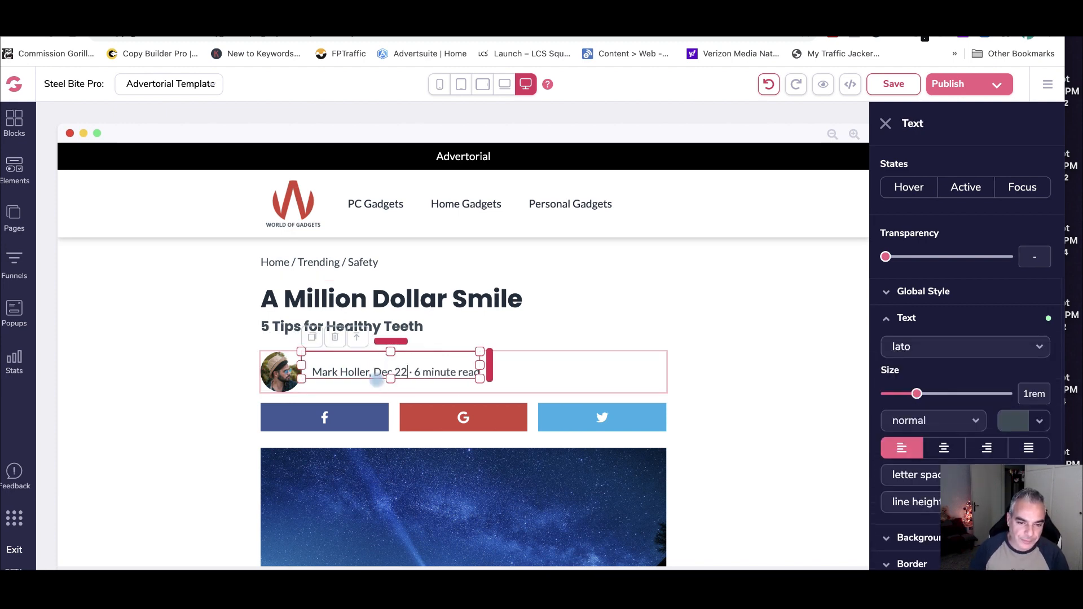
- Replace the night-sky image with the before-and-after teeth photo from the image library and update the image
scroll(372, 386, down, 5)
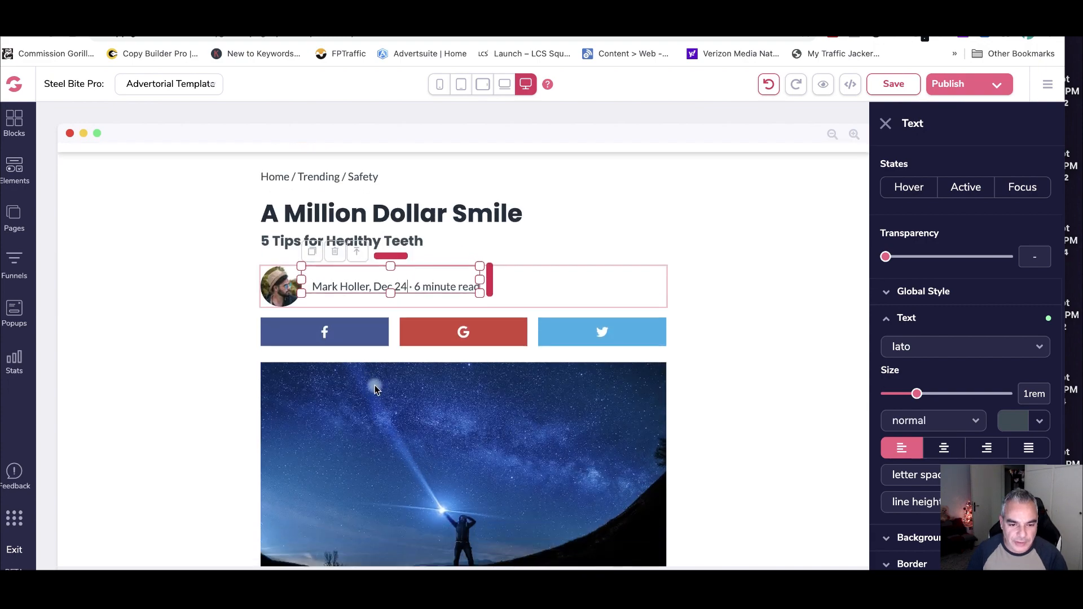
click(475, 280)
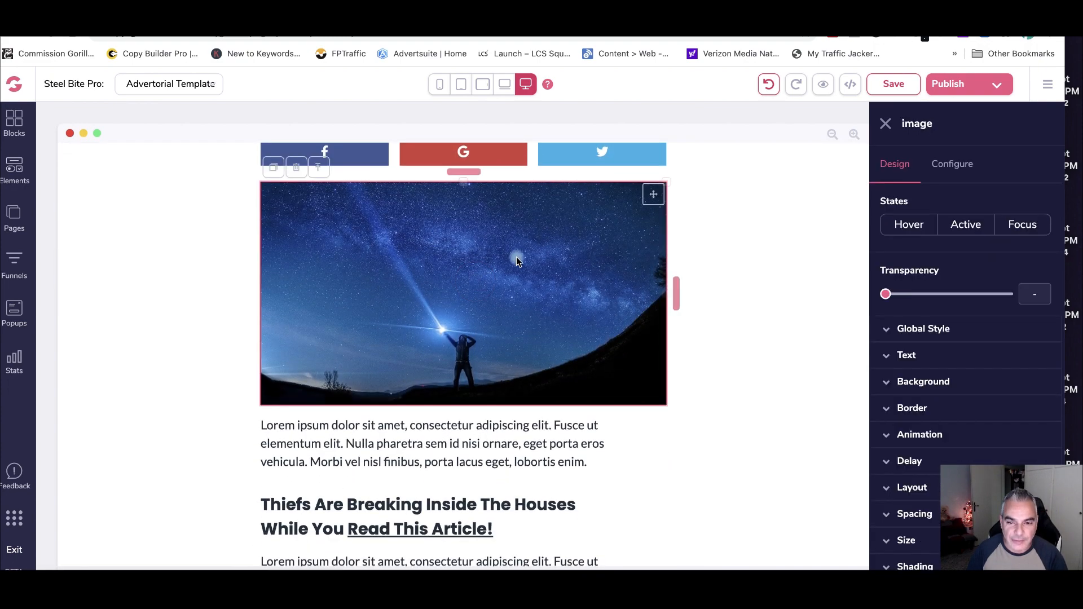
click(952, 163)
click(957, 281)
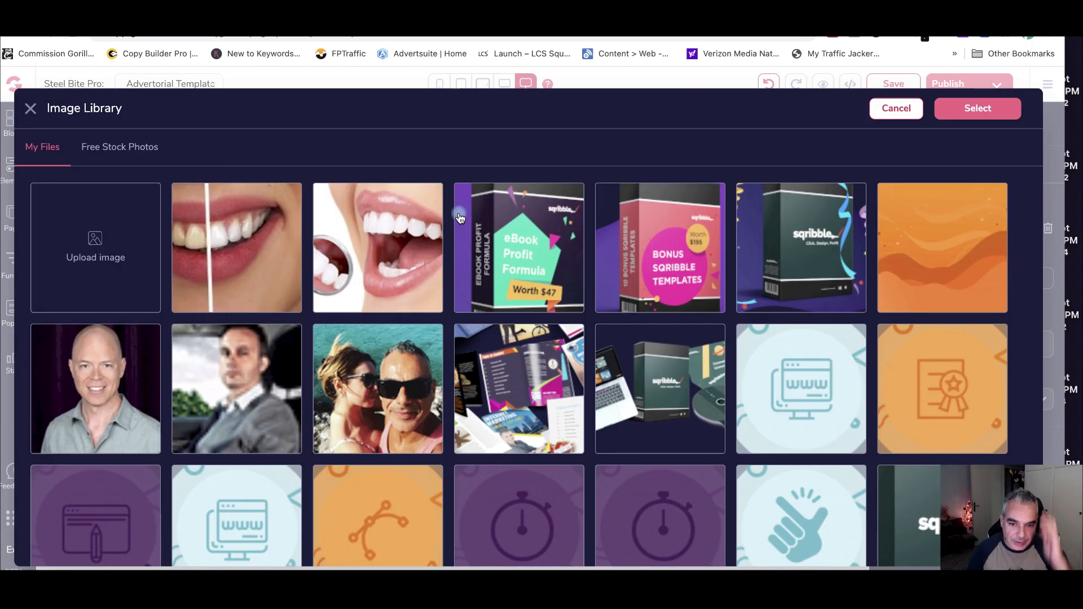
click(232, 232)
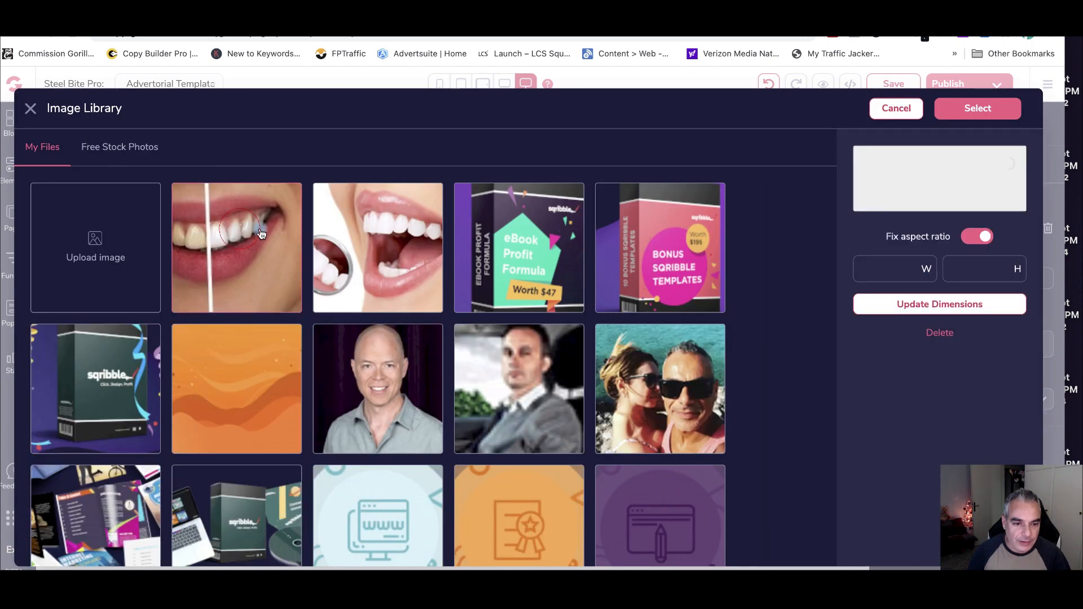
click(976, 113)
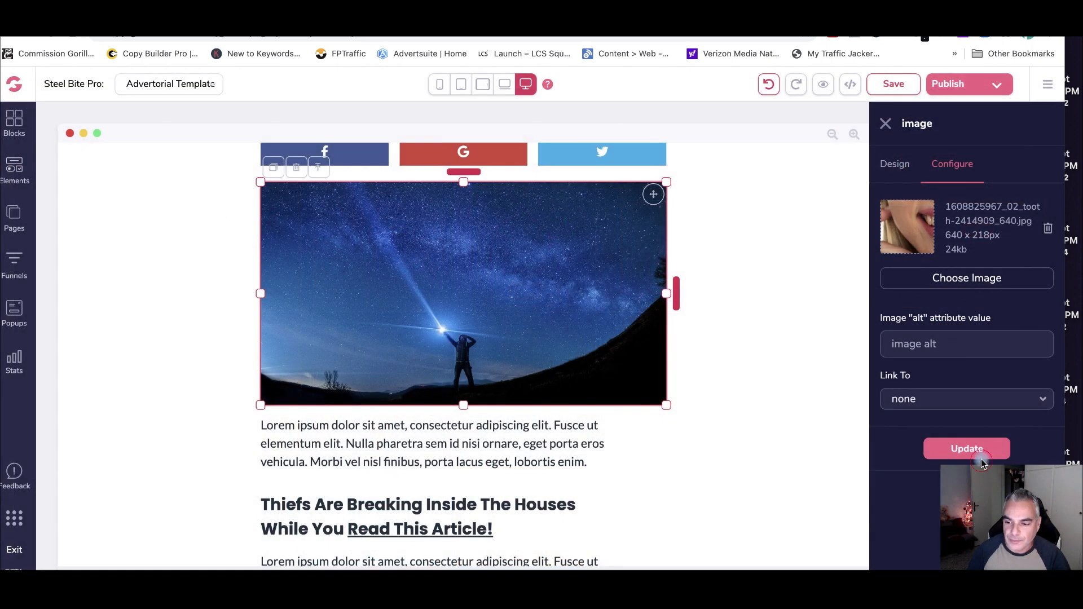
click(980, 458)
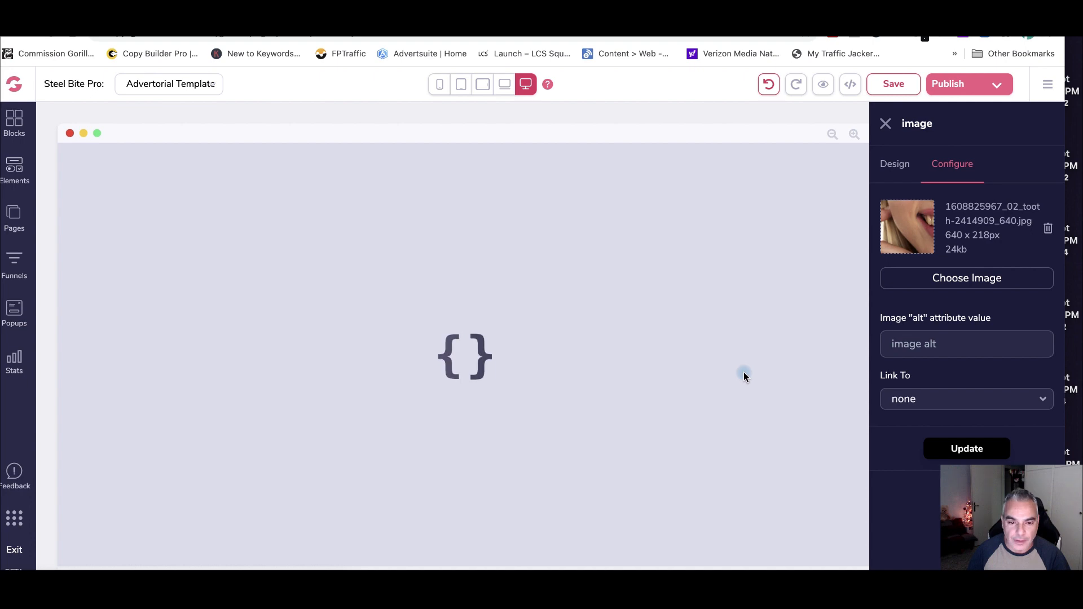
- Replace the placeholder paragraph below the teeth image with the author's introduction and the healthy teeth copy ending in "Here's how:"
scroll(360, 322, up, 3)
scroll(360, 323, down, 1)
scroll(360, 323, down, 2)
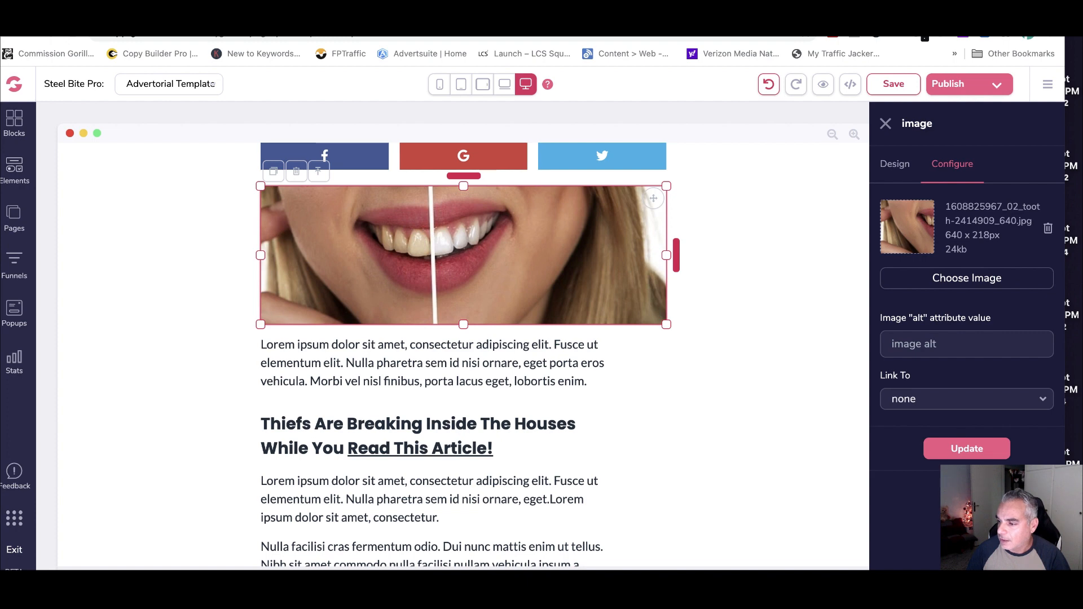
click(264, 347)
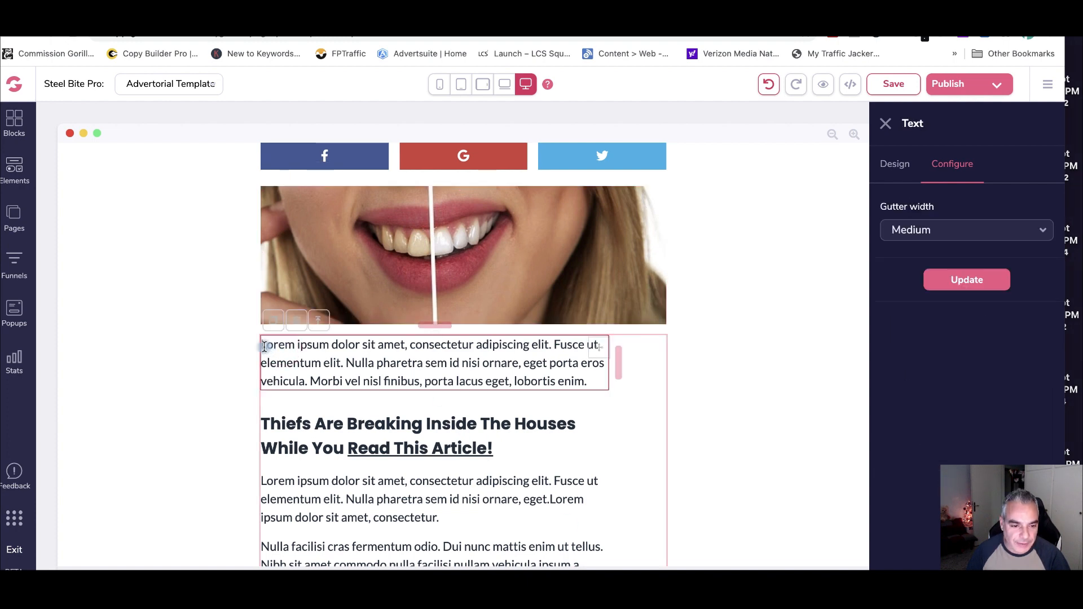
drag(588, 381, 269, 351)
text(Hi, my name is Thomas Spear, and I’ve been a long time researcher passionate to help people all over the world on how to live better and spread awareness on how anyone can help support their healthy teeth. Achieving healthy teeth takes a lifetime of care. Even if you’ve been told that you have nice teeth, it’s crucial to take the right steps every day to take care of them and prevent problems. This involves getting the right oral care products, as well as being mindful of your daily habits.Fortunately, there are a few simple ways to keep teeth strong and healthy from childhood to old age. Here’s how:)
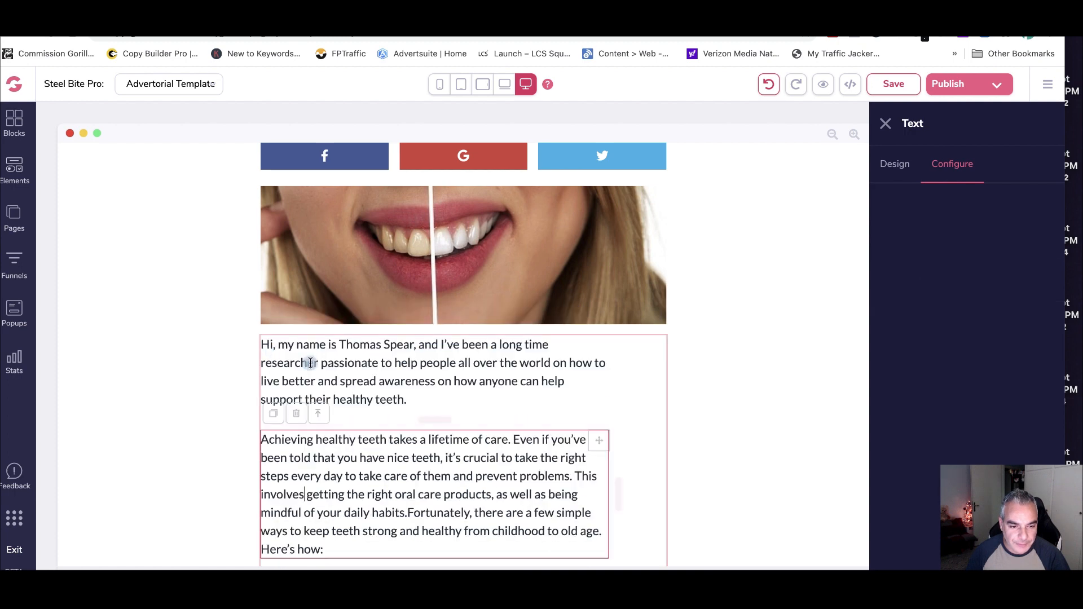
- Examine the remaining placeholder sections below the introduction, down to the IMPORTANT discount box, the offer button and the comments
scroll(364, 380, down, 3)
click(369, 378)
scroll(361, 389, down, 3)
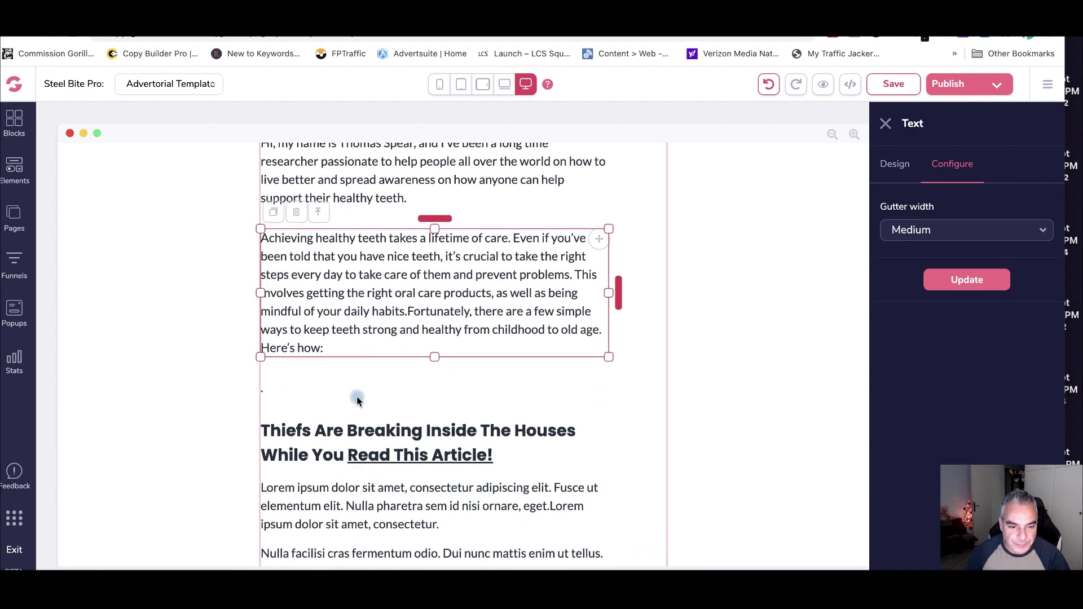
click(297, 355)
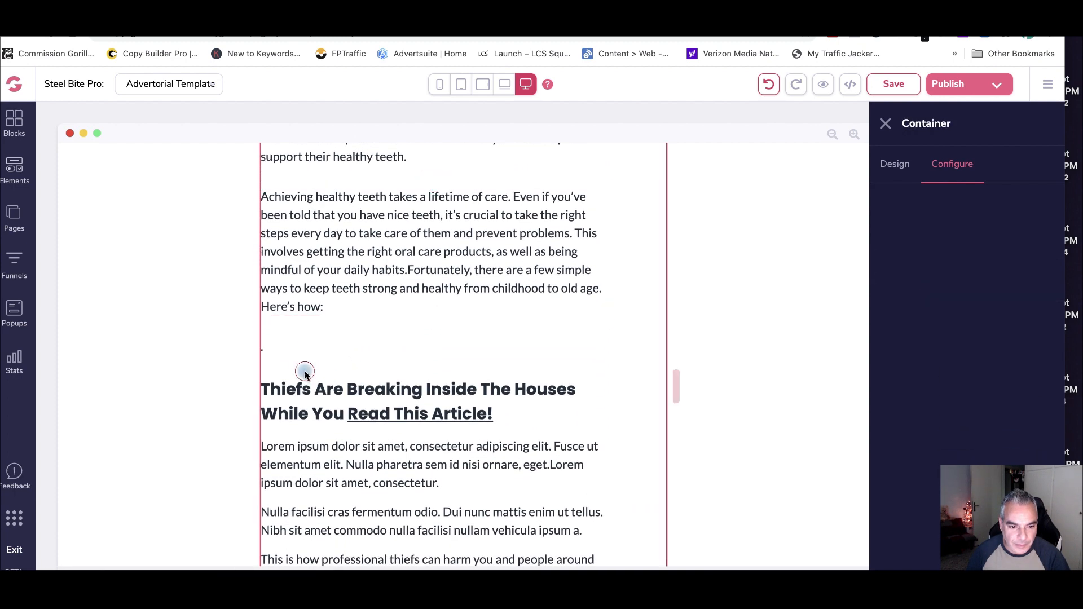
click(481, 382)
click(556, 352)
drag(276, 354, 593, 189)
click(619, 190)
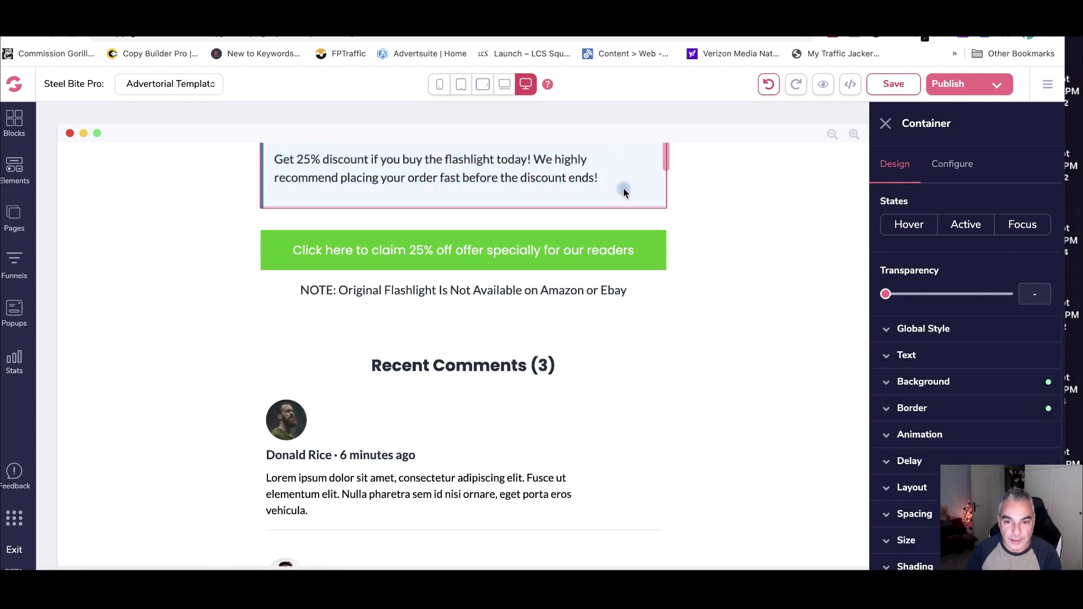
scroll(425, 206, up, 2)
scroll(425, 205, up, 1)
scroll(425, 206, down, 1)
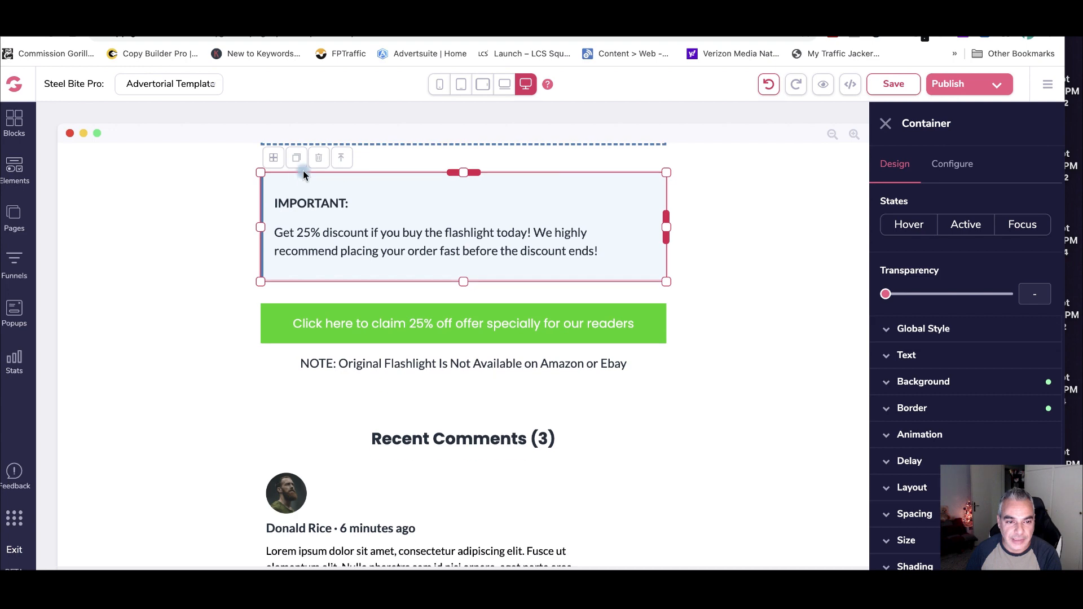
- Widen the introduction text to the full width of its column, in line with the teeth image and quiz button
click(825, 83)
scroll(435, 260, down, 5)
scroll(429, 262, down, 3)
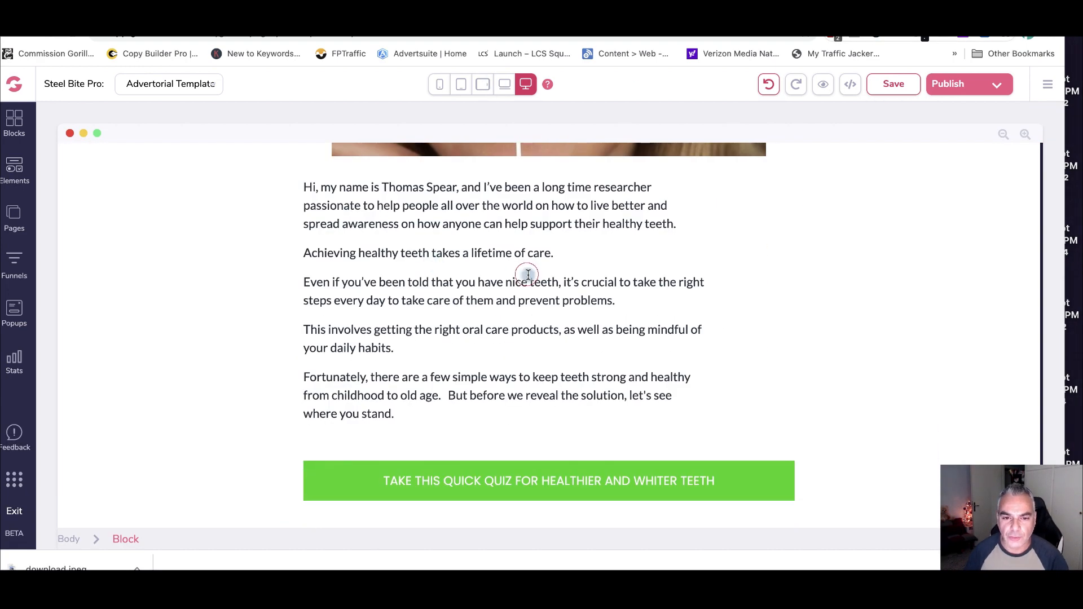
click(757, 289)
drag(667, 340, 638, 331)
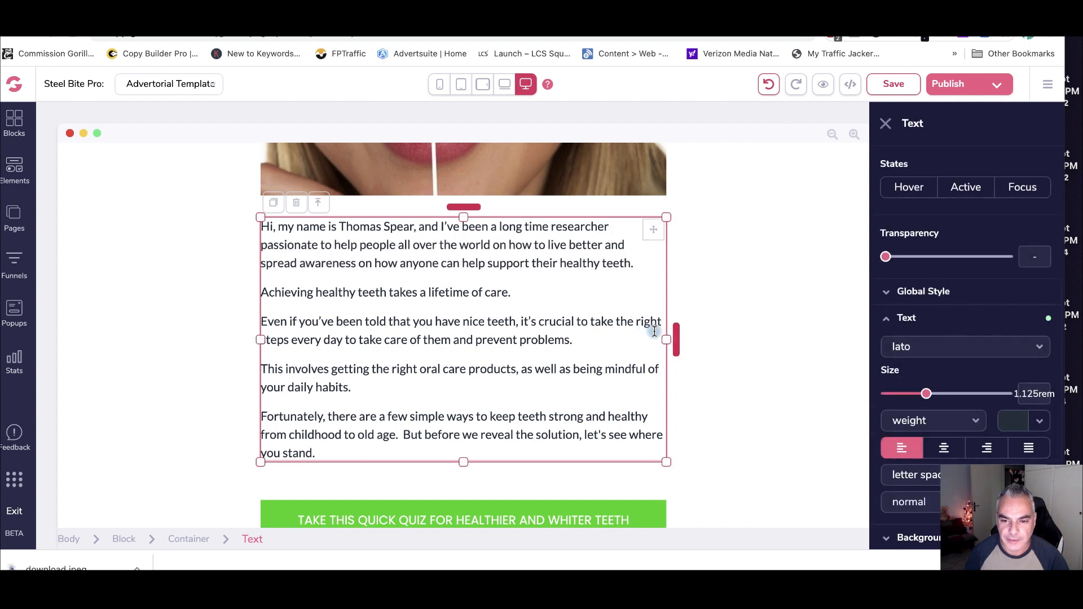
- Check the layout settings of the introduction block and review the spacing around the teeth image
click(123, 376)
scroll(256, 378, up, 2)
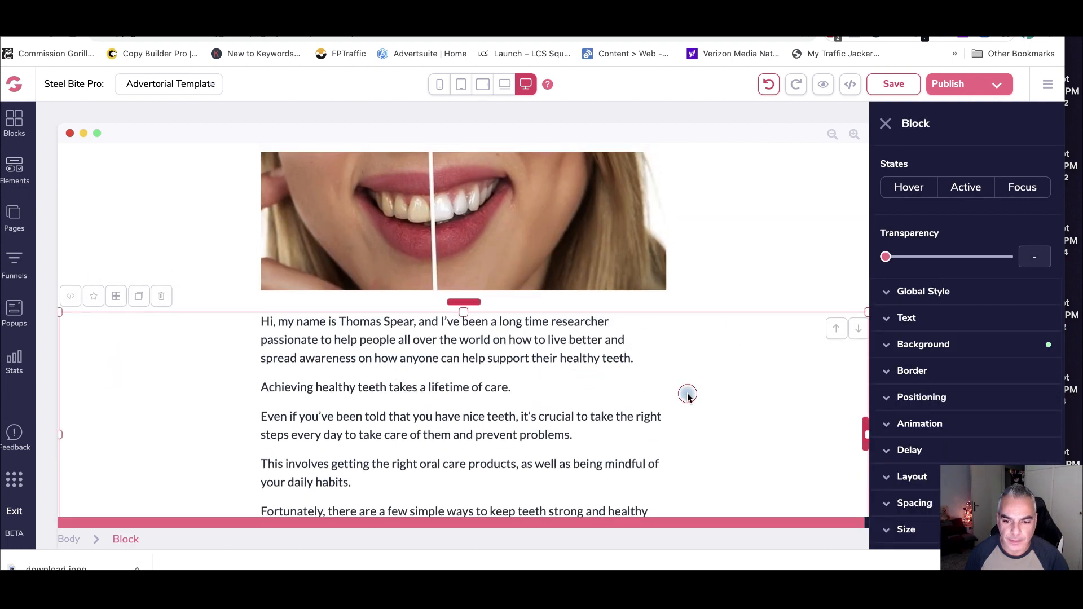
scroll(937, 440, down, 1)
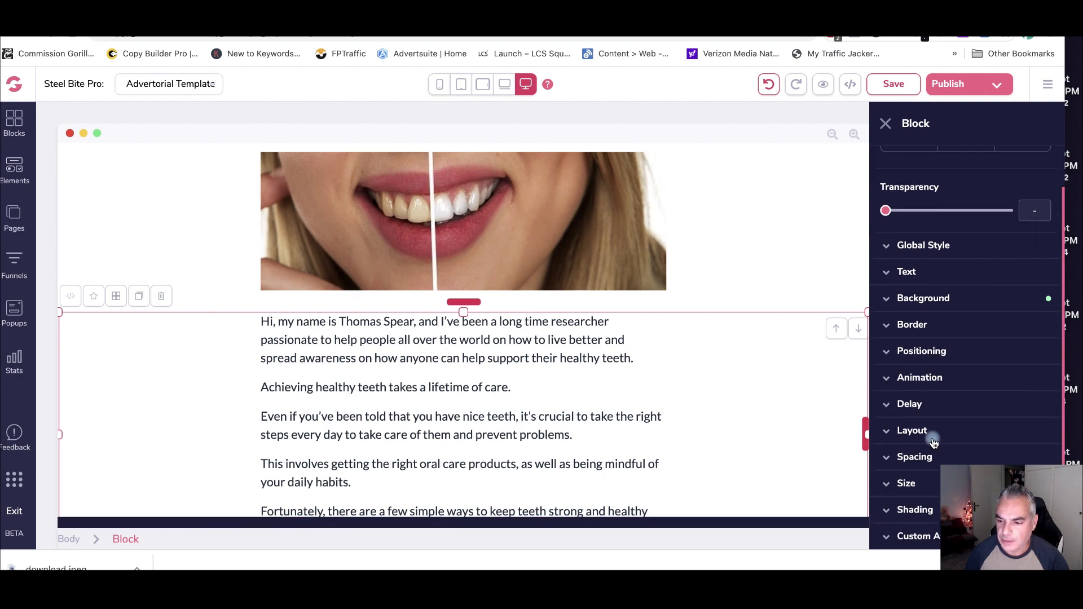
click(932, 432)
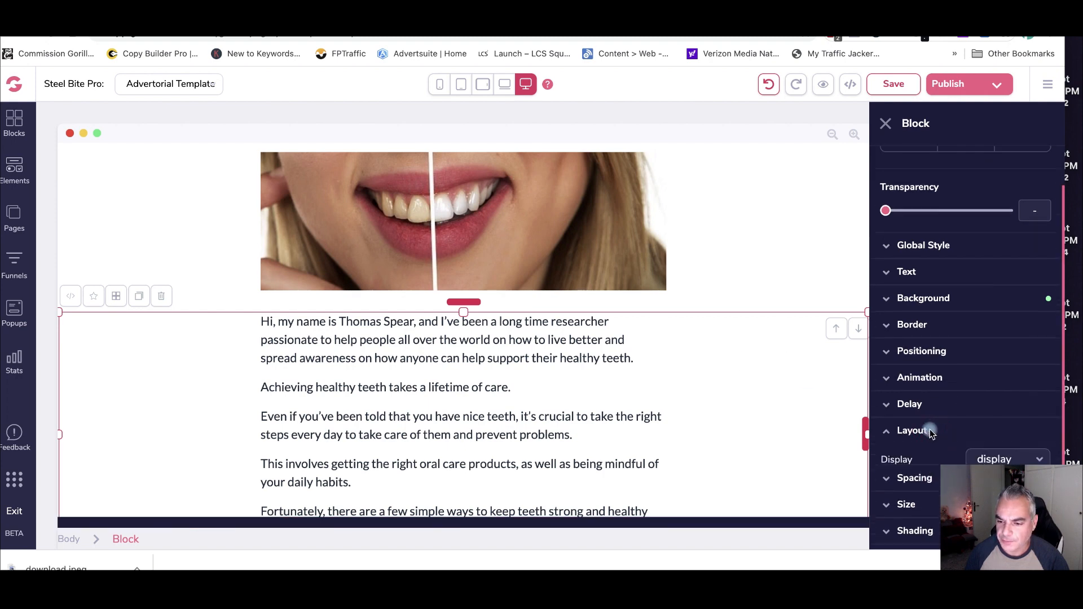
scroll(940, 435, down, 2)
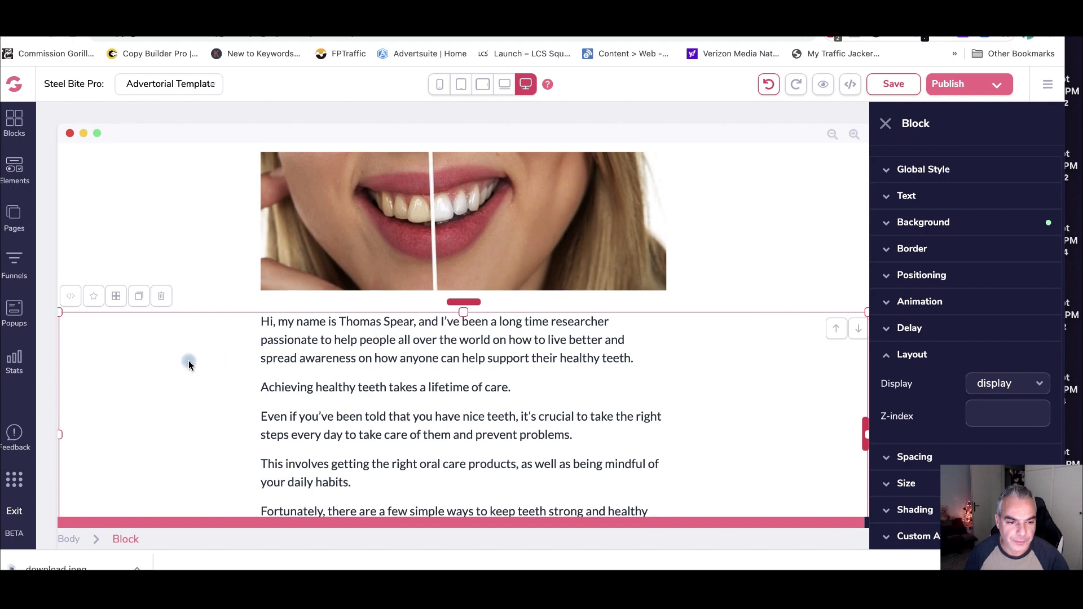
click(199, 261)
scroll(190, 247, up, 3)
click(188, 244)
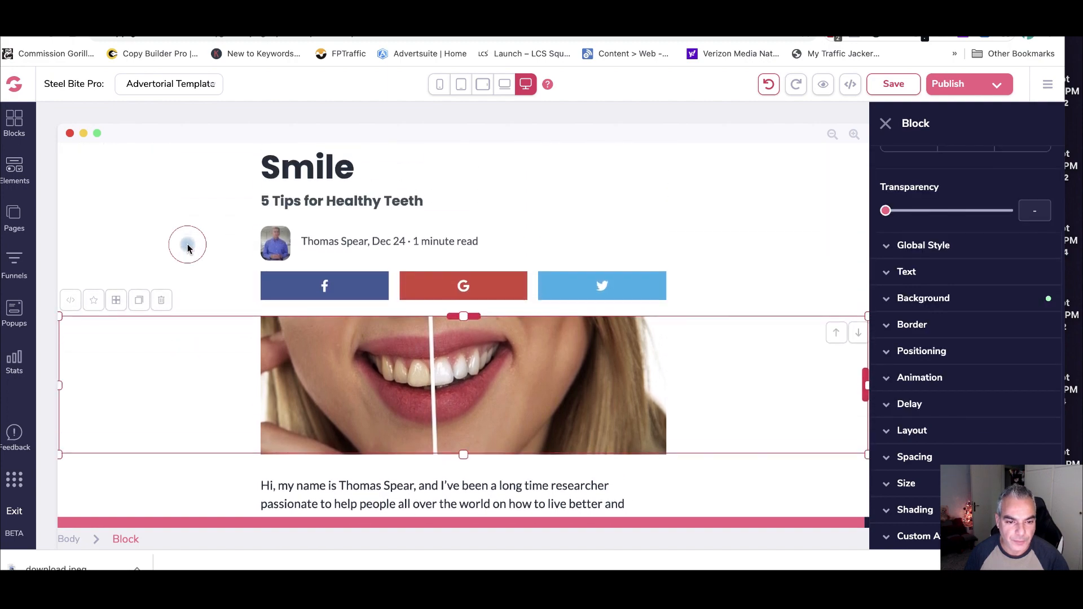
scroll(241, 300, down, 9)
scroll(241, 302, up, 7)
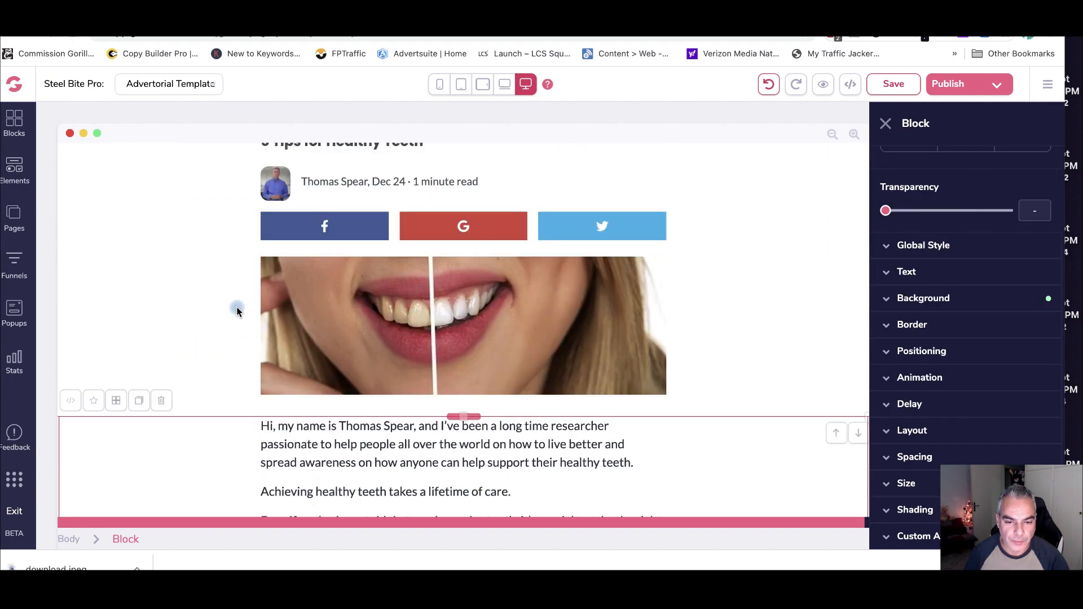
scroll(251, 312, down, 5)
scroll(533, 208, up, 3)
- Inspect the text settings of the container holding the introduction paragraphs and try adjusting its text size
click(584, 288)
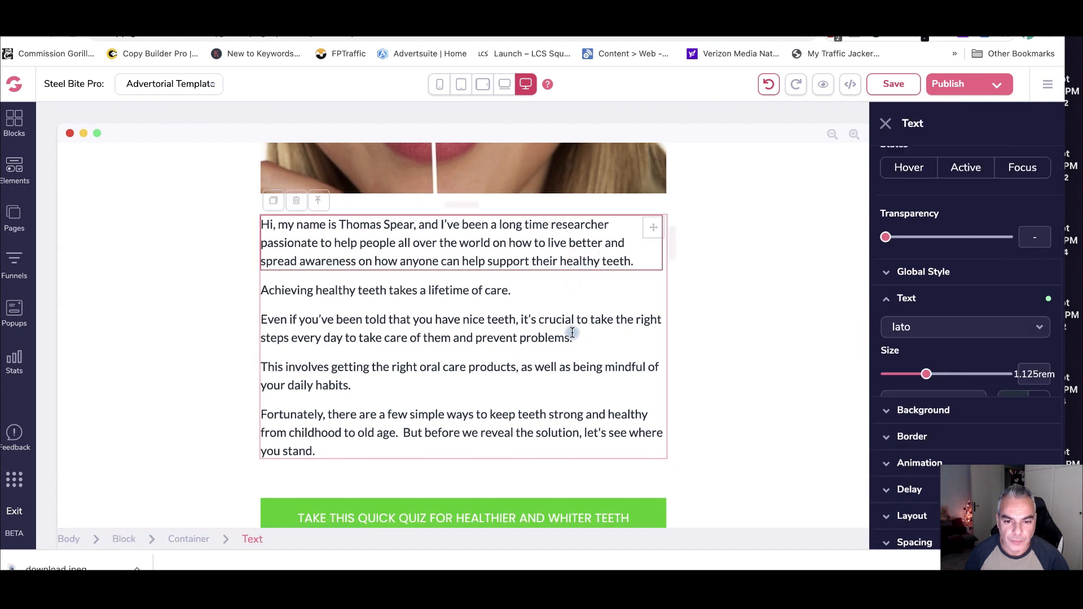
click(604, 297)
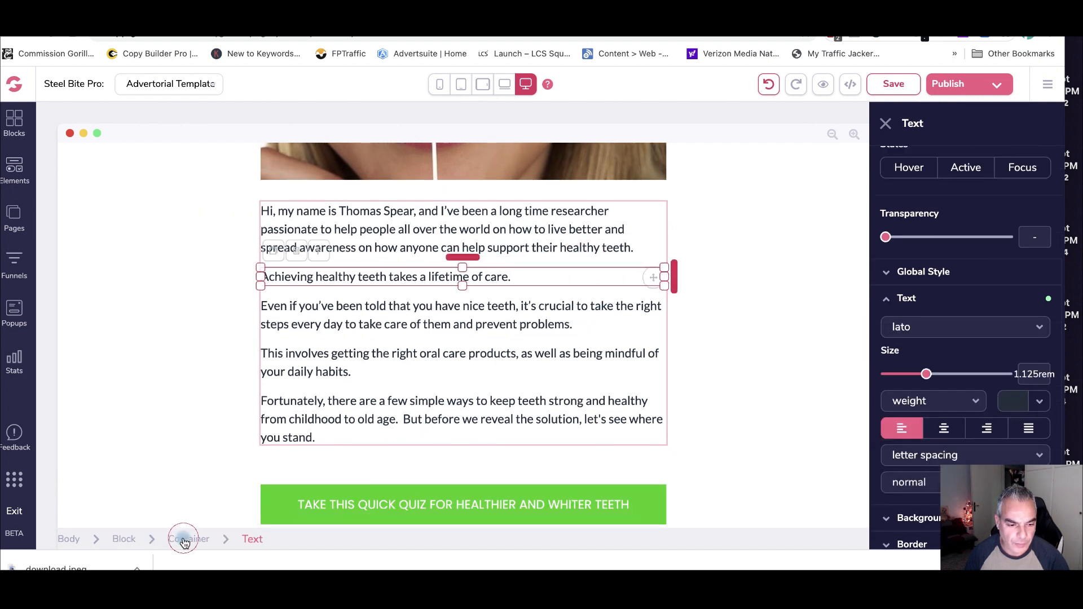
click(184, 542)
click(950, 302)
scroll(964, 339, down, 2)
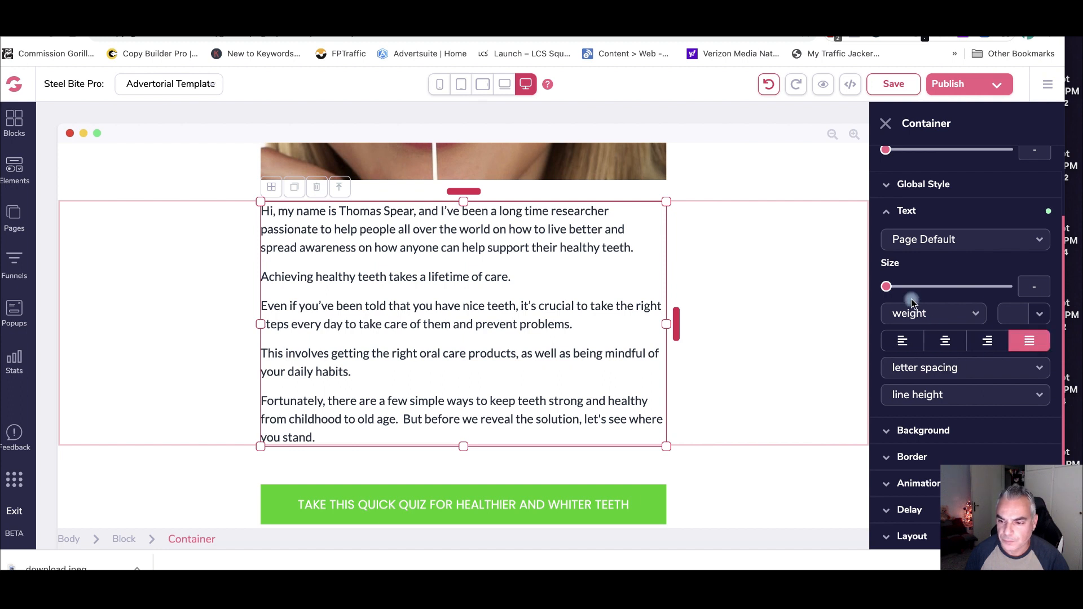
mouse_move(887, 286)
mouse_down()
mouse_move(904, 287)
mouse_move(874, 290)
mouse_up()
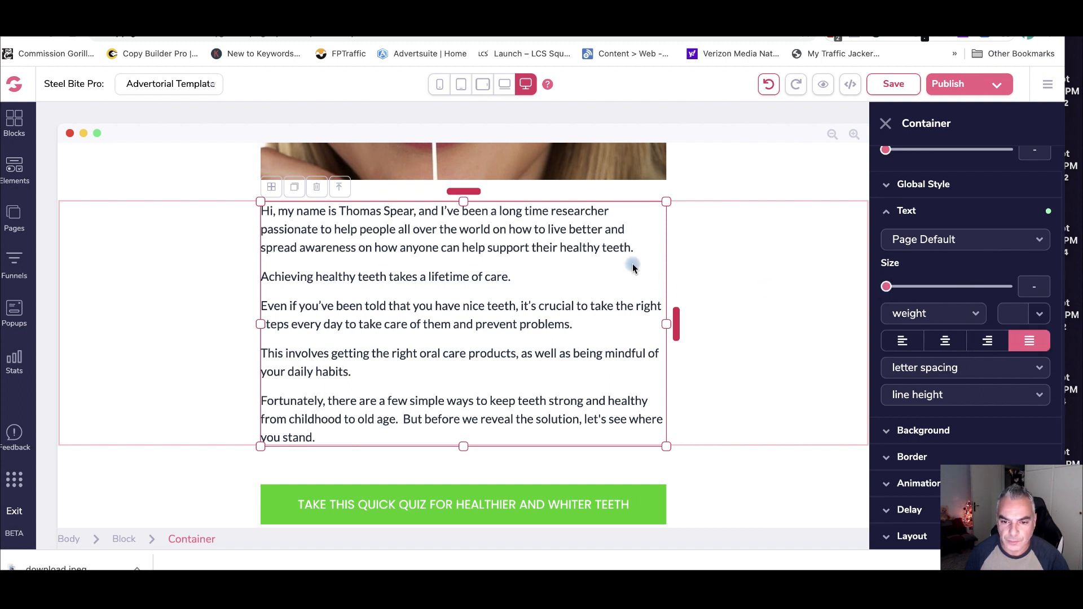
click(633, 265)
click(222, 257)
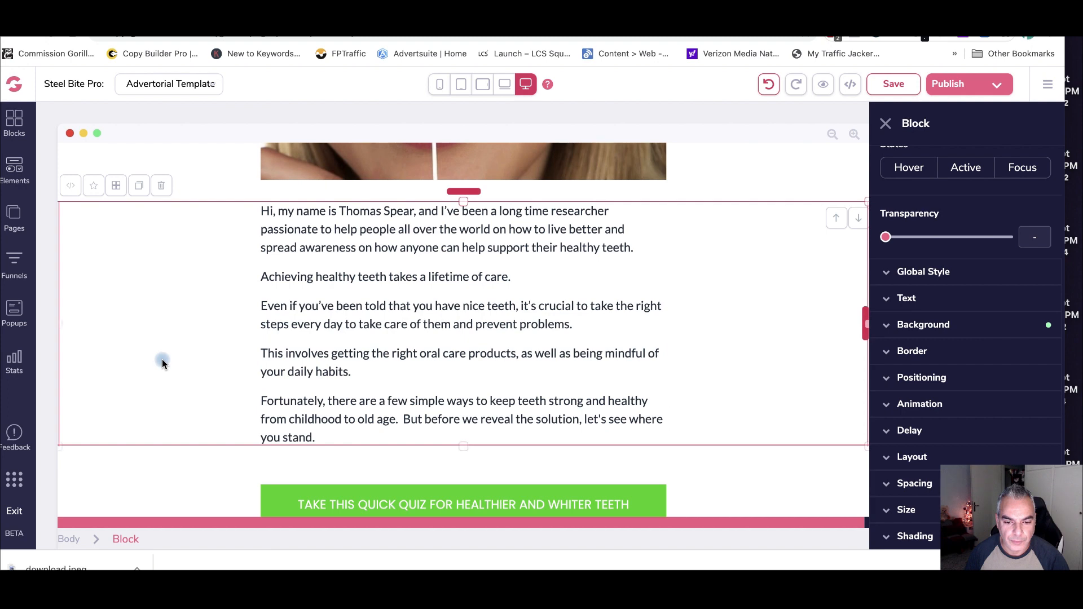
- Split "But before we reveal the solution, let's see where you stand." into its own paragraph and center it
scroll(163, 362, up, 10)
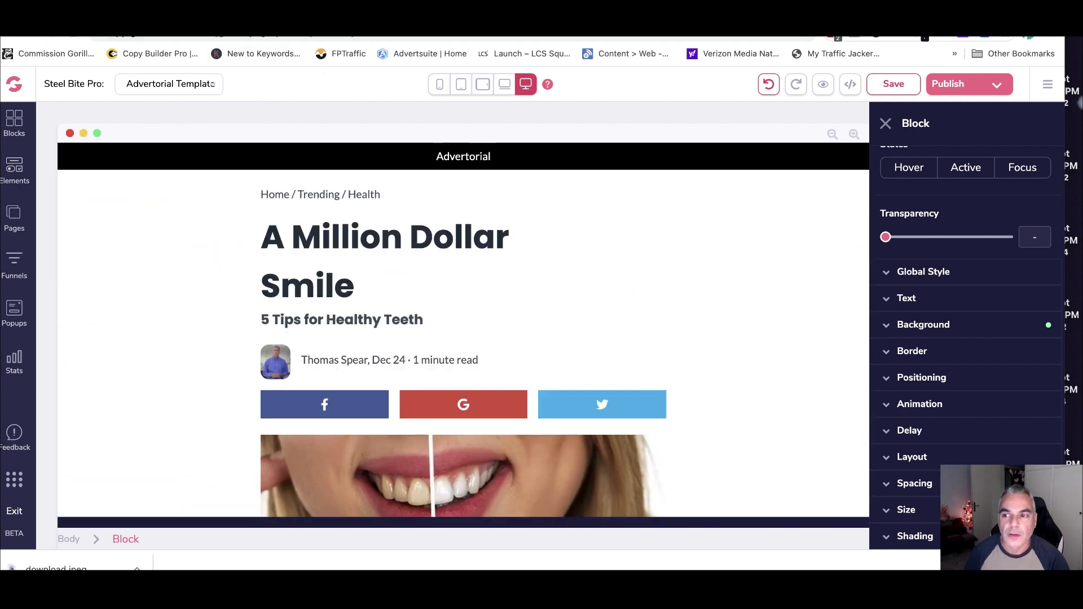
scroll(558, 364, down, 5)
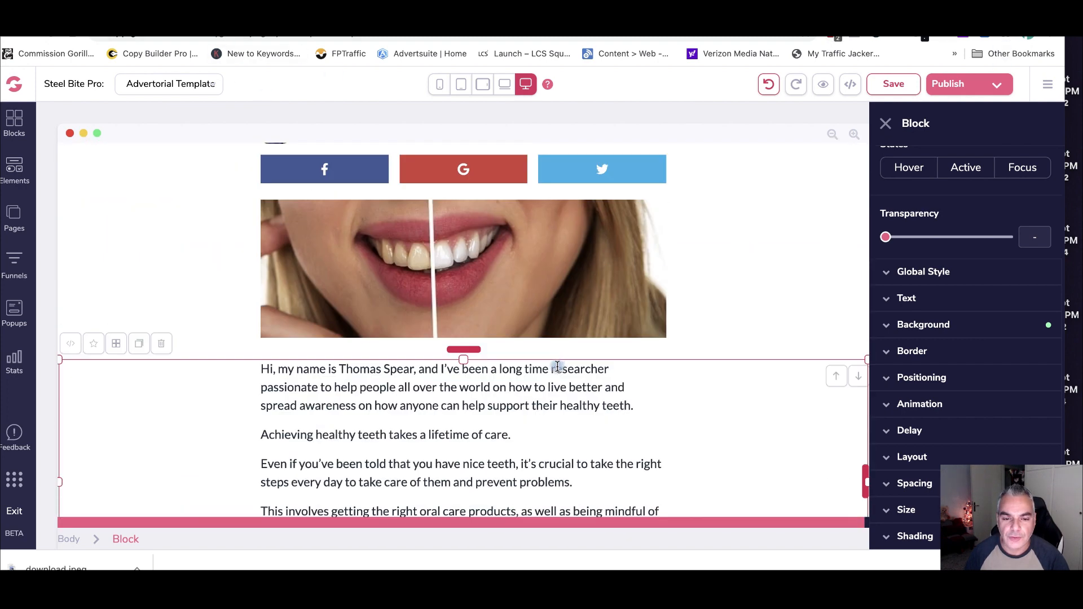
scroll(561, 338, down, 2)
scroll(567, 307, up, 7)
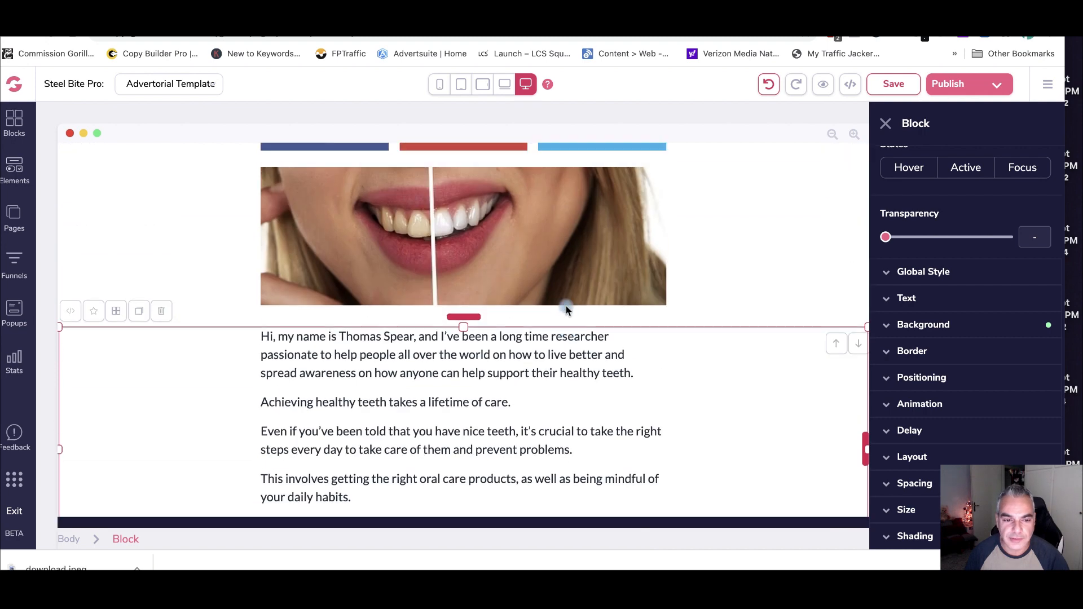
scroll(566, 307, down, 5)
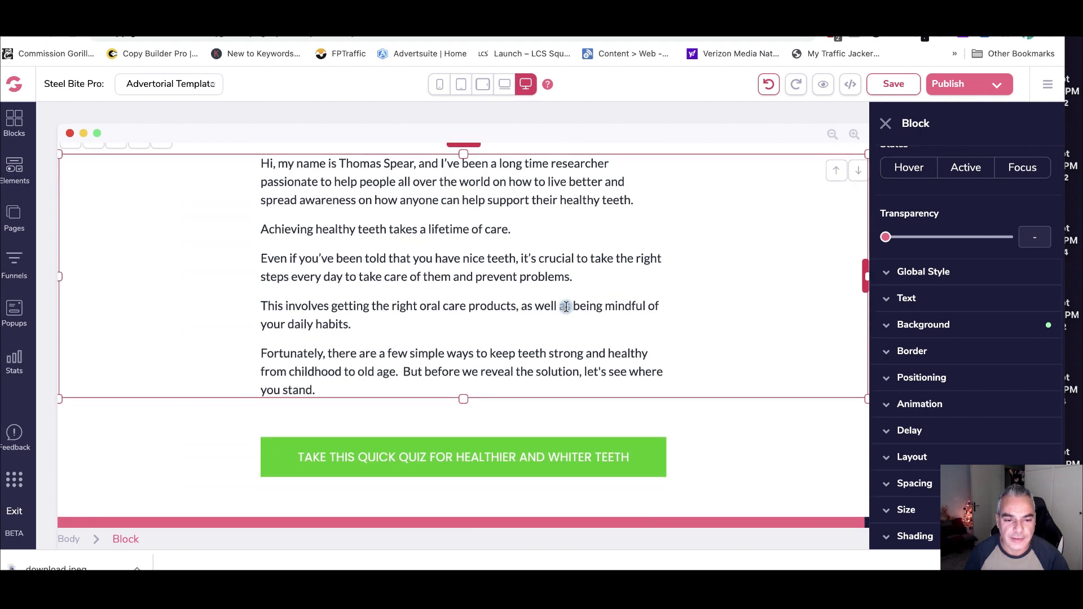
click(317, 359)
click(404, 371)
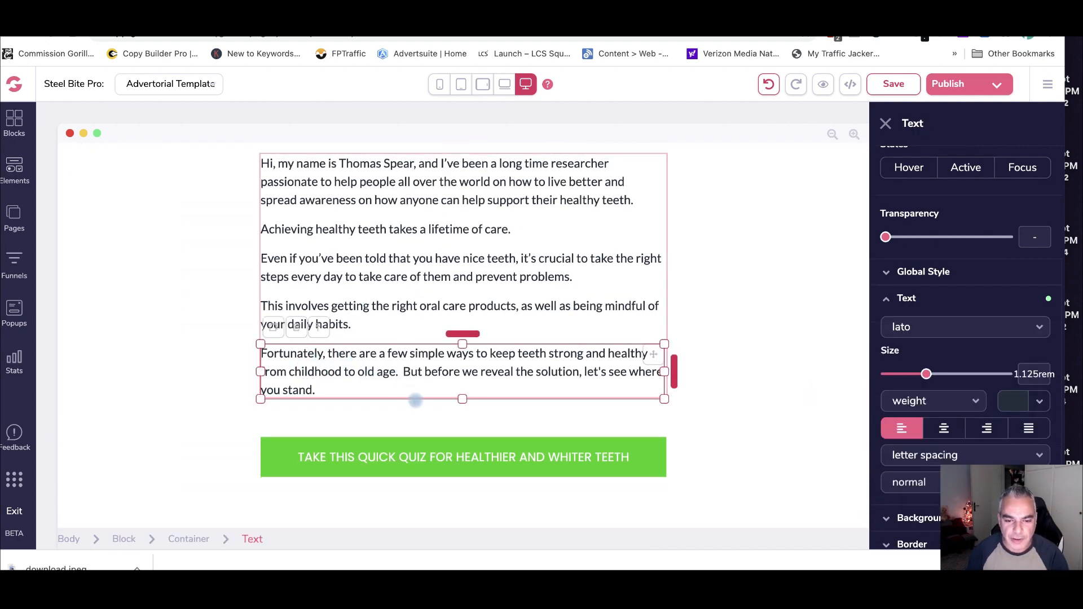
key(Return)
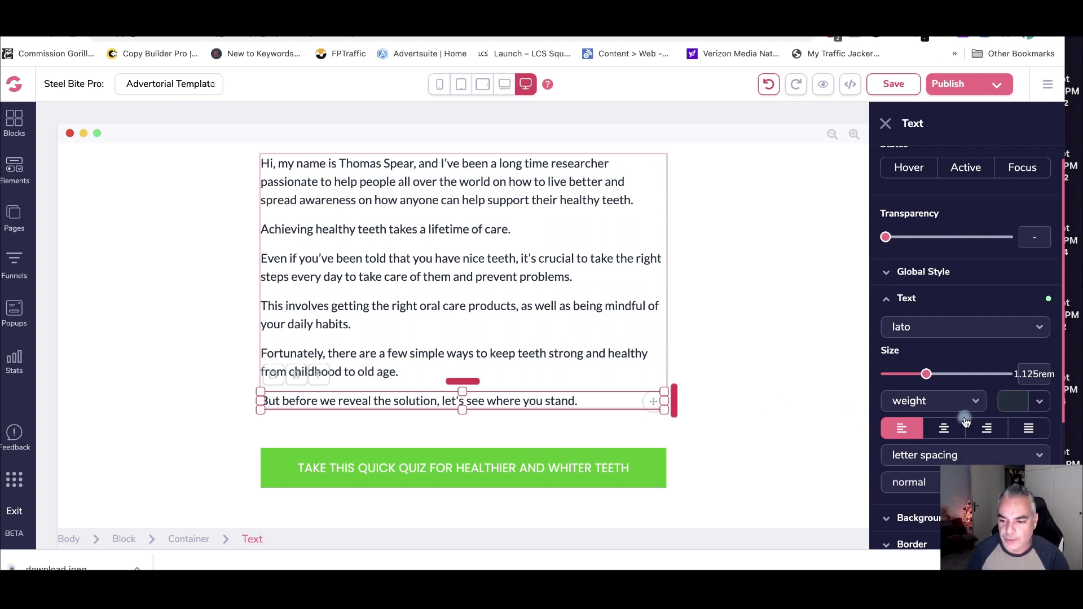
click(944, 429)
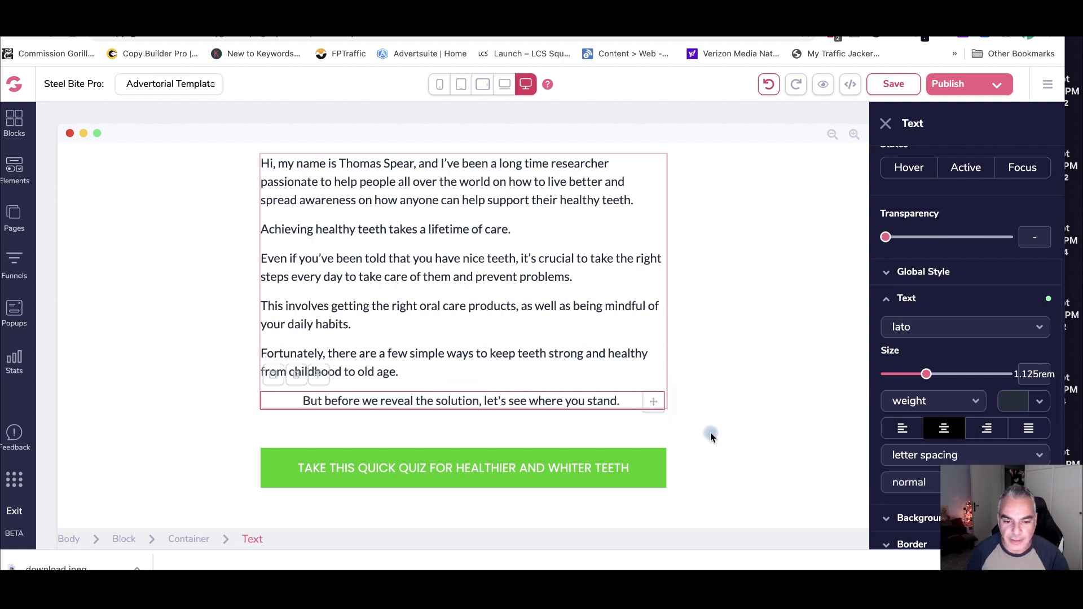
- Move the green quiz button up so it sits closer beneath the centered line
click(470, 455)
mouse_move(464, 438)
mouse_down()
mouse_move(472, 419)
mouse_move(452, 420)
mouse_up()
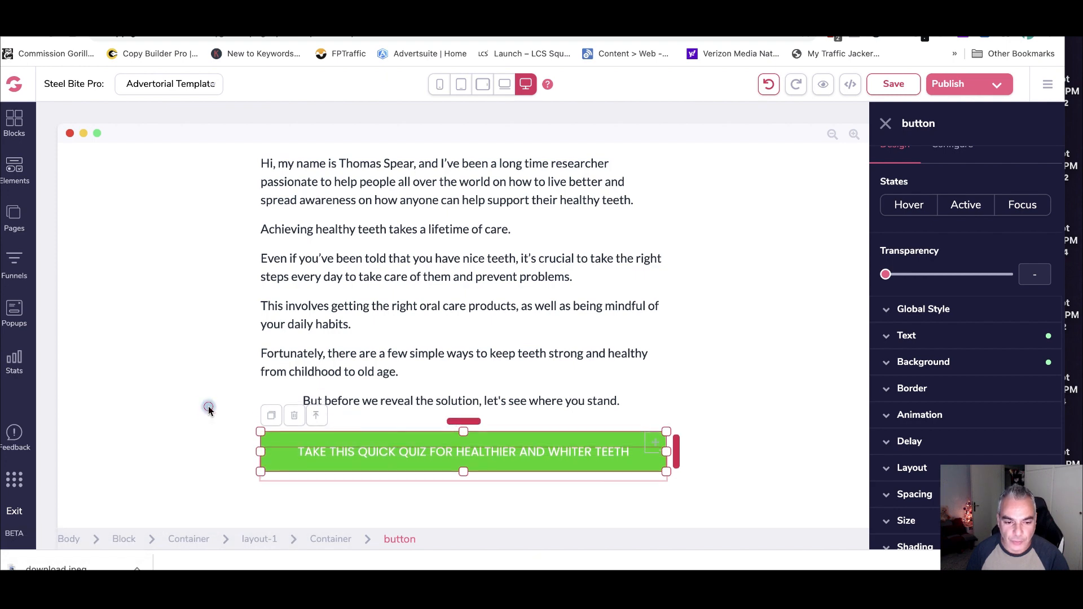
click(208, 408)
- Review the whole page from the headline and teeth image down to the quiz button and footer logo
scroll(271, 412, up, 6)
scroll(271, 414, down, 5)
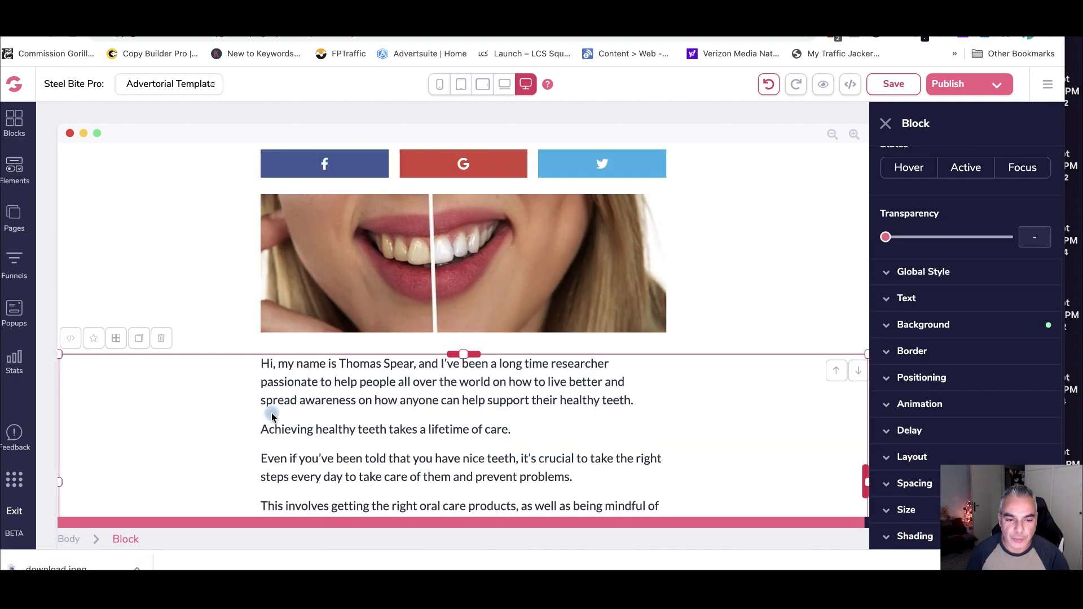
scroll(272, 414, down, 5)
scroll(272, 412, up, 1)
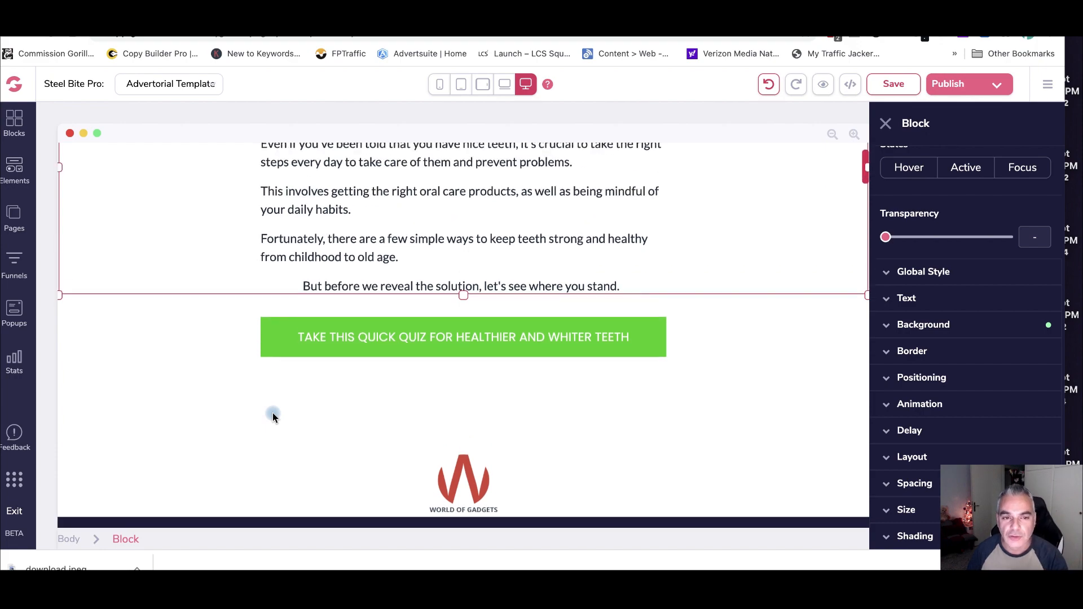
scroll(272, 412, up, 6)
scroll(273, 414, up, 5)
scroll(272, 414, down, 12)
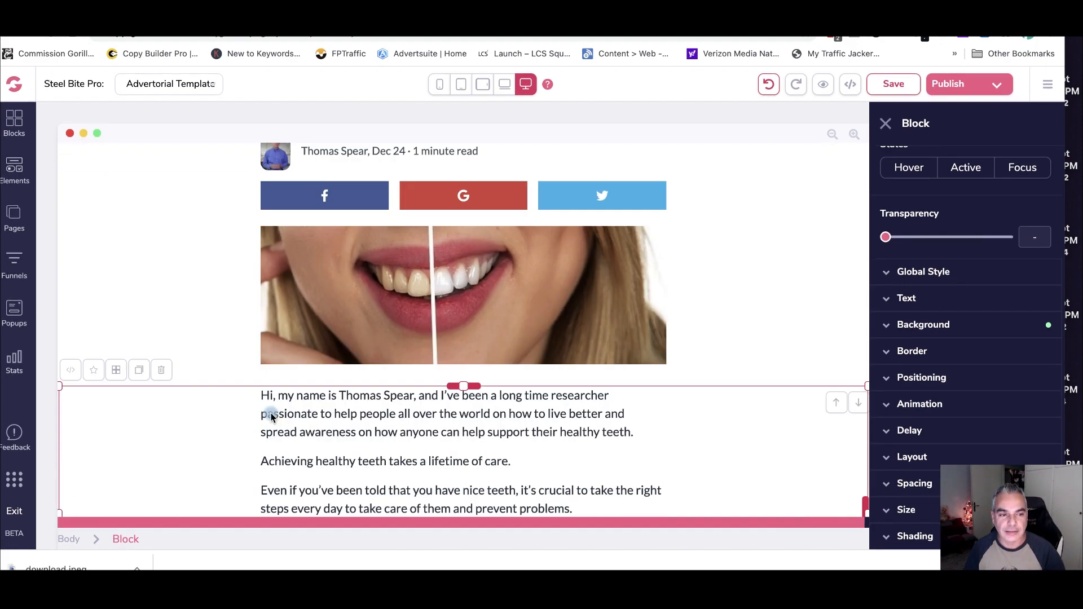
scroll(271, 414, up, 12)
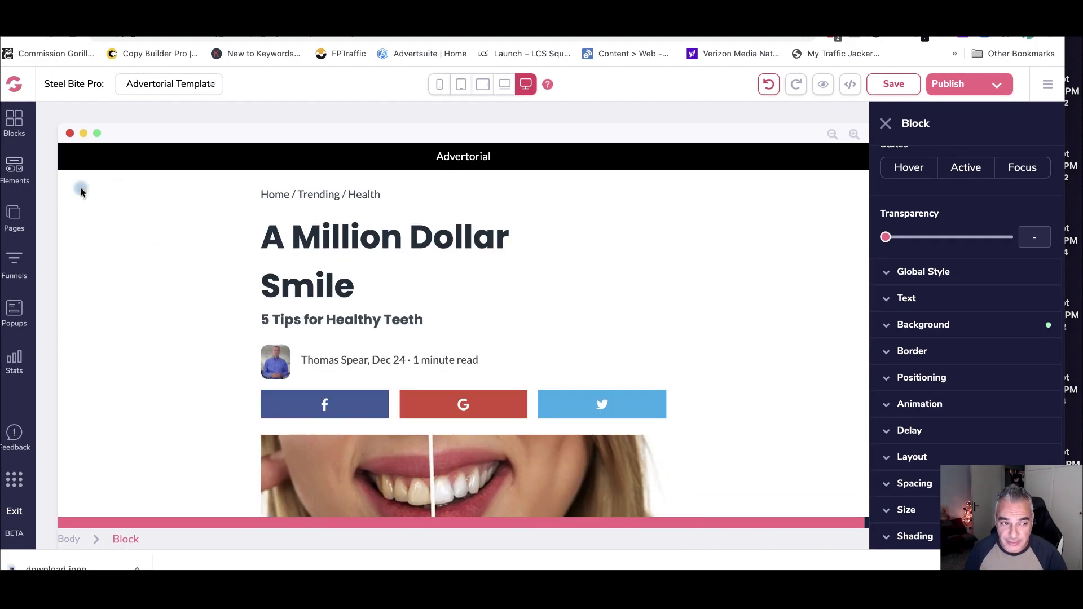
- Add a second page to the site using the Thank You template
scroll(294, 422, down, 8)
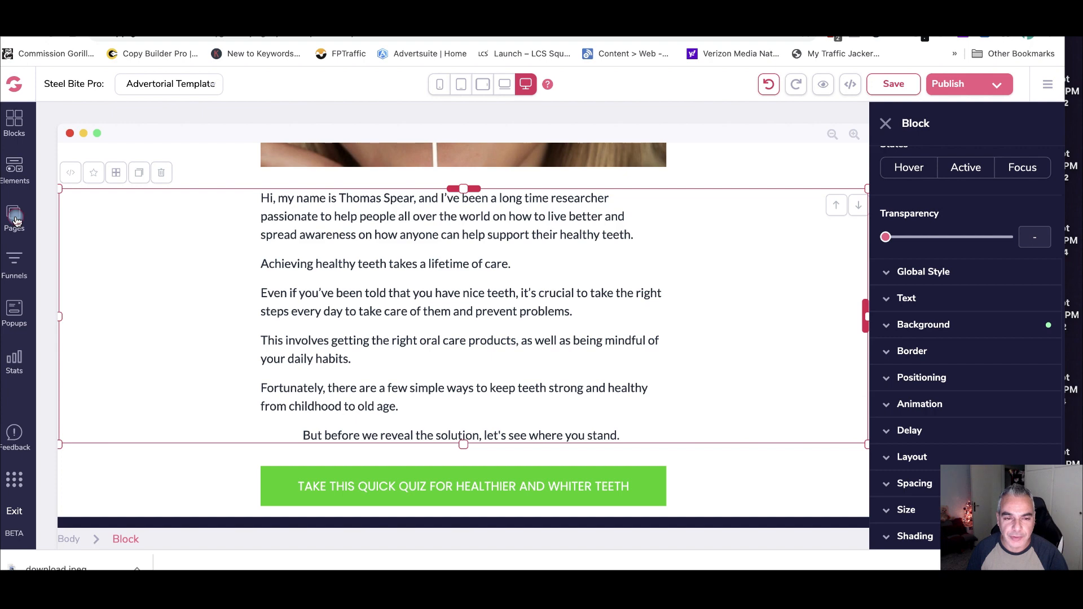
click(14, 219)
click(206, 124)
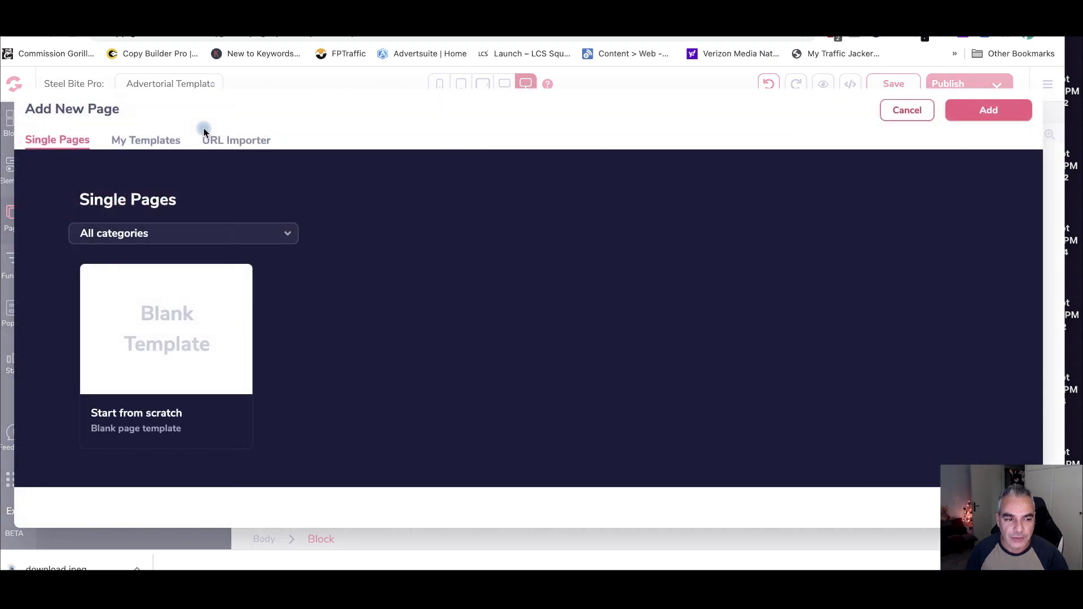
click(168, 146)
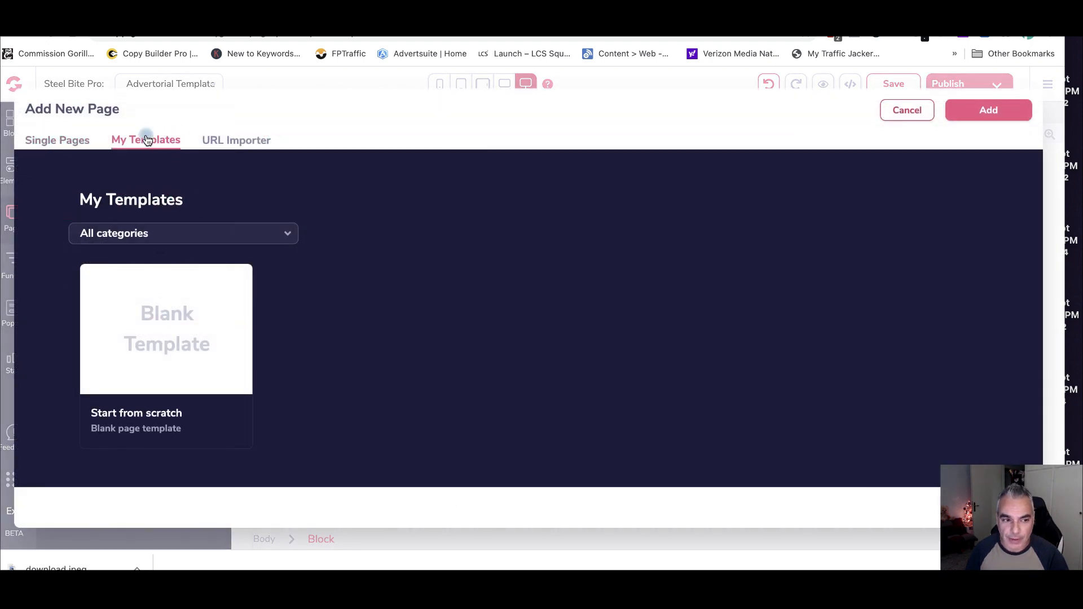
click(63, 141)
click(159, 142)
scroll(489, 361, down, 3)
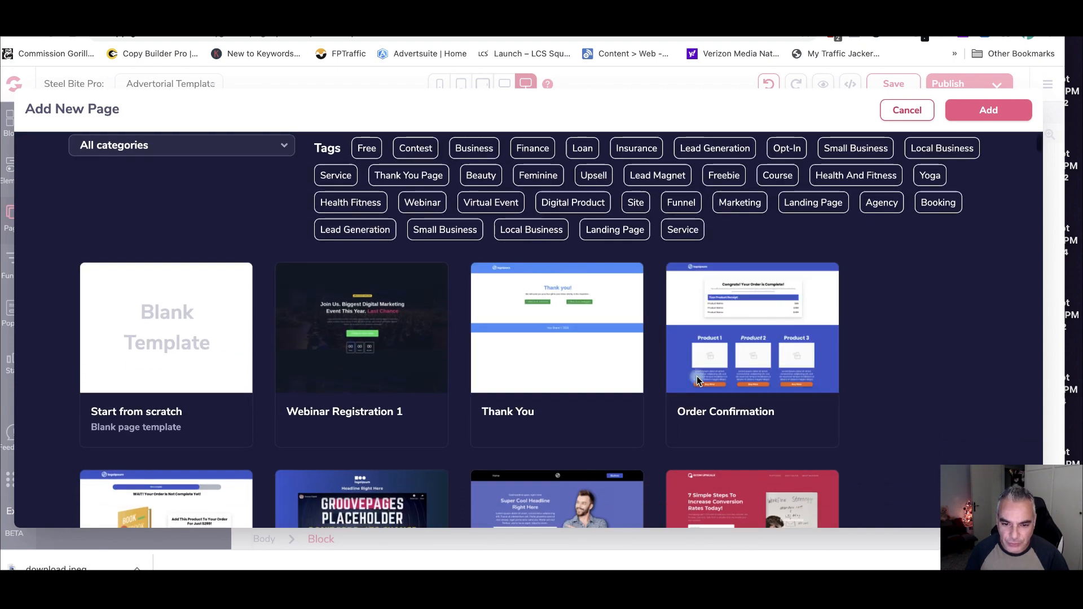
click(566, 339)
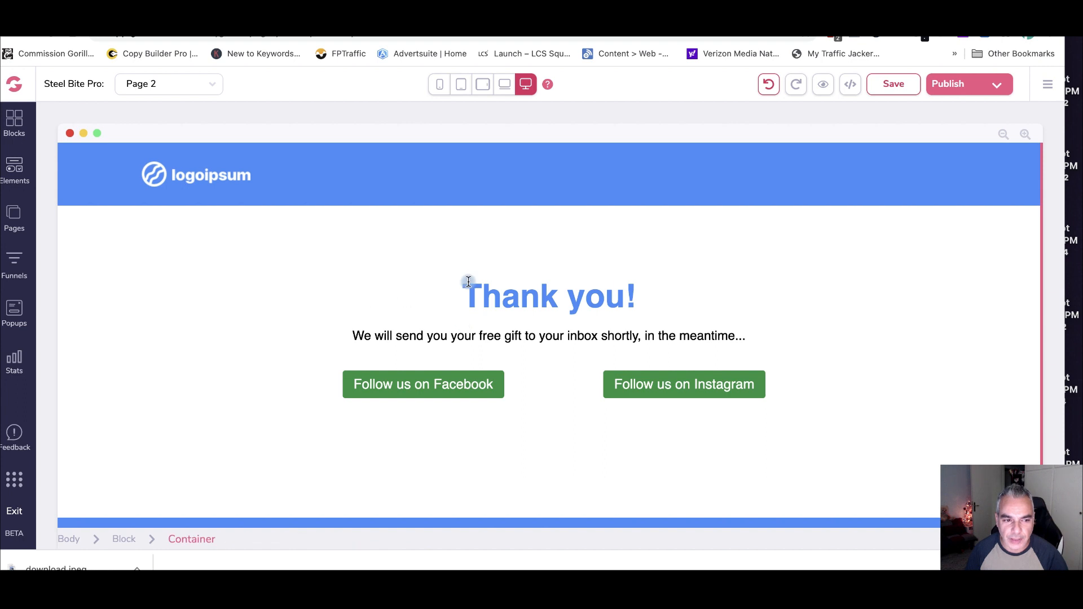
- Delete the blue header bar with the placeholder logo from Page 2
click(308, 170)
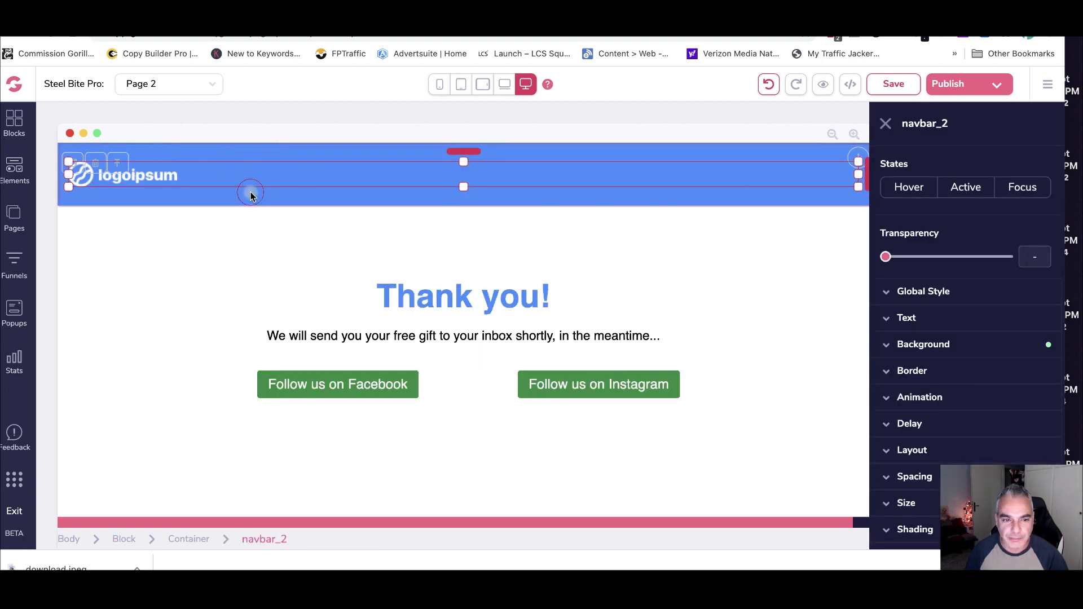
click(94, 161)
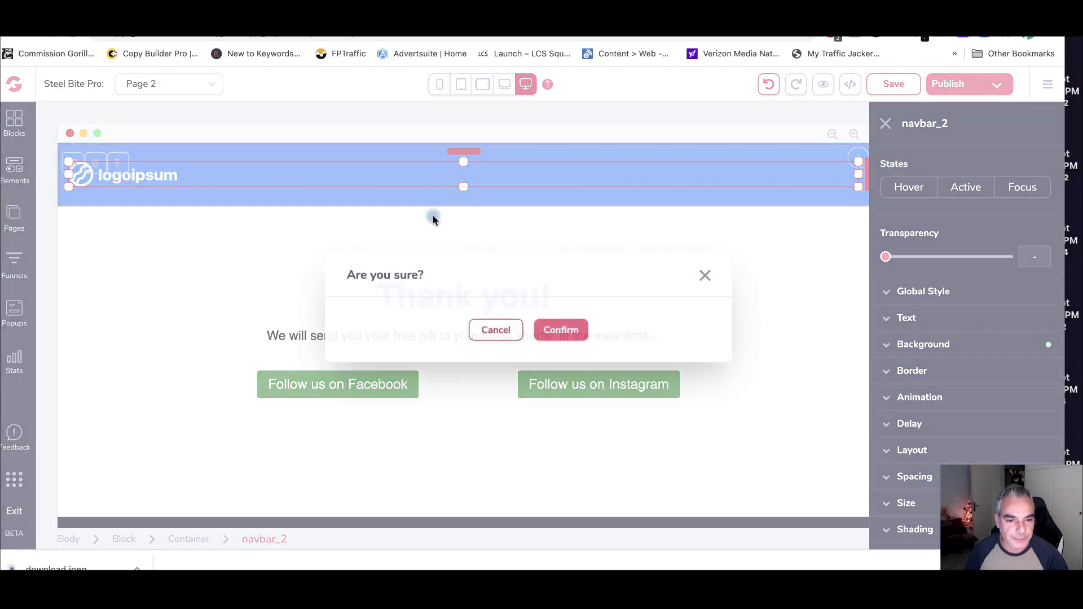
click(563, 330)
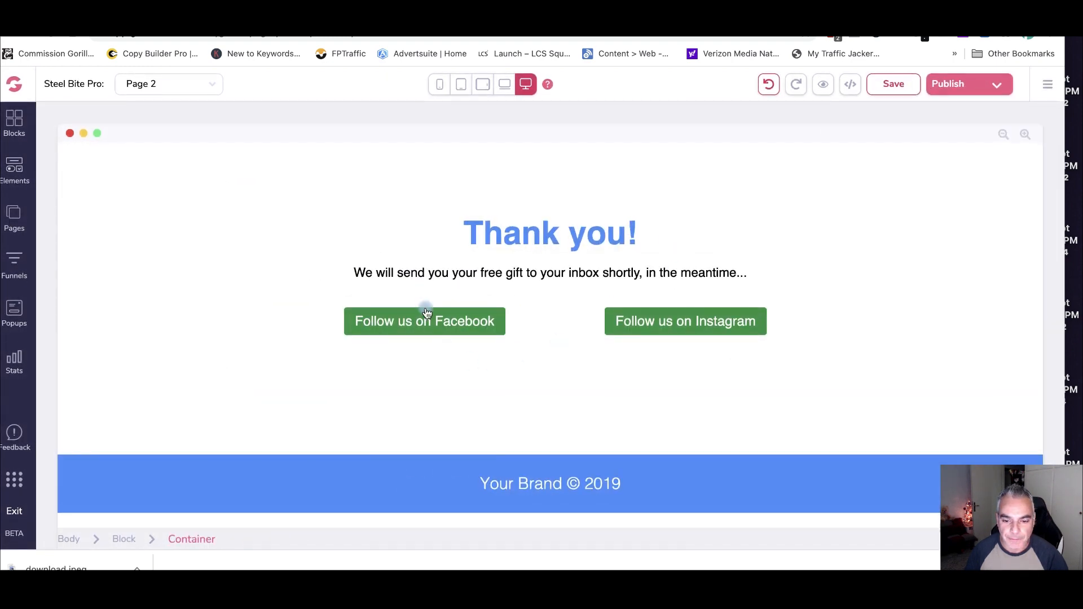
- Change the "Follow us on Facebook" button's text to "YES"
click(539, 241)
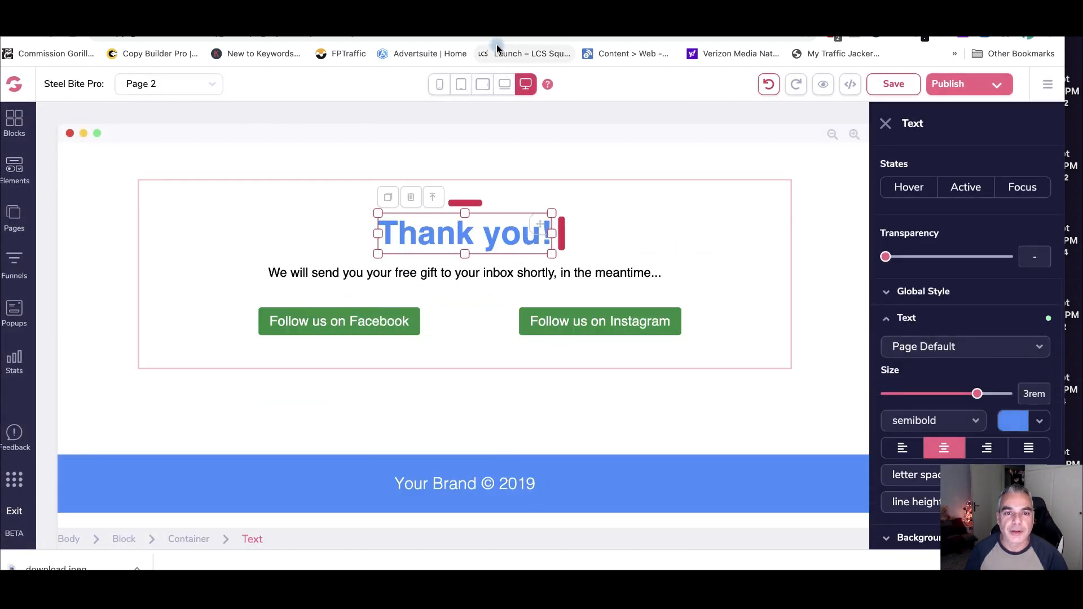
click(371, 338)
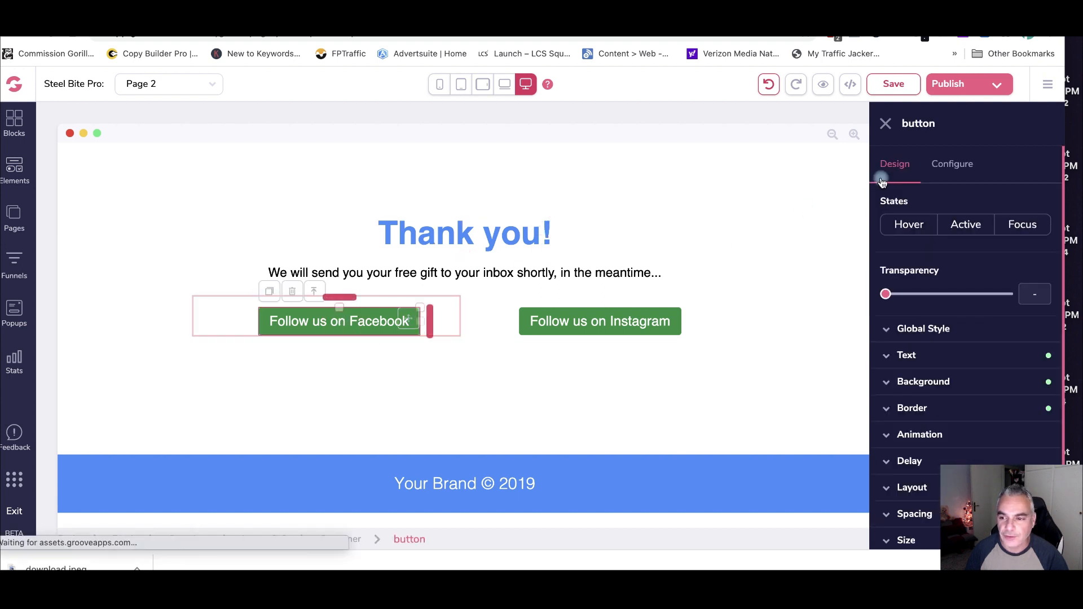
click(962, 166)
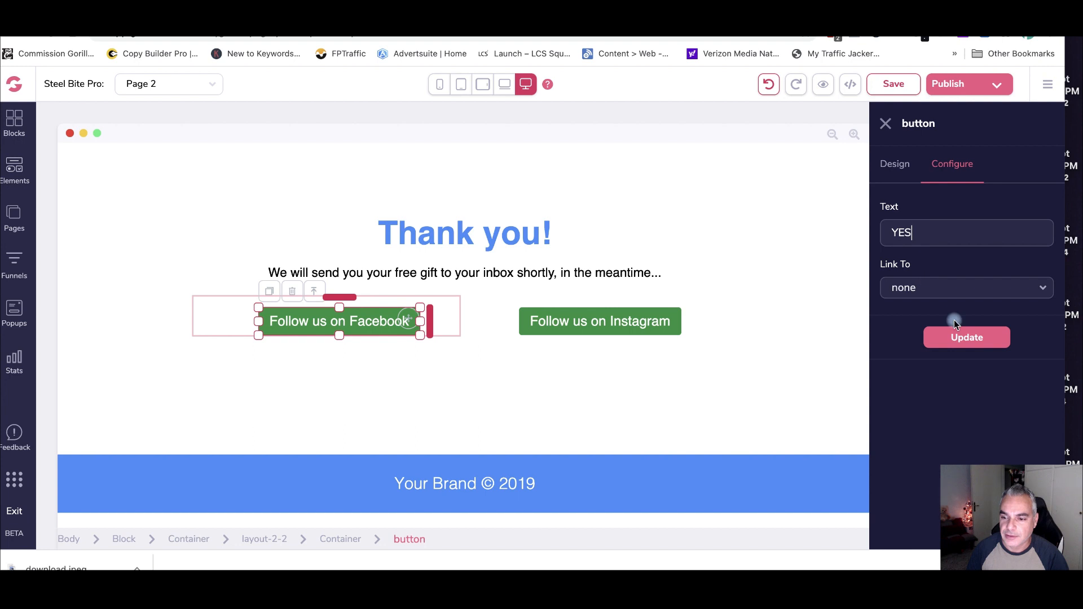
click(966, 338)
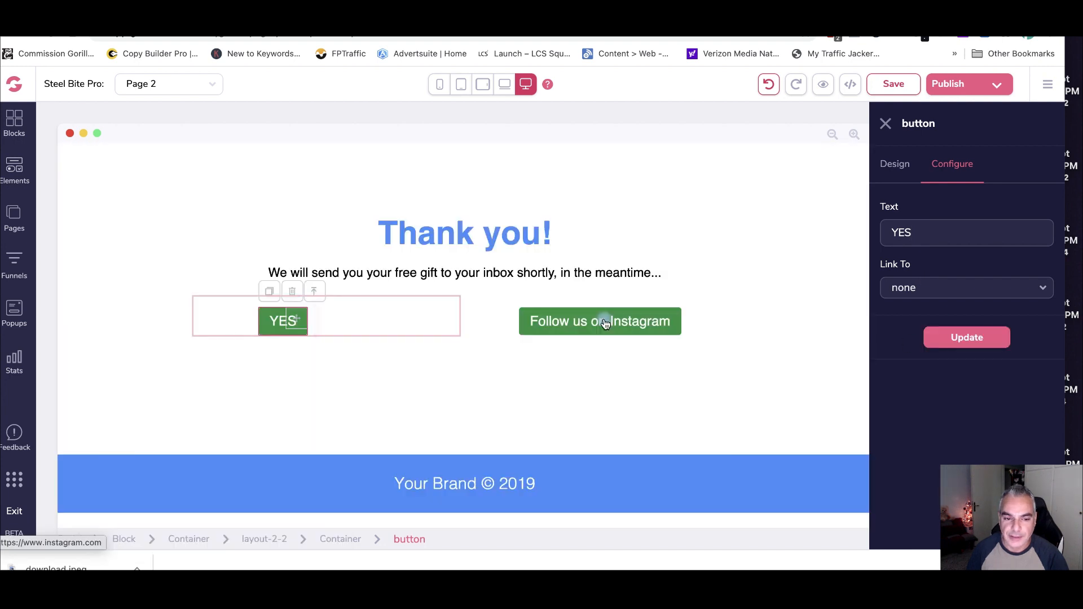
- Change the "Follow us on Instagram" button's text to "NO"
click(616, 319)
drag(936, 237, 832, 219)
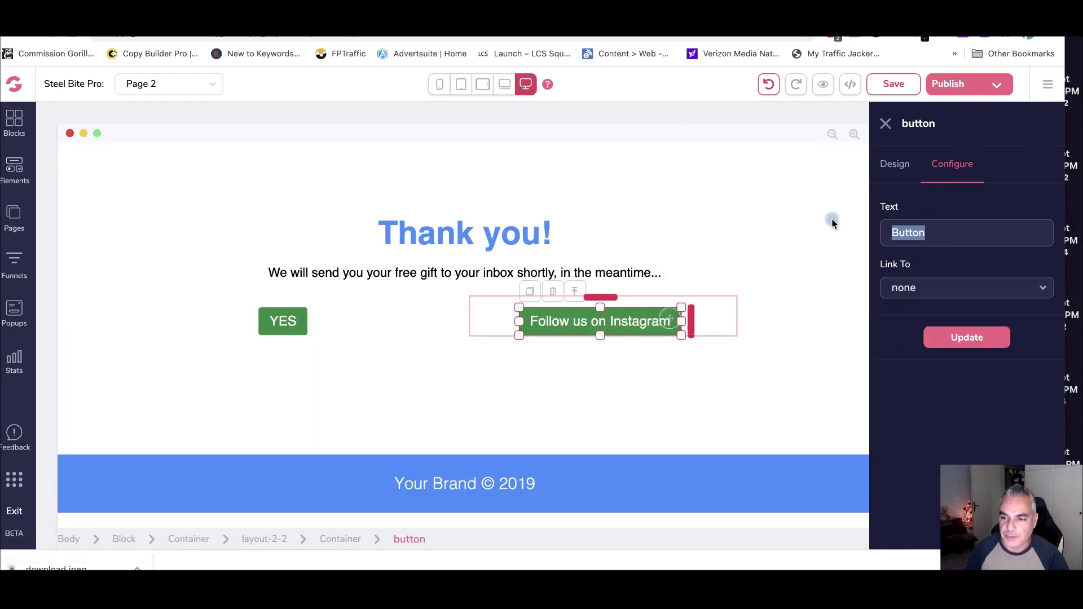
text(NO)
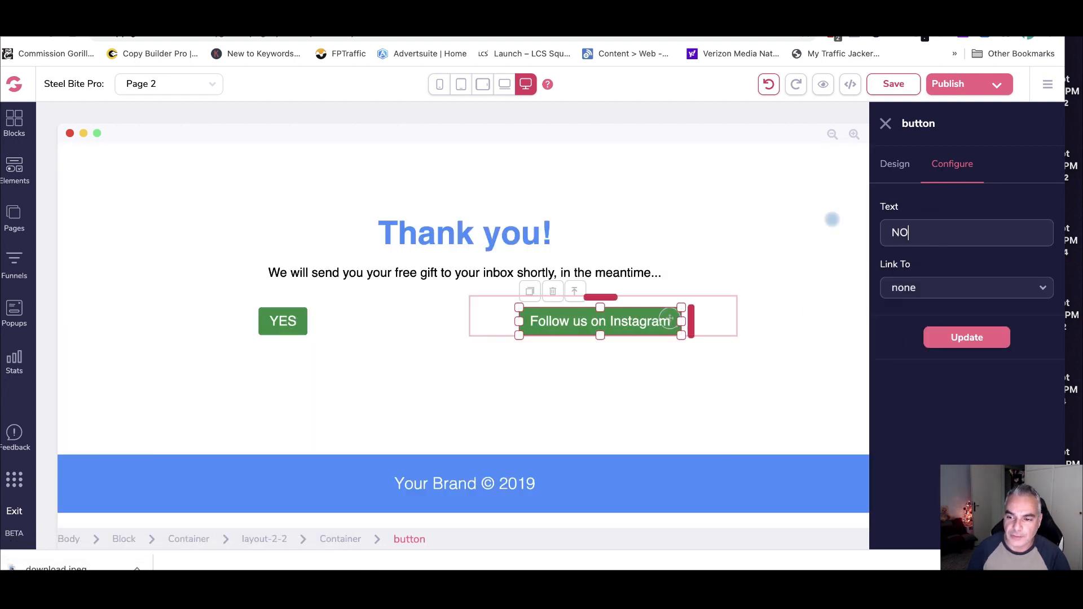
click(1006, 339)
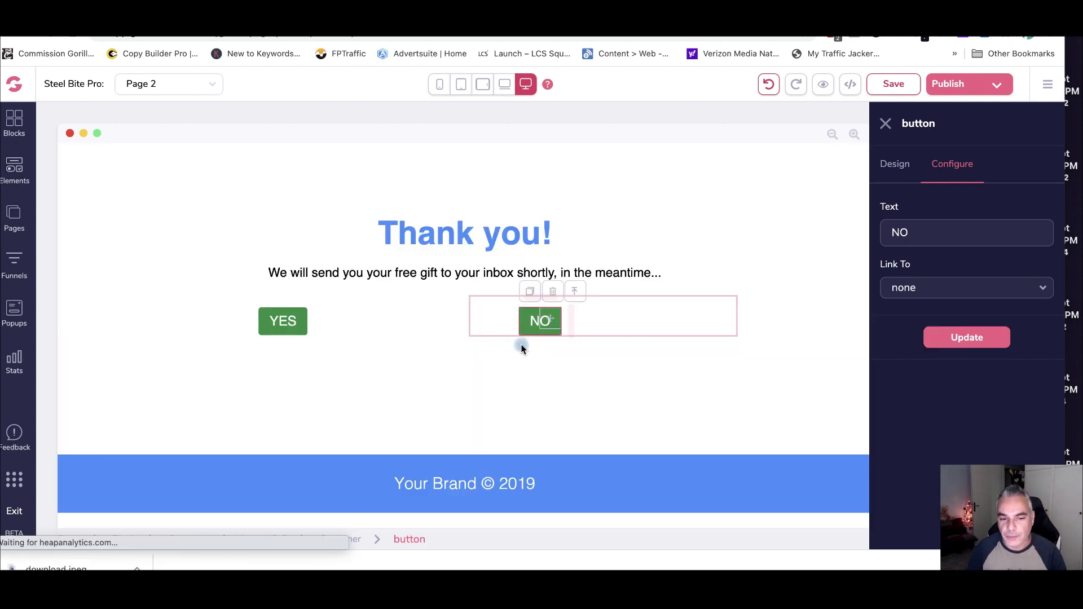
- Narrow the column around the NO button so it fits more closely around the button
click(179, 263)
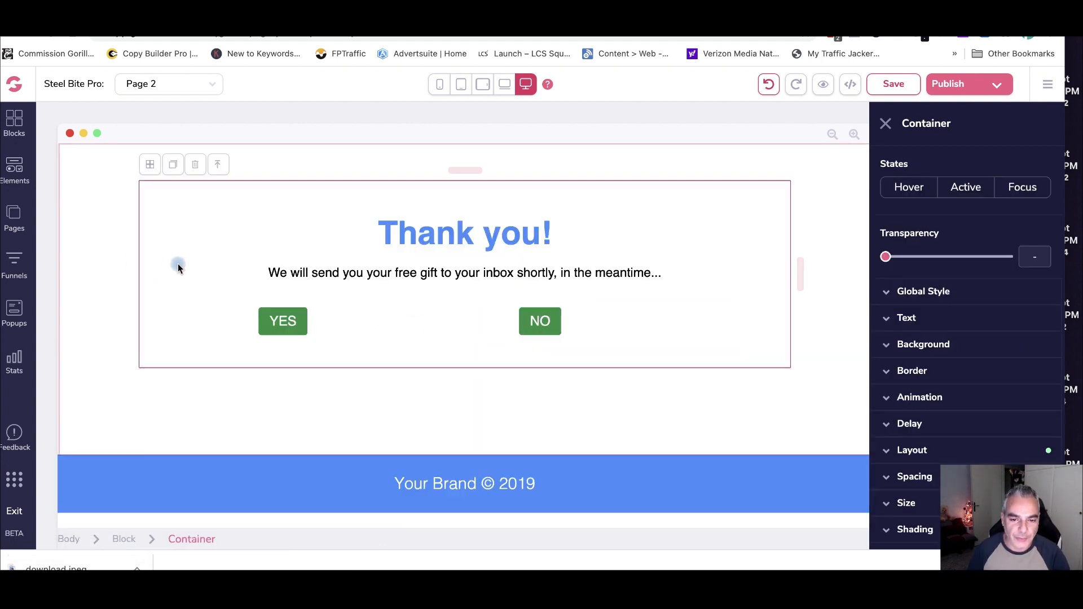
click(361, 274)
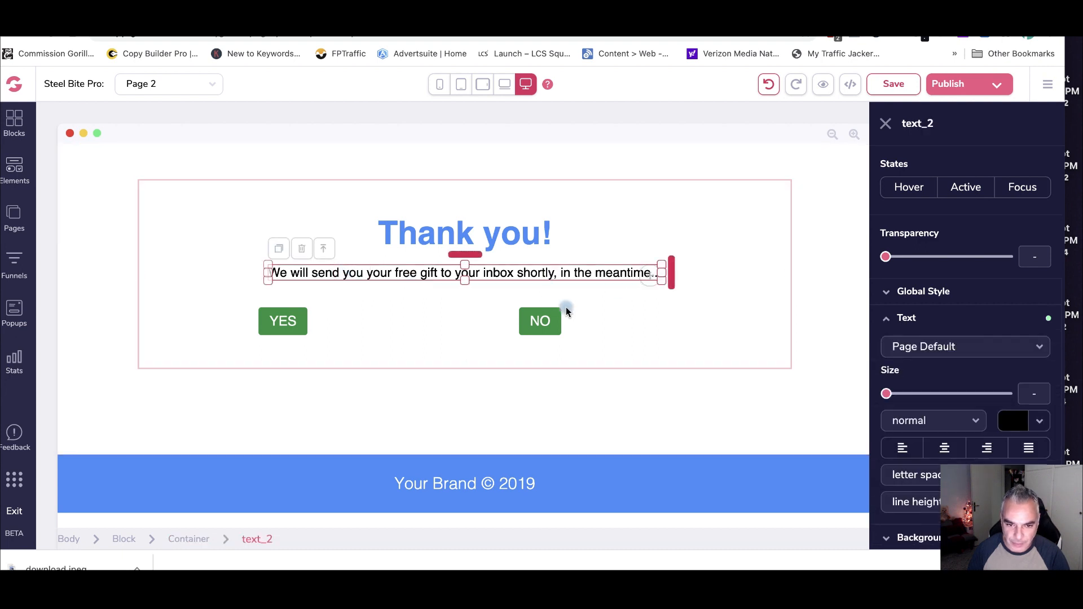
click(575, 334)
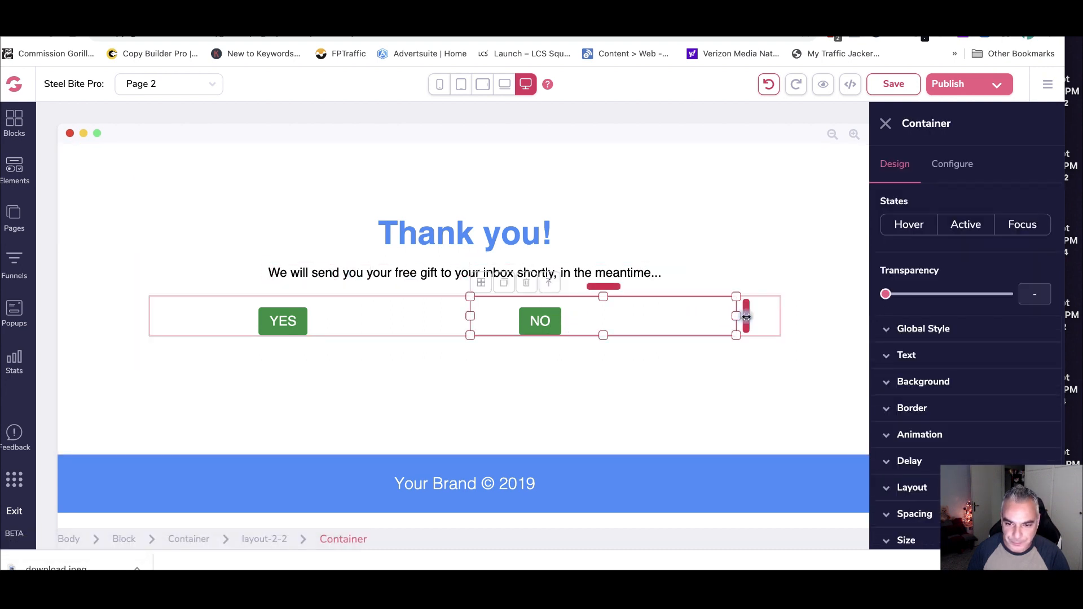
drag(736, 316, 423, 309)
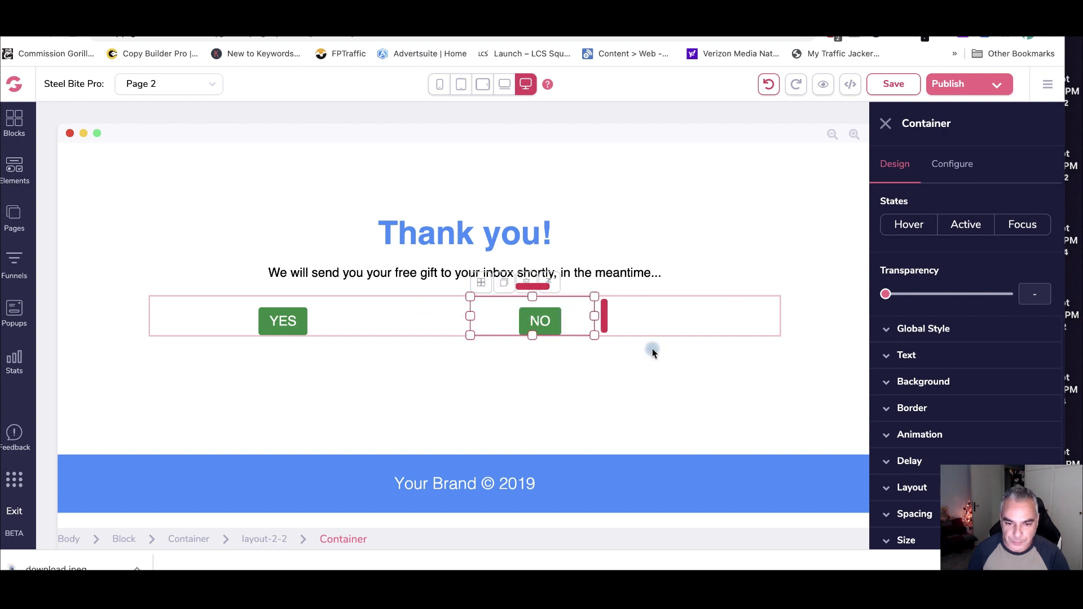
- Try a horizontal layout direction on the container holding the heading, text and buttons, and return it to vertical
click(719, 317)
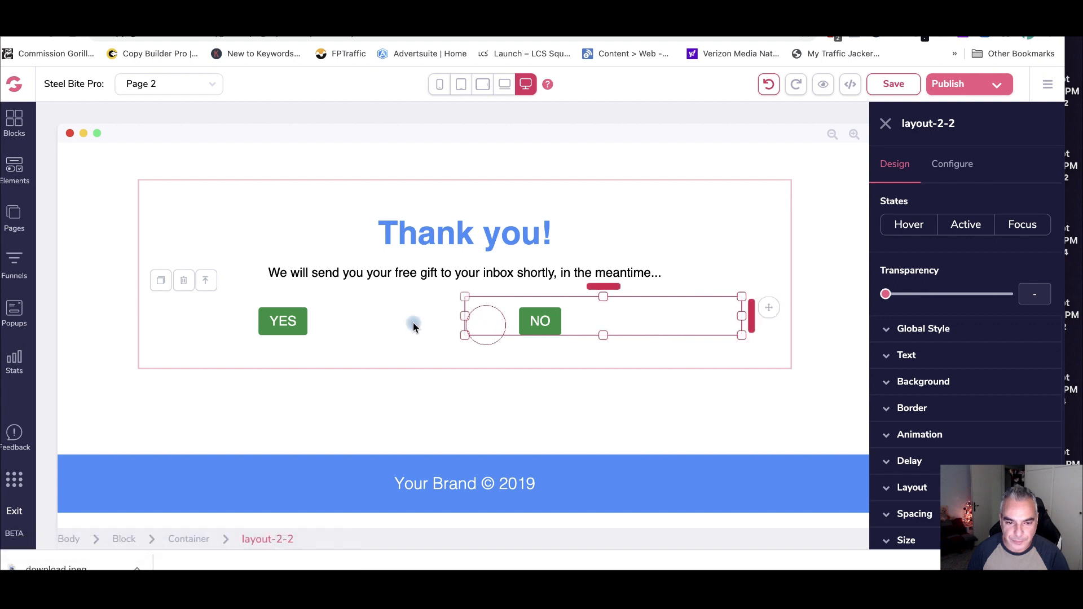
click(412, 324)
click(724, 314)
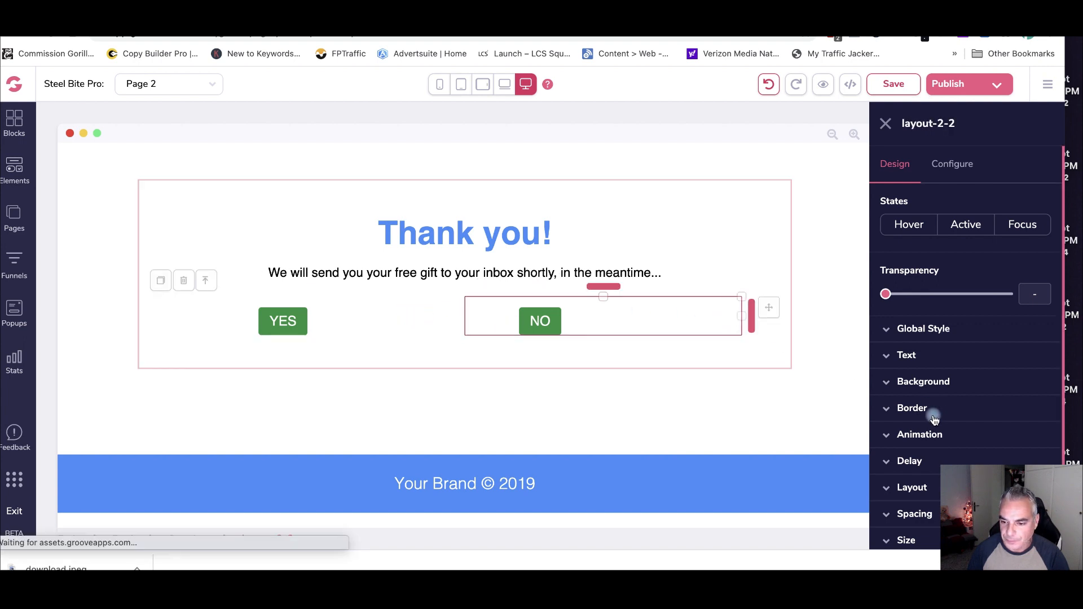
scroll(933, 418, down, 2)
click(946, 432)
scroll(947, 426, down, 2)
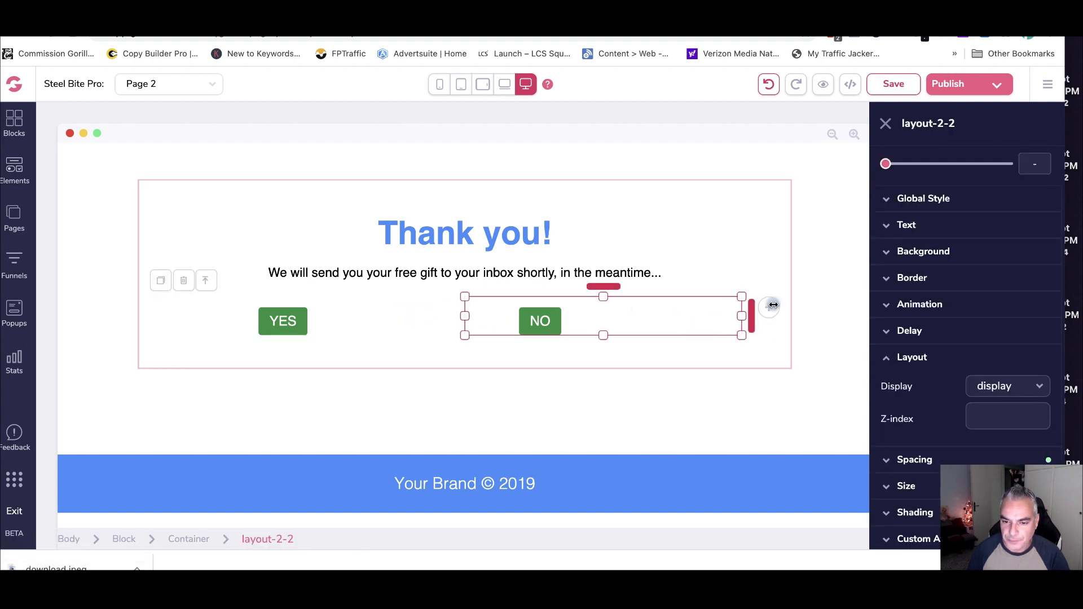
click(760, 289)
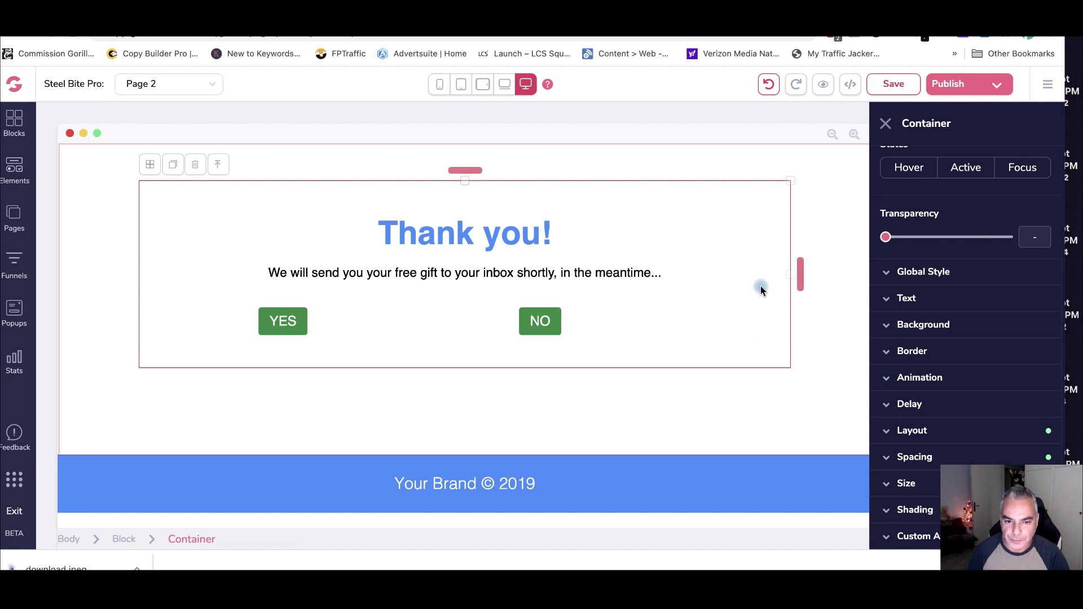
click(928, 434)
scroll(942, 401, down, 5)
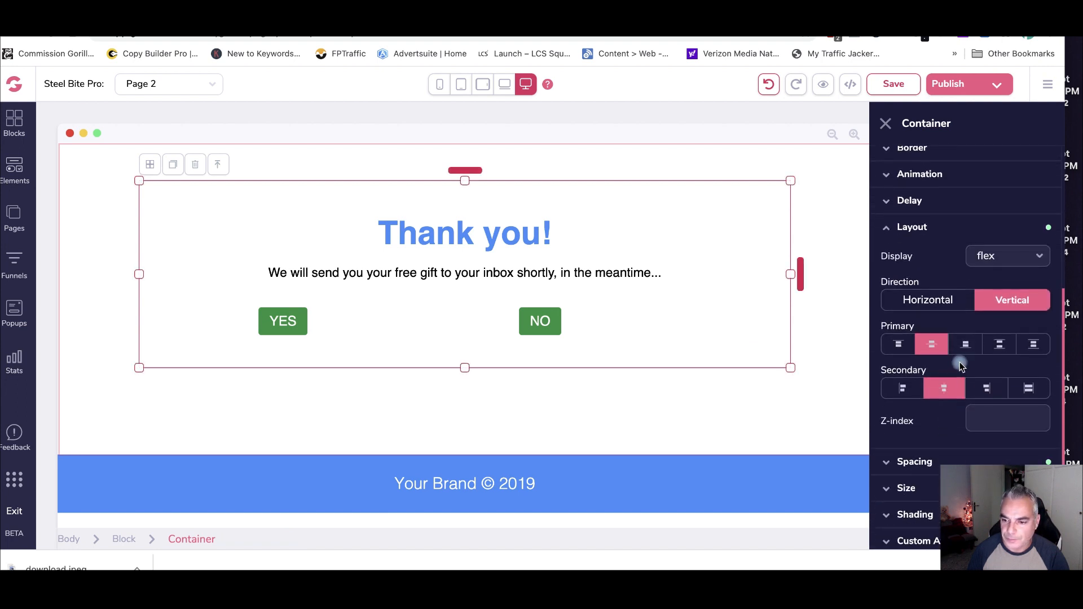
click(932, 345)
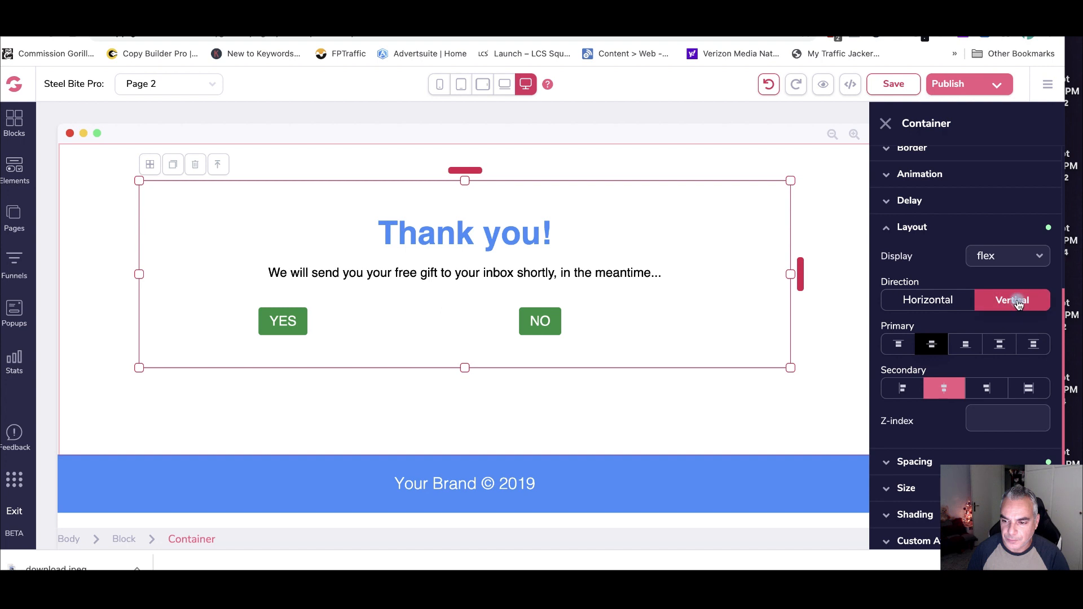
click(910, 301)
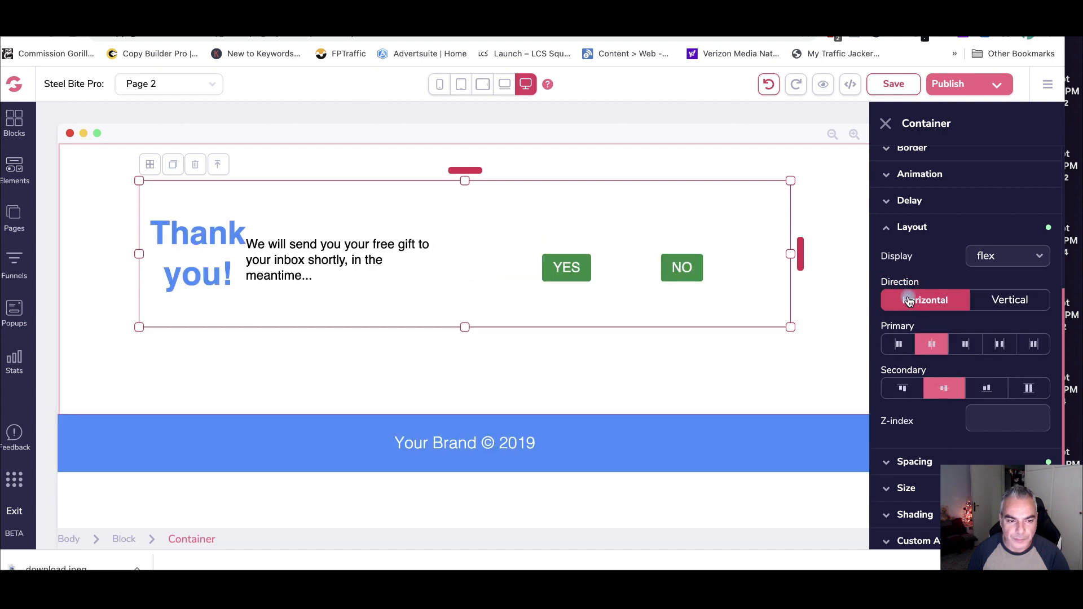
click(1012, 300)
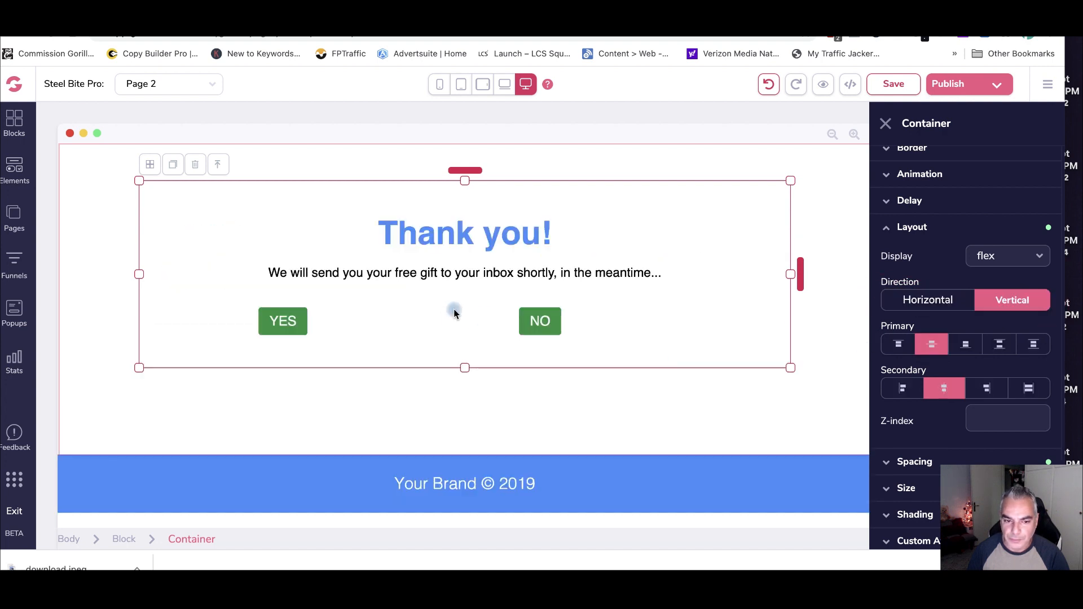
- Shift the NO button's column to the right, and narrow the YES button's column and move it toward the page centre
click(494, 318)
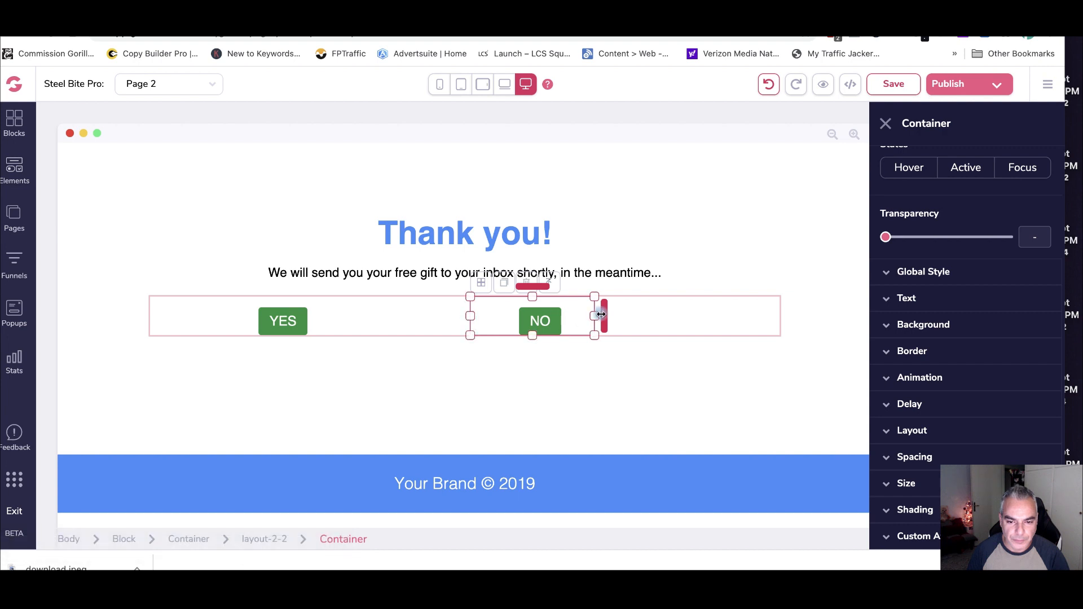
drag(605, 311, 646, 315)
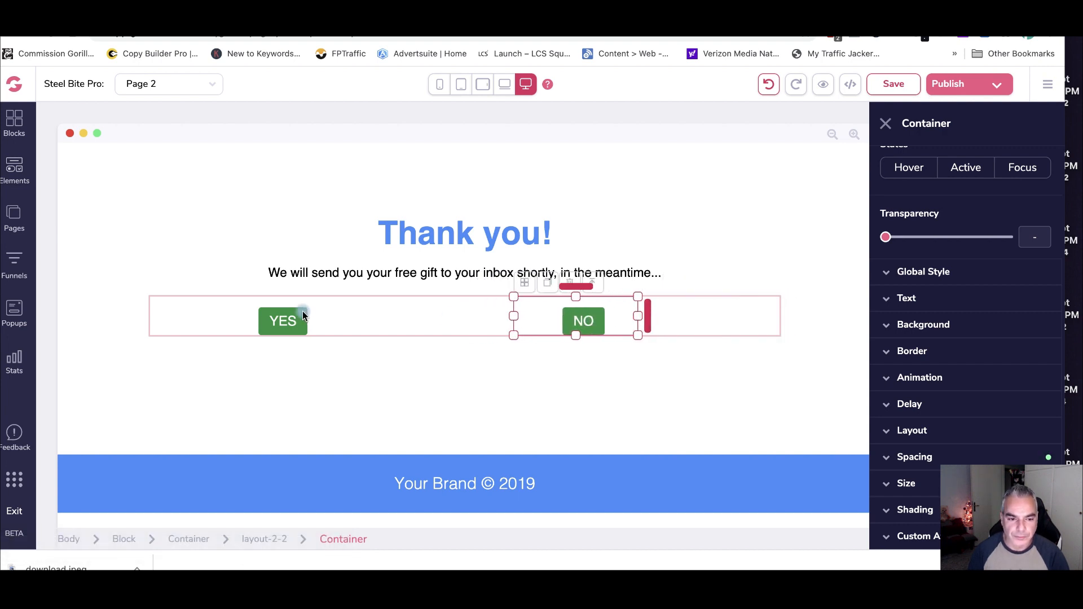
click(333, 322)
drag(467, 315, 333, 312)
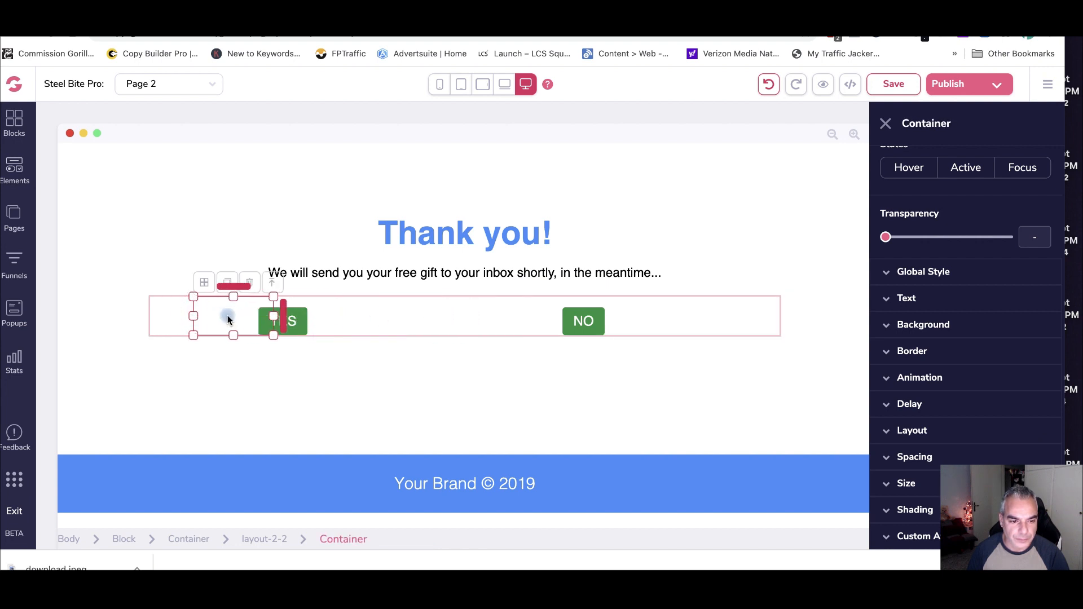
mouse_move(193, 316)
mouse_down()
mouse_move(203, 314)
mouse_move(180, 316)
mouse_up()
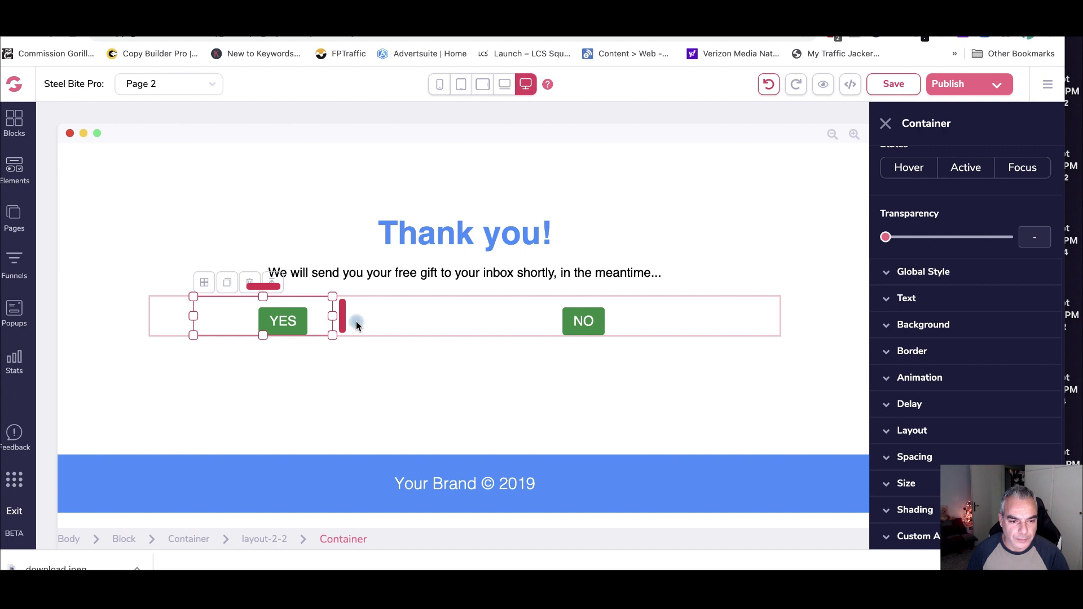
drag(344, 320, 422, 322)
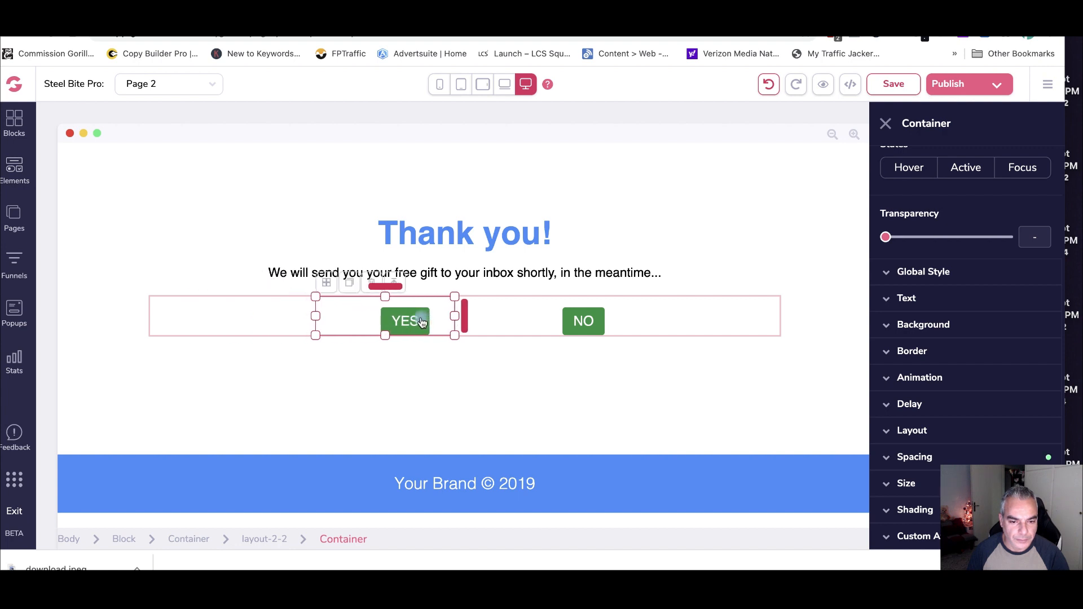
- Shift the row with the YES and NO buttons slightly left beneath the text line
click(638, 321)
drag(745, 314, 539, 320)
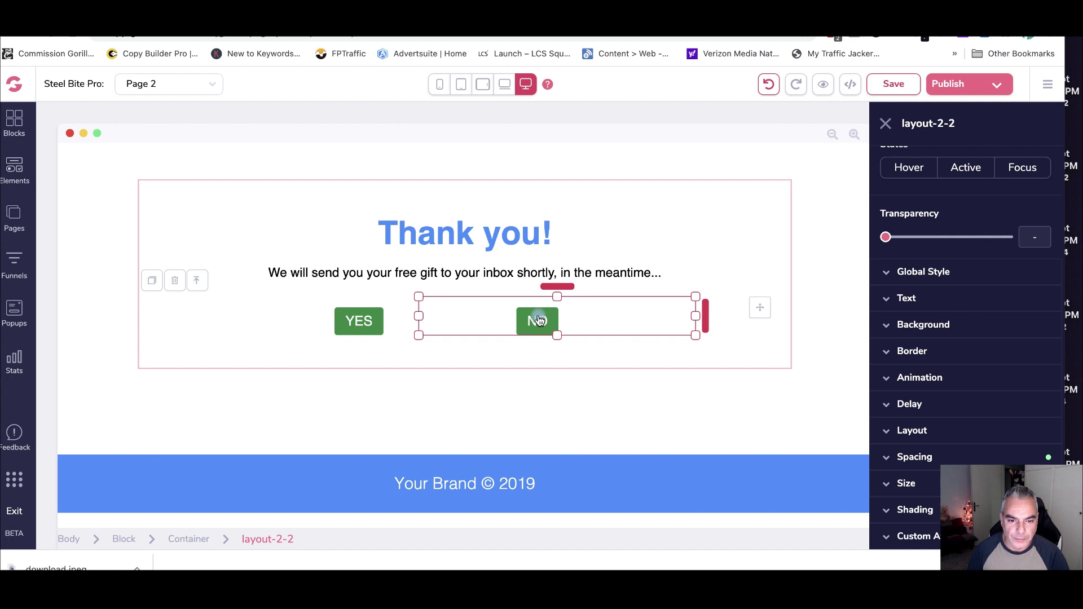
click(389, 377)
- Delete the blue "Your Brand © 2019" footer from Page 2
click(432, 223)
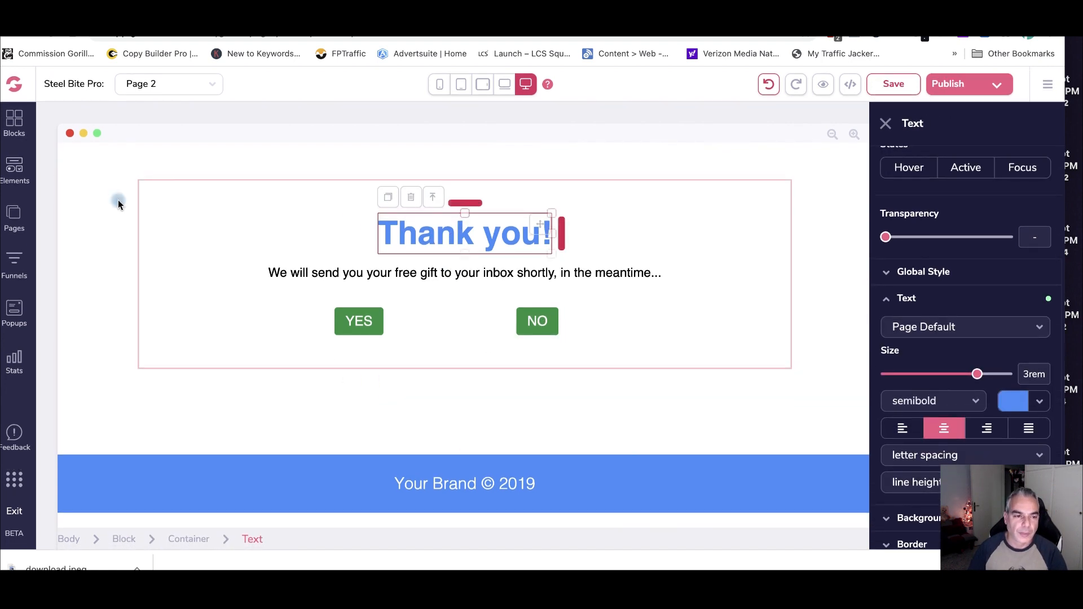
click(175, 464)
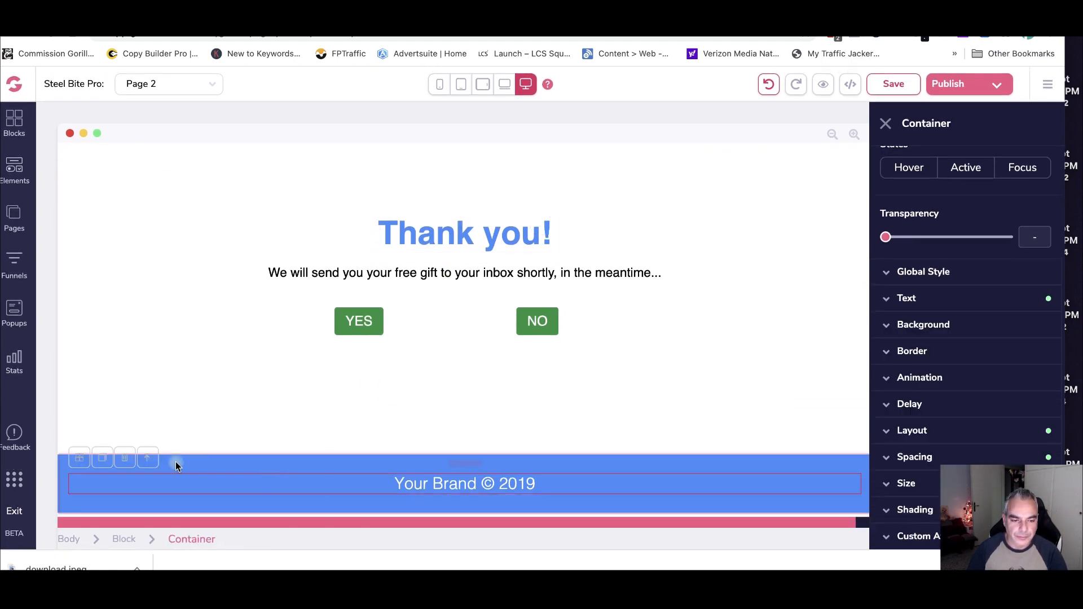
click(241, 469)
click(138, 445)
click(540, 333)
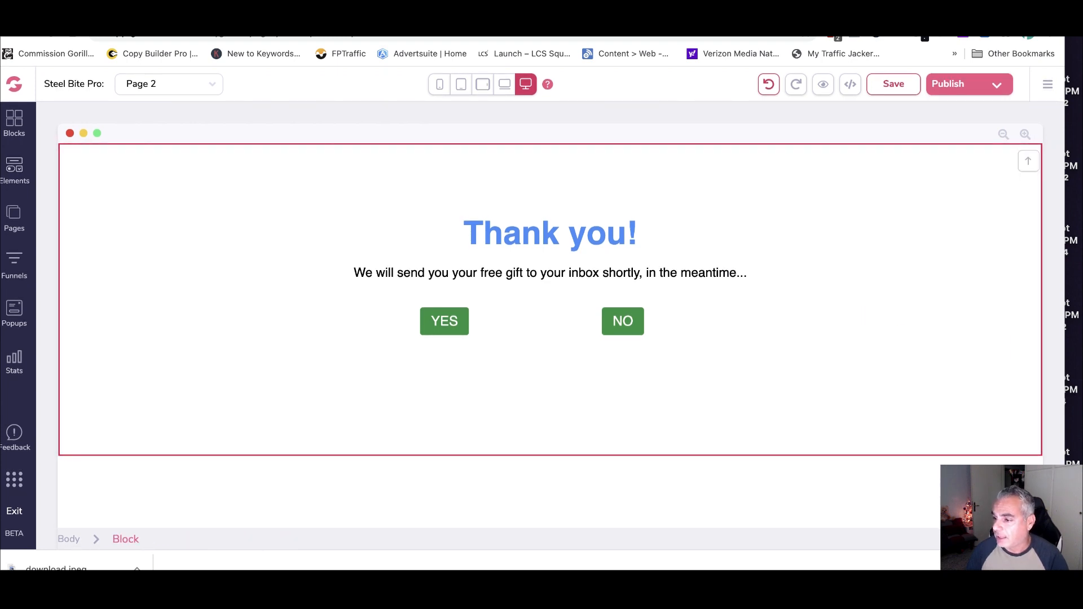
- Replace the "Thank you!" heading on Page 2 with "Question #1"
click(459, 272)
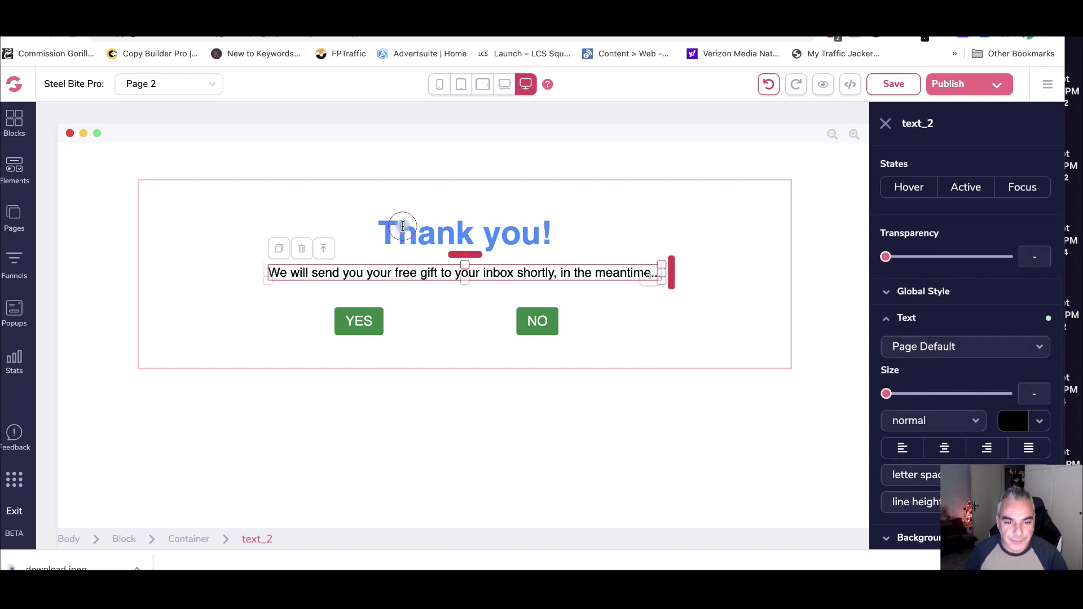
click(379, 231)
drag(378, 230, 567, 232)
click(573, 241)
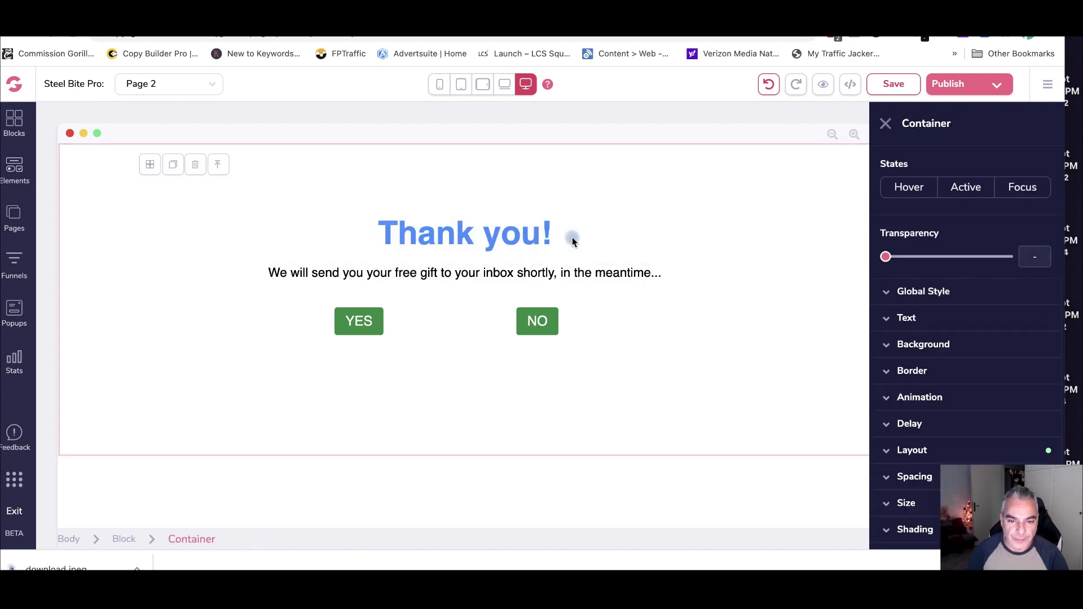
click(431, 236)
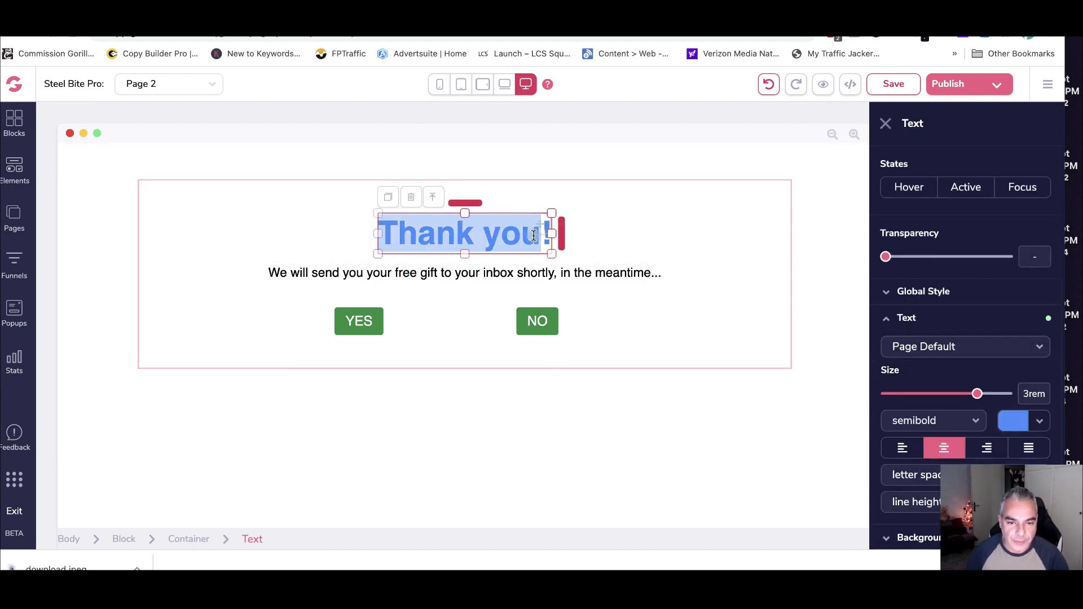
key(BackSpace)
text(Qu)
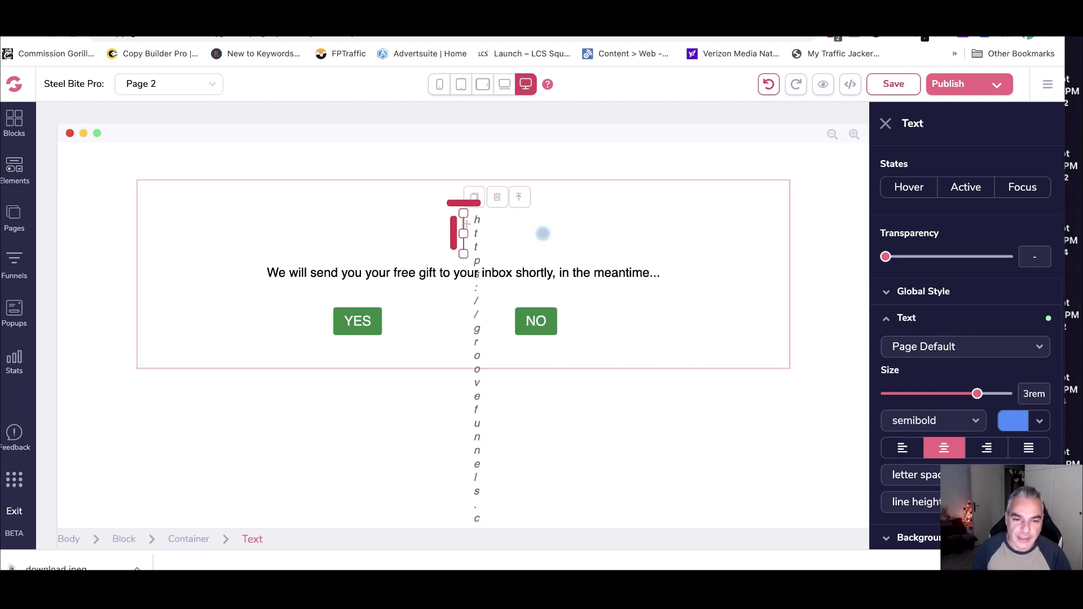
text(estion 1)
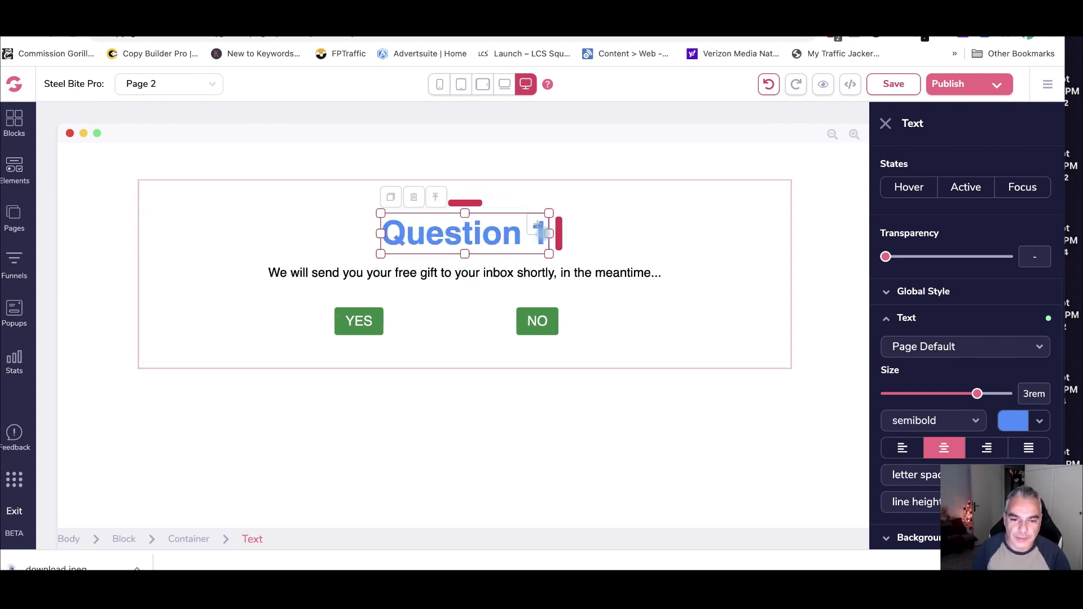
key(BackSpace)
text(#1)
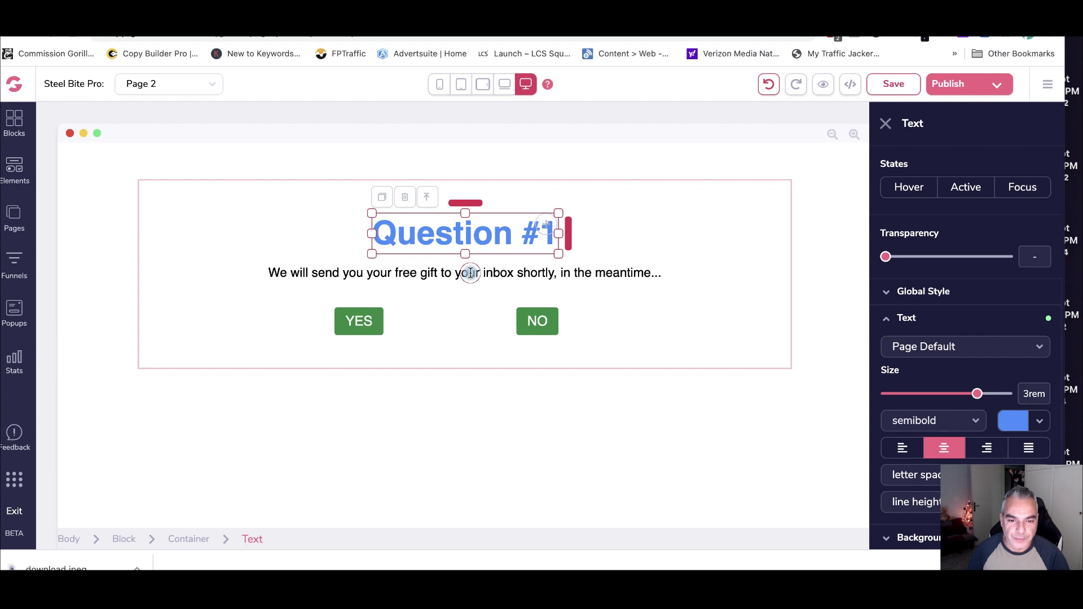
- Replace the free gift text line under the heading with "Do You Eat Sugary Foods?"
click(471, 273)
drag(280, 273, 641, 276)
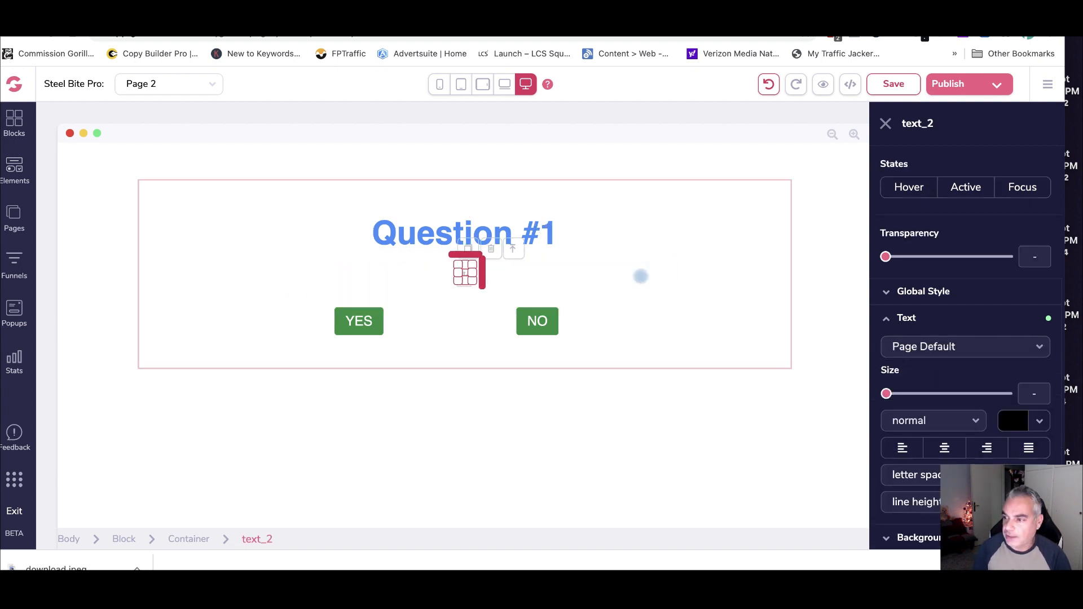
text(Do You Eaat Su)
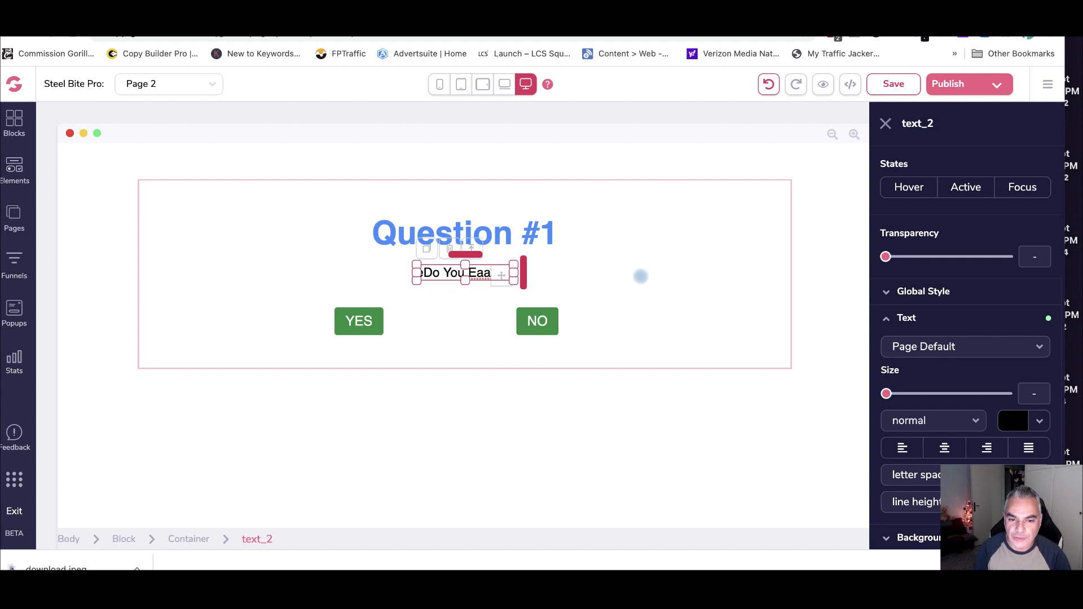
key(BackSpace)
key(BackSpace)
key(BackSpace)
key(BackSpace)
key(BackSpace)
key(BackSpace)
key(BackSpace)
key(BackSpace)
key(BackSpace)
key(BackSpace)
key(BackSpace)
key(BackSpace)
key(BackSpace)
key(BackSpace)
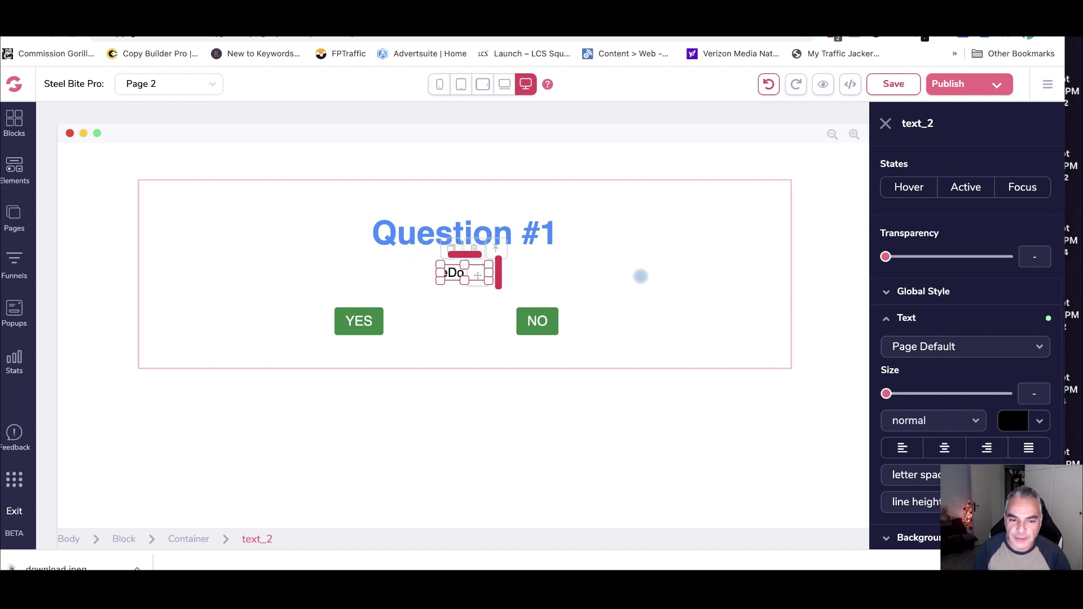
text(Do  You E)
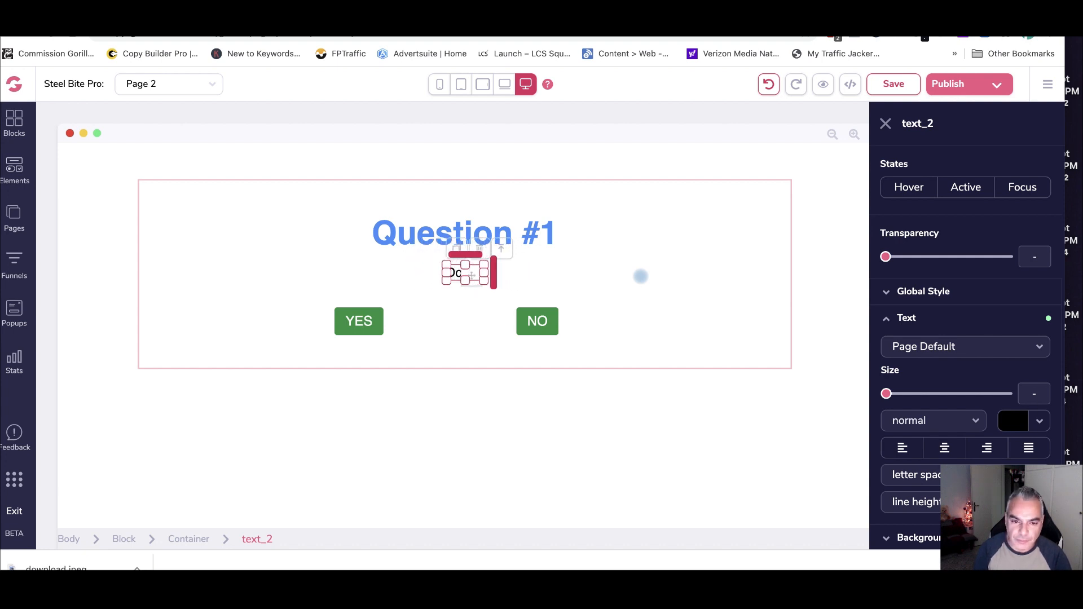
text(at Sug)
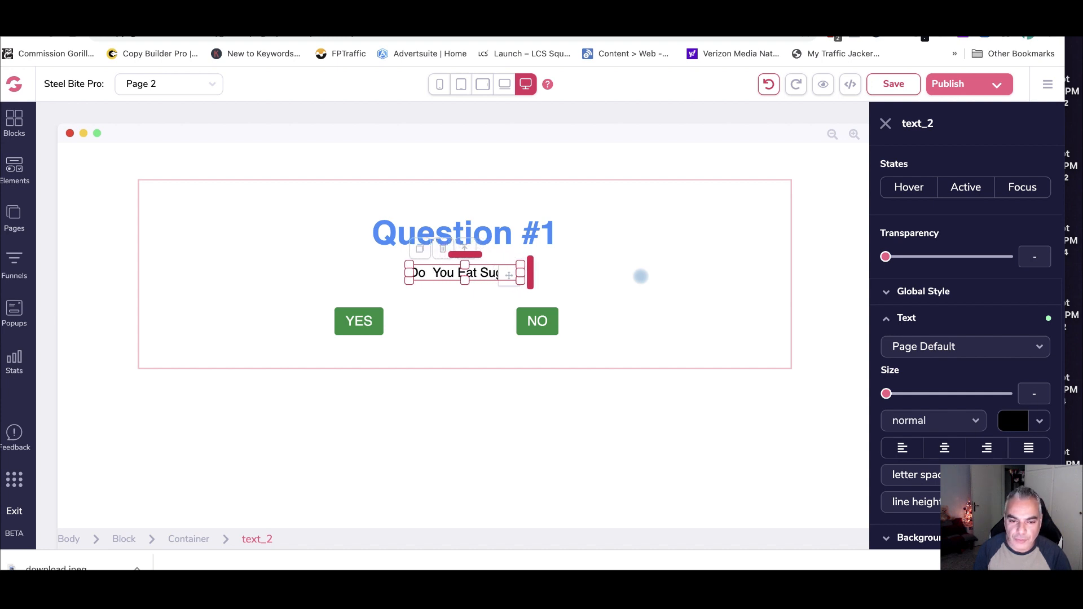
text(ary Foods?)
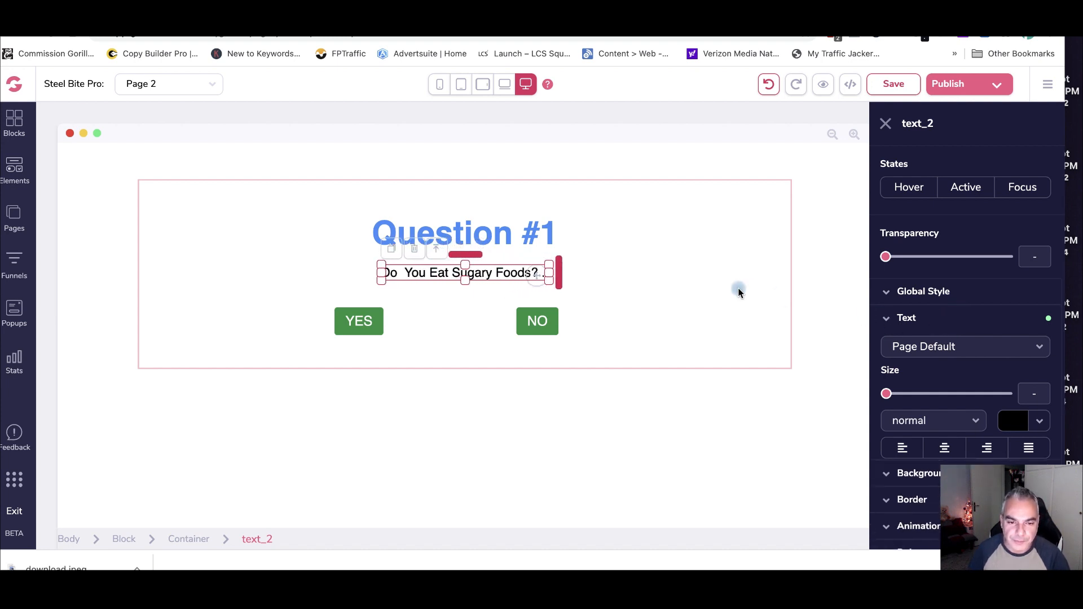
click(693, 300)
click(545, 273)
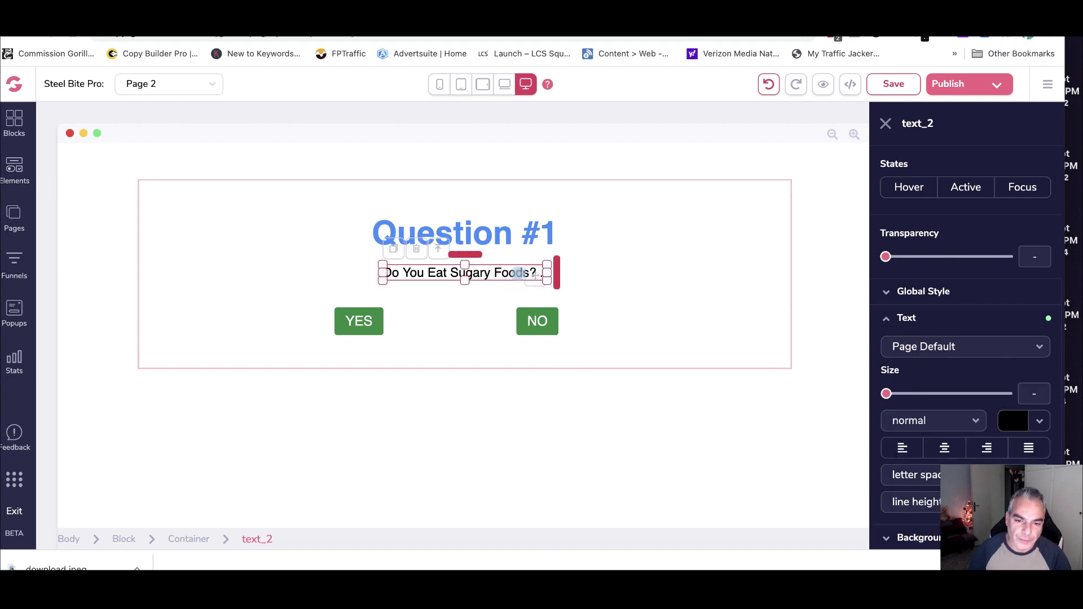
key(BackSpace)
key(BackSpace)
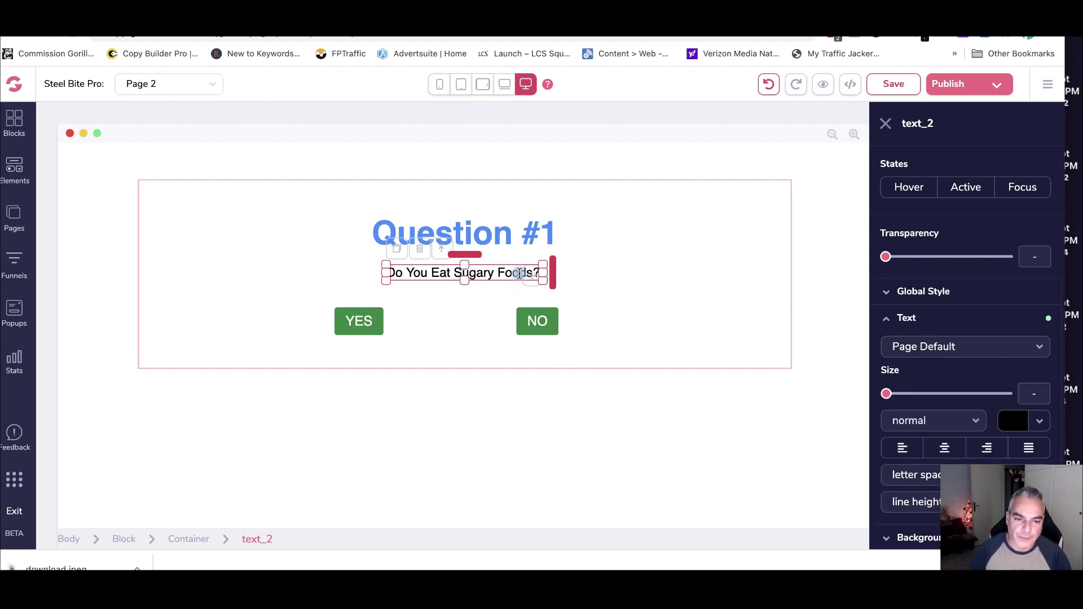
click(299, 255)
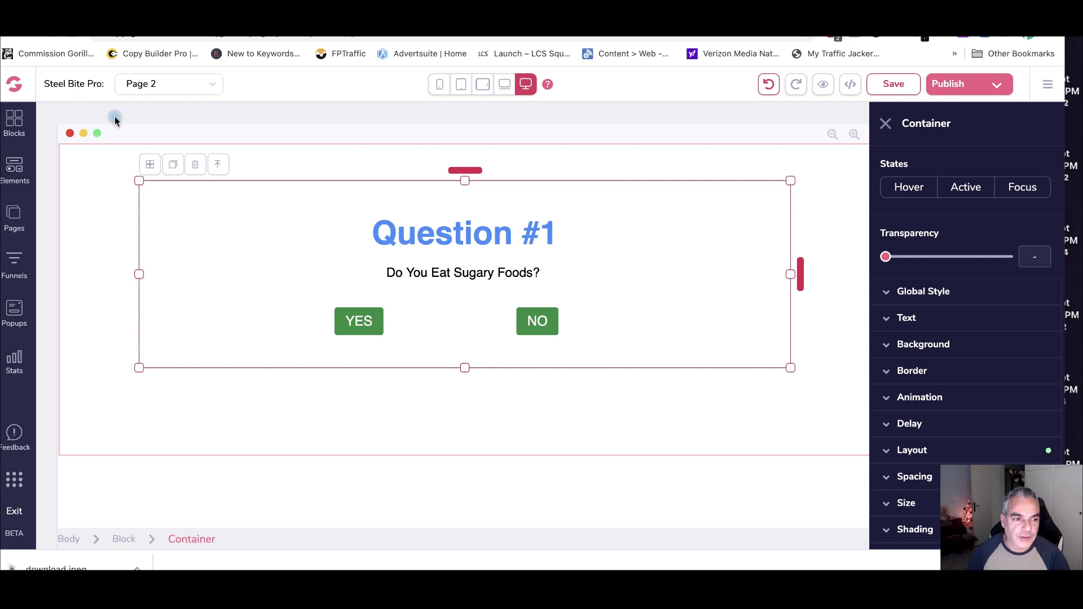
- Shift the YES button's column right, closer to the NO button, beneath the question
click(397, 321)
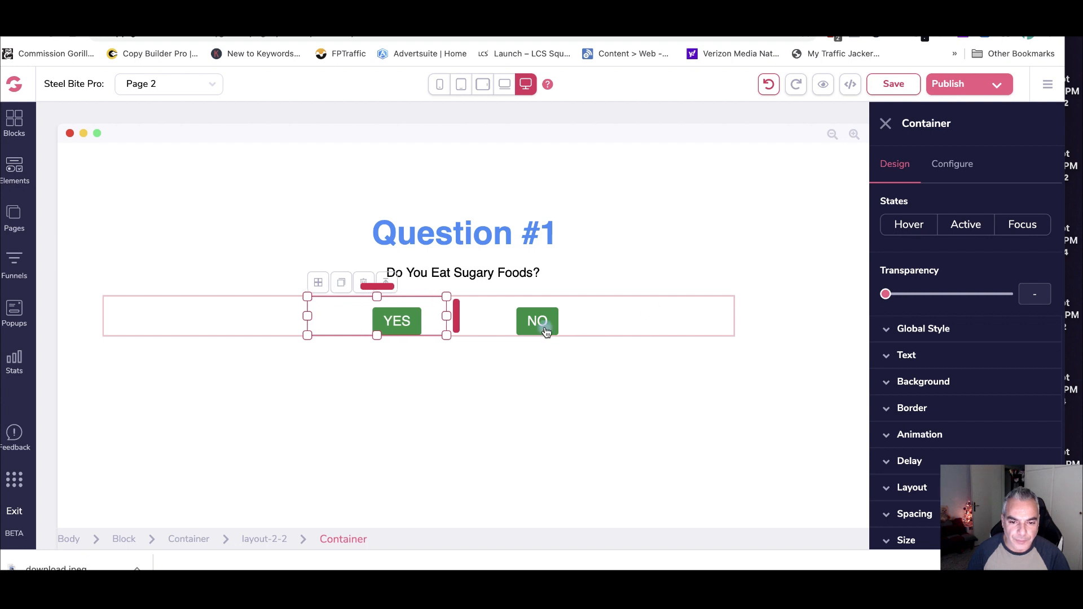
click(580, 367)
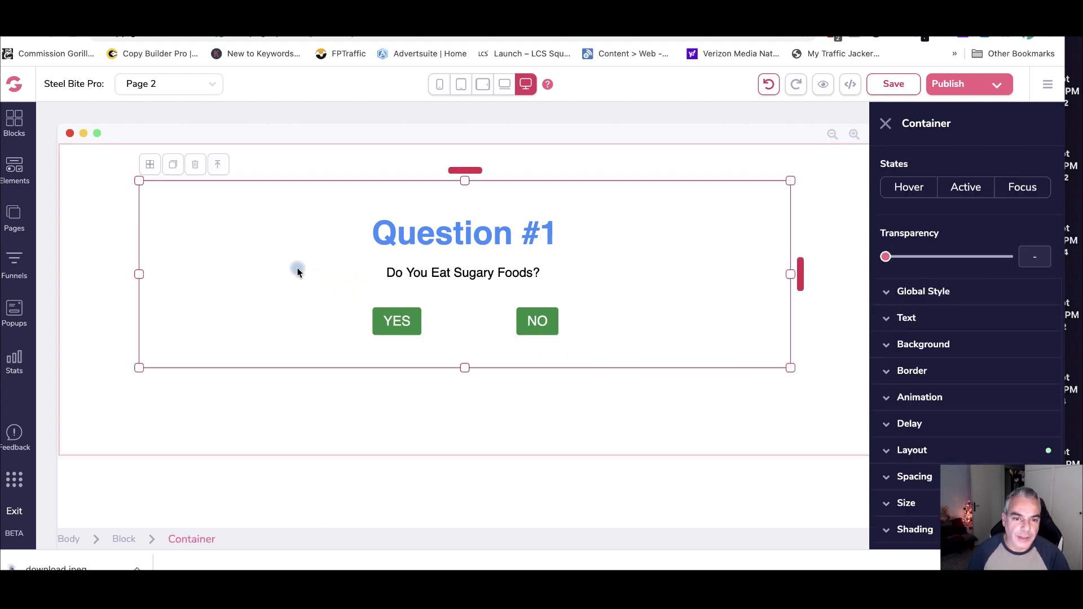
- Clone Page 2 to make a second quiz question page
click(17, 217)
click(202, 244)
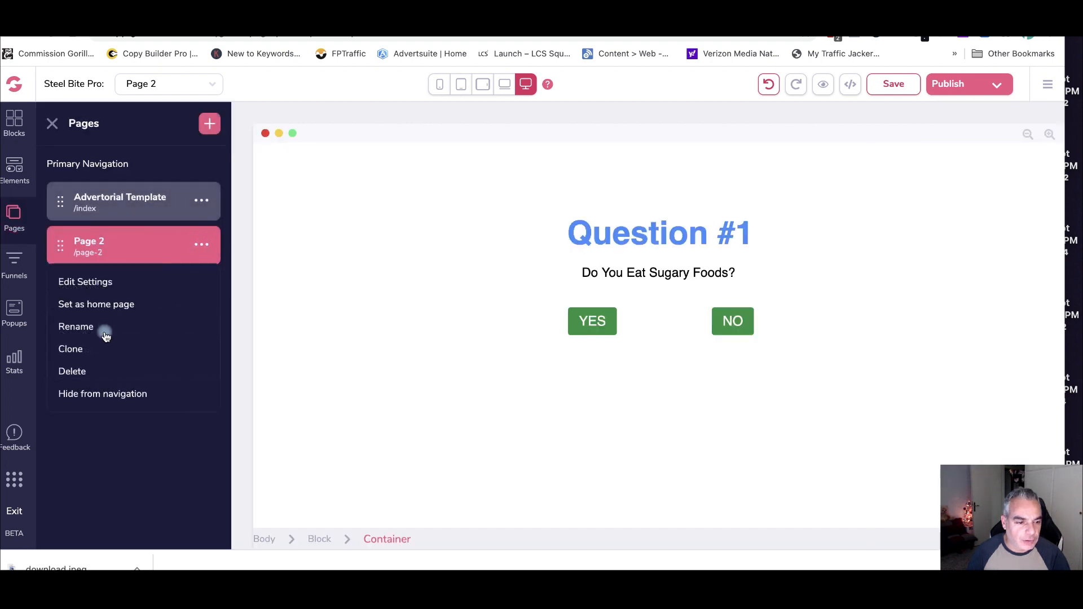
click(70, 349)
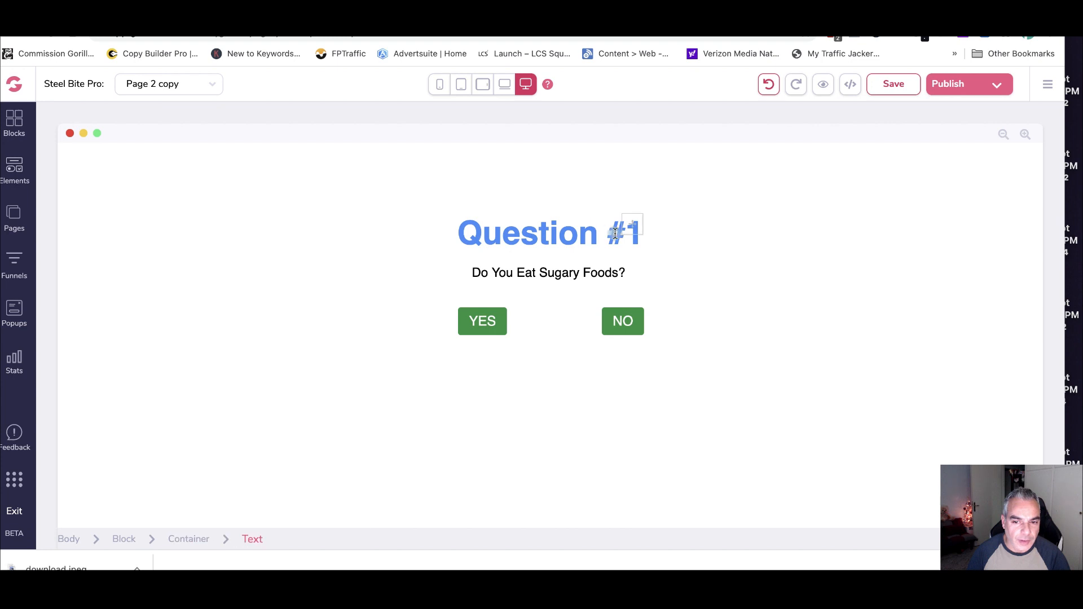
- Change the cloned page's heading to "Question #2" and its question text to "Do You Drink 1 Ltr Of Water A Day?"
click(616, 237)
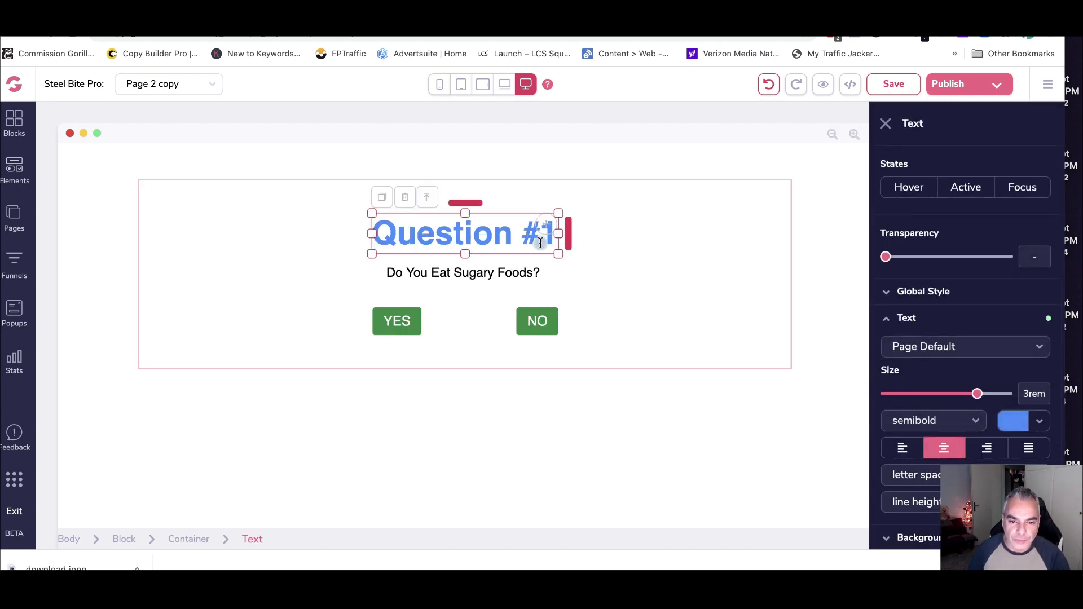
click(501, 273)
drag(502, 273, 396, 265)
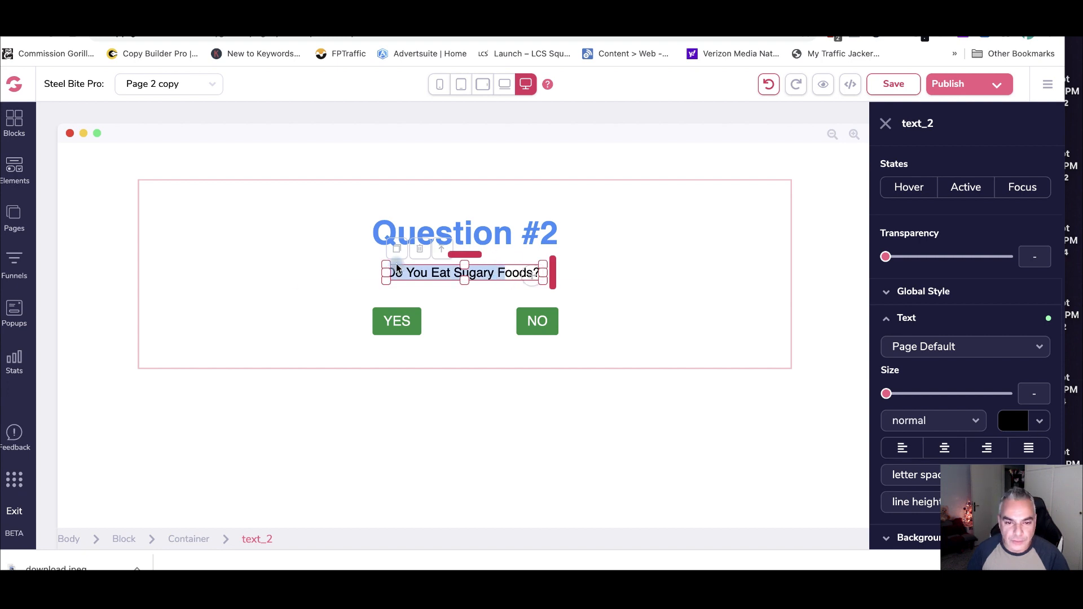
key(BackSpace)
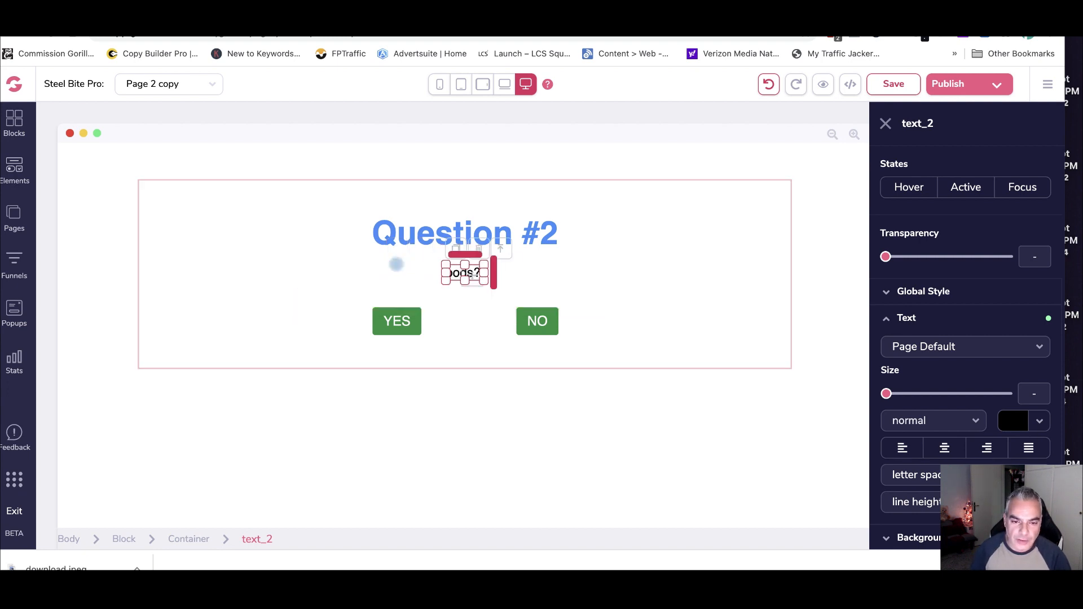
text(Do Yoiu)
key(BackSpace)
key(BackSpace)
text(u Drink)
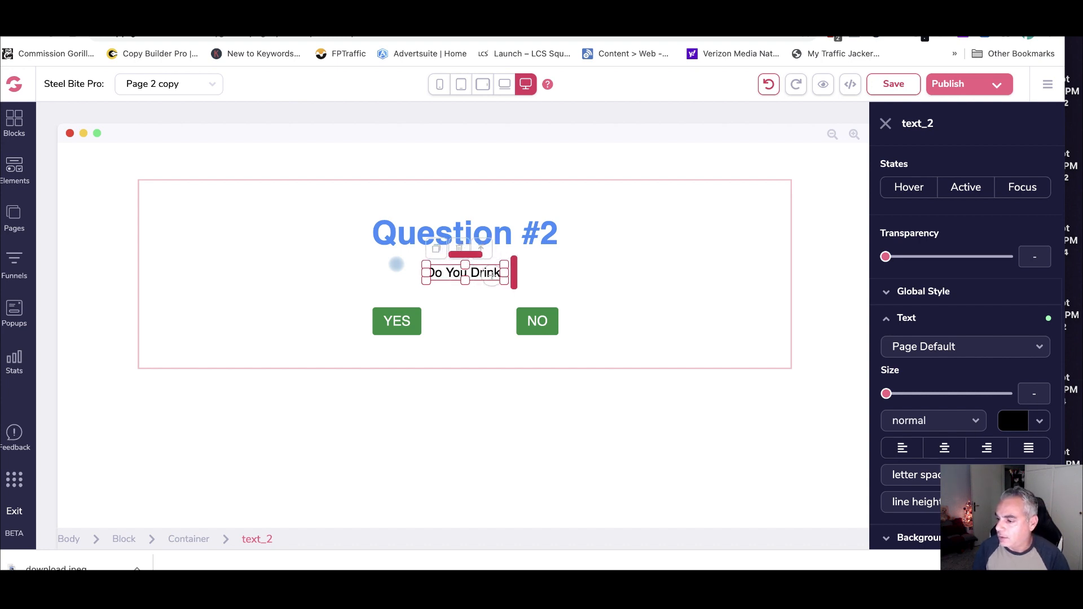
text( 1 Ltr)
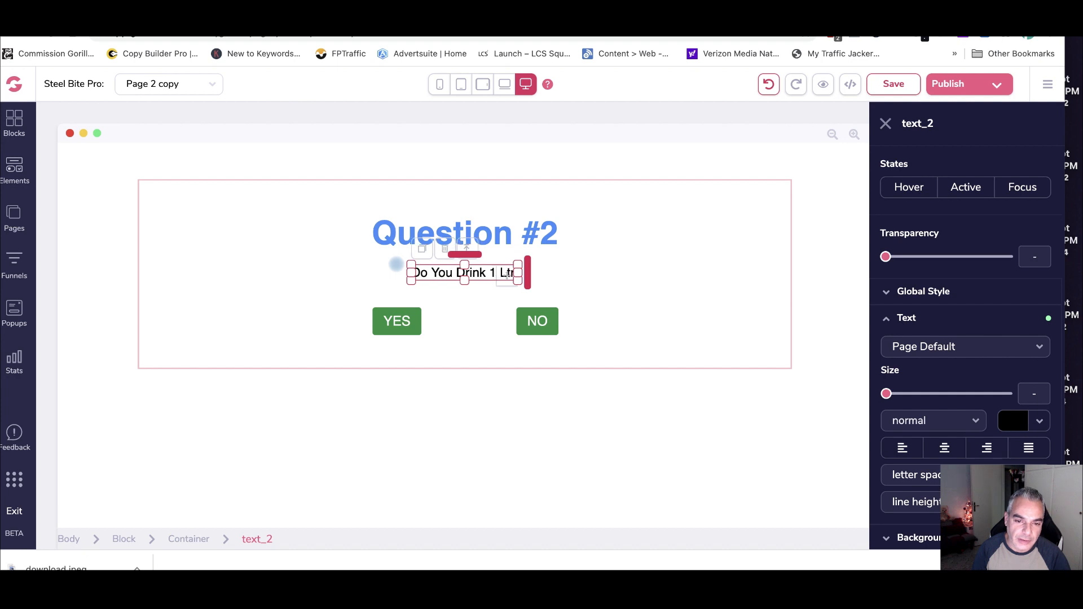
text( Cf Water A D)
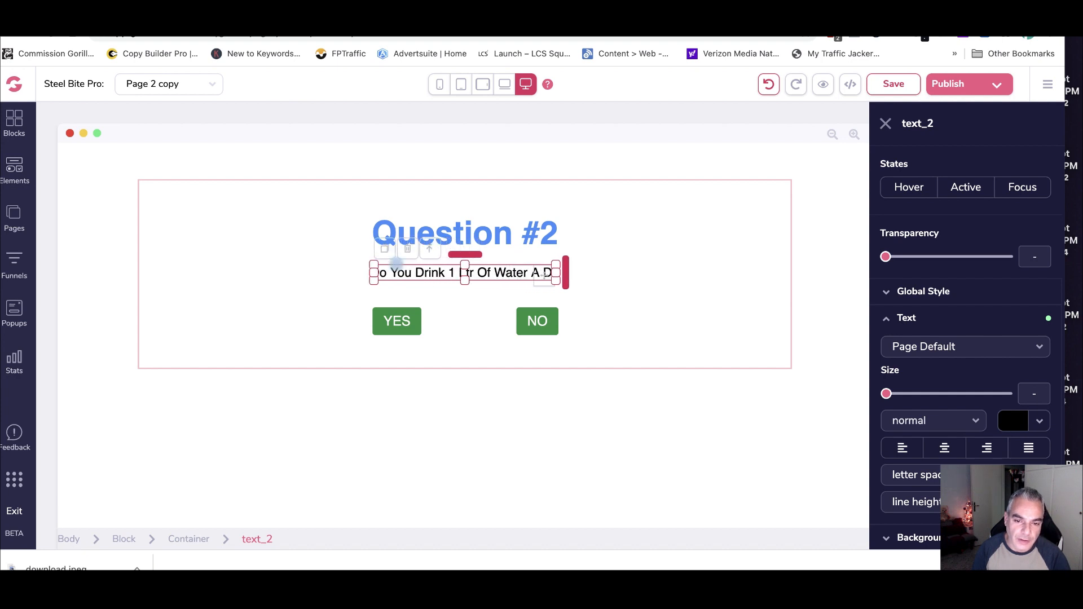
text(ay?)
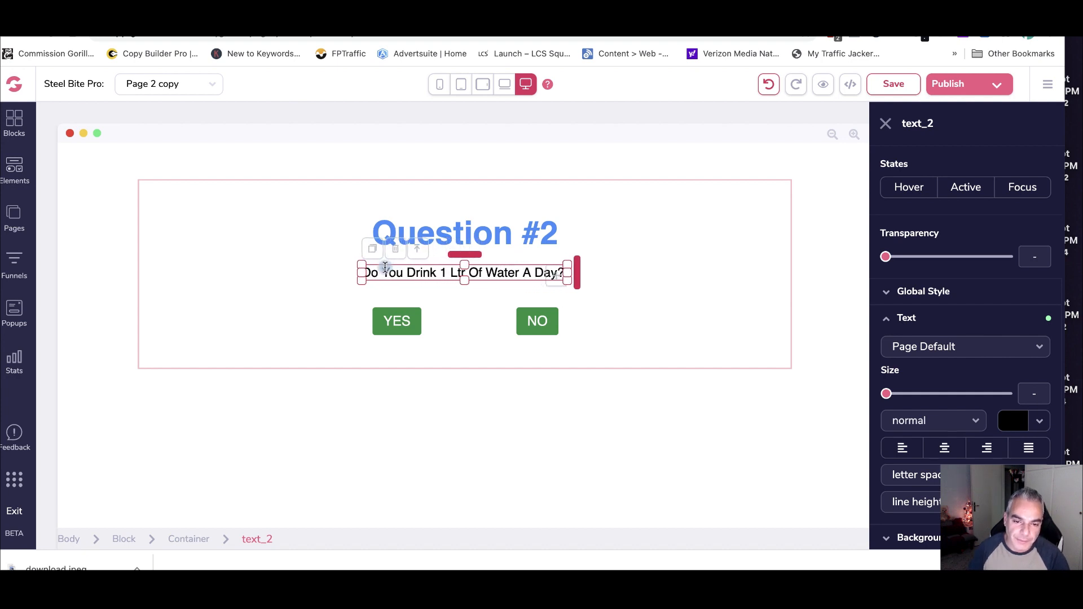
click(314, 289)
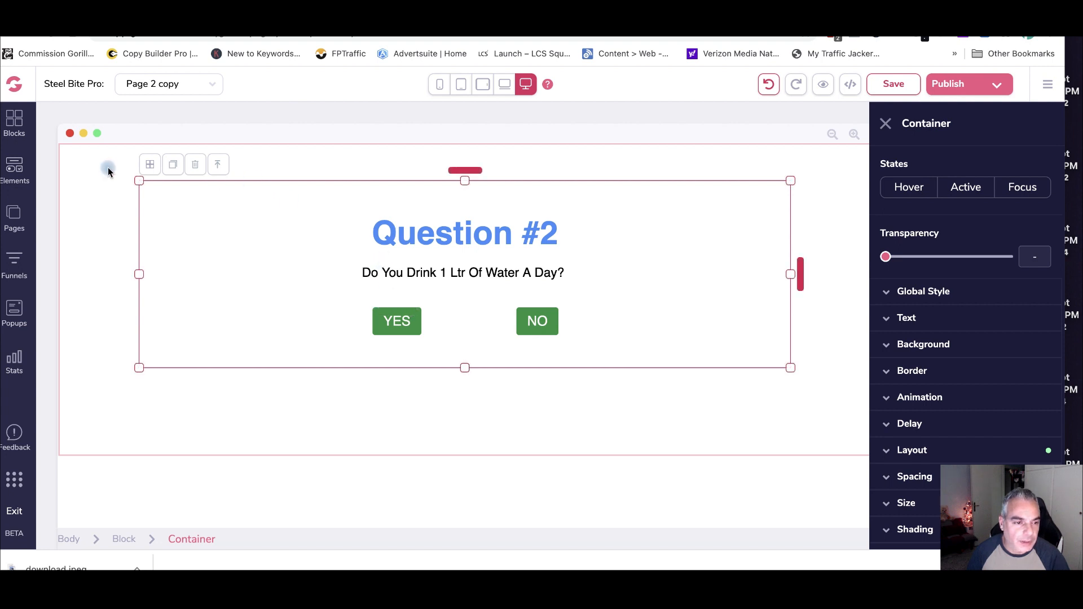
- Clone the Question #2 page to make a third quiz page, and reopen the list of pages
click(90, 170)
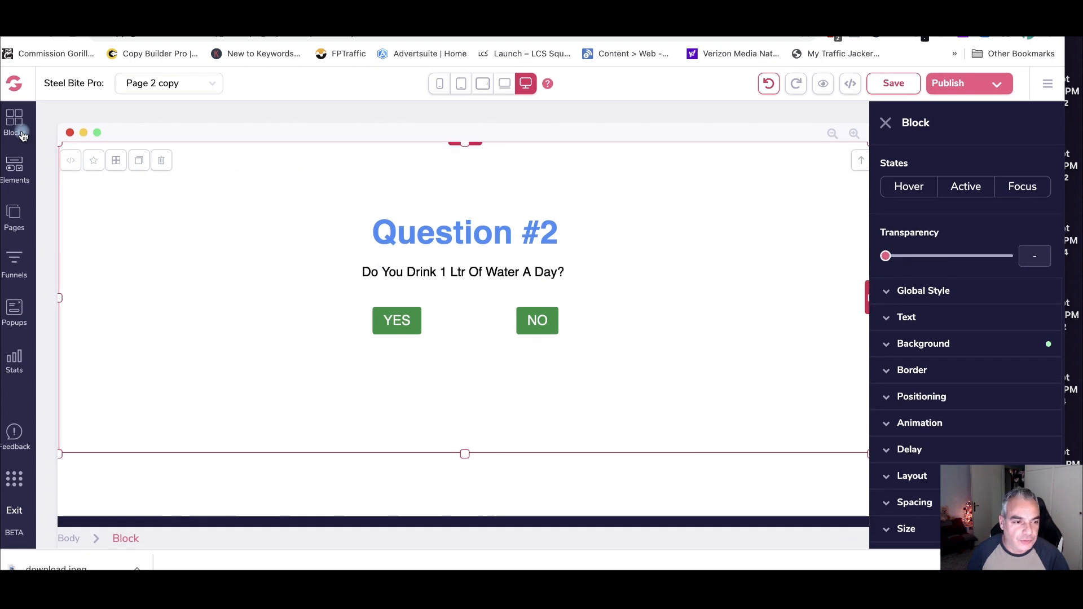
click(19, 240)
click(201, 289)
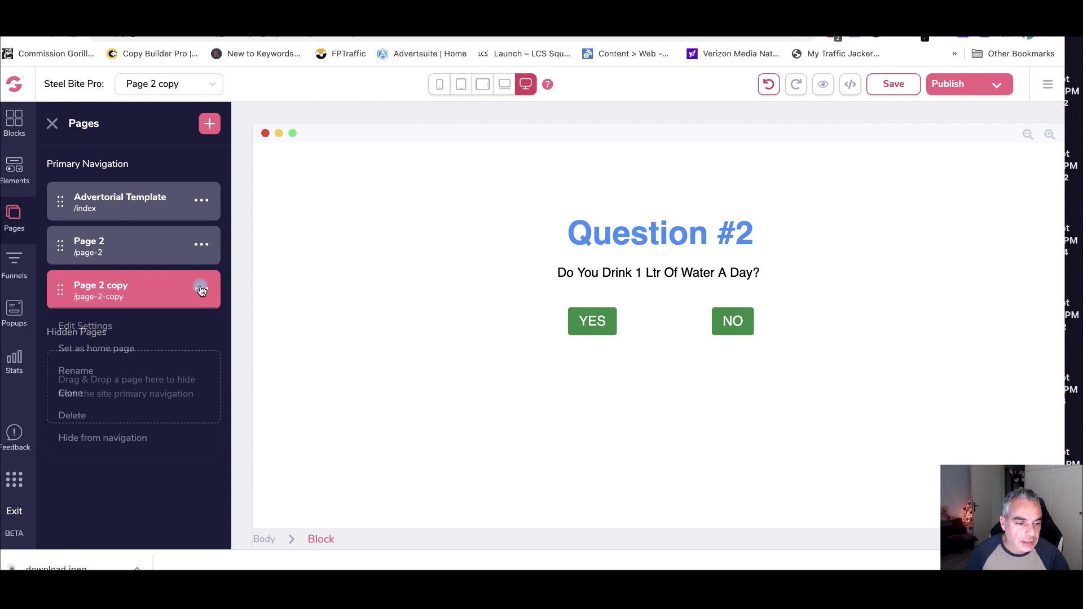
click(73, 394)
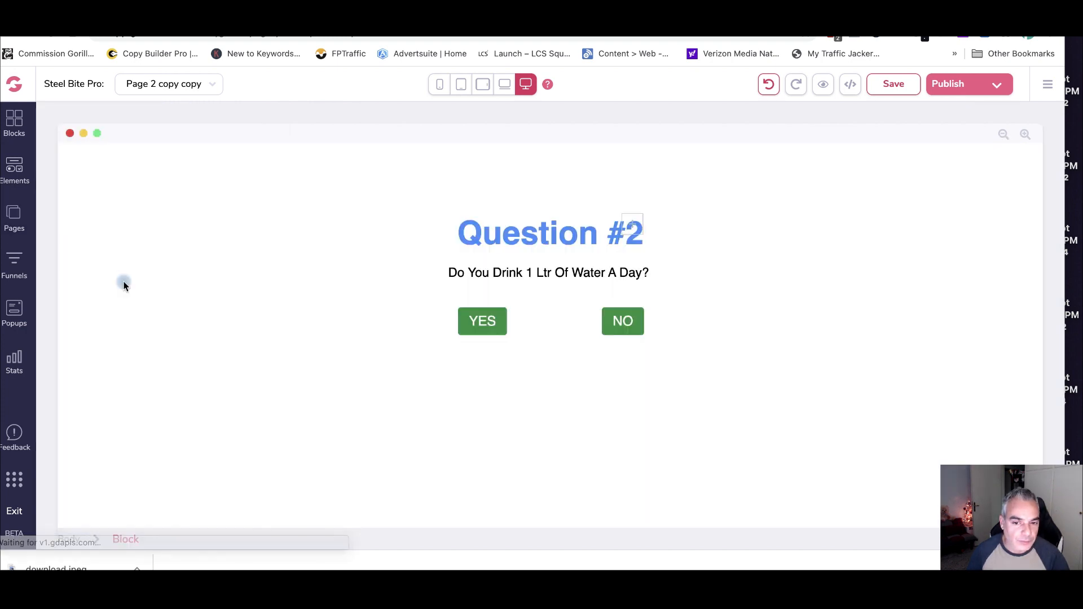
click(30, 228)
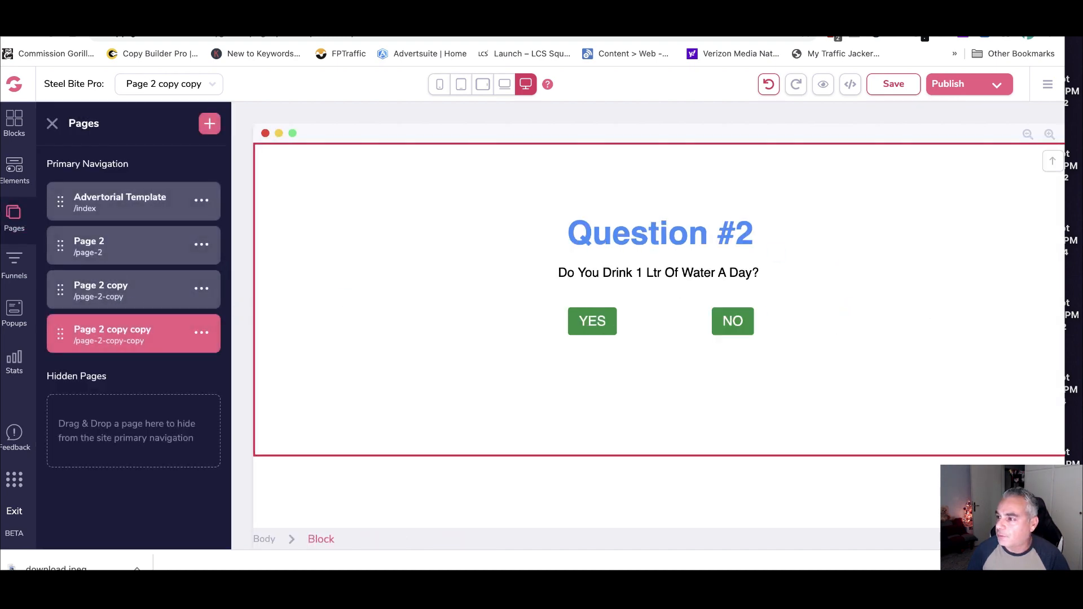
- Switch to the "5 Tips for Healthy Teeth" article window and review its numbered tip headings as source for the quiz questions
drag(1082, 168, 523, 37)
scroll(412, 279, up, 4)
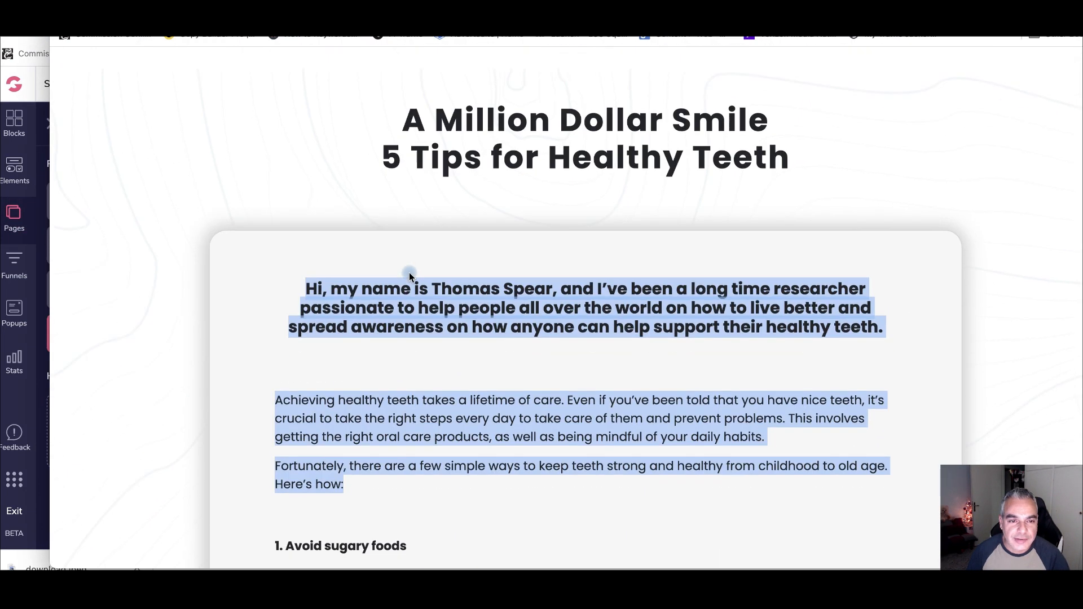
scroll(581, 329, down, 5)
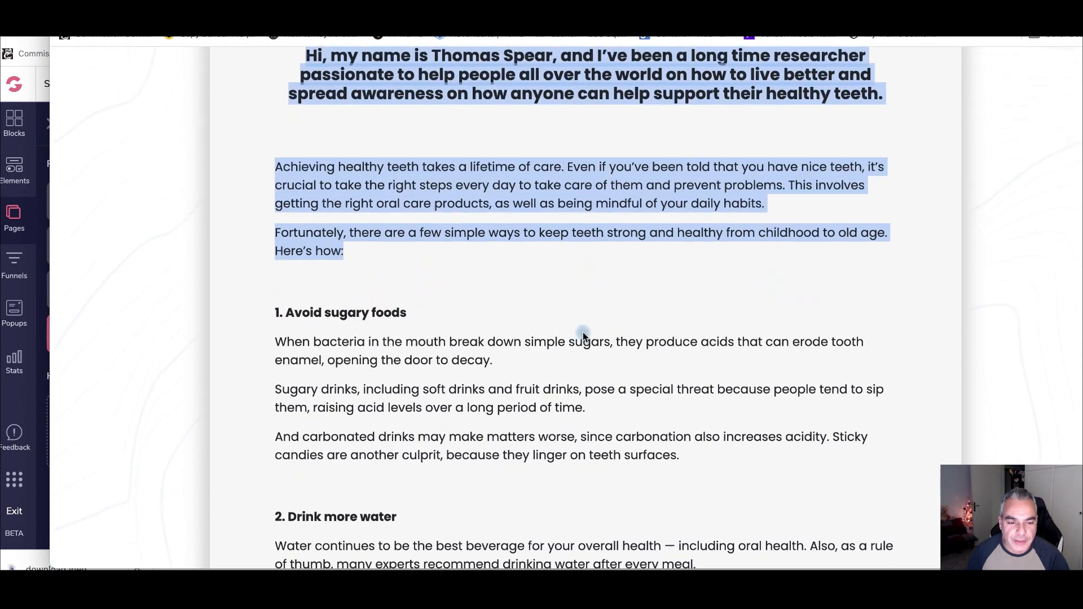
drag(272, 254, 418, 255)
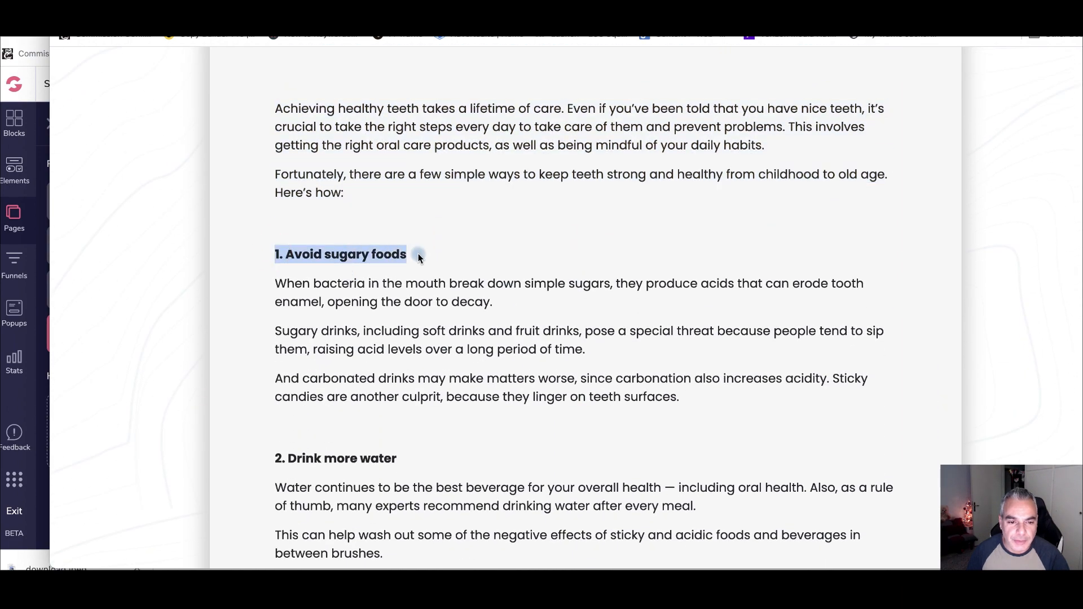
scroll(385, 297, down, 1)
drag(271, 397, 435, 401)
scroll(435, 401, down, 2)
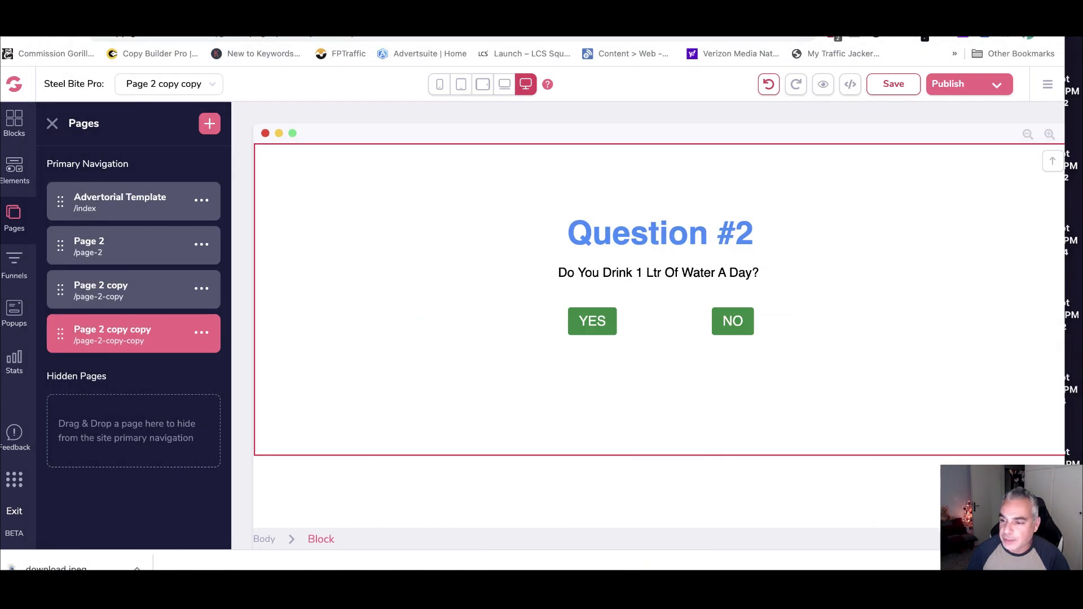
- Change the heading of the third quiz page to "Question #3"
click(716, 233)
key(BackSpace)
text(3)
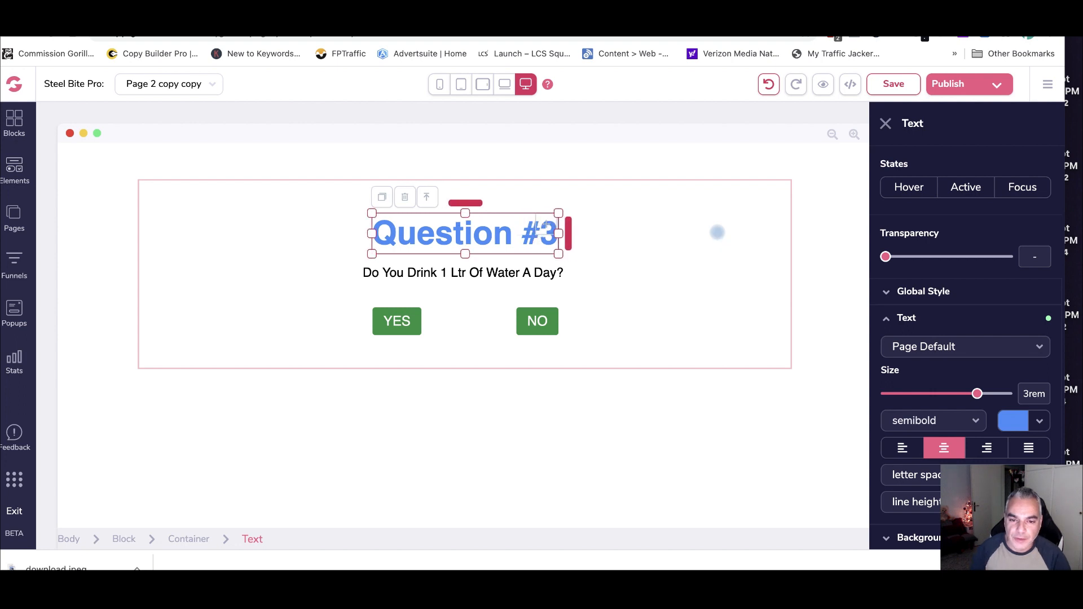
- Replace the text below the Question #3 heading with "Do Eat Crunchy Fruits and Vegetables?"
click(433, 266)
drag(384, 267, 556, 276)
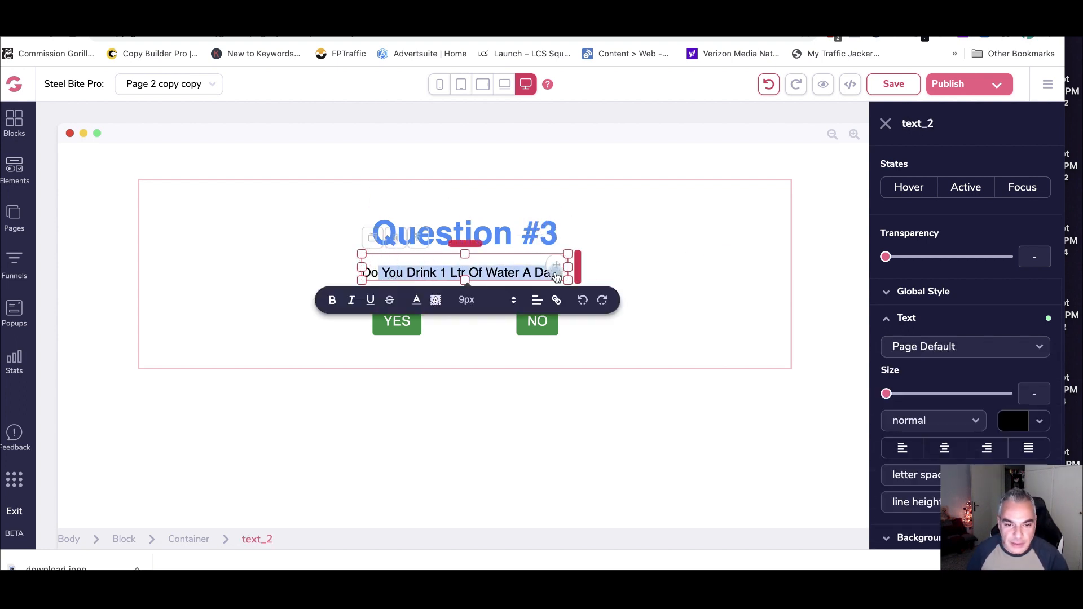
key(BackSpace)
text(Eat Crun)
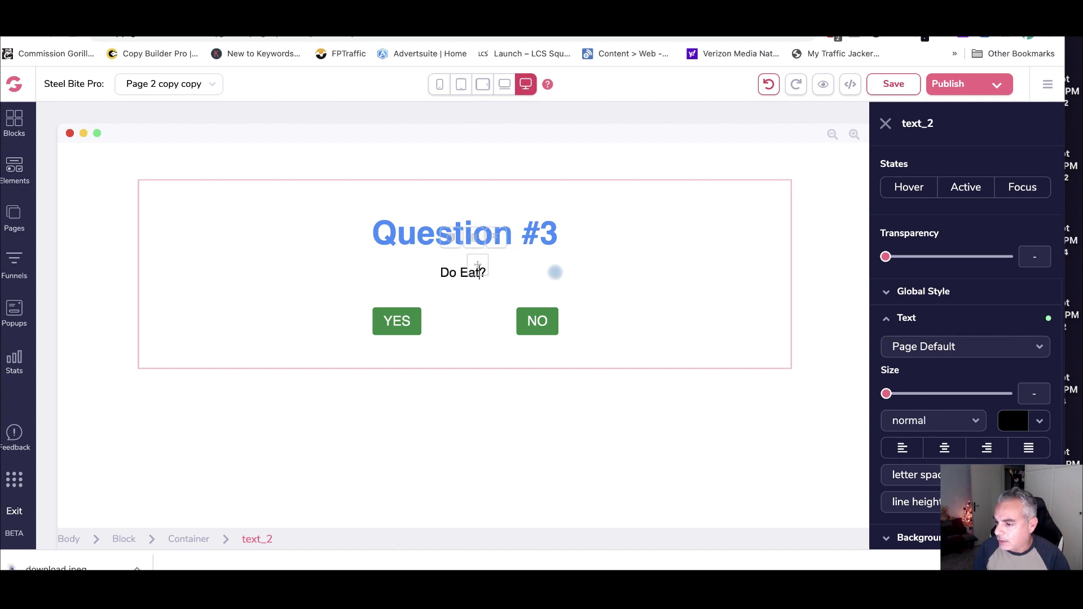
text(chy)
key(BackSpace)
key(BackSpace)
key(BackSpace)
text(chy Fruite)
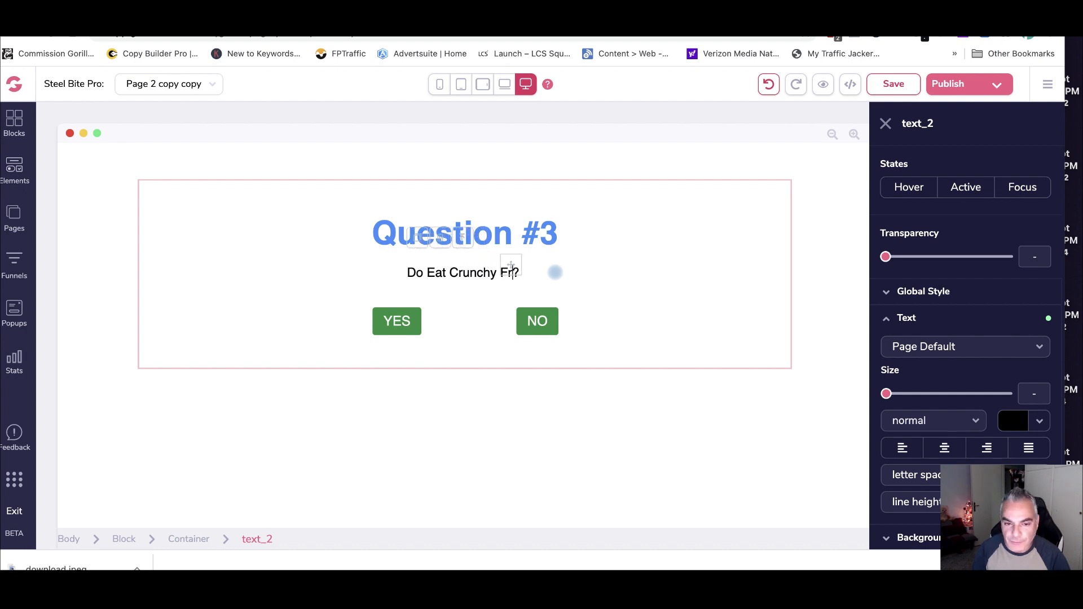
text( and Vegetabl)
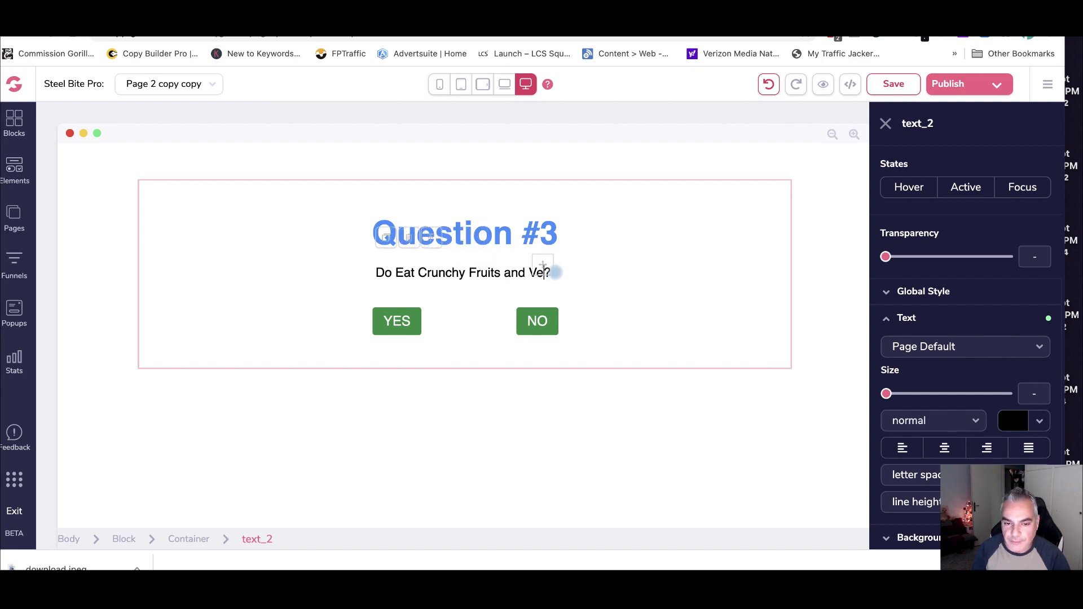
text(es)
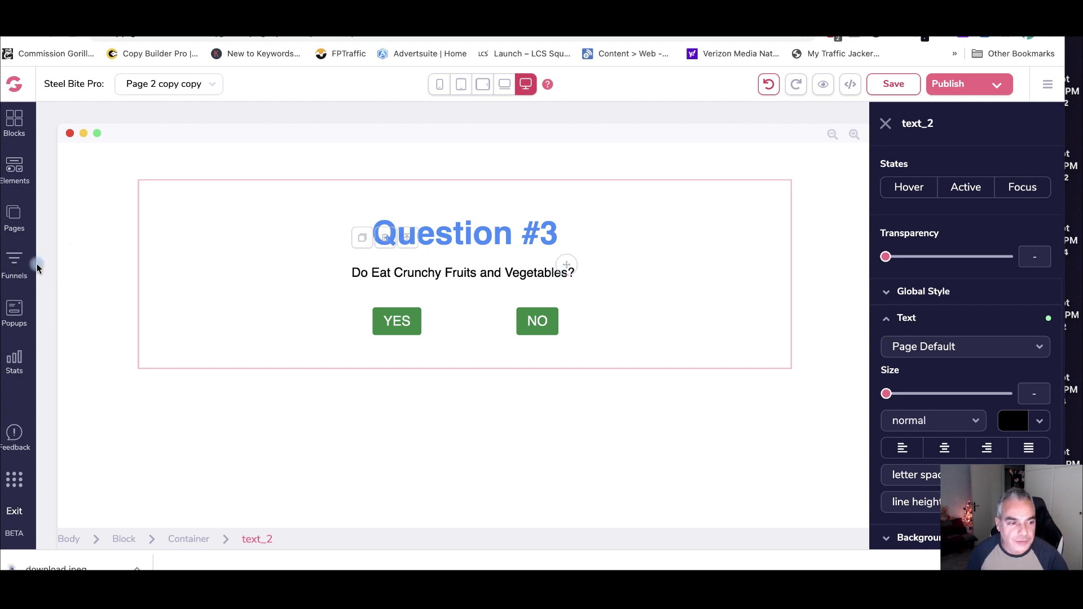
- Clone the Question #3 page and change the copy's heading to "Question #4"
click(15, 216)
click(201, 333)
click(71, 437)
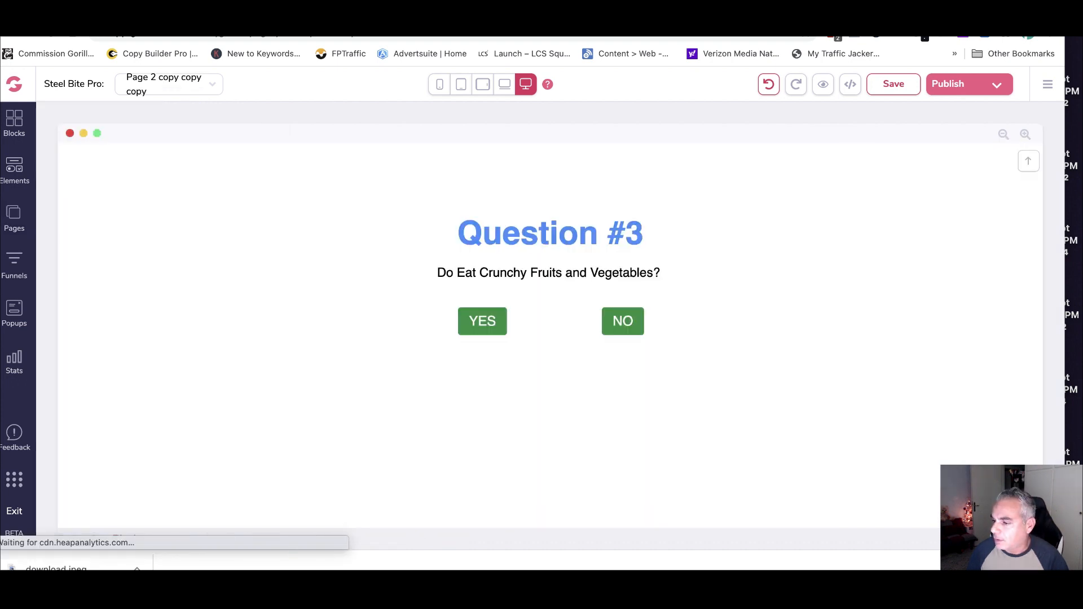
click(625, 241)
click(539, 239)
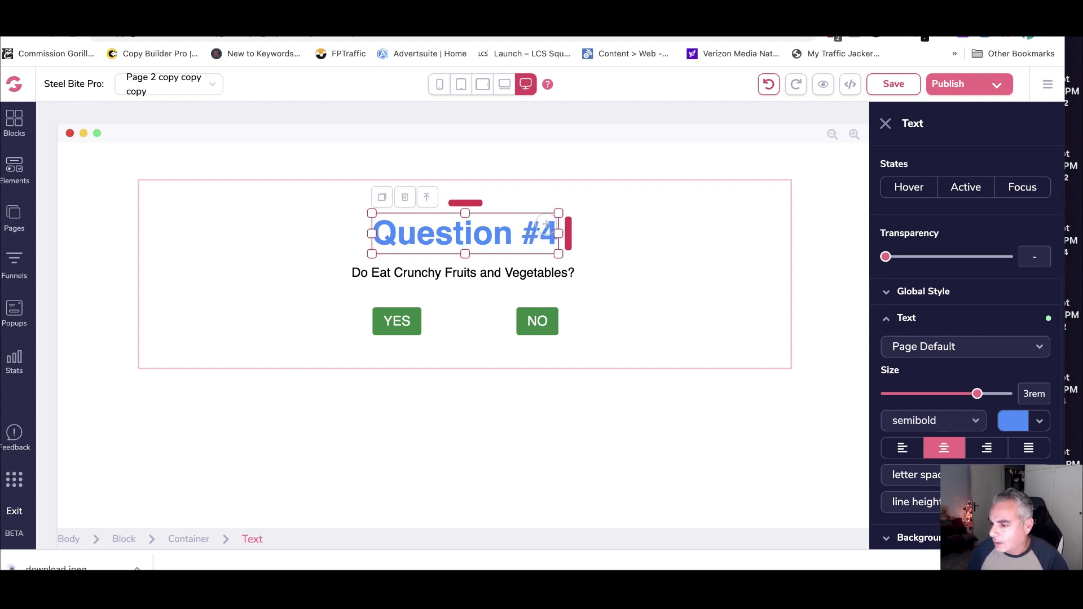
- Clear the fruits and vegetables question on the Question #4 page and write "Do You Drink Coffee?" in its place
click(537, 277)
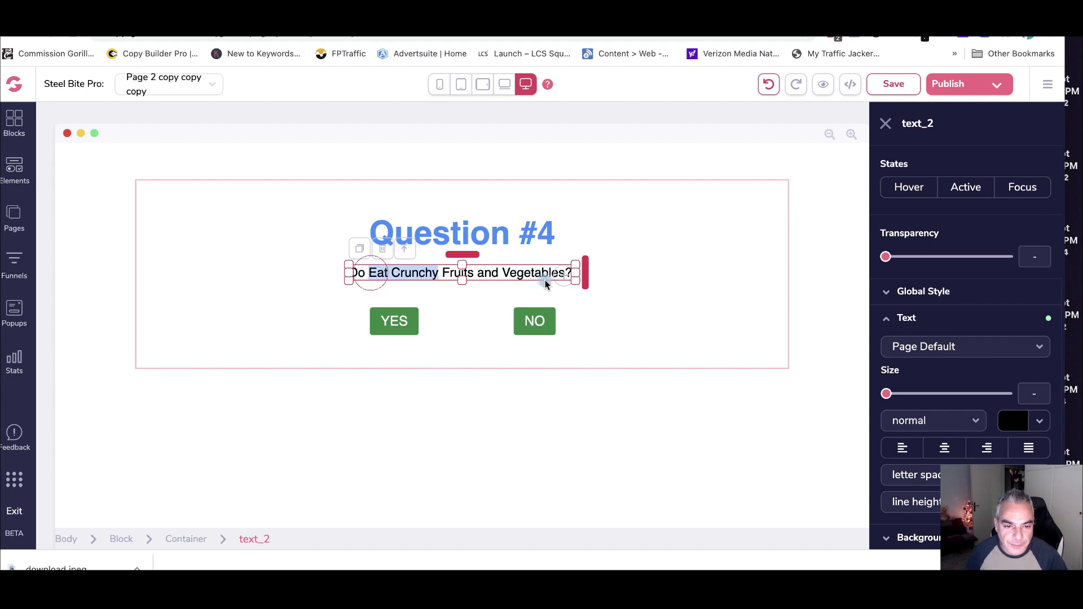
drag(468, 277, 574, 282)
key(BackSpace)
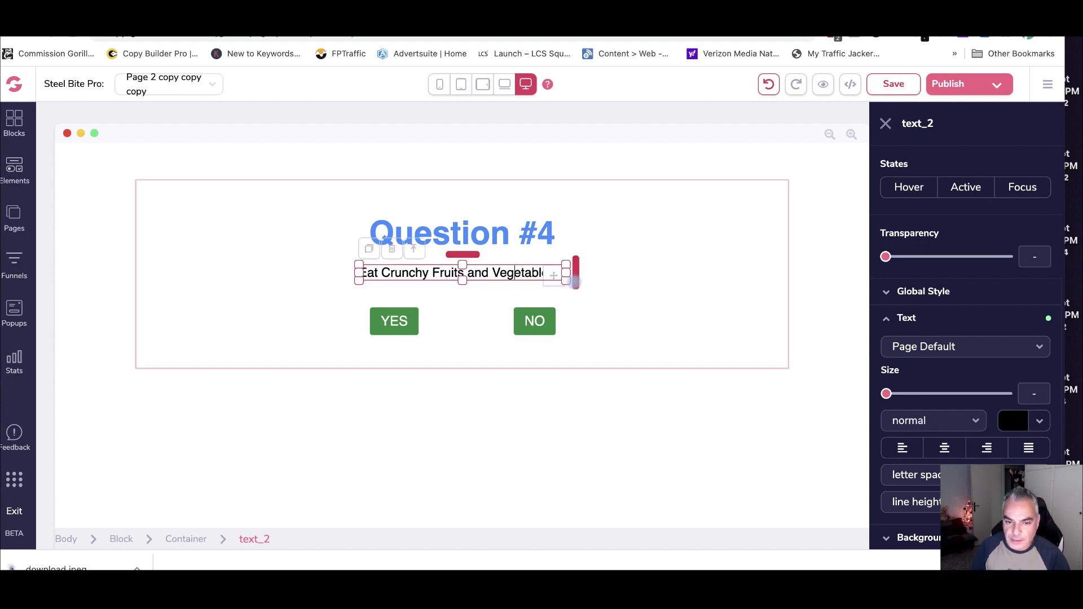
key(BackSpace)
key(BackSpace)
key(BackSpace)
key(BackSpace)
key(BackSpace)
key(BackSpace)
key(BackSpace)
key(BackSpace)
key(BackSpace)
key(BackSpace)
key(BackSpace)
key(BackSpace)
key(BackSpace)
key(BackSpace)
key(BackSpace)
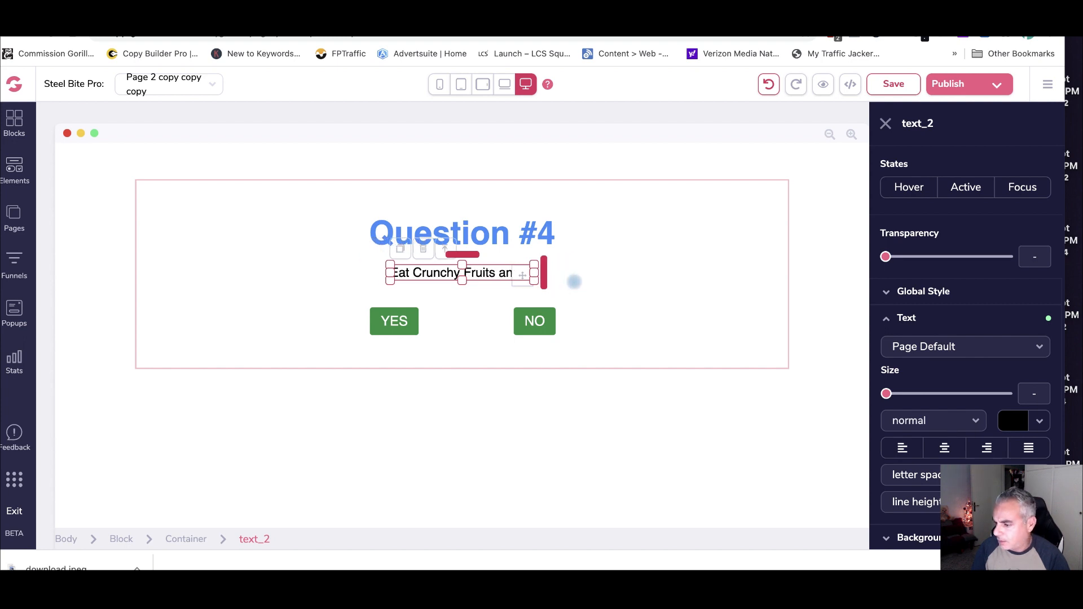
key(BackSpace)
key(BackSpace)
key(BackSpace)
key(BackSpace)
key(BackSpace)
key(BackSpace)
key(BackSpace)
key(BackSpace)
key(BackSpace)
key(BackSpace)
key(BackSpace)
key(BackSpace)
key(BackSpace)
key(BackSpace)
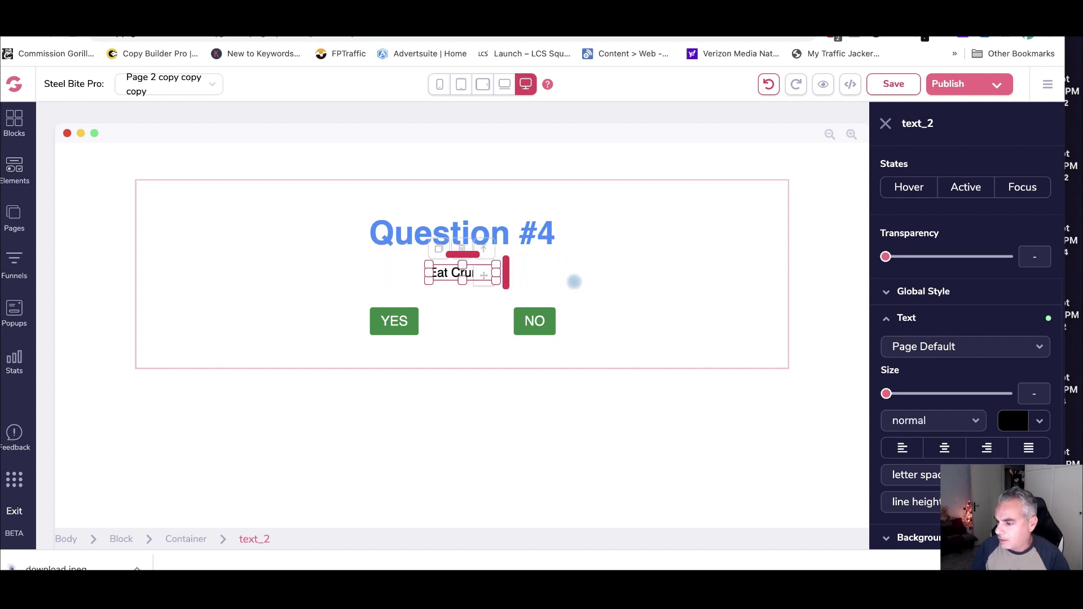
key(BackSpace)
key(BackSpace)
key(BackSpace)
key(BackSpace)
key(BackSpace)
key(BackSpace)
key(BackSpace)
text(Do you)
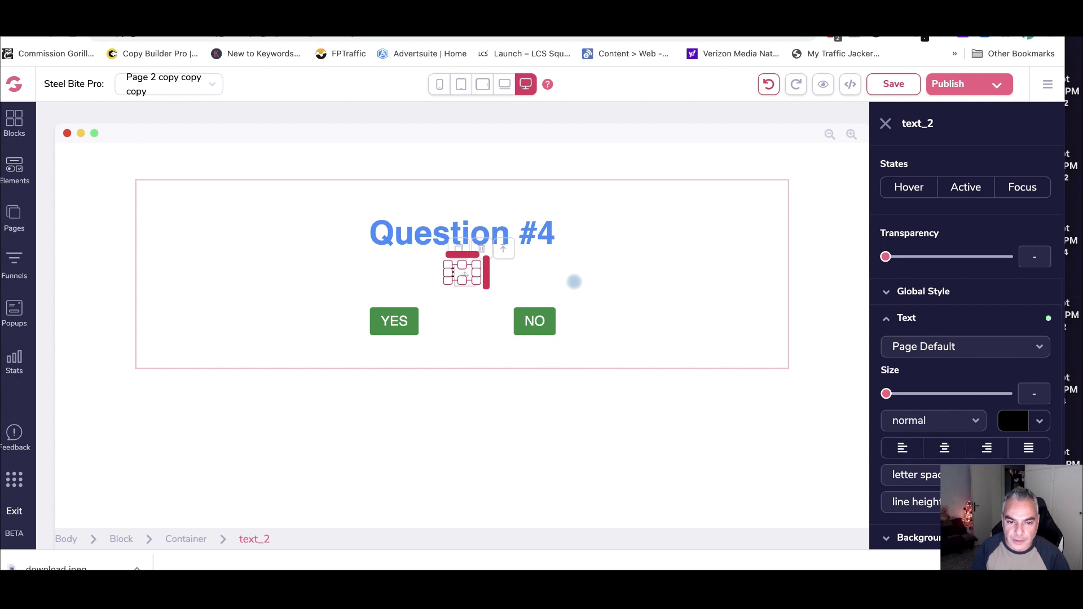
key(BackSpace)
key(BackSpace)
key(BackSpace)
key(BackSpace)
key(BackSpace)
key(BackSpace)
text(Do you )
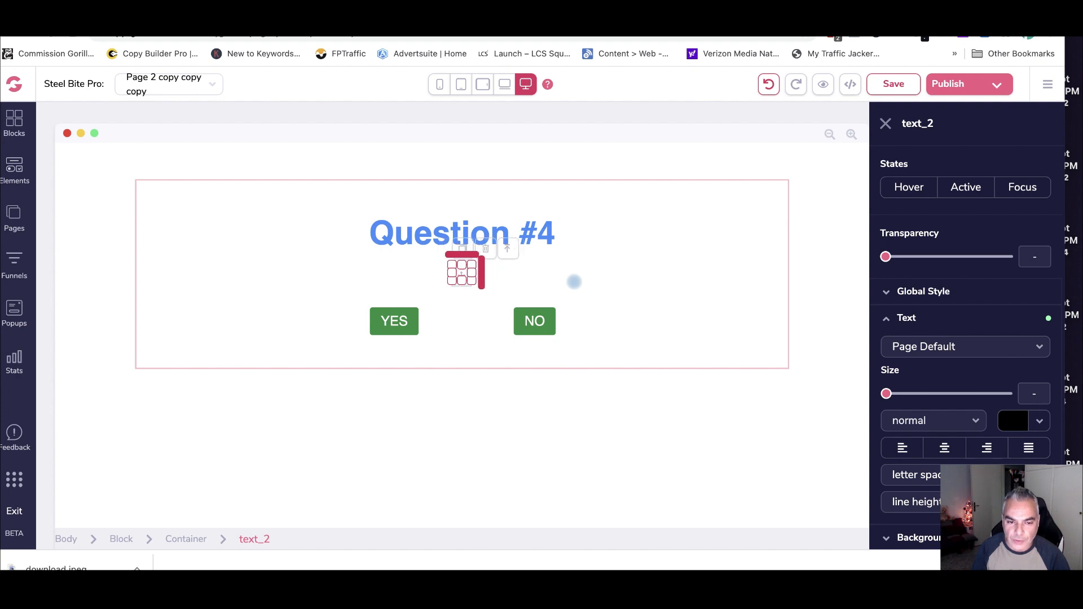
text( You Drin)
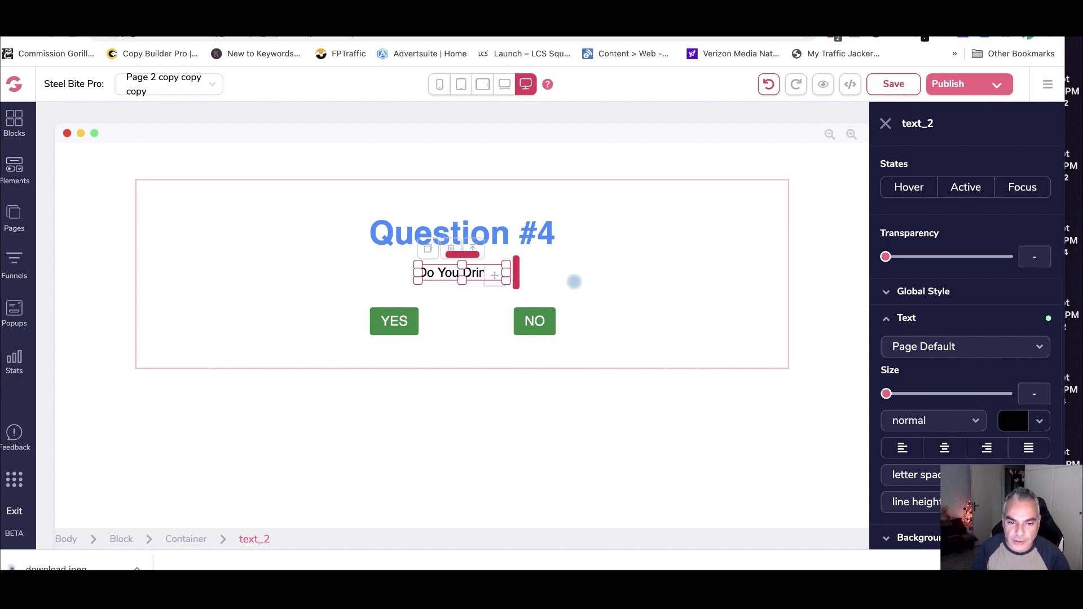
text(k Coffee? ?)
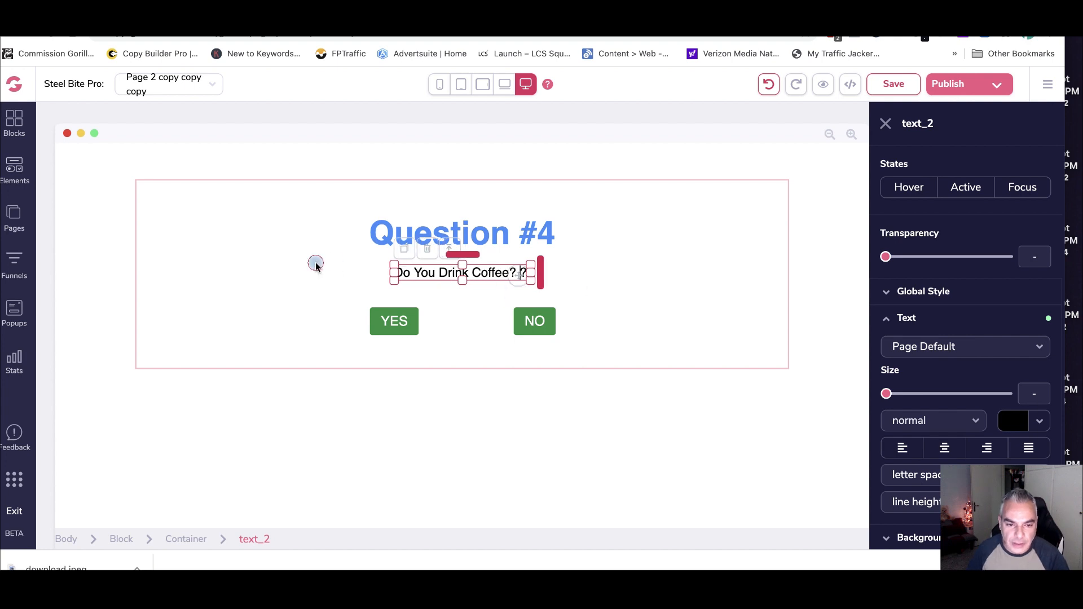
- Extend the coffee question to "Do You Drink Coffee or Tea?" and remove the duplicate question mark
click(315, 262)
click(487, 273)
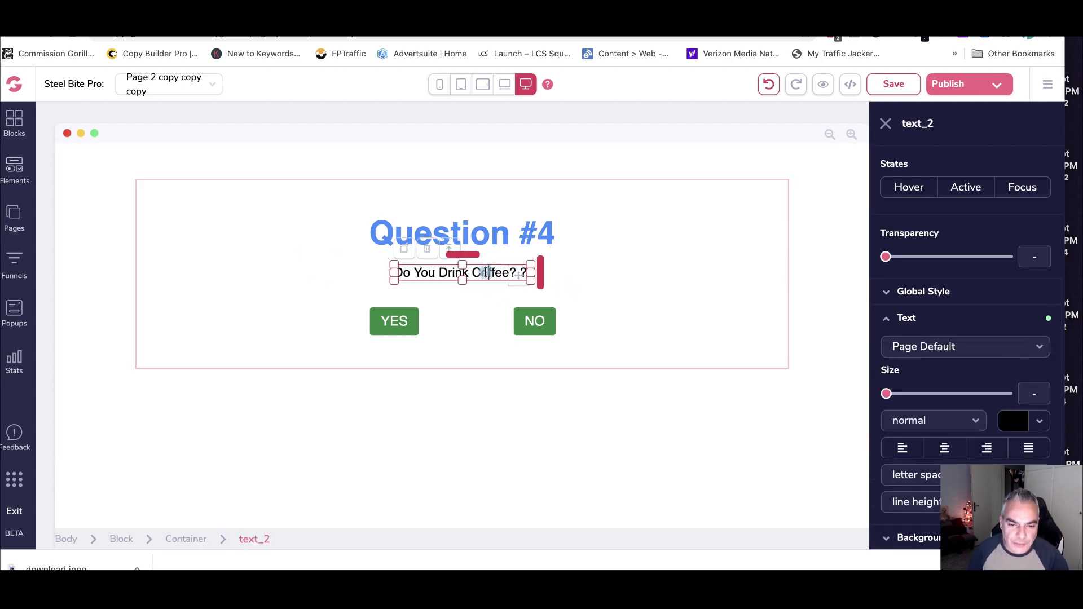
text(or Tea)
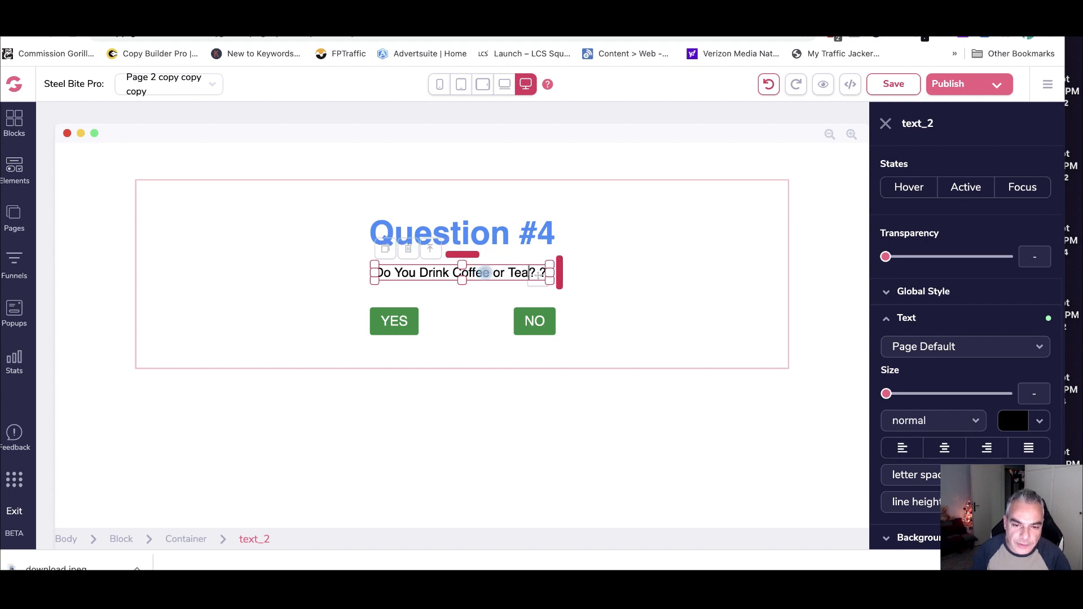
key(Delete)
key(Delete)
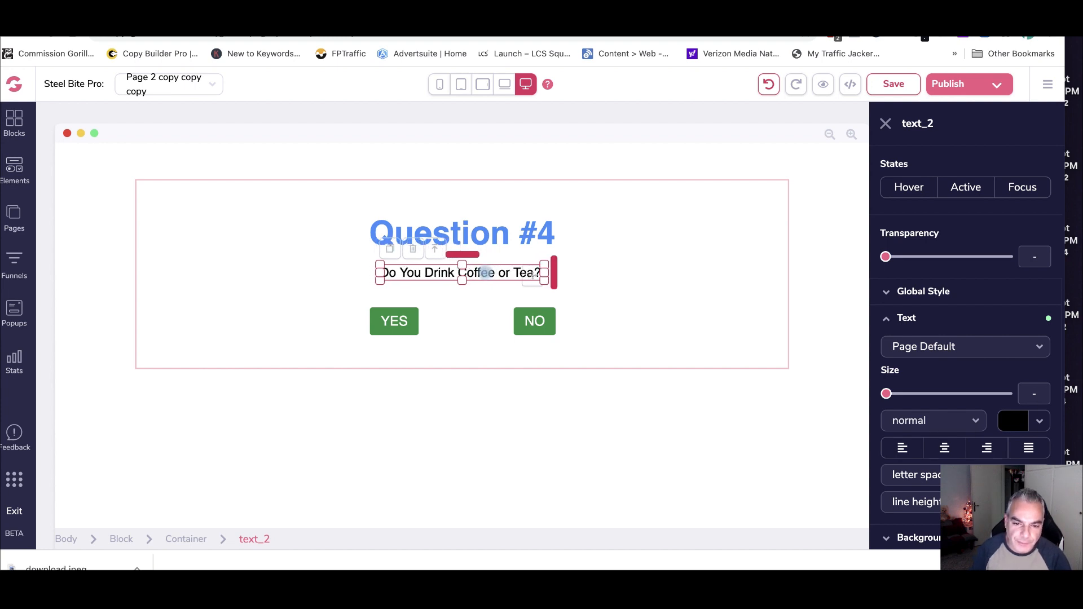
key(Escape)
- Clone the Question #4 page and change the copy's heading to "Question #5"
click(15, 217)
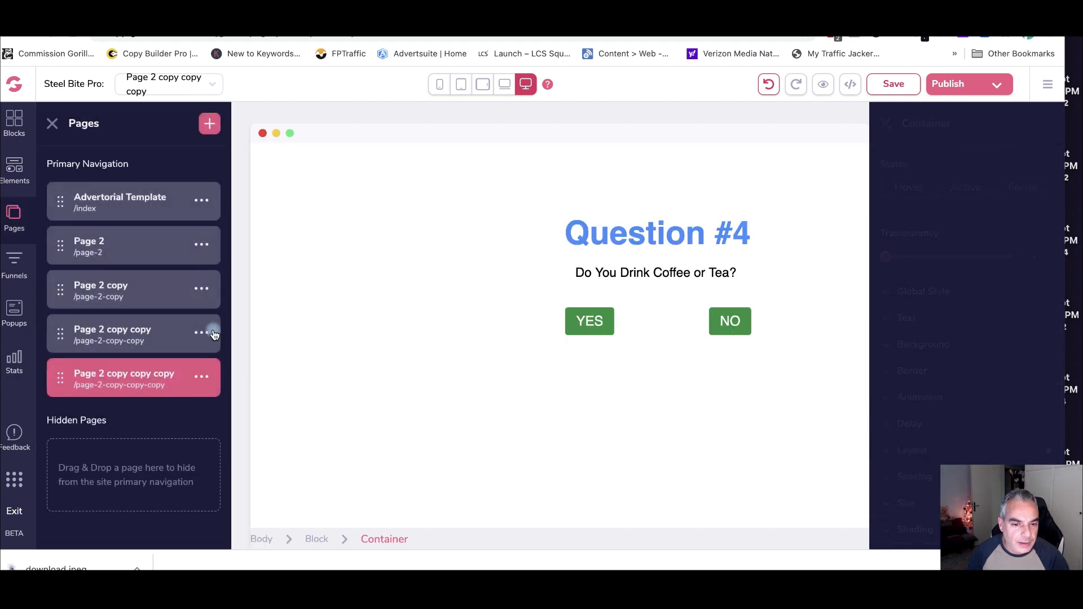
click(200, 378)
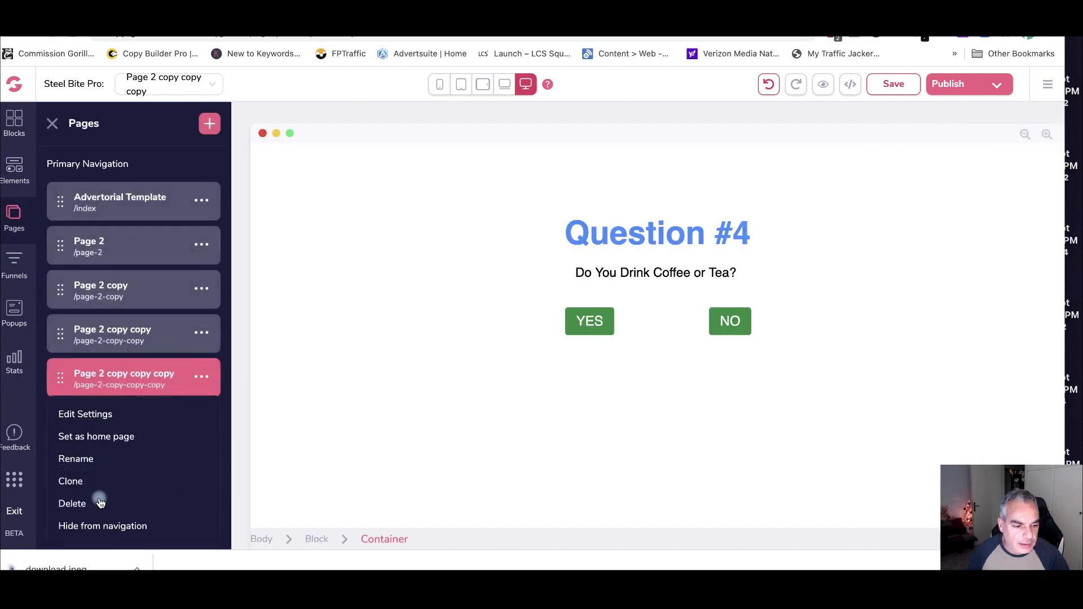
click(81, 482)
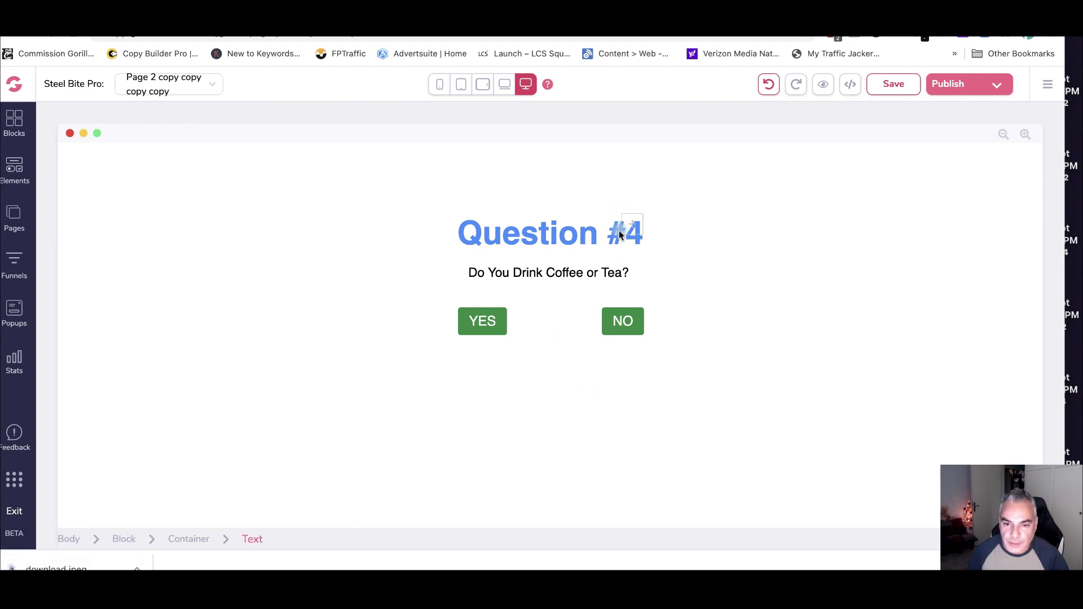
click(619, 234)
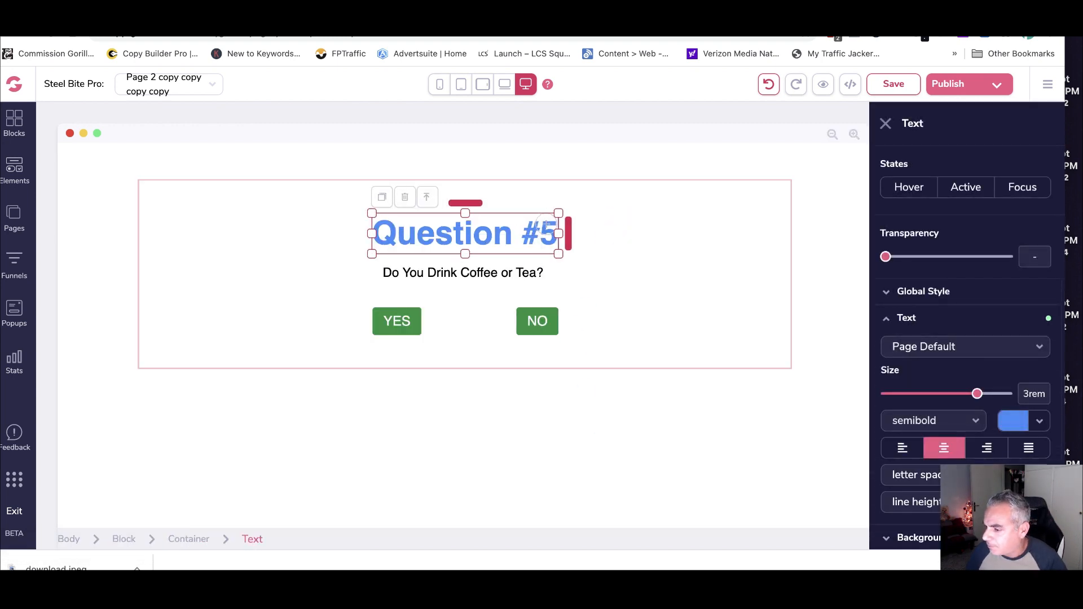
- Replace the question text on the Question #5 page with "Do You Take Any Type Of Vitamins?"
click(478, 267)
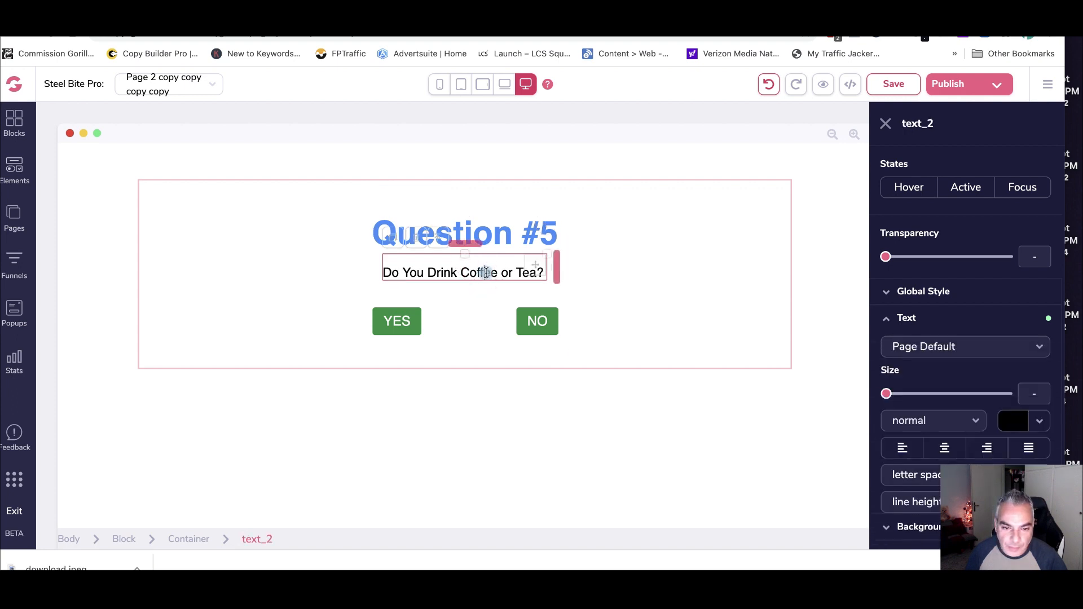
click(538, 274)
text(You)
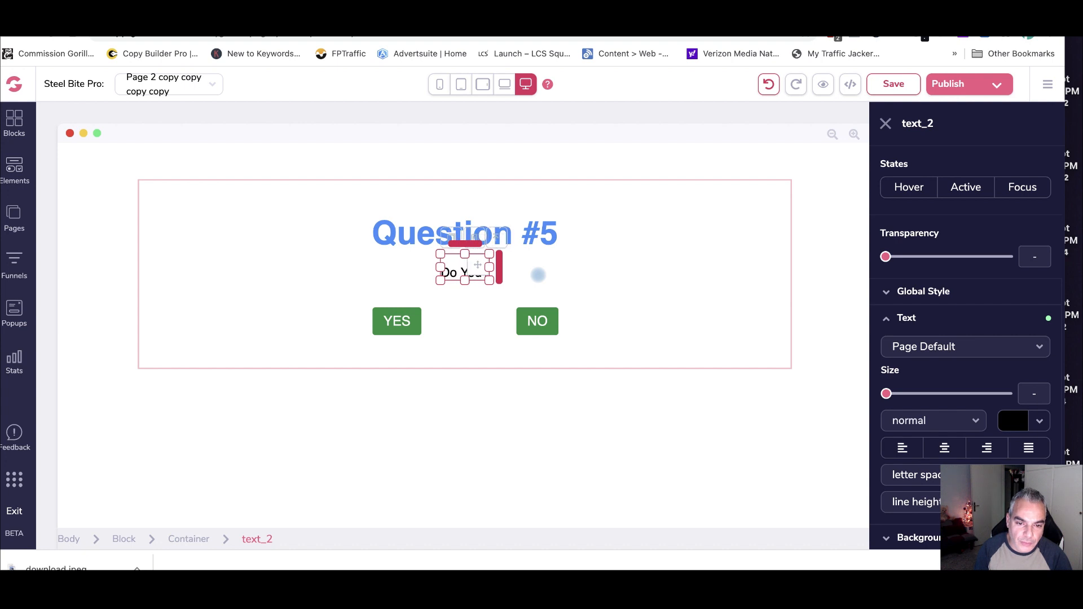
text( Take A)
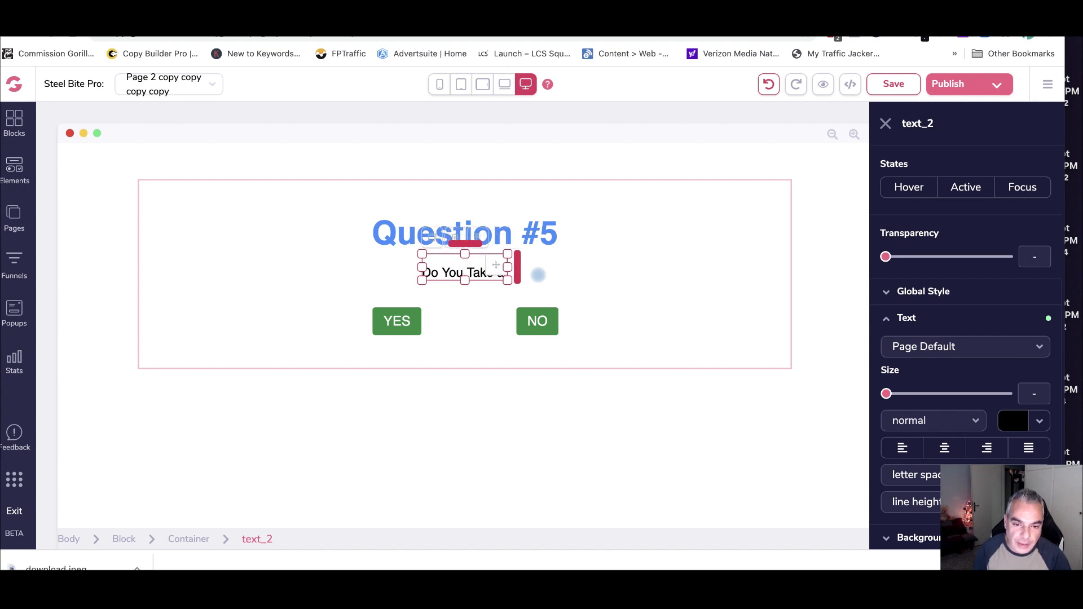
text(ny Type O)
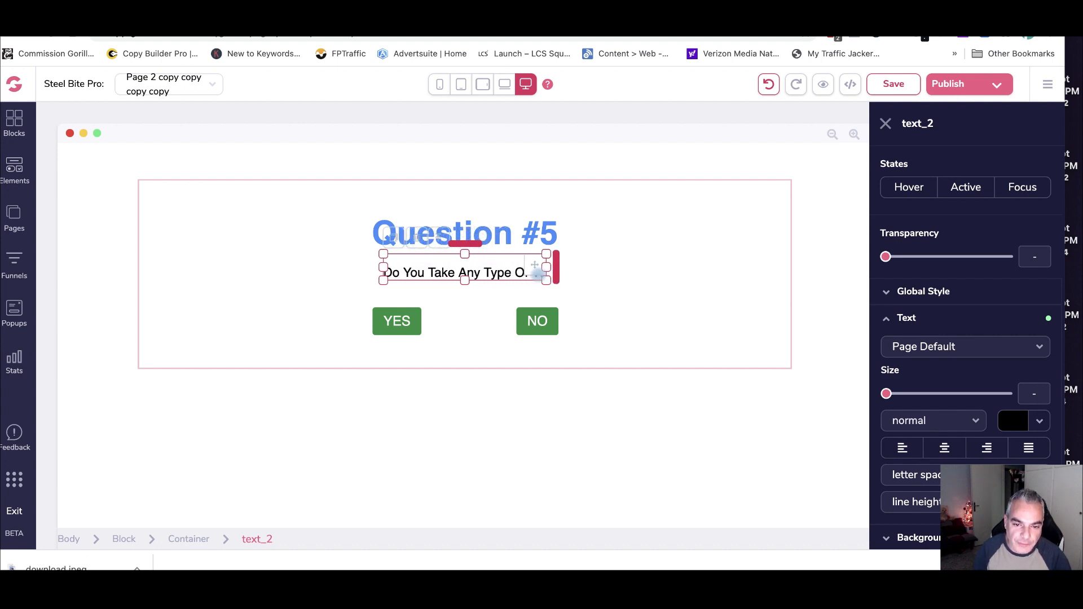
text(f Vitamin)
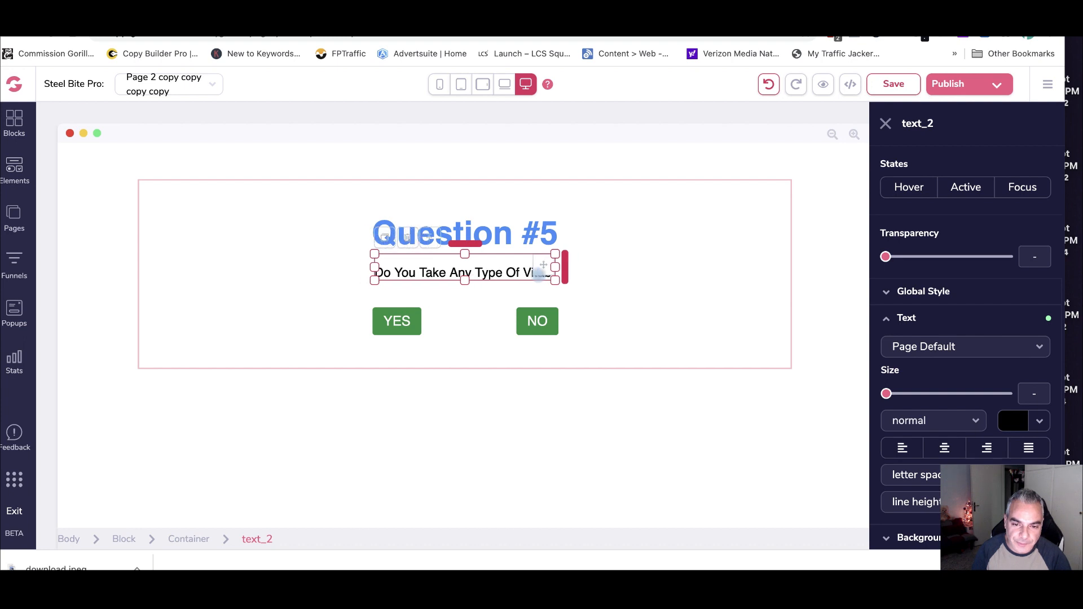
text(s)
click(285, 261)
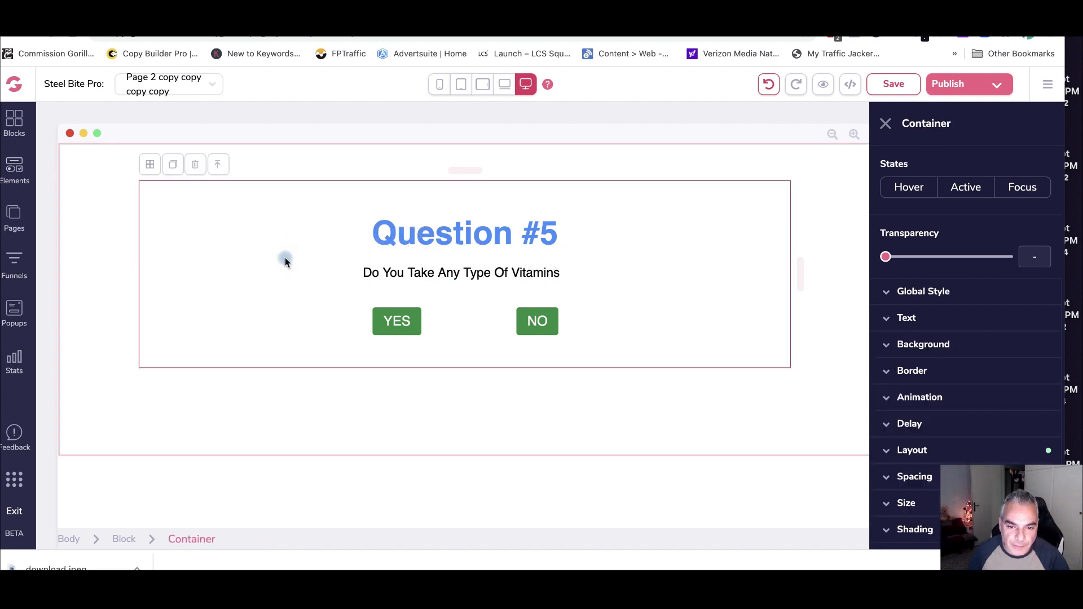
click(541, 265)
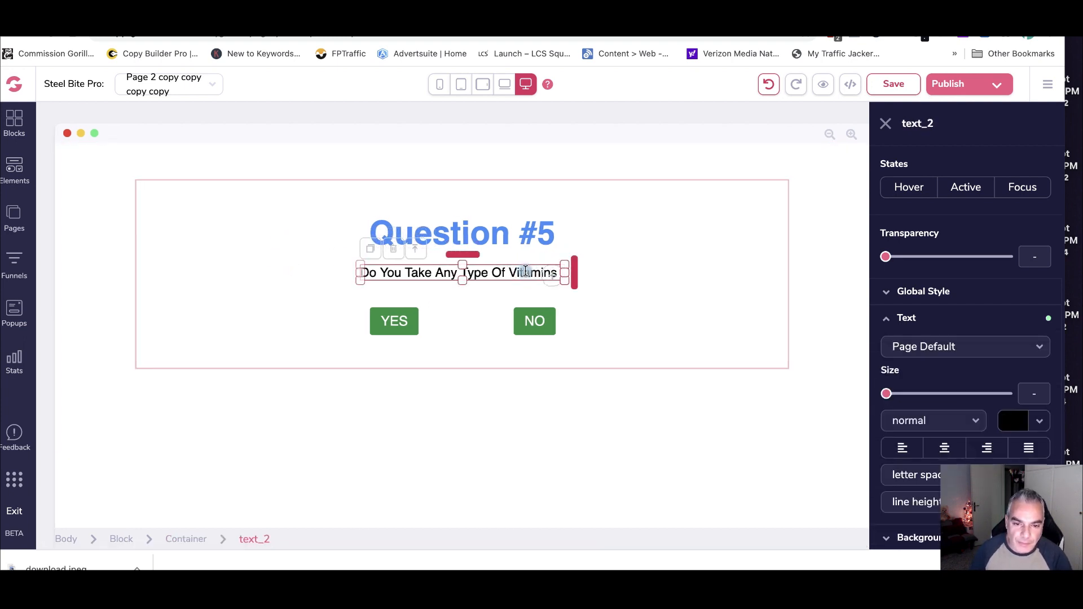
text(?)
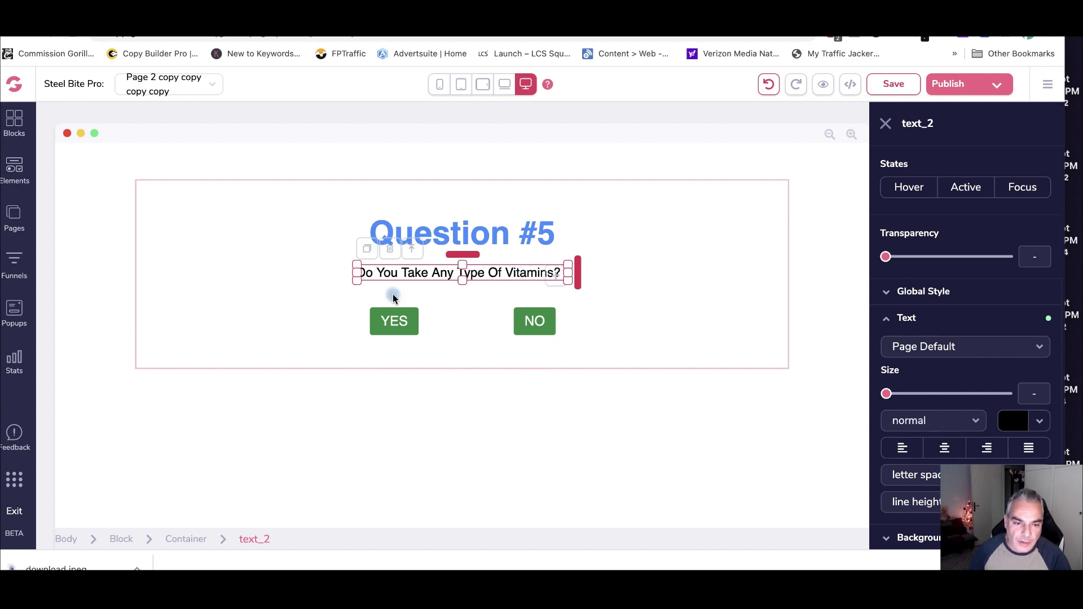
click(301, 294)
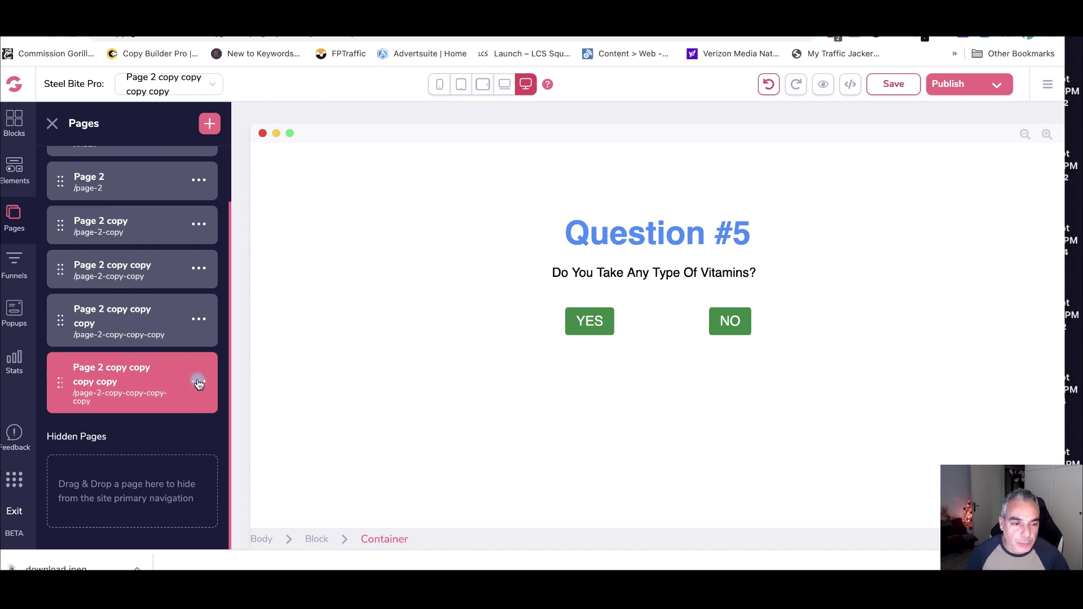
- Open the Question #4 page from the list of pages
scroll(193, 374, up, 2)
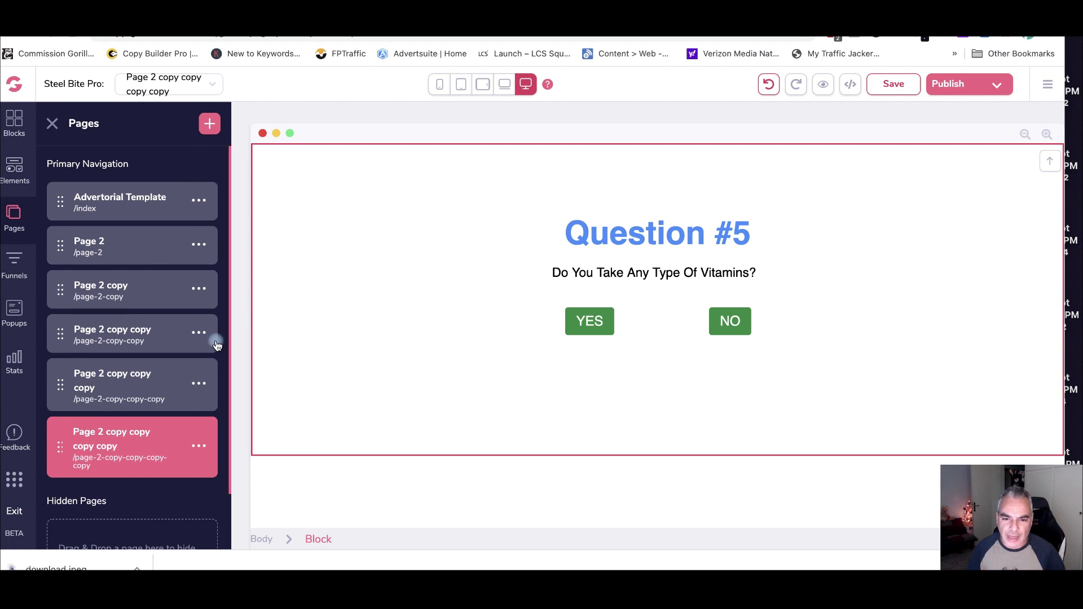
scroll(212, 343, down, 1)
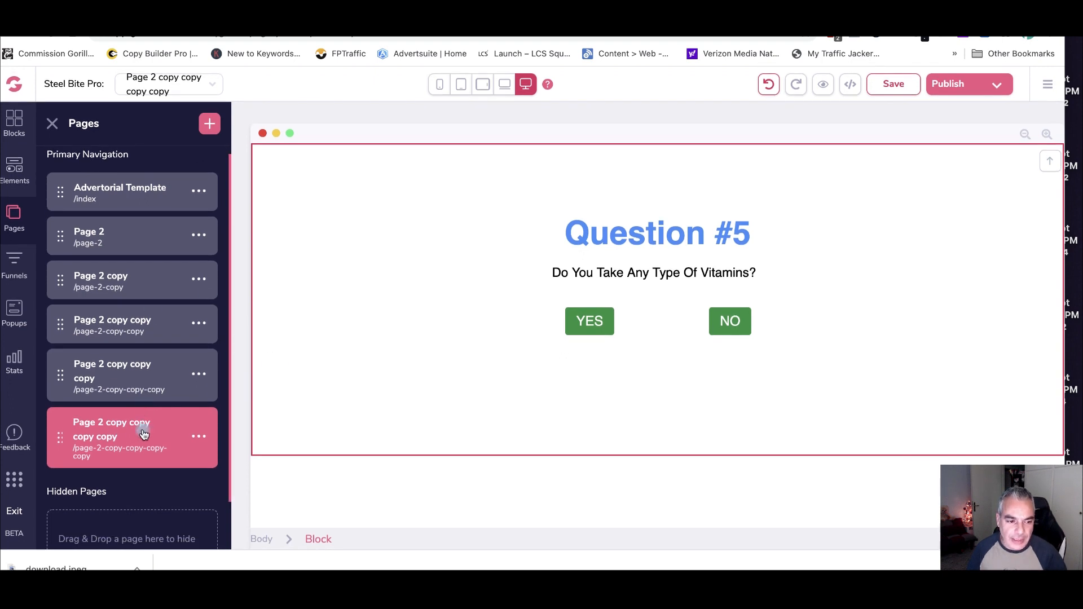
click(141, 369)
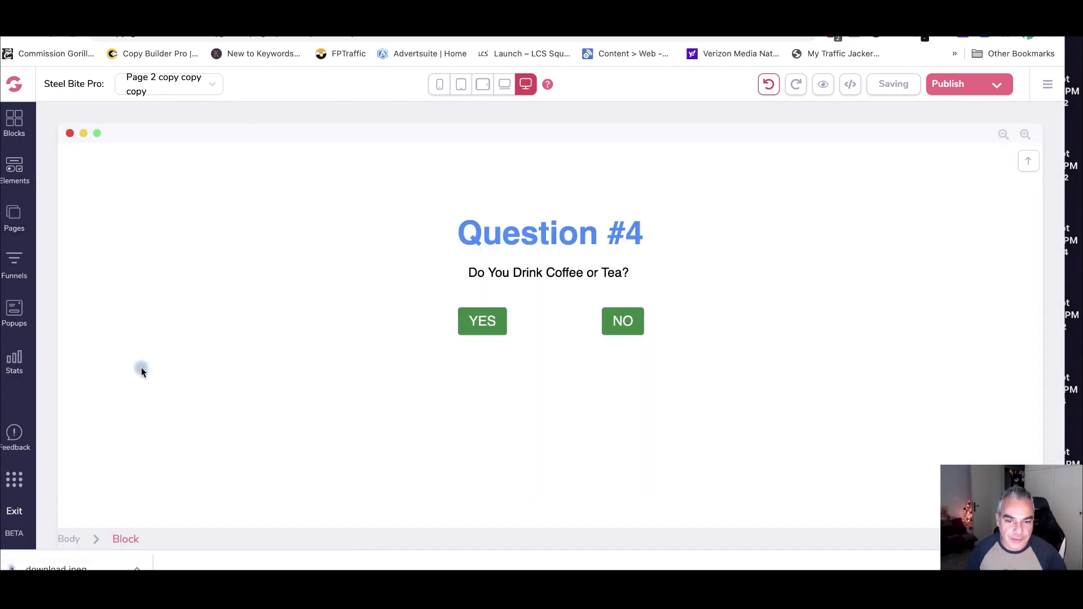
- Open the Question #5 page from the list of pages
click(19, 214)
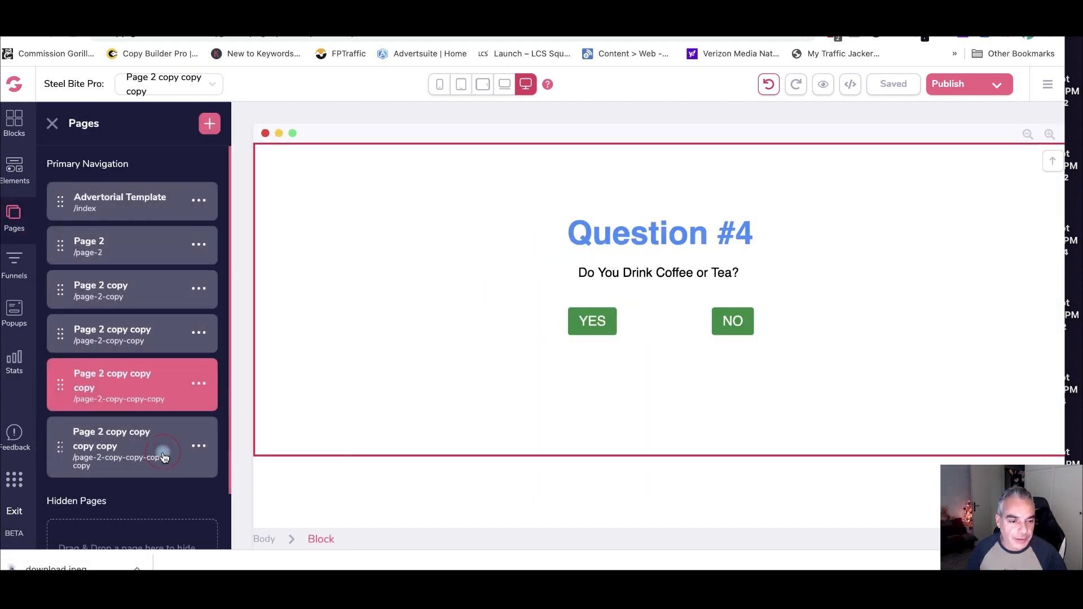
click(159, 450)
click(75, 442)
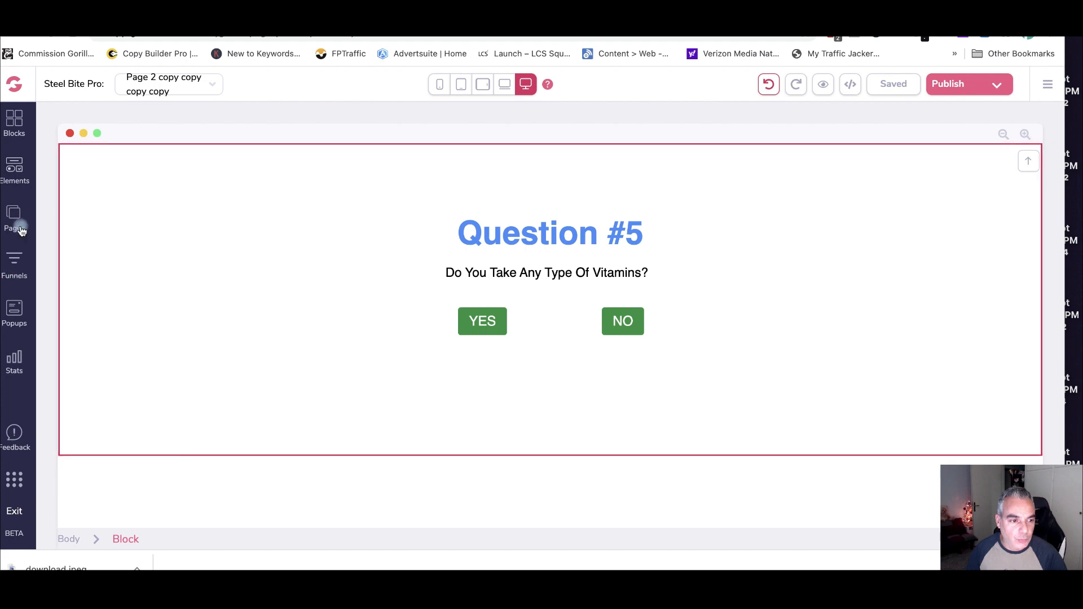
- Add a new page to the site based on the Upsell template
click(14, 217)
click(210, 125)
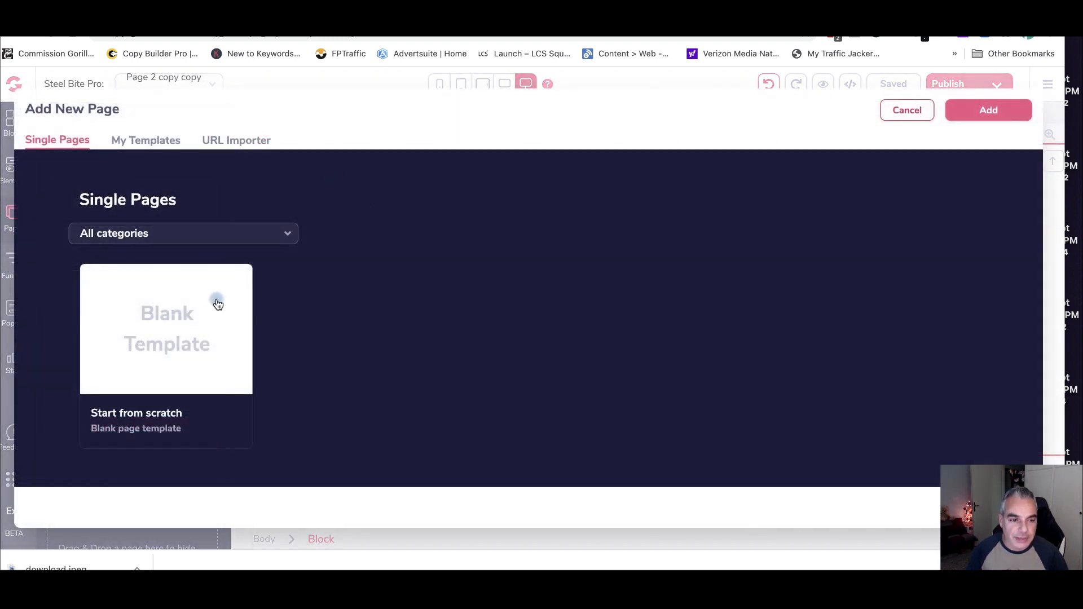
scroll(422, 365, down, 2)
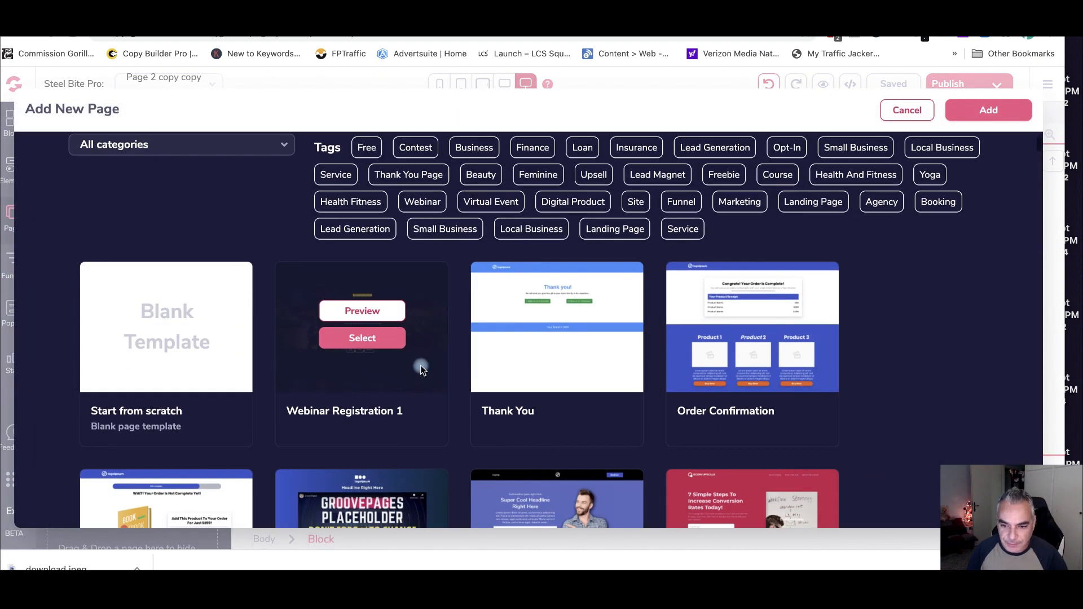
scroll(538, 367, down, 2)
scroll(486, 370, down, 2)
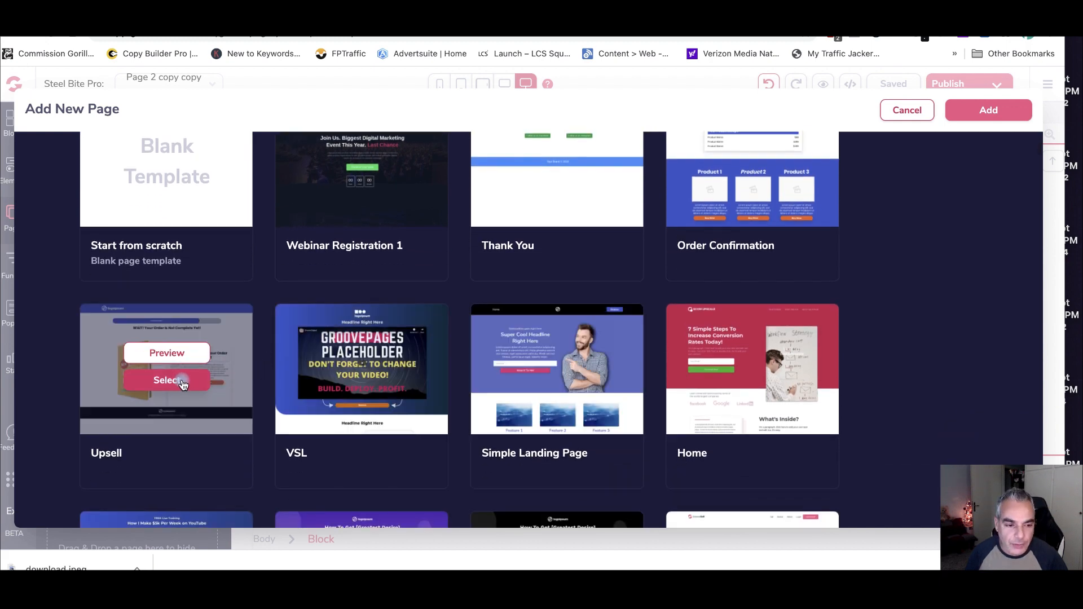
click(182, 384)
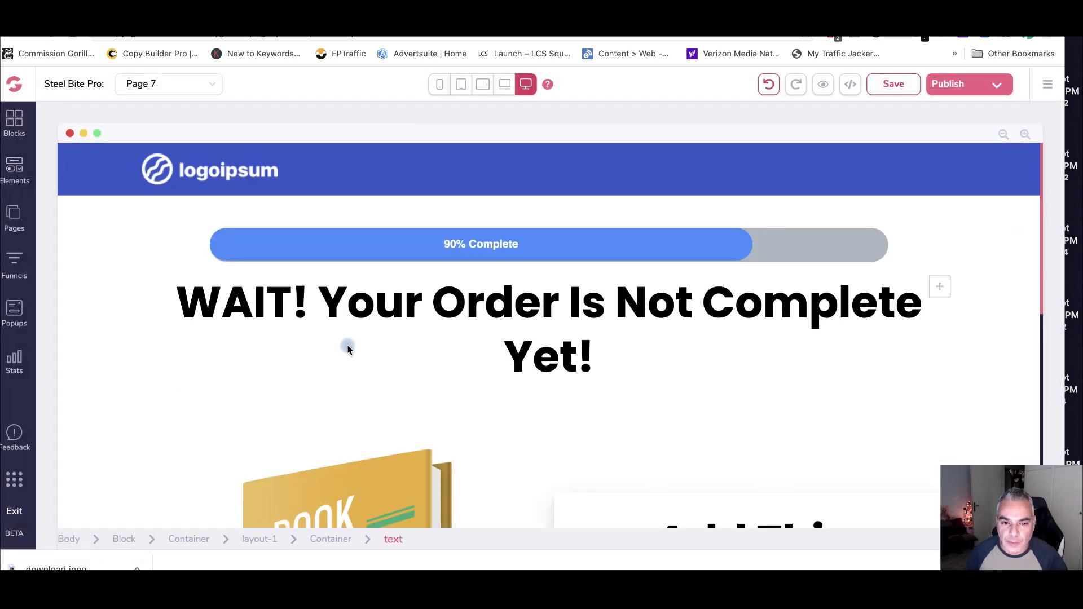
- Delete the logo header block from the new page
scroll(349, 344, down, 1)
scroll(348, 344, up, 1)
click(395, 167)
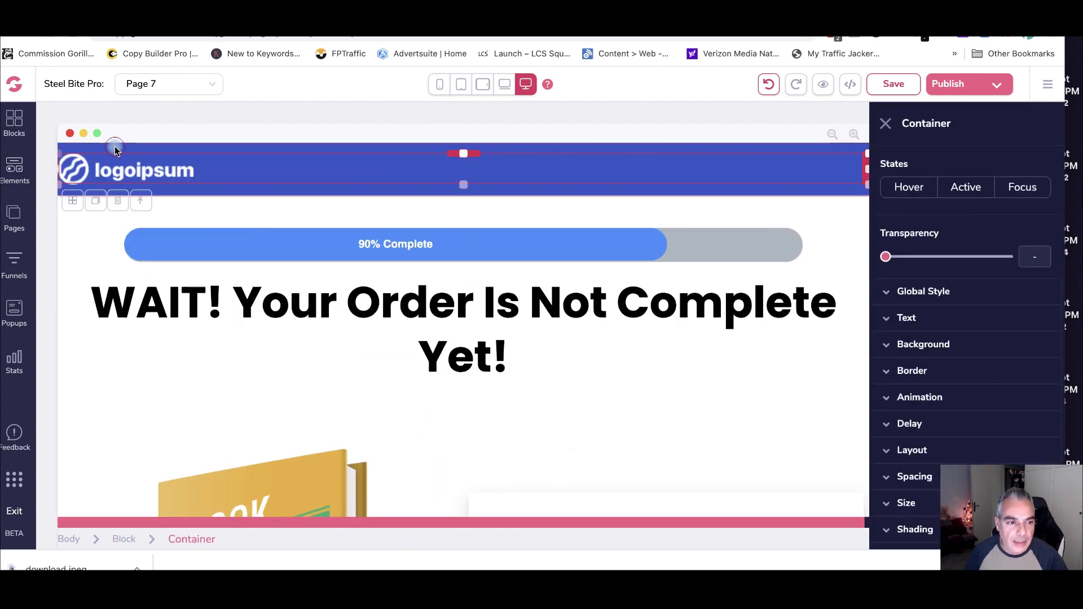
click(103, 185)
click(161, 162)
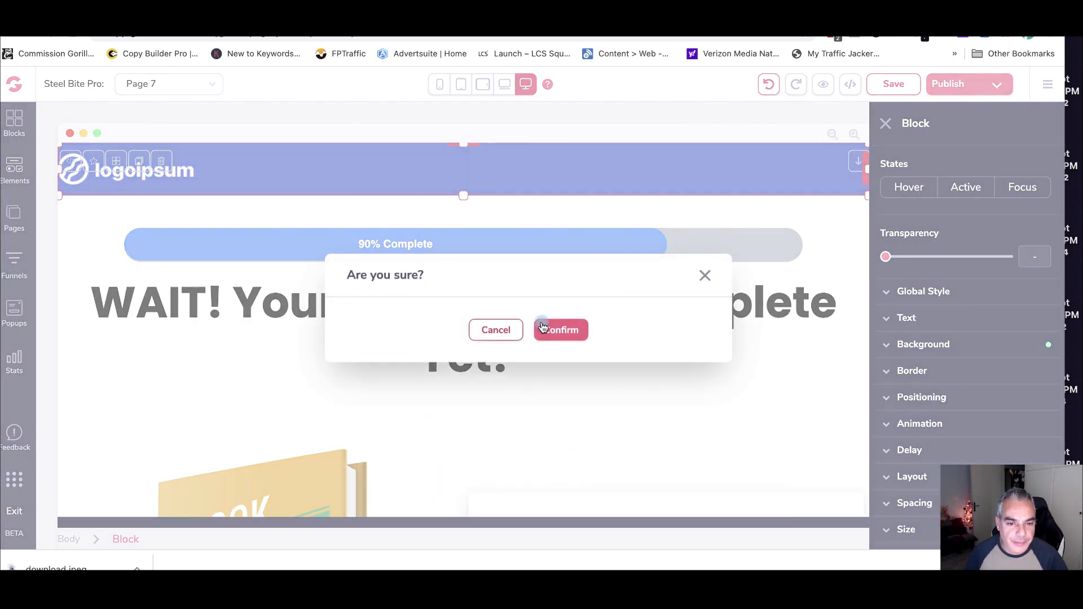
click(560, 329)
- Replace the order headline with "Thank You!" and remove the book offer, pulling the "What's Inside The Box" section up below the headline
scroll(525, 340, down, 2)
scroll(525, 341, up, 2)
click(399, 250)
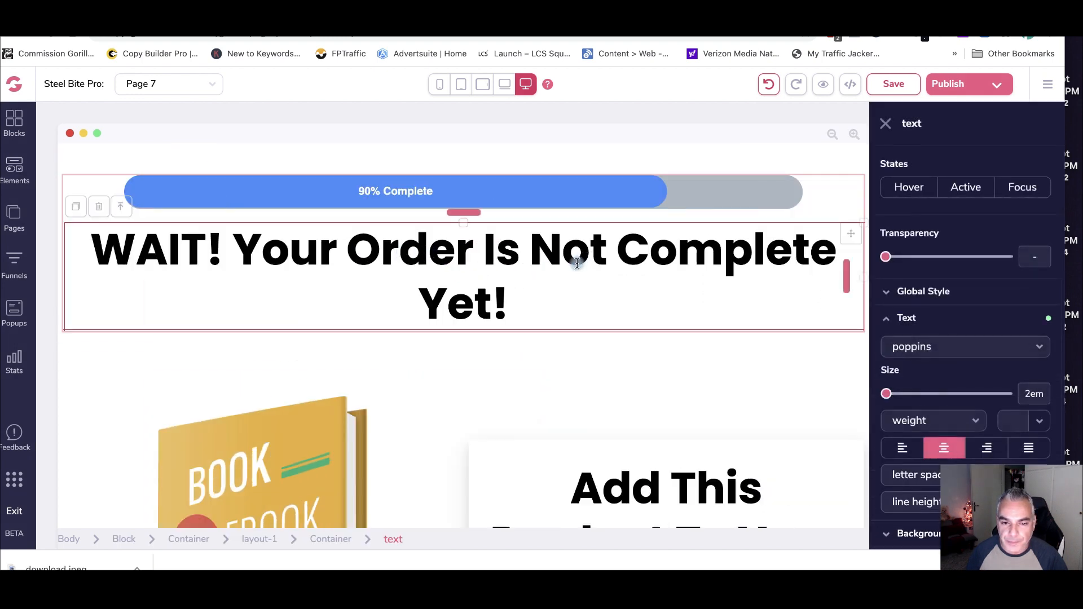
drag(507, 305, 232, 250)
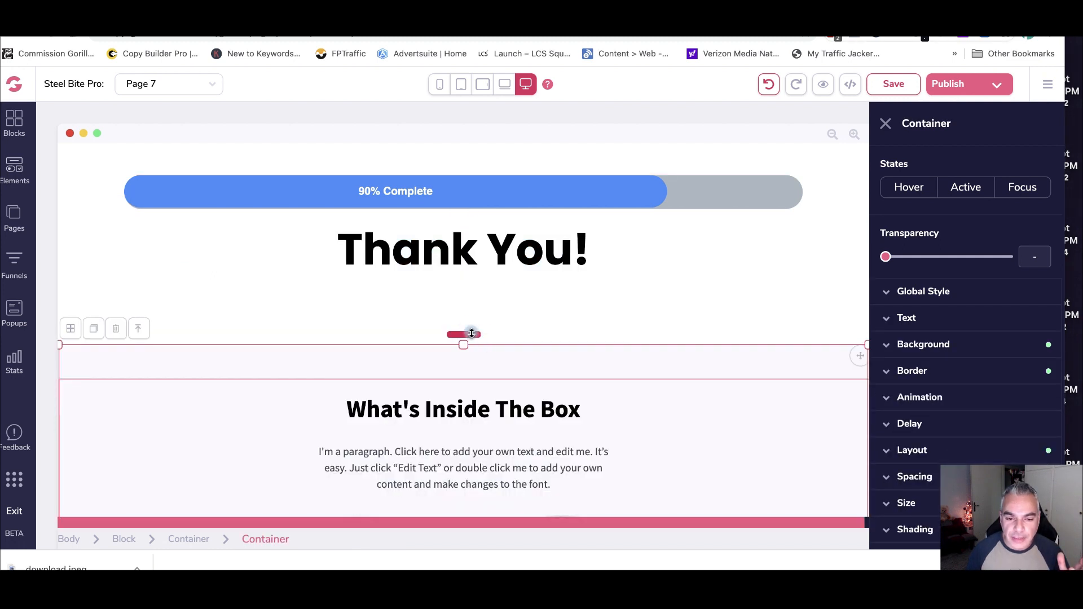
drag(474, 334, 481, 300)
- Replace the "What's Inside The Box" heading with "5 Tips for Healthy Teeth"
scroll(502, 307, down, 3)
scroll(509, 306, down, 1)
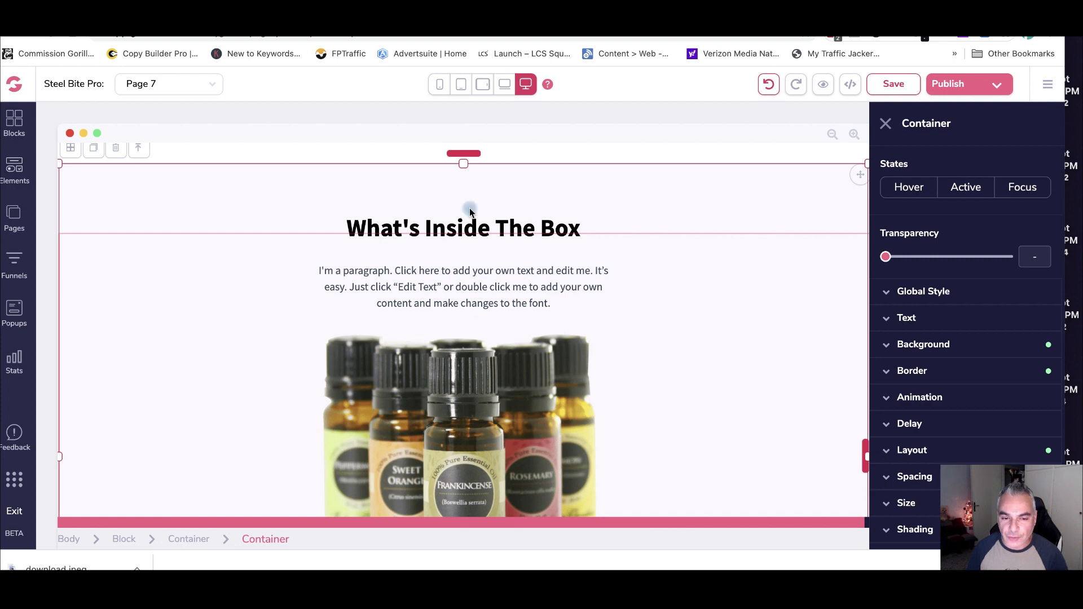
click(480, 226)
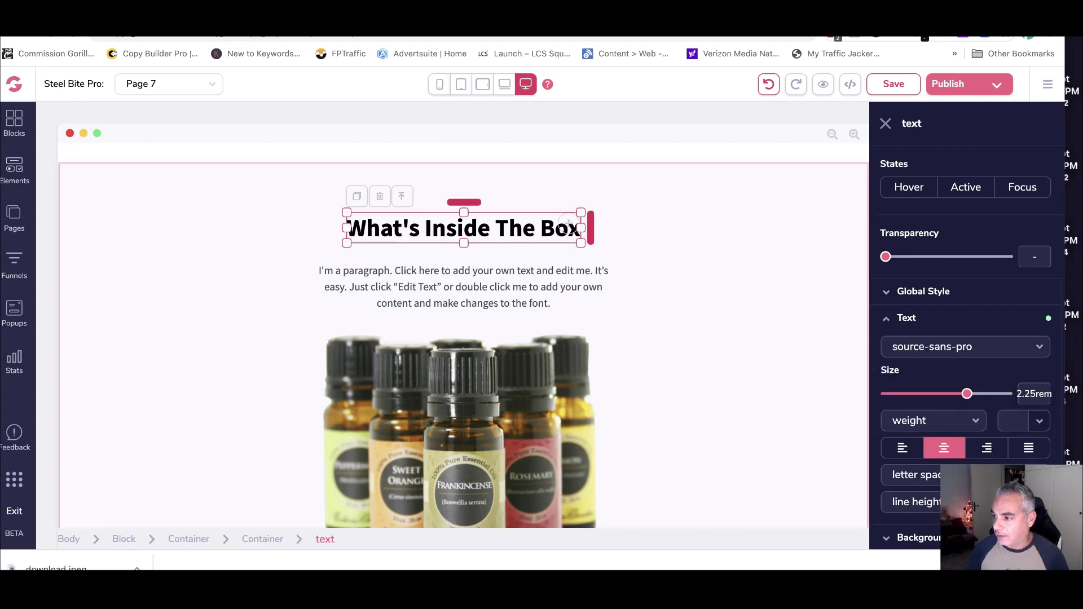
click(370, 231)
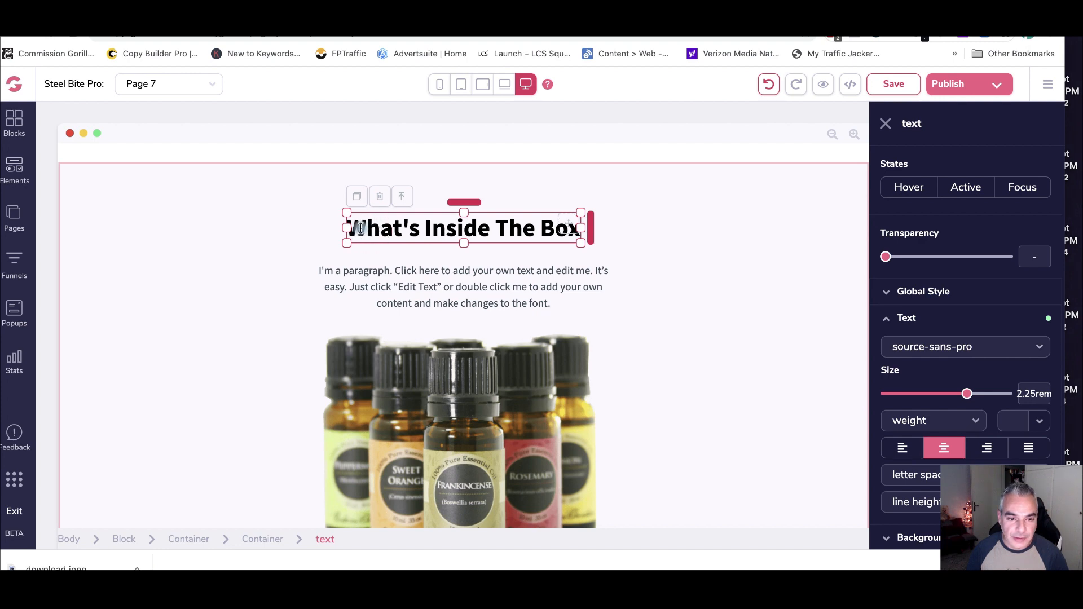
drag(361, 229, 533, 233)
key(BackSpace)
key(BackSpace)
key(BackSpace)
key(BackSpace)
text(5 Tips for Healthy Teeth)
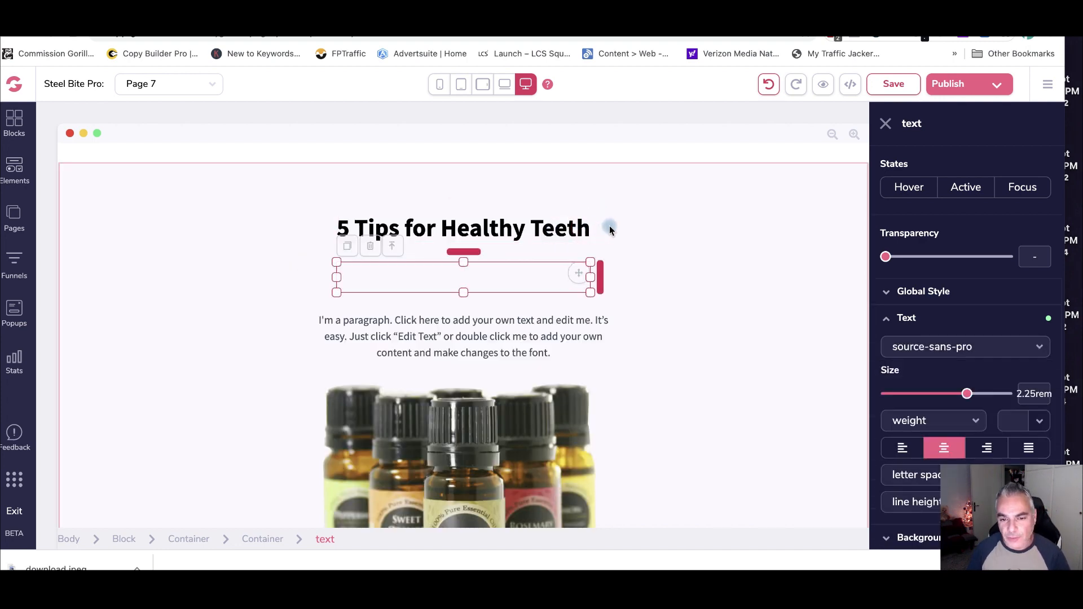
click(610, 229)
- Replace the placeholder paragraph under the tips heading with the copied dental tips text starting "1. Avoid sugary foods"
scroll(507, 271, up, 1)
click(485, 342)
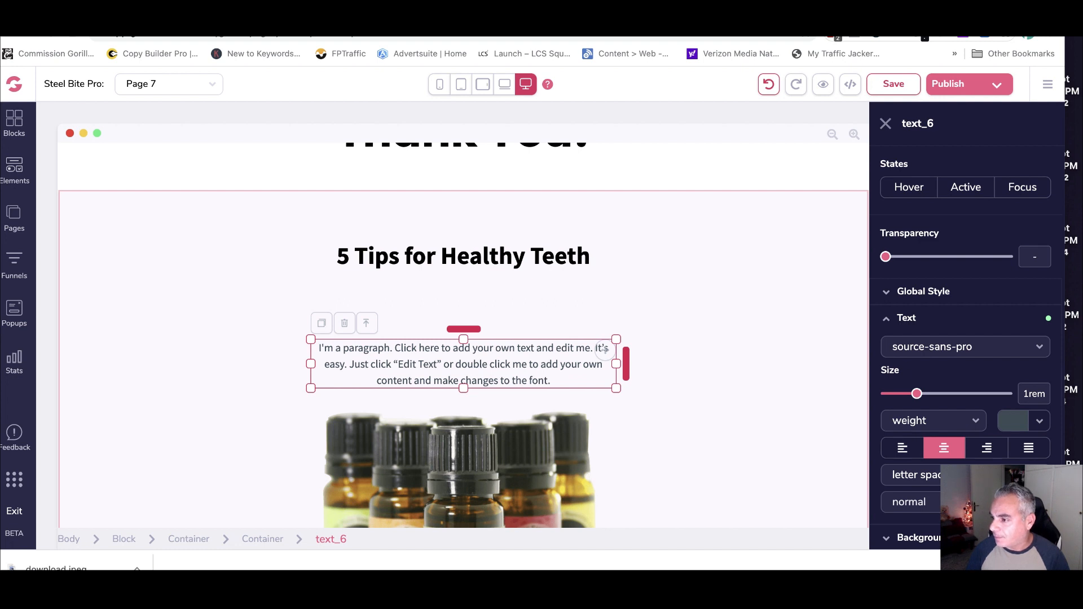
click(571, 374)
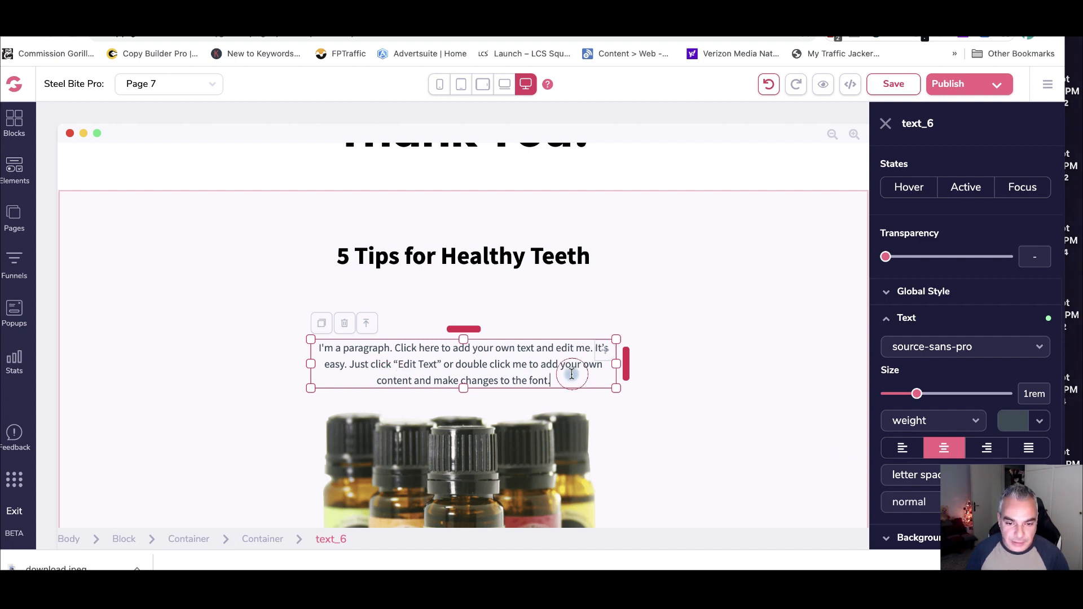
drag(555, 377, 303, 348)
key(ctrl+v)
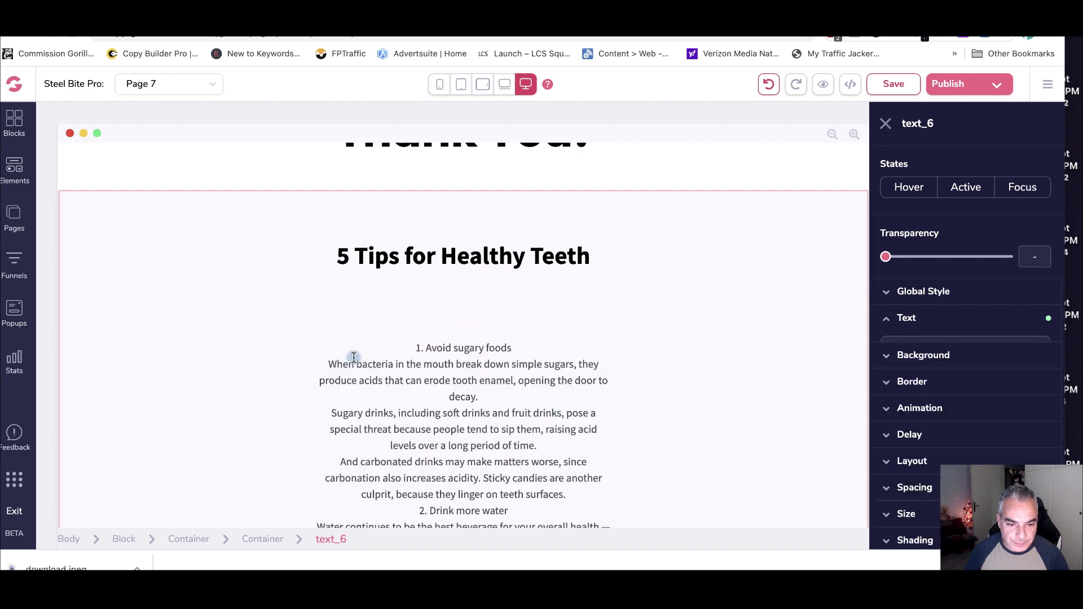
drag(607, 418, 617, 427)
click(633, 387)
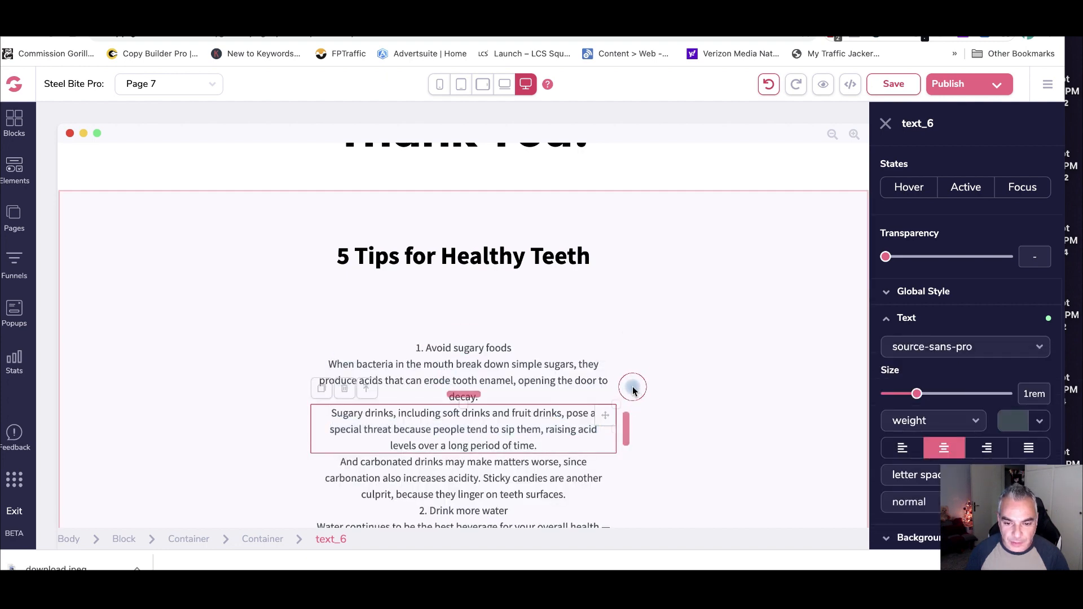
- Try to adjust the space between the "5 Tips for Healthy Teeth" heading and the tips text
scroll(551, 370, down, 5)
click(296, 356)
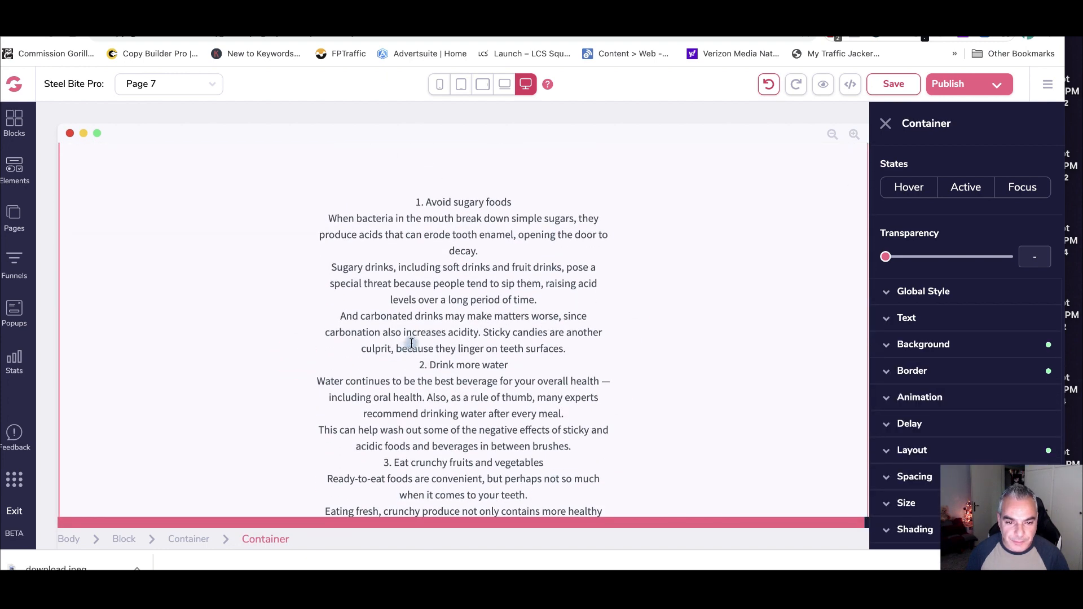
click(491, 250)
scroll(492, 251, up, 1)
click(516, 231)
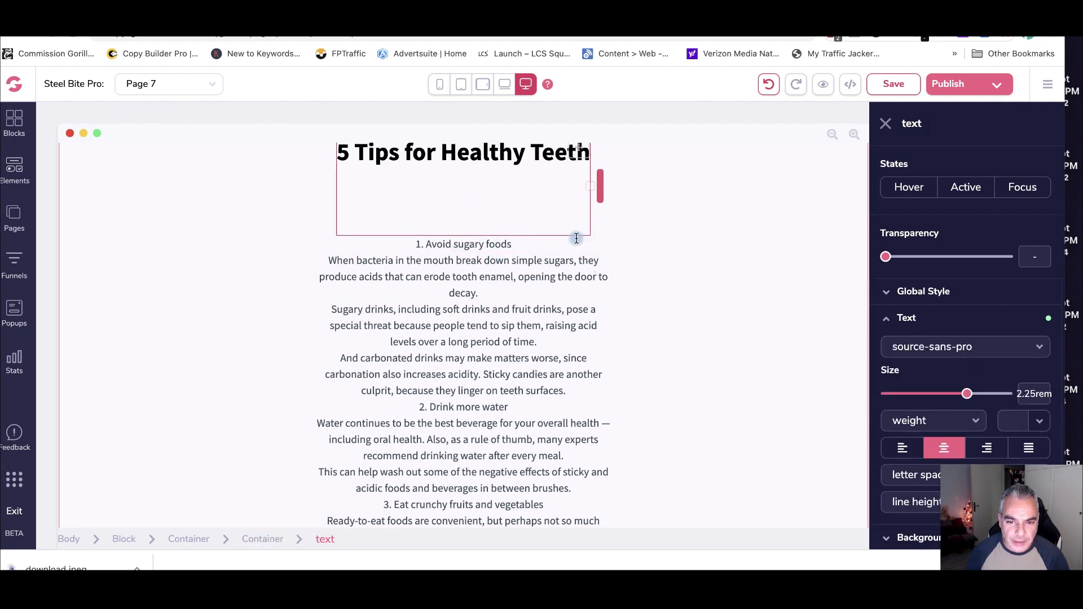
drag(463, 232, 484, 126)
drag(634, 336, 592, 337)
click(568, 282)
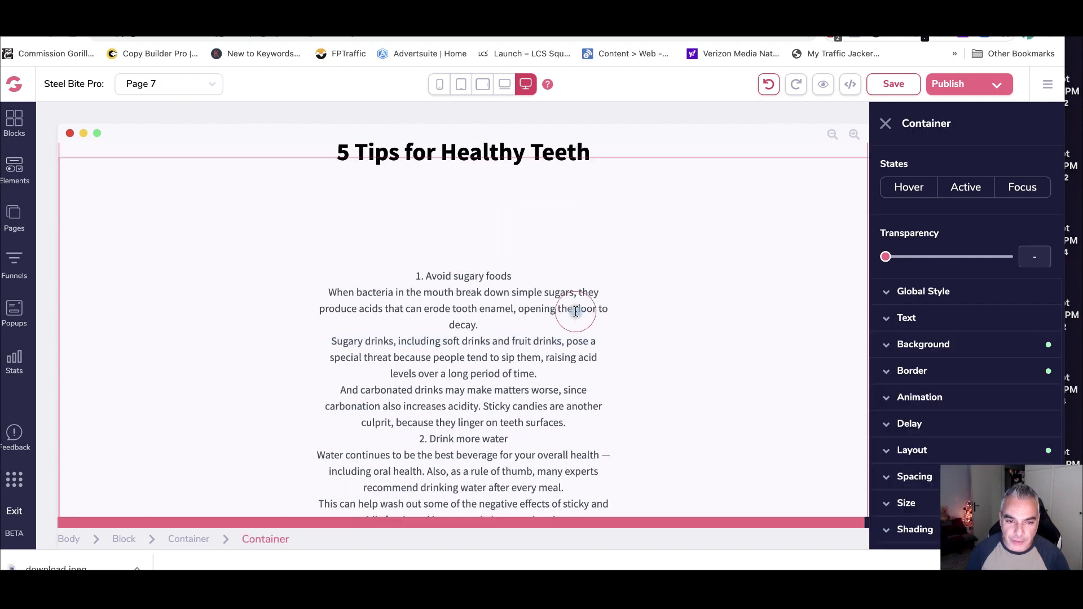
- Set the width of the container around the tips section to 1000 px
click(285, 226)
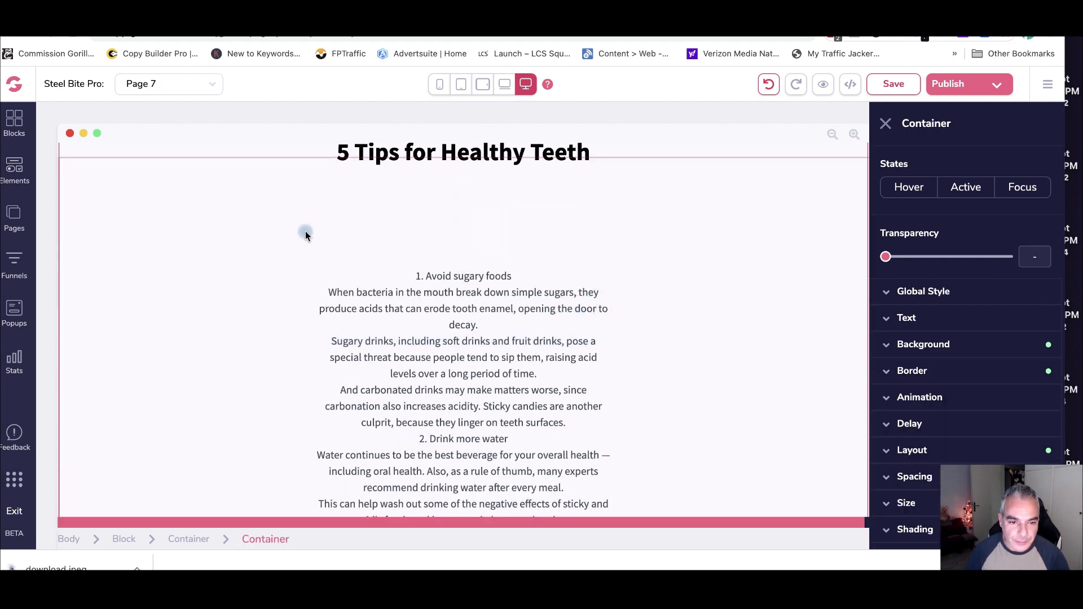
scroll(908, 452, down, 1)
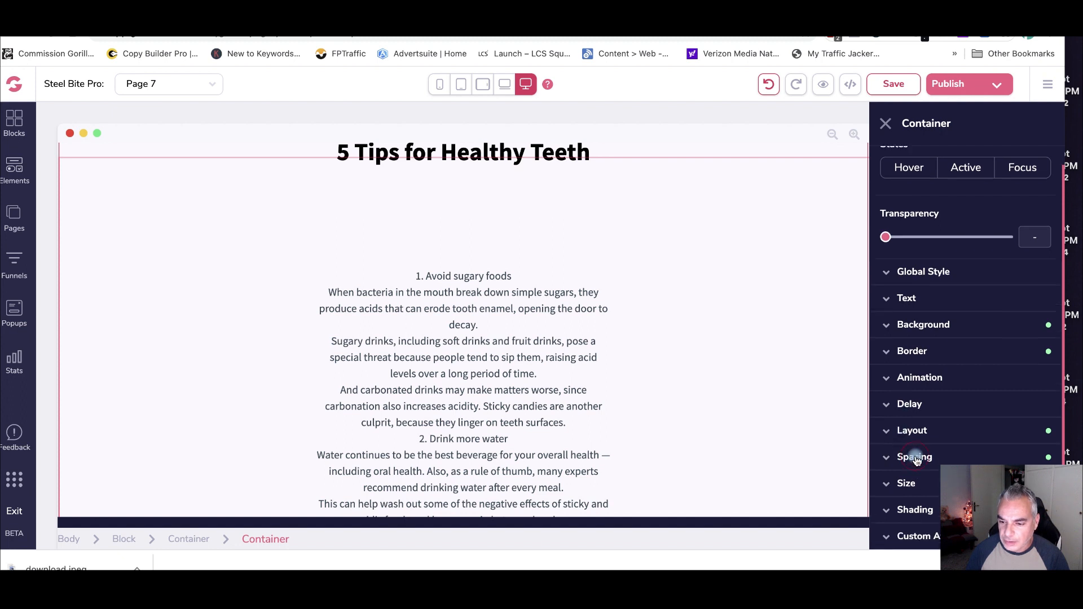
click(915, 459)
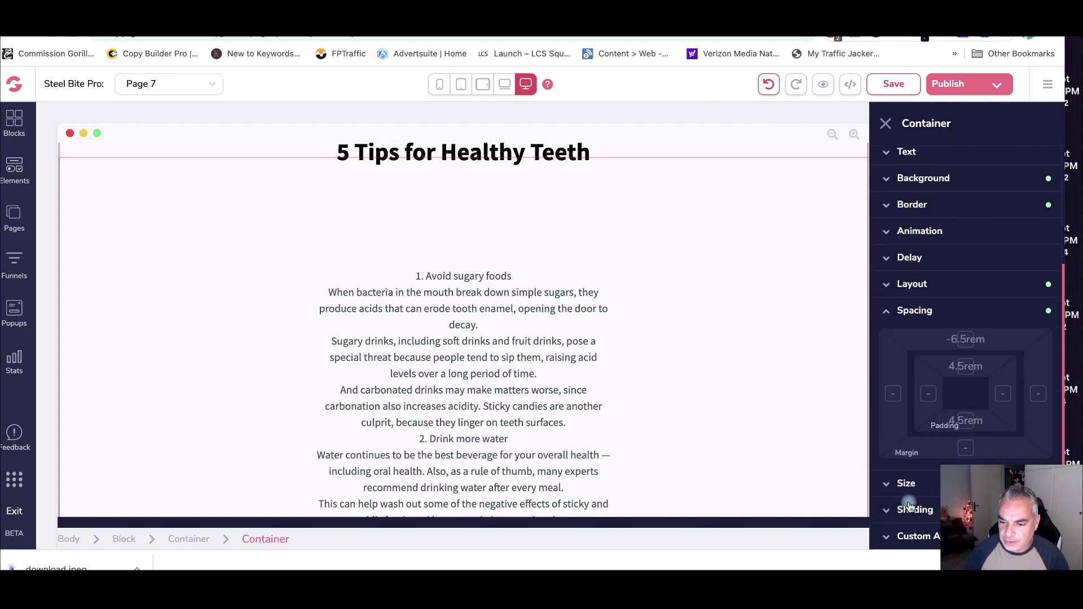
click(961, 372)
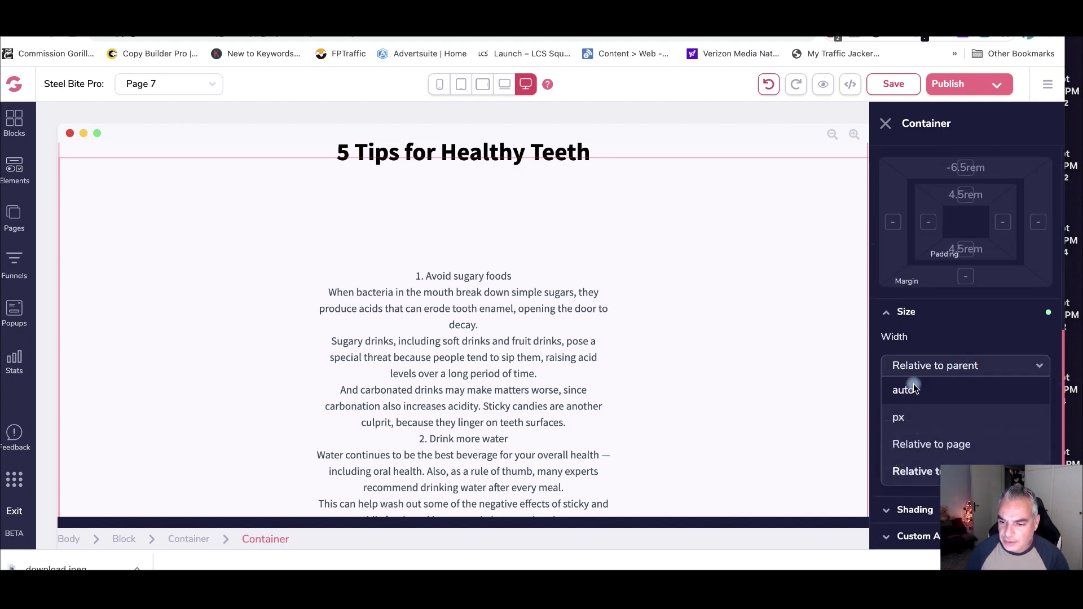
click(913, 384)
click(924, 402)
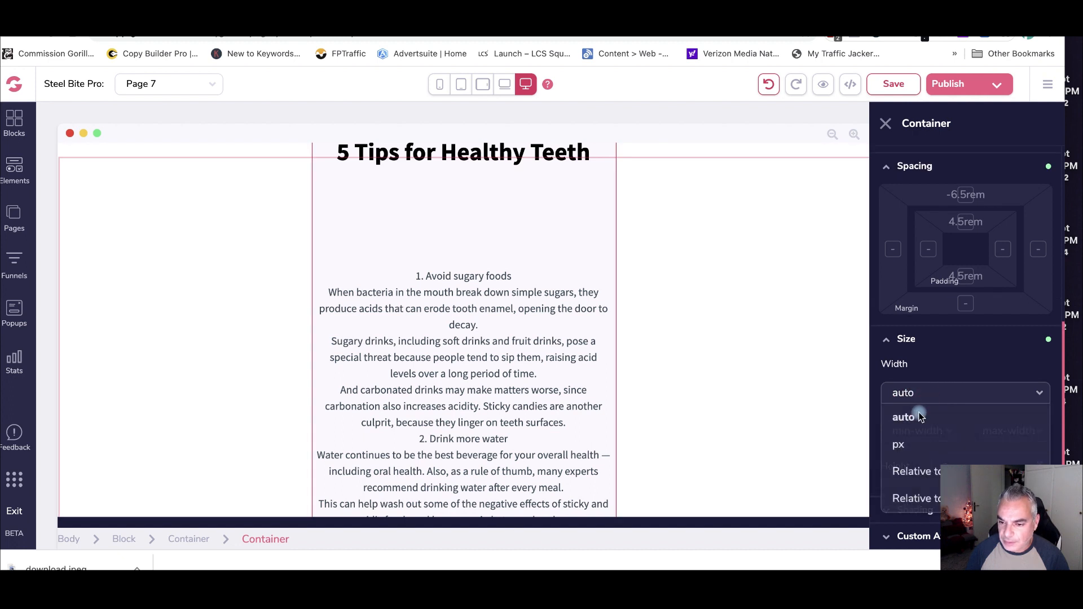
click(902, 441)
drag(912, 398, 1031, 400)
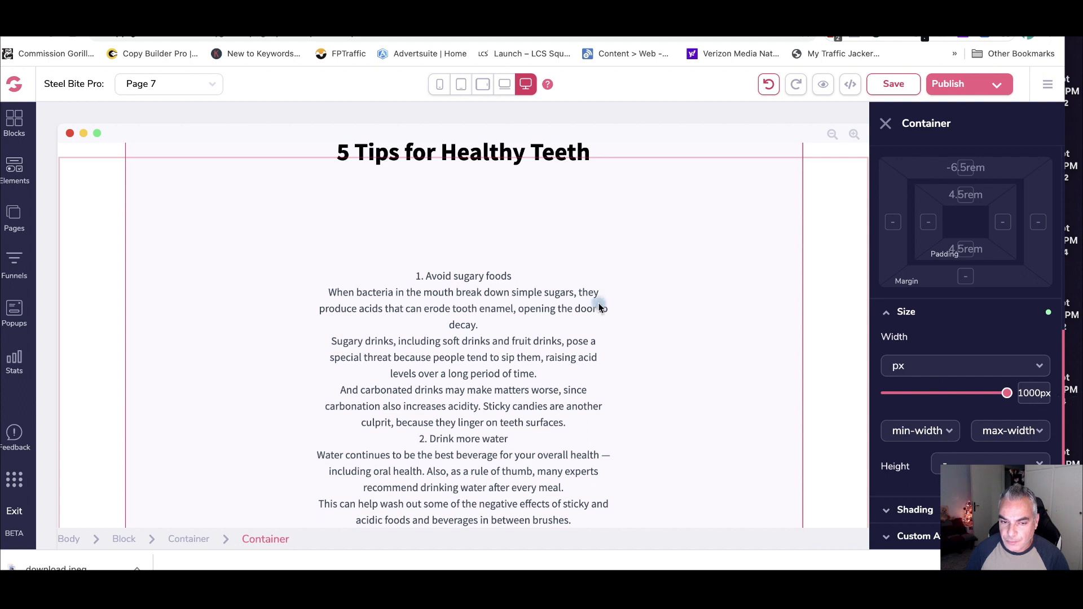
- Try to widen the first tips paragraph and delete the pasted tips text from the section
scroll(412, 295, up, 3)
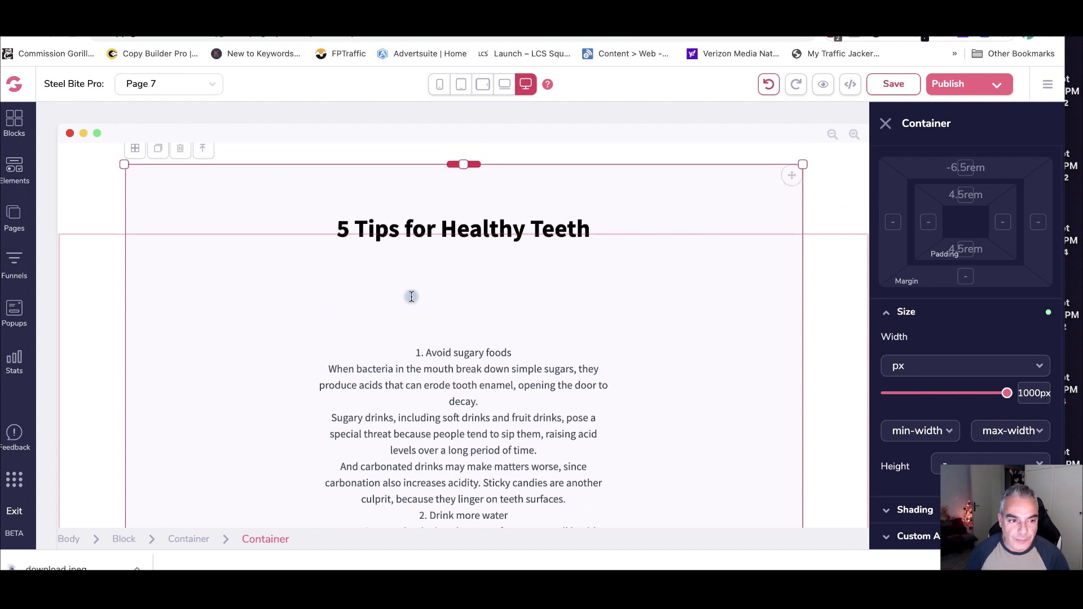
click(121, 344)
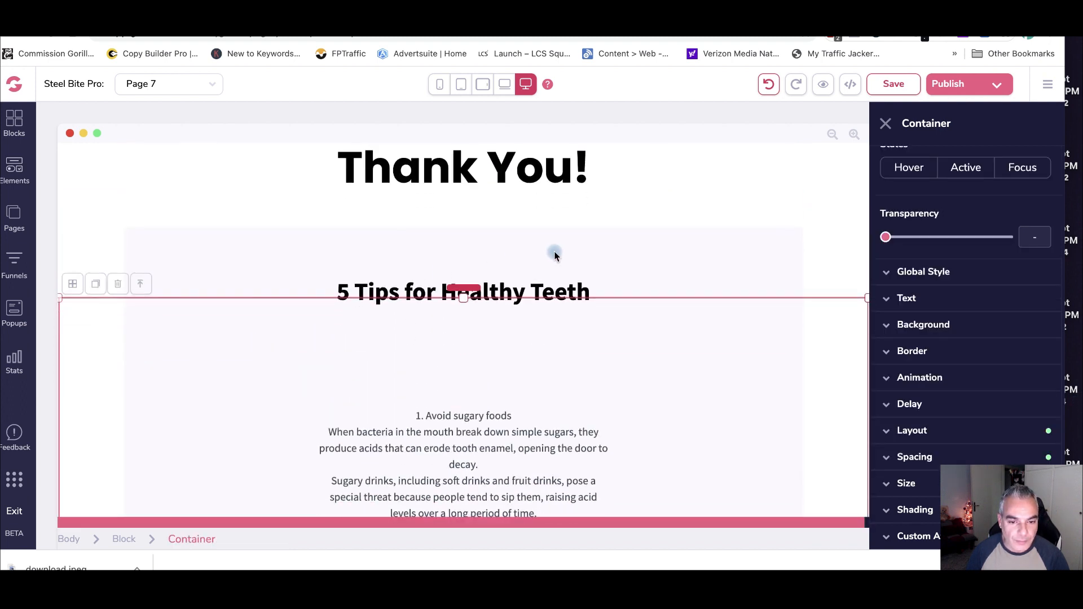
scroll(564, 339, down, 2)
click(598, 363)
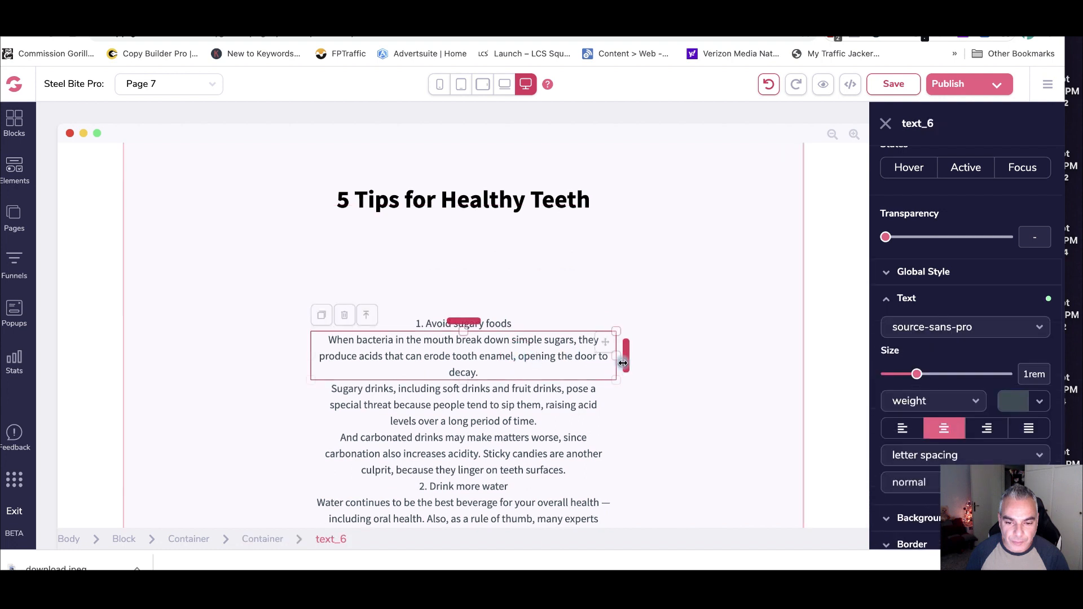
mouse_move(618, 359)
mouse_down()
mouse_move(871, 362)
mouse_move(635, 353)
mouse_up()
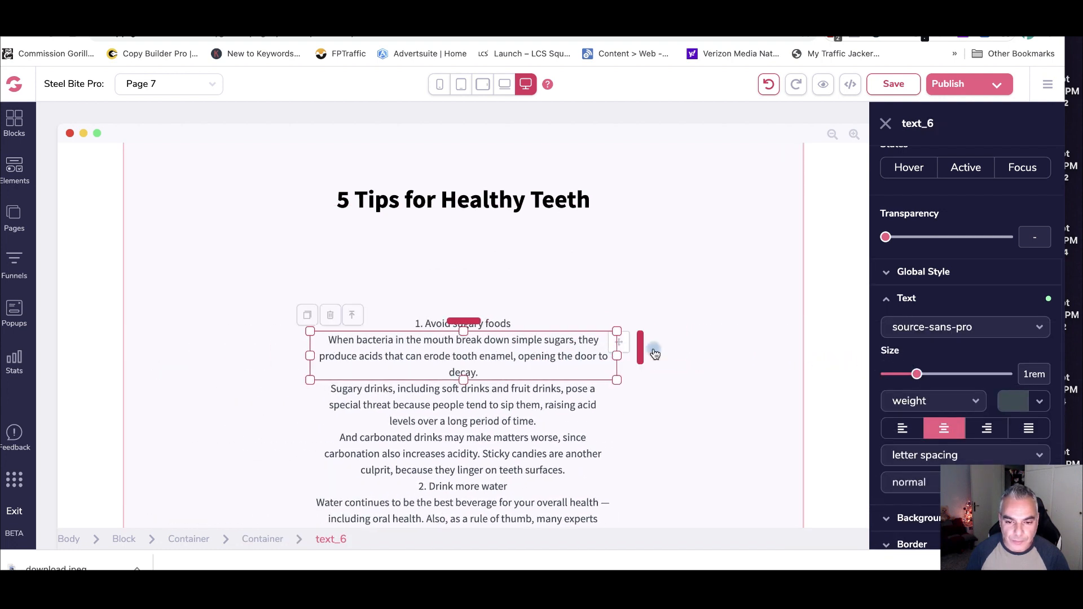
click(332, 314)
click(559, 332)
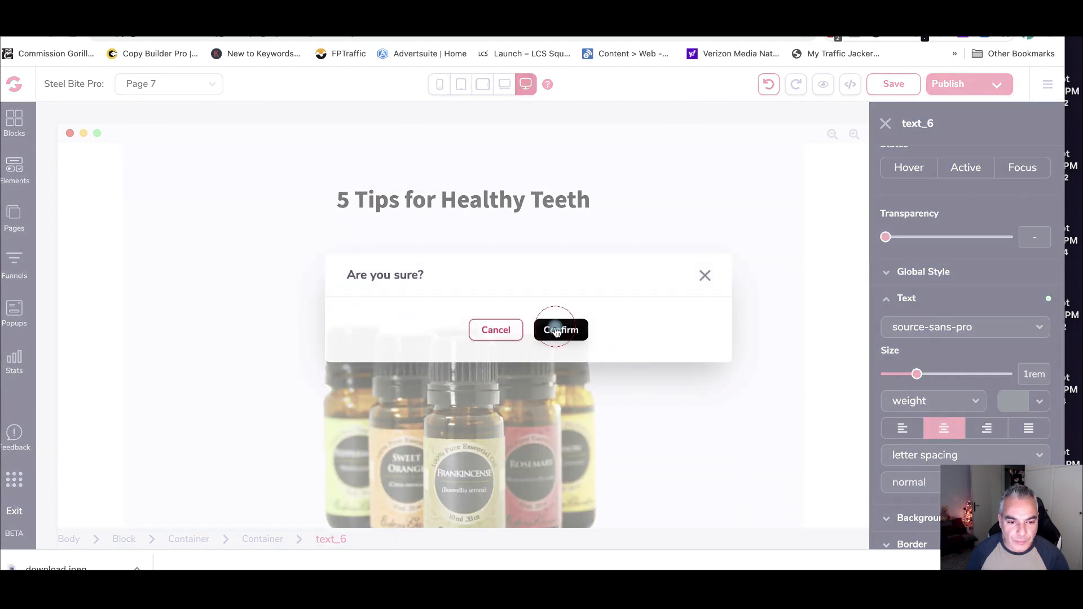
- Insert a one-column layout between the "5 Tips for Healthy Teeth" heading and the bottles image, and move it up closer to the heading
click(14, 170)
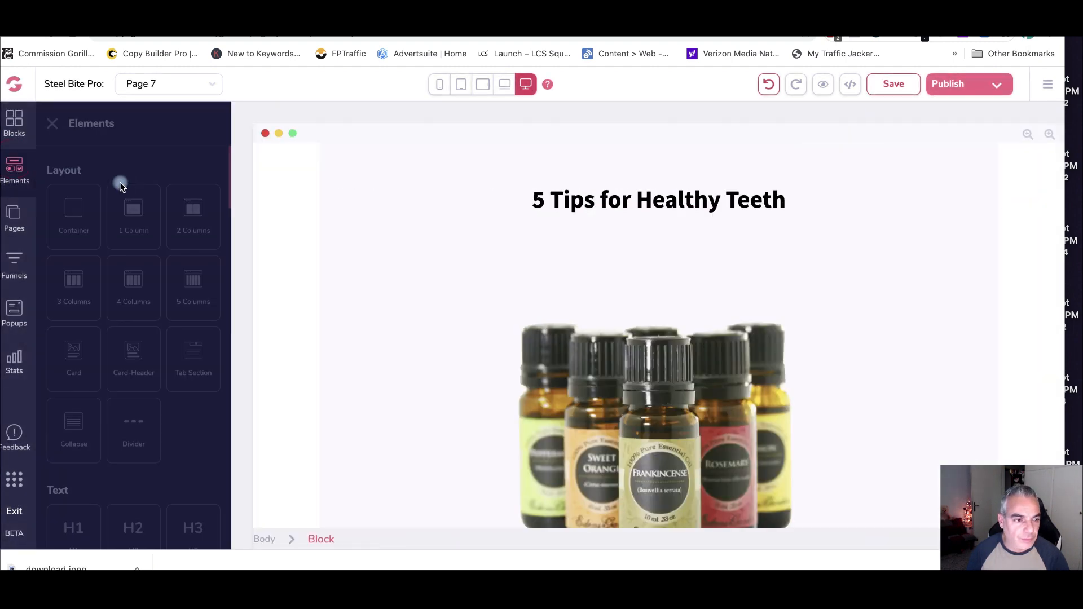
drag(141, 210, 659, 324)
click(655, 340)
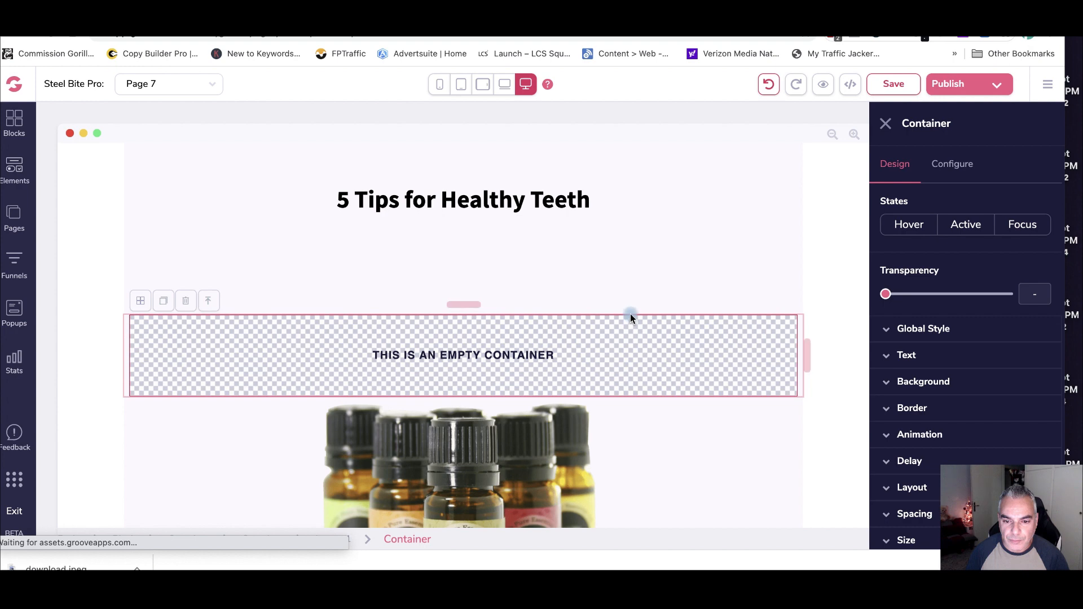
click(458, 307)
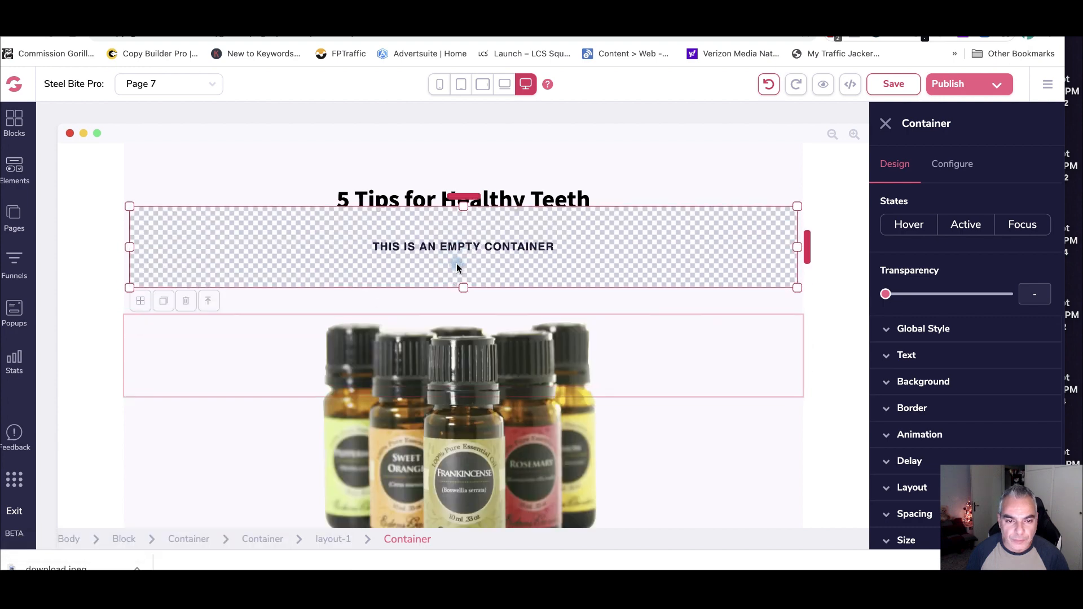
- Add a paragraph element inside the empty container below the tips heading
click(14, 169)
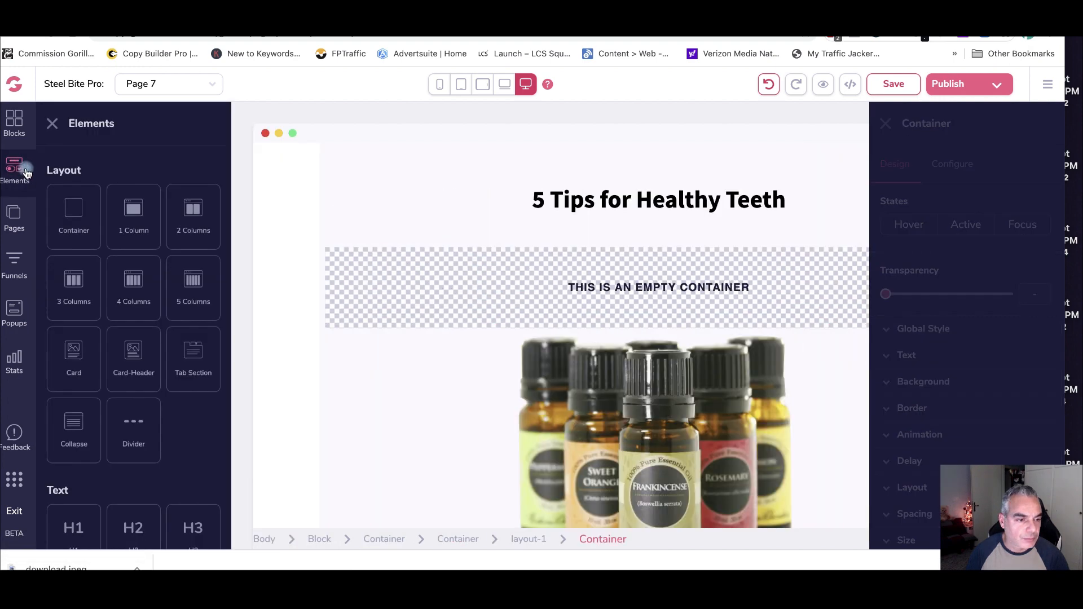
scroll(95, 277, down, 4)
scroll(82, 296, up, 3)
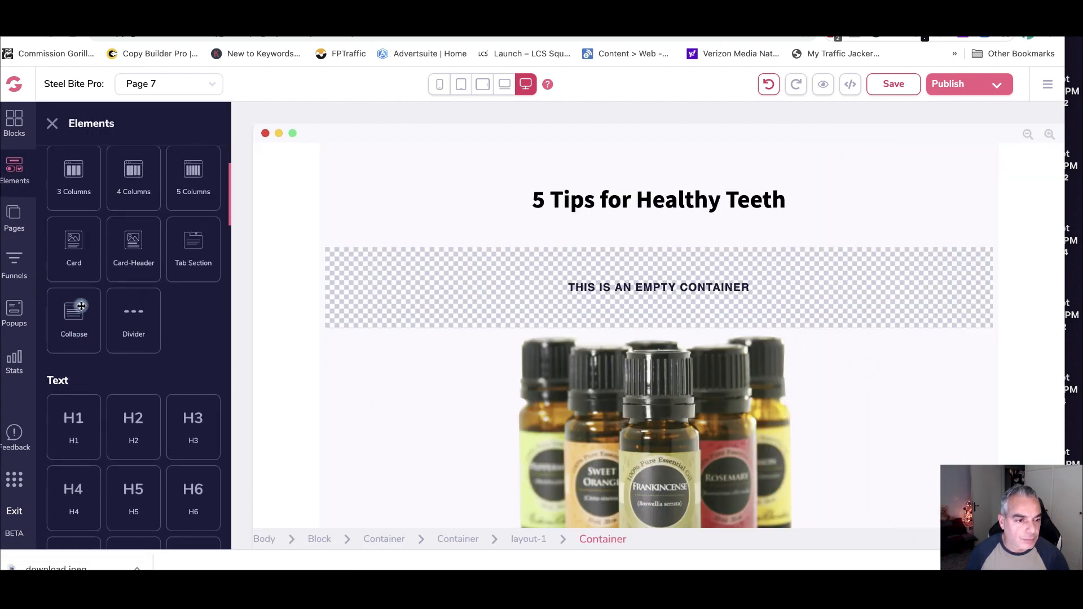
scroll(83, 304, up, 1)
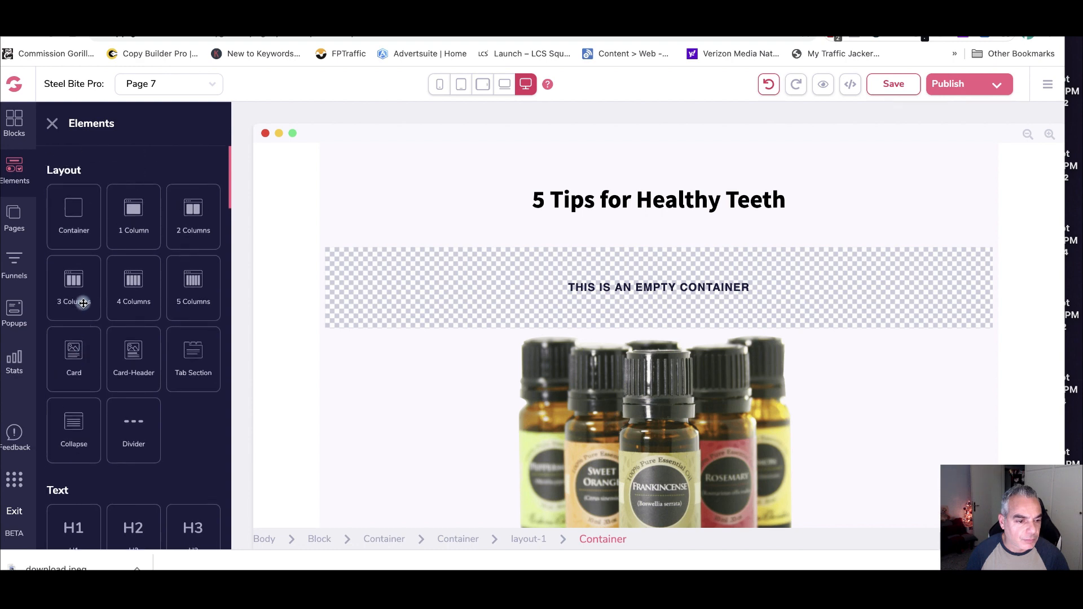
scroll(83, 303, down, 6)
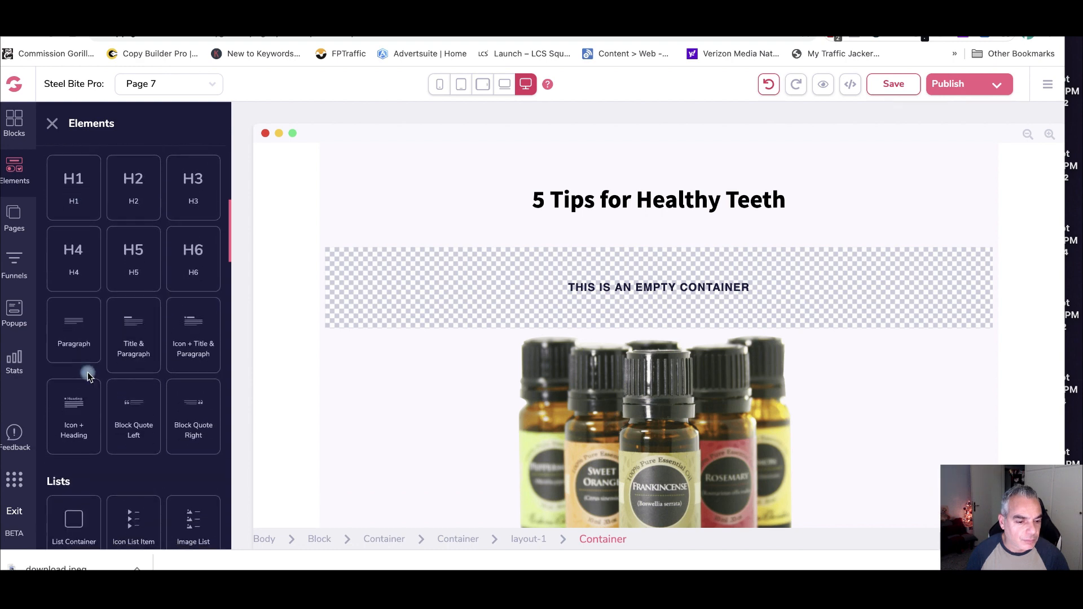
drag(85, 329, 533, 301)
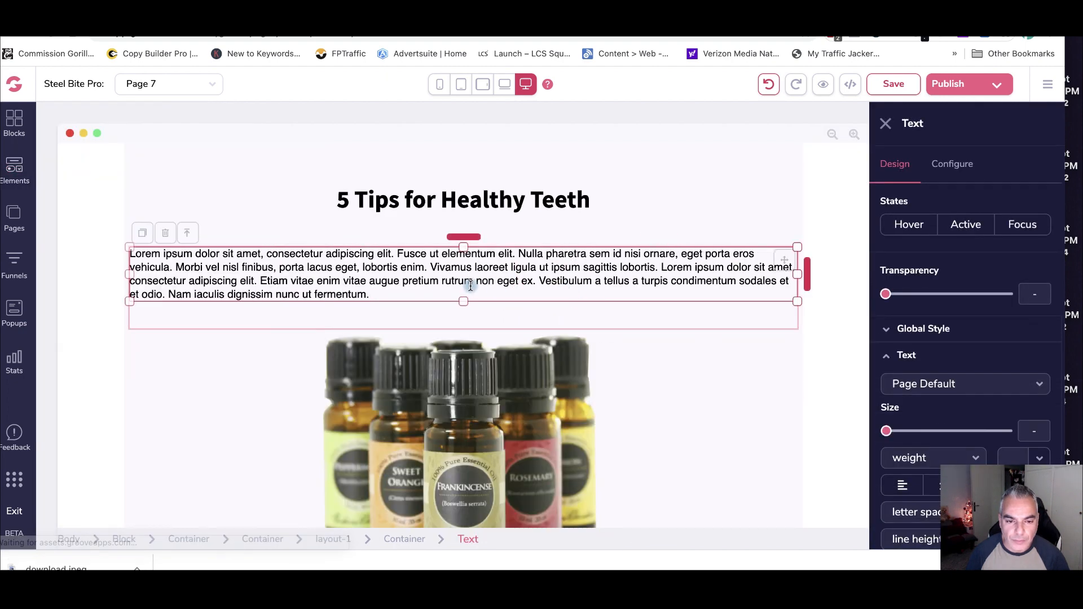
- Replace the new paragraph's placeholder text with the copied dental tips starting "1. Avoid sugary foods"
drag(473, 285, 243, 270)
click(378, 292)
key(ctrl+a)
key(ctrl+v)
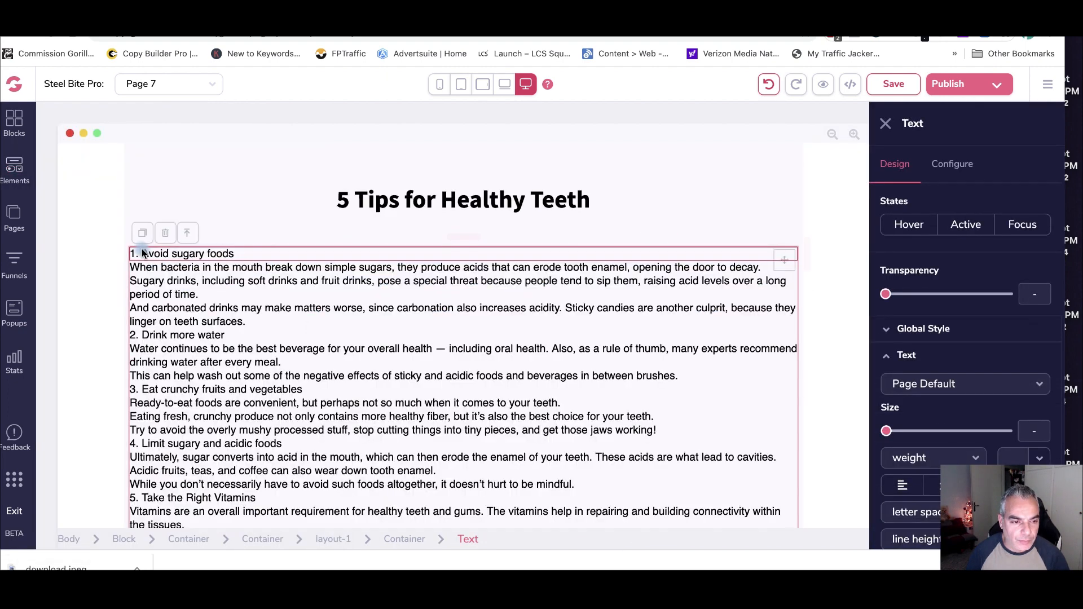
- Insert blank lines below the "1. Avoid sugary foods" title and both above and below the "2. Drink more water" title
key(Return)
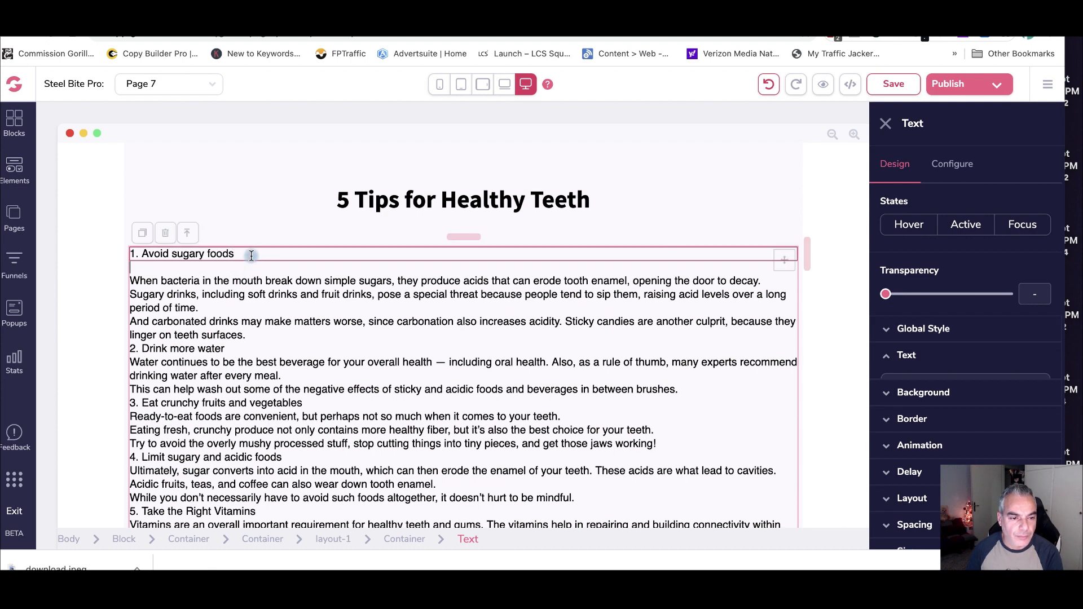
click(253, 348)
key(Return)
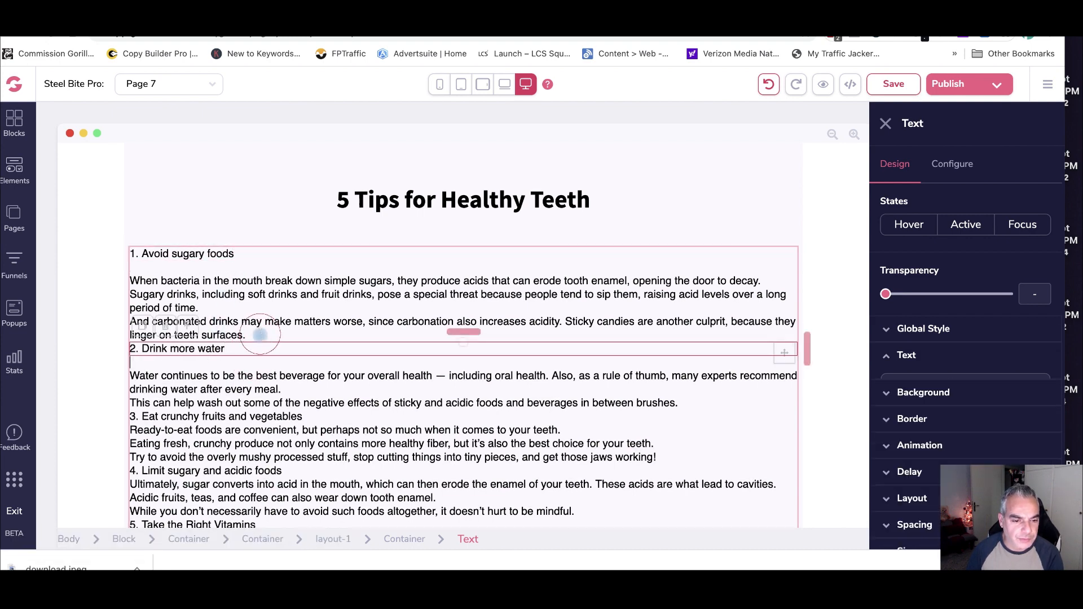
click(259, 334)
key(Return)
scroll(281, 378, down, 2)
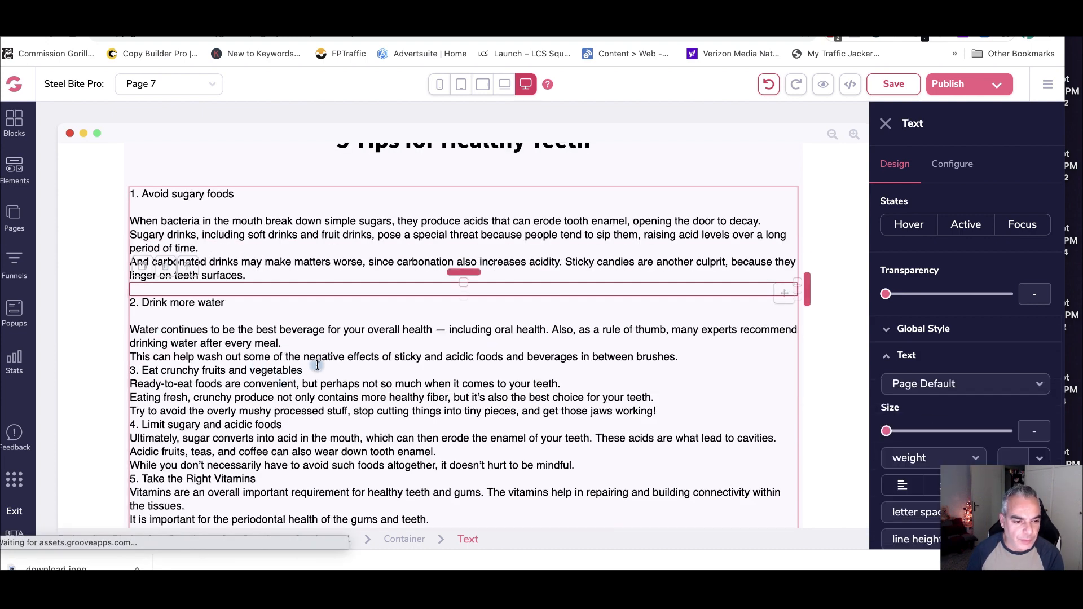
- Insert blank lines above and below the "3. Eat crunchy fruits and vegetables" title and before the "4. Limit sugary and acidic foods" title
key(Return)
click(339, 382)
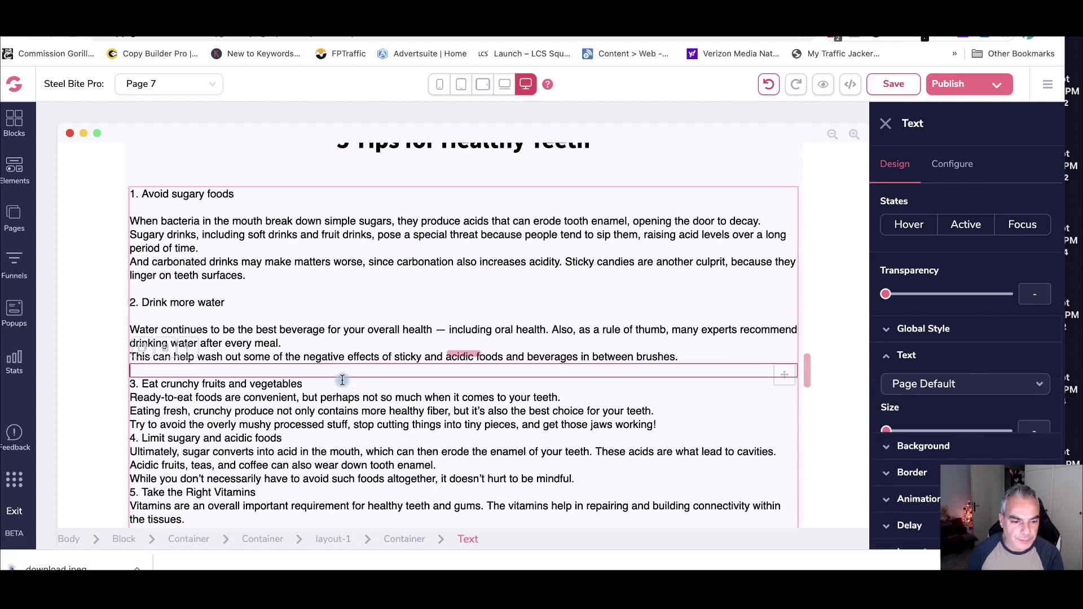
key(Return)
scroll(344, 382, down, 2)
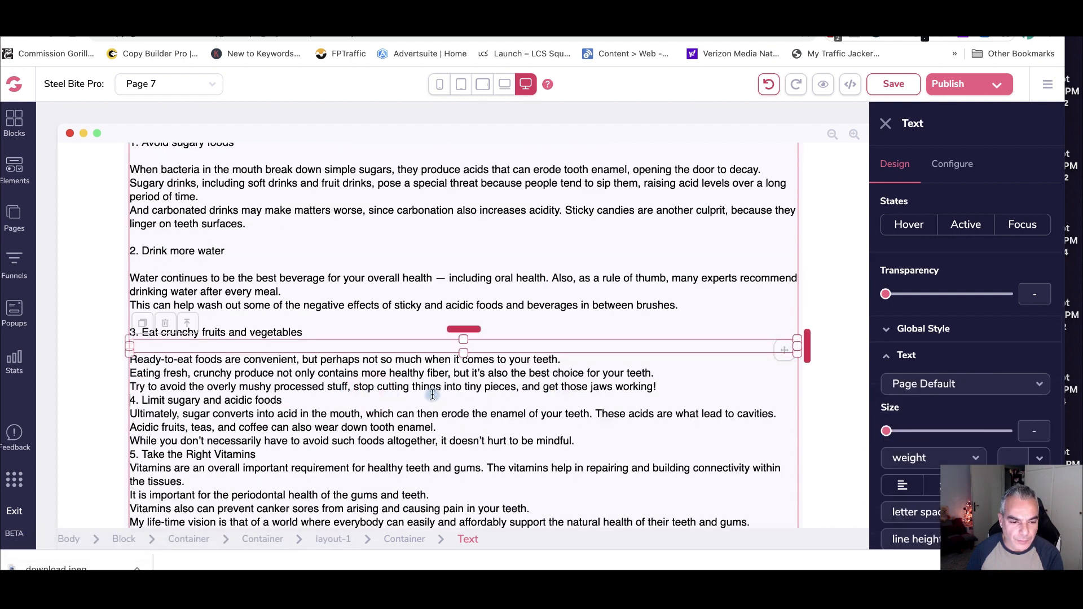
click(680, 382)
key(Return)
scroll(285, 341, down, 3)
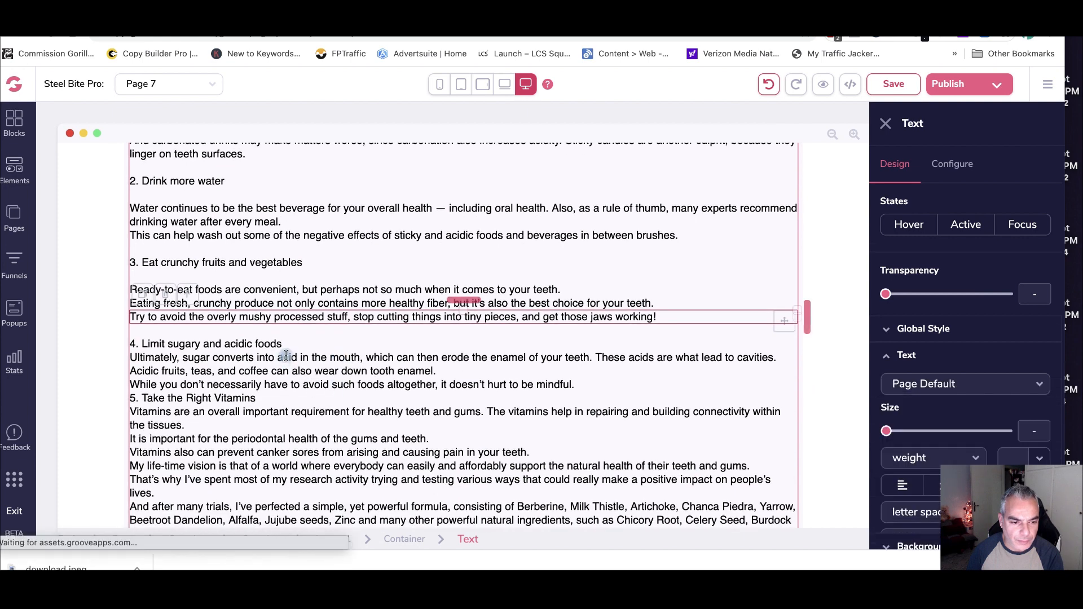
- Insert blank lines below the "4. Limit sugary and acidic foods" title and before "5. Take the Right Vitamins", keeping the preceding sentence's full stop in place
click(286, 341)
key(Return)
scroll(286, 358, down, 1)
click(371, 373)
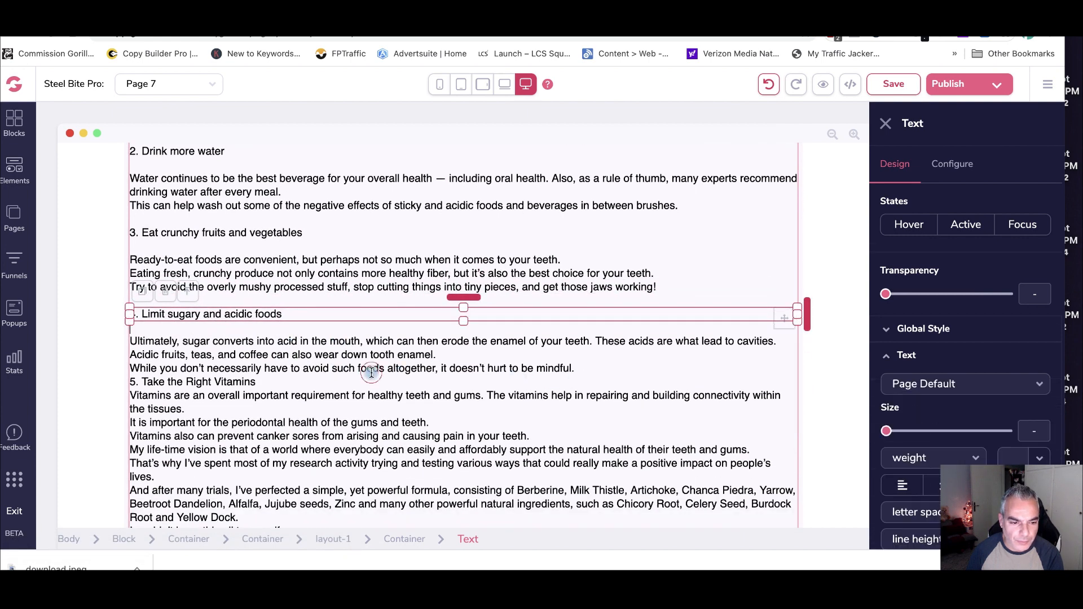
click(573, 368)
key(Return)
scroll(176, 386, down, 1)
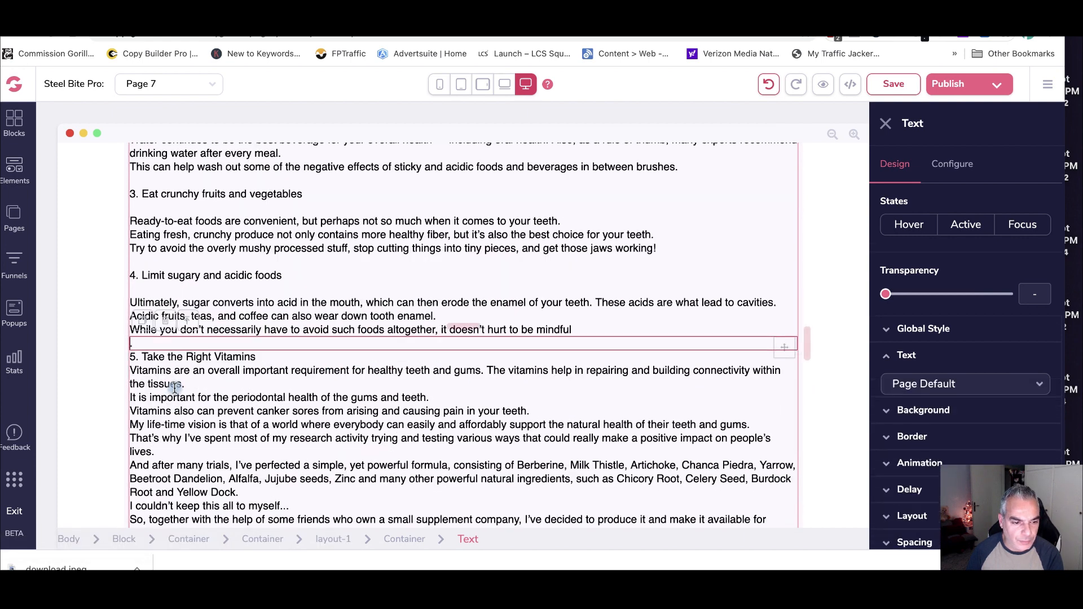
key(BackSpace)
click(587, 330)
key(Return)
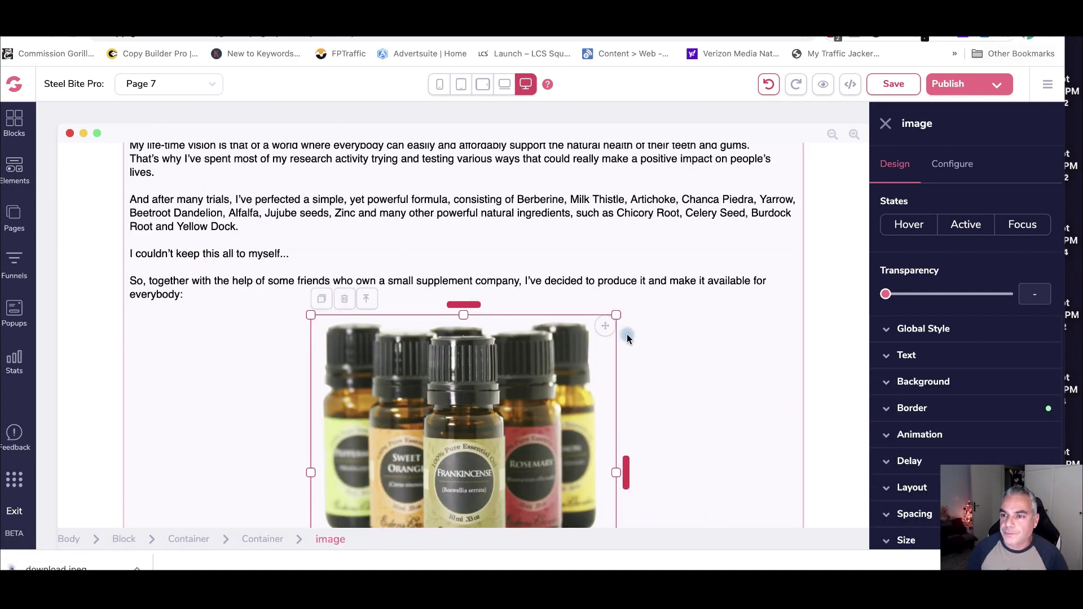
- Extend the "Thank You!" heading with the words "Based on Your Answers"
scroll(544, 360, up, 10)
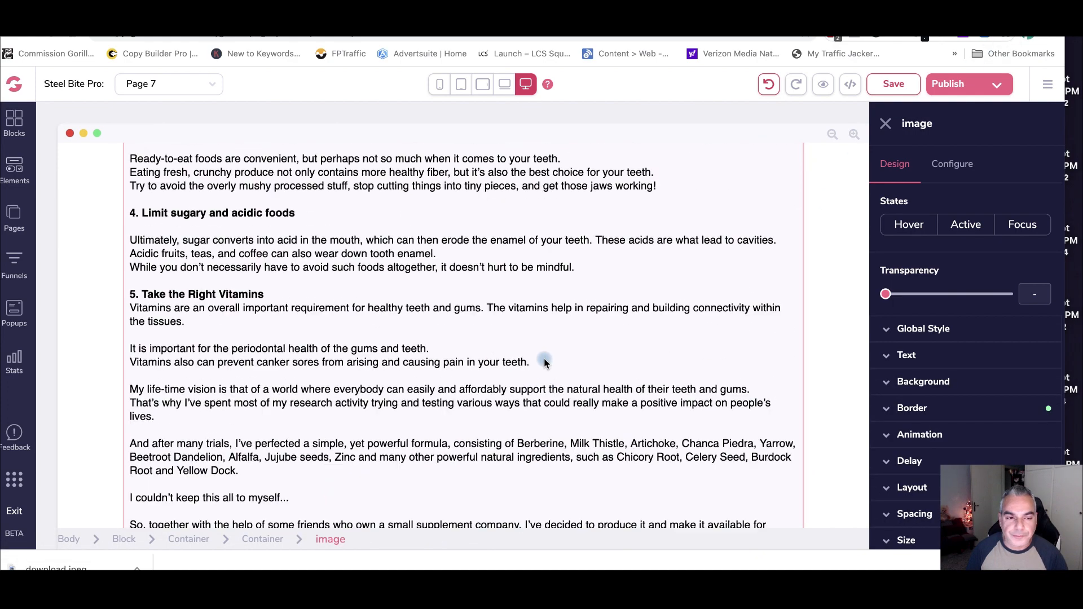
scroll(544, 360, up, 3)
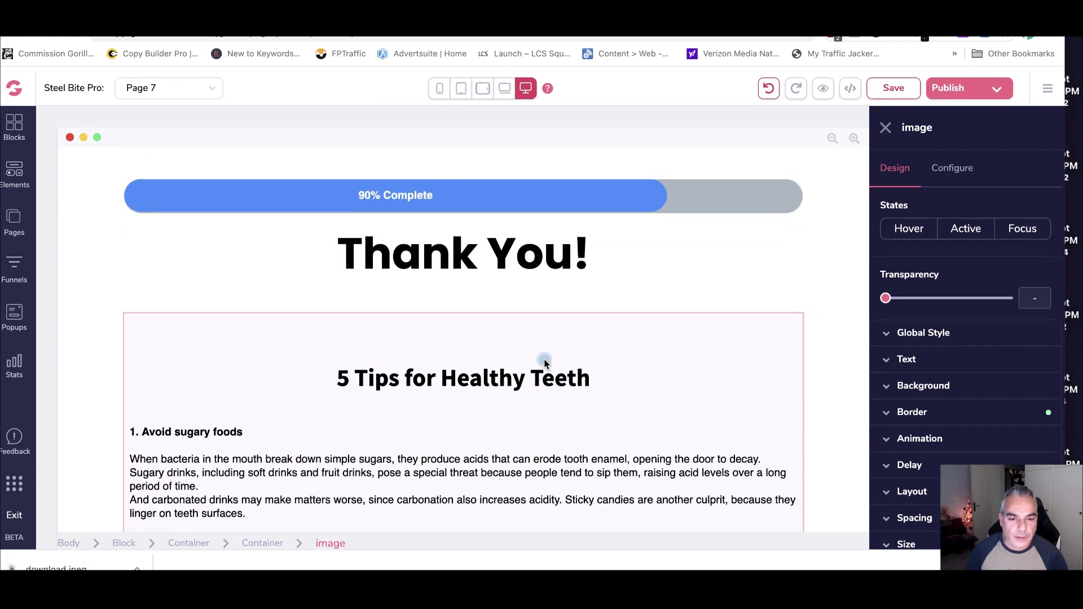
click(590, 254)
text(Base)
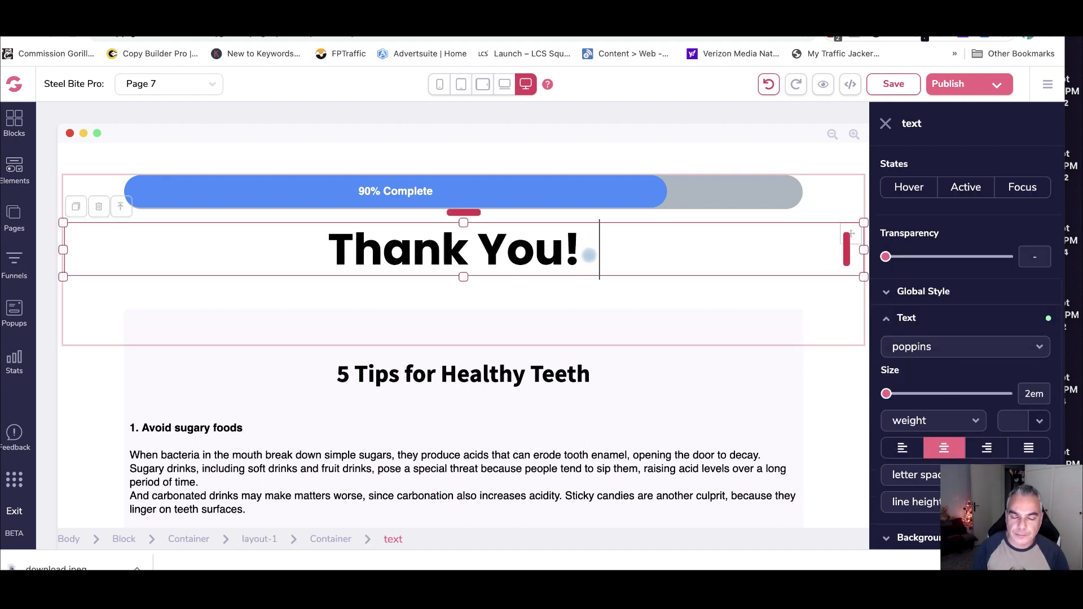
text(d on  Your q)
key(BackSpace)
text(Answeres)
key(BackSpace)
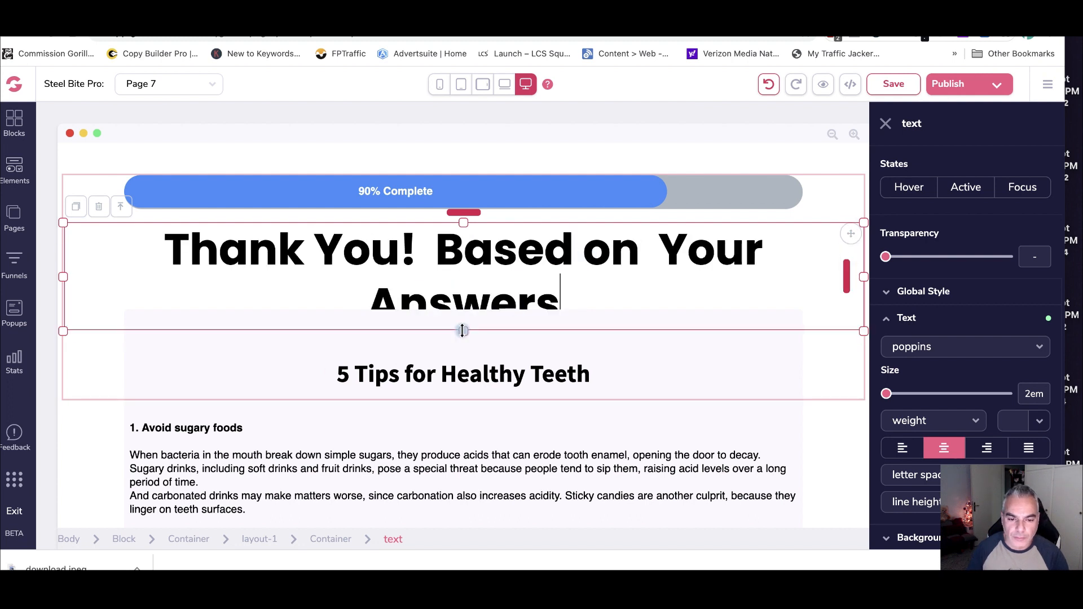
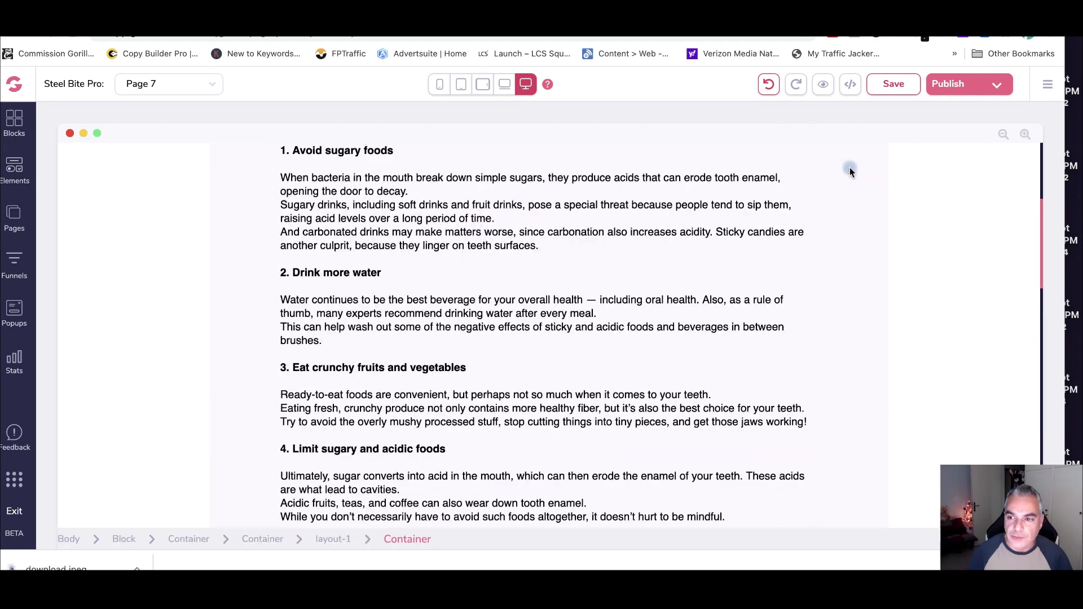
- Save the thank-you page and switch to the advertorial page
click(894, 83)
scroll(160, 252, up, 2)
scroll(164, 246, up, 3)
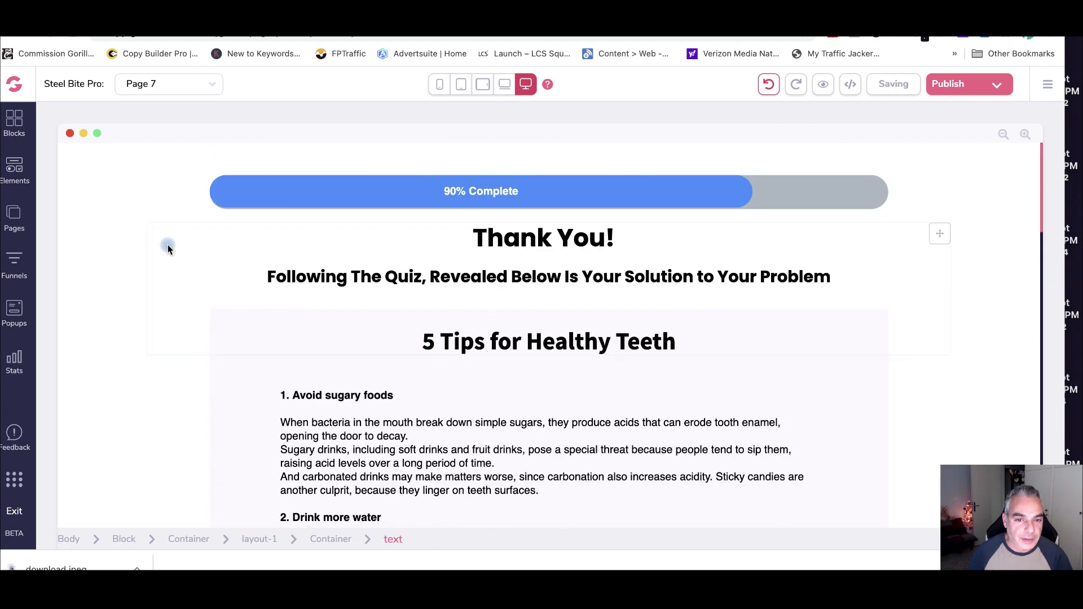
click(167, 244)
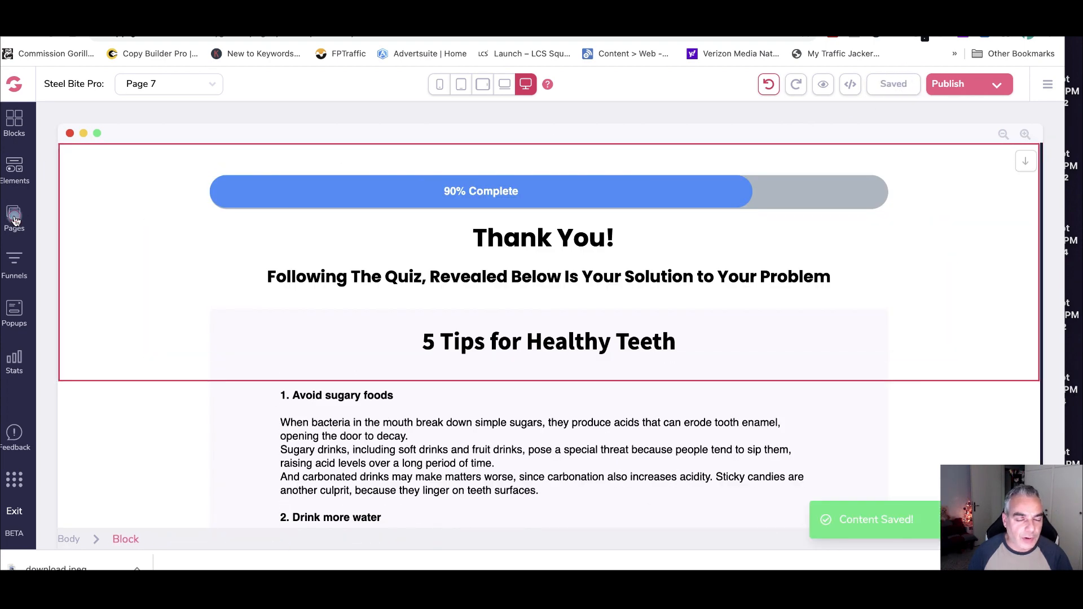
click(14, 223)
click(153, 242)
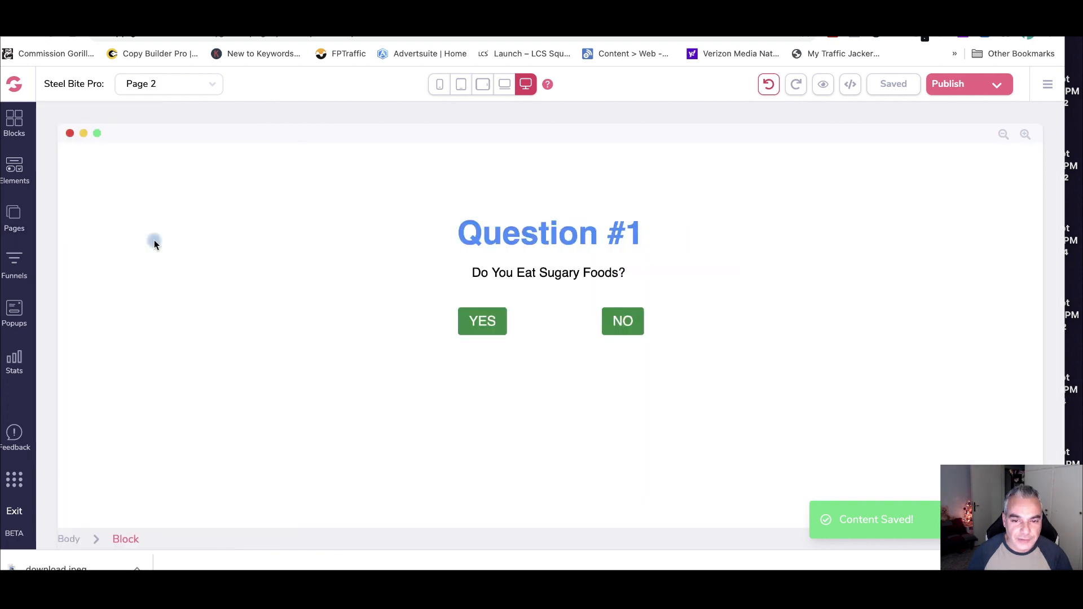
click(14, 219)
click(146, 212)
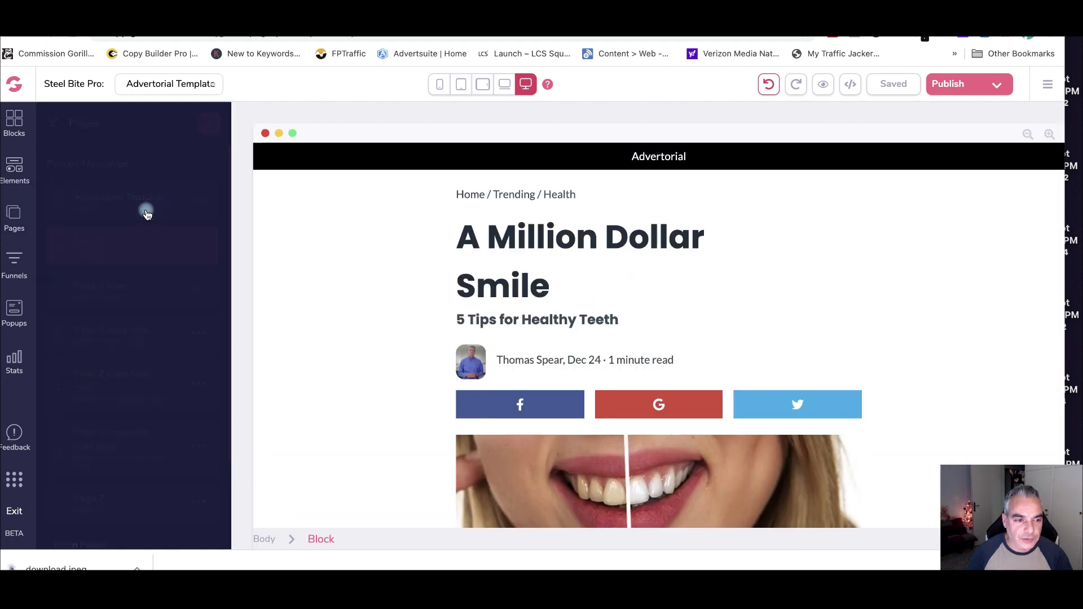
- Open the link target choices for the green "TAKE THIS QUICK QUIZ FOR HEALTHIER AND WHITER TEETH" button
scroll(564, 338, down, 10)
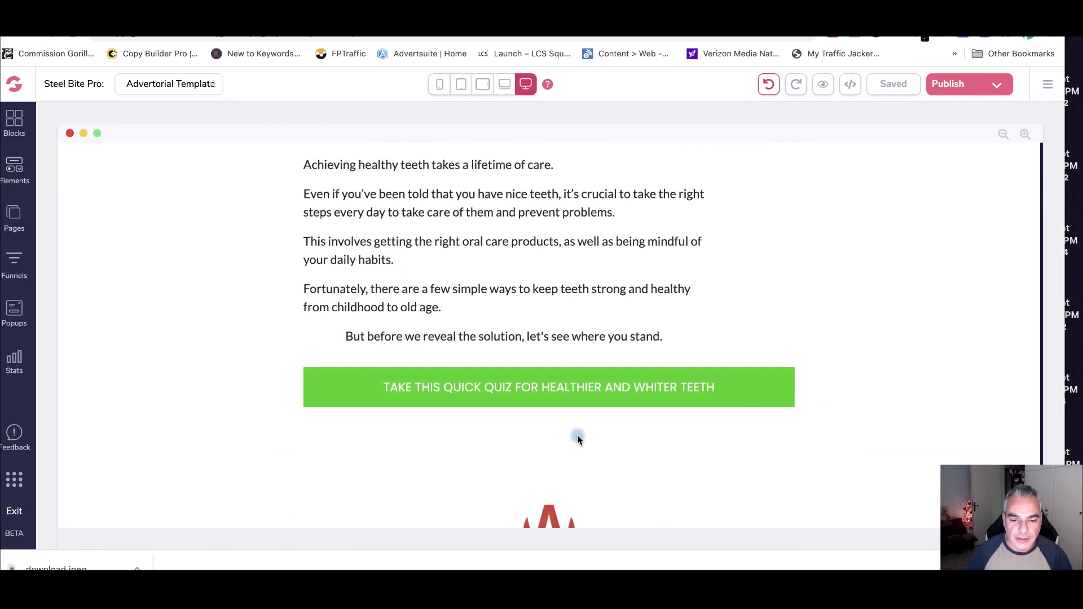
click(556, 409)
click(566, 389)
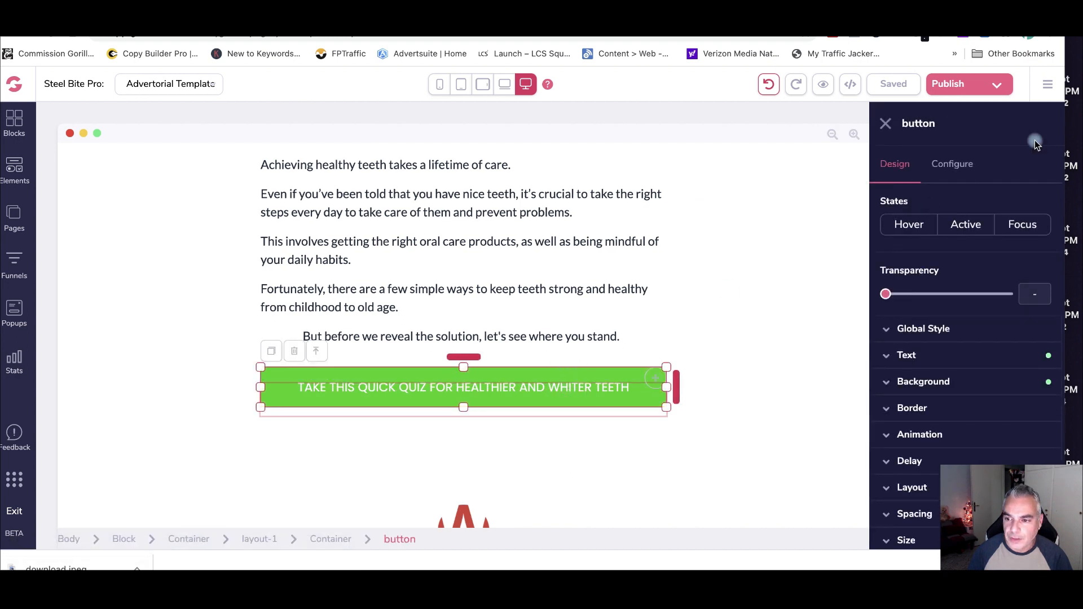
click(957, 163)
click(966, 289)
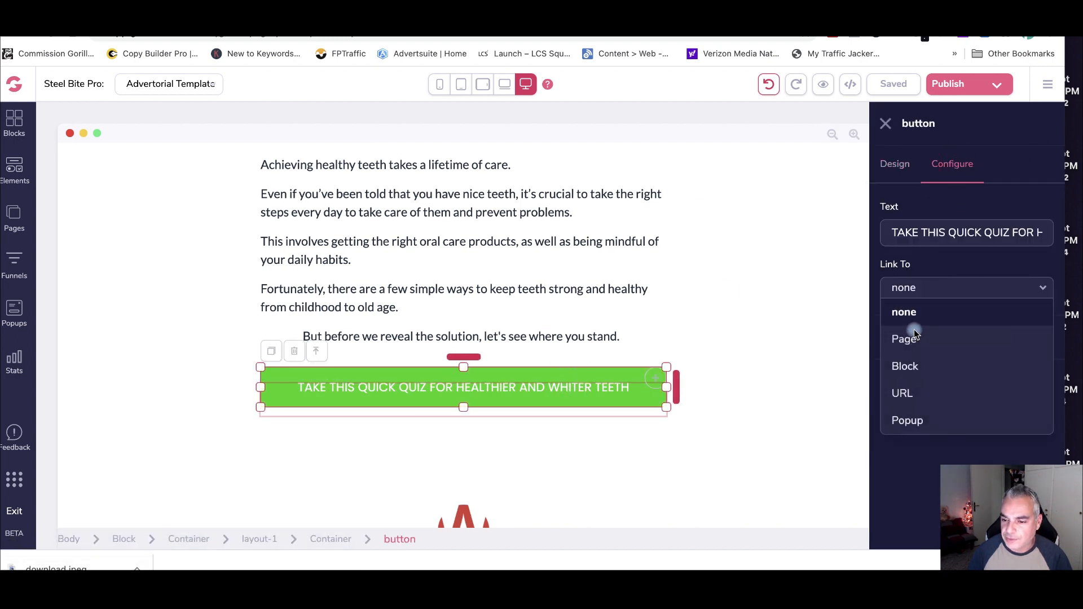
- Link the green "TAKE THIS QUICK QUIZ FOR HEALTHIER AND WHITER TEETH" button to the page Page 2 and apply the change
click(909, 342)
click(941, 339)
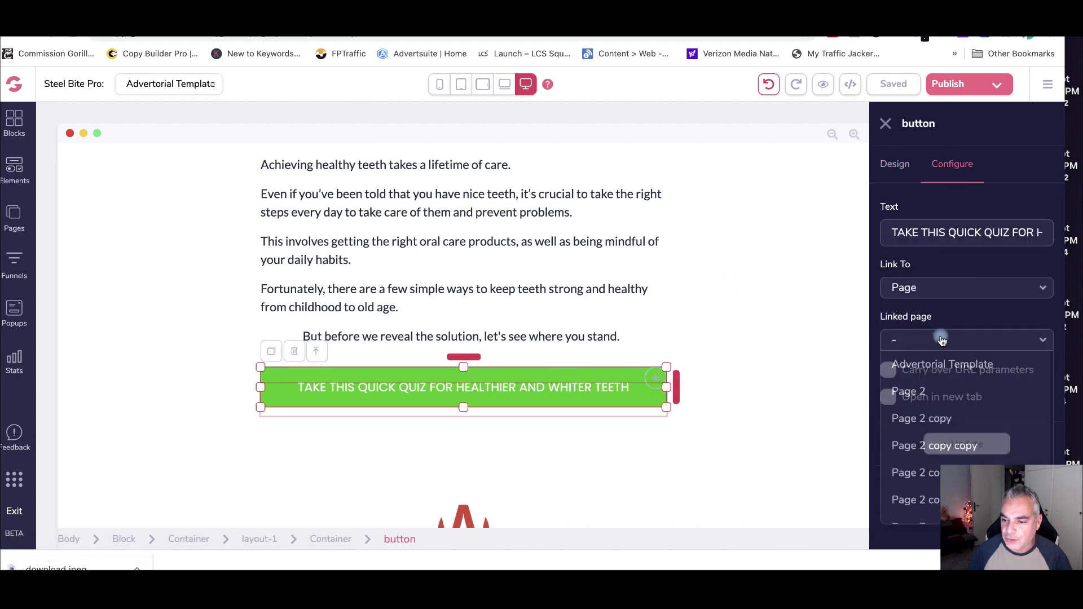
click(925, 391)
click(963, 447)
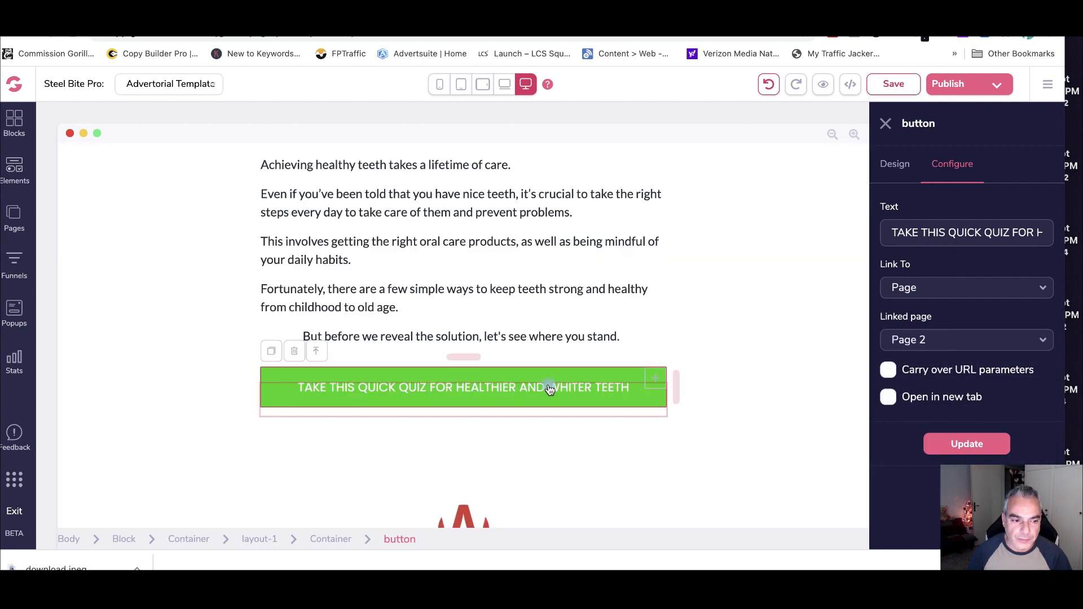
- Open Page 2 and link the YES button under Question #1 to the page Page 2 copy
click(14, 217)
click(86, 251)
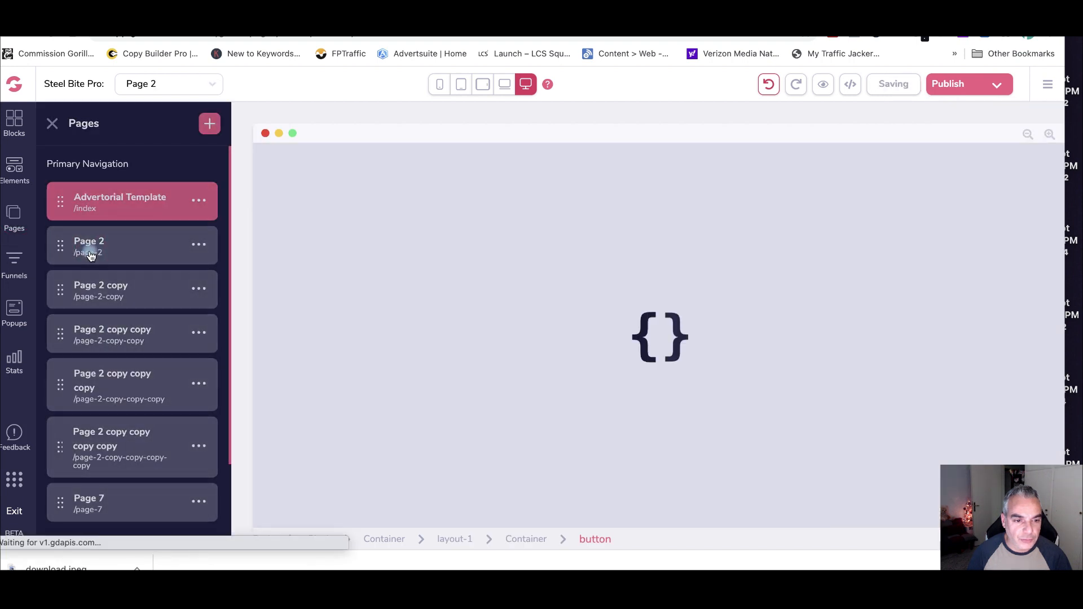
click(479, 324)
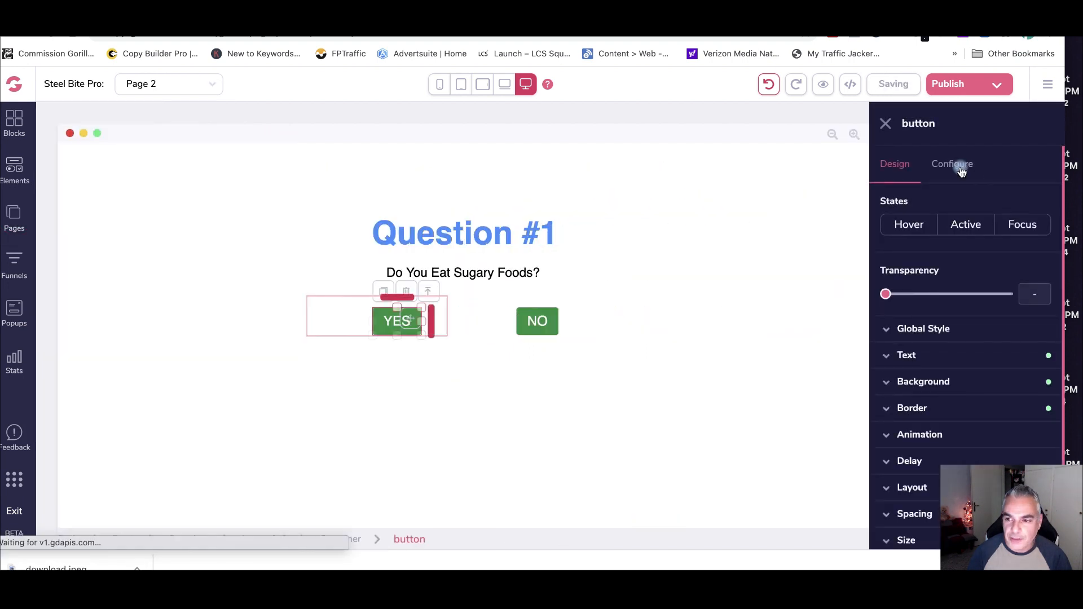
click(955, 165)
click(951, 289)
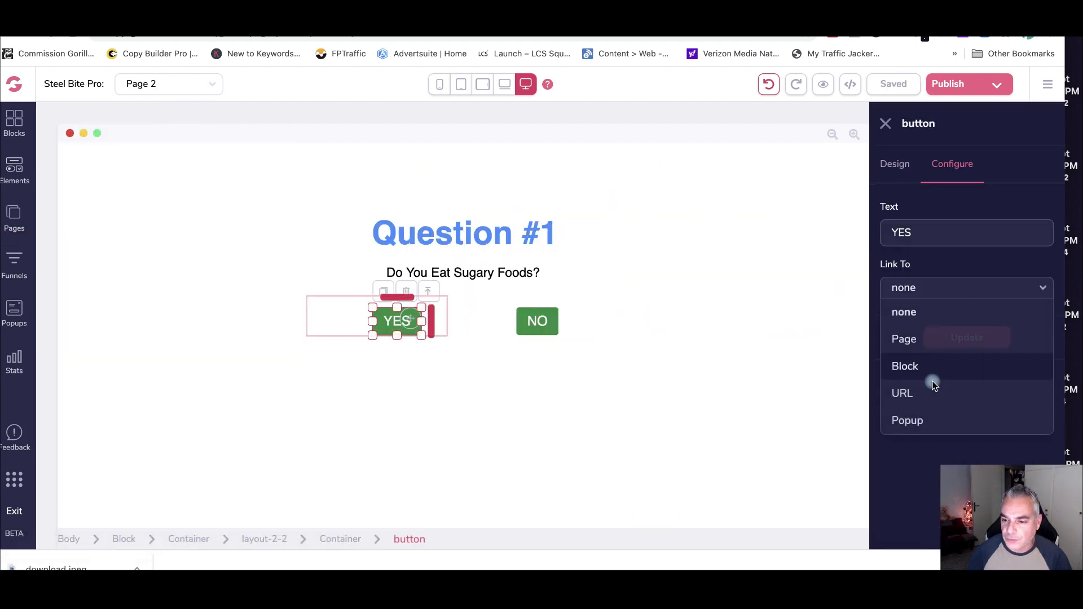
click(914, 342)
click(964, 340)
click(932, 419)
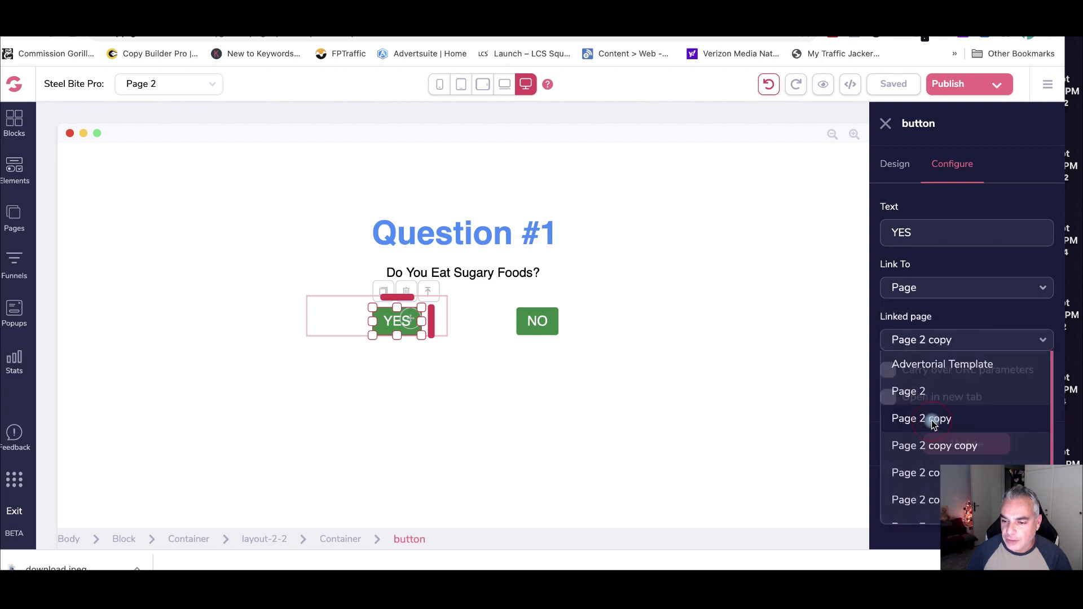
click(968, 441)
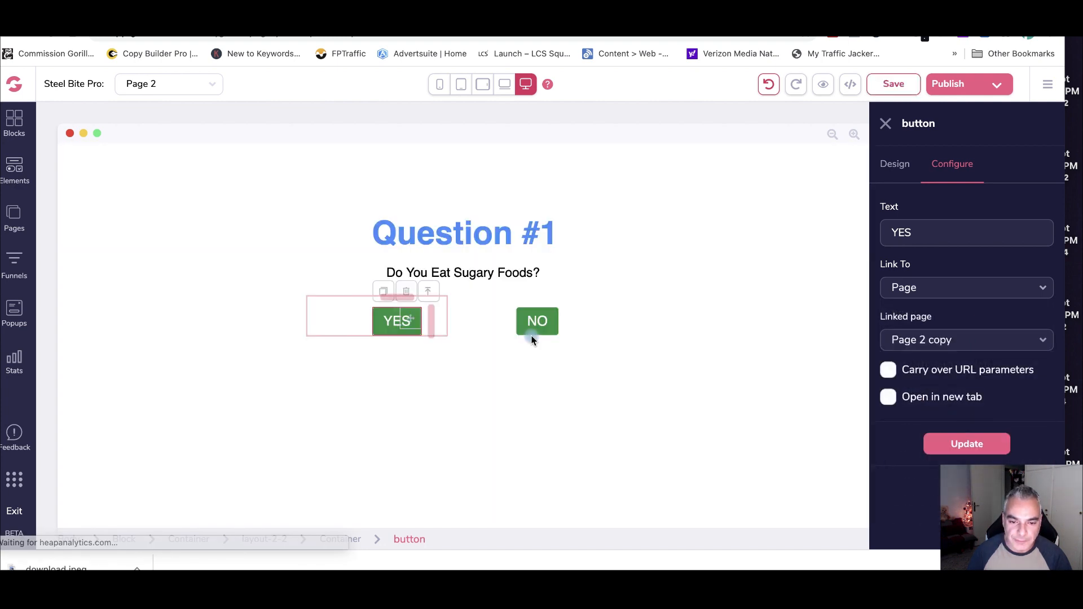
- Link the NO button under Question #1 to the page Page 2 copy and apply the change
click(537, 327)
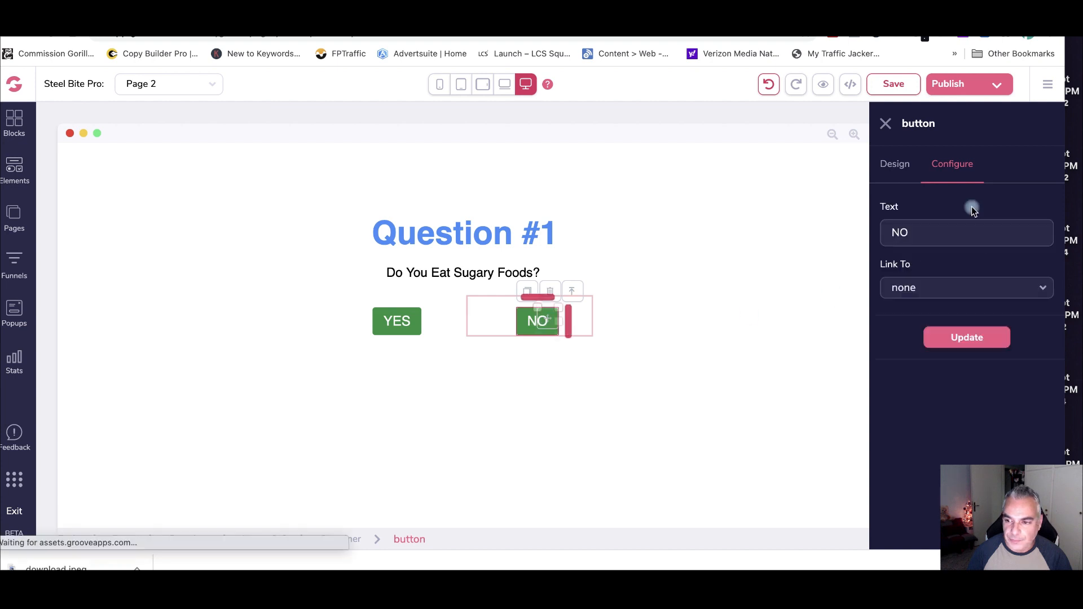
click(945, 294)
click(931, 339)
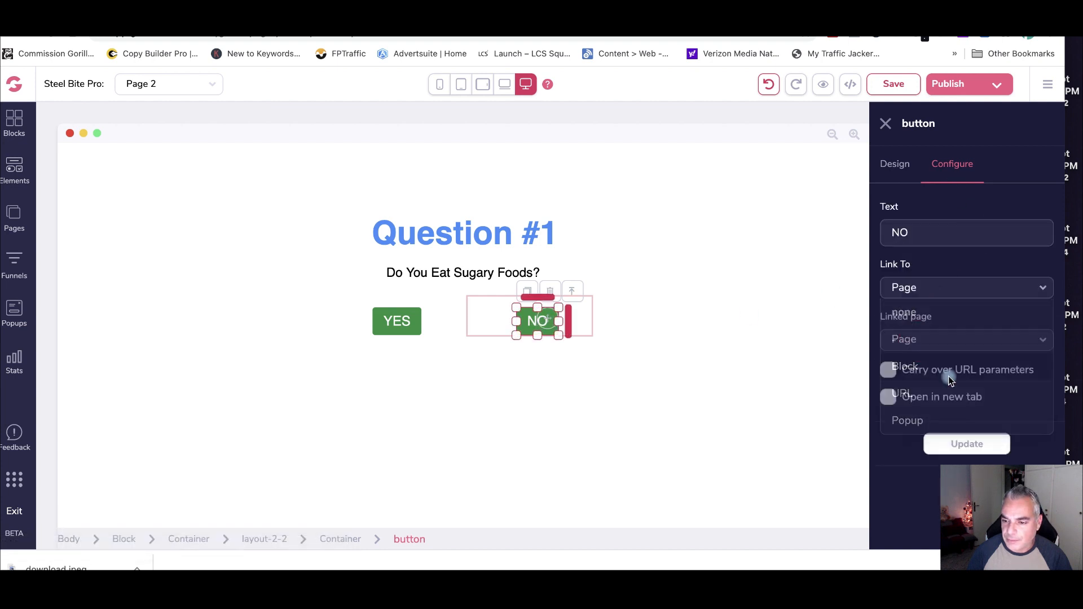
click(921, 345)
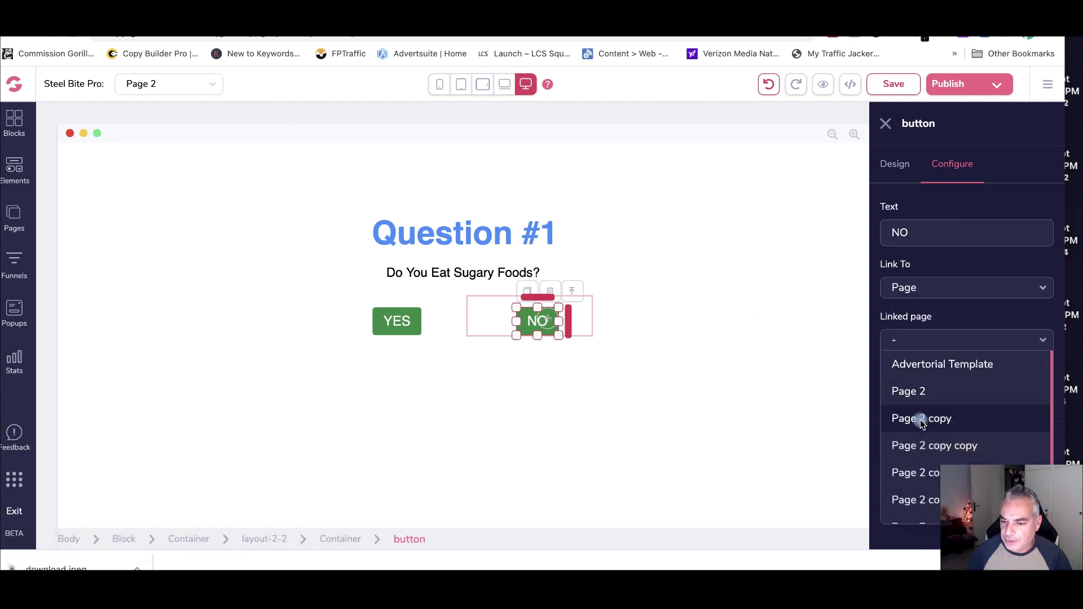
click(922, 421)
click(960, 444)
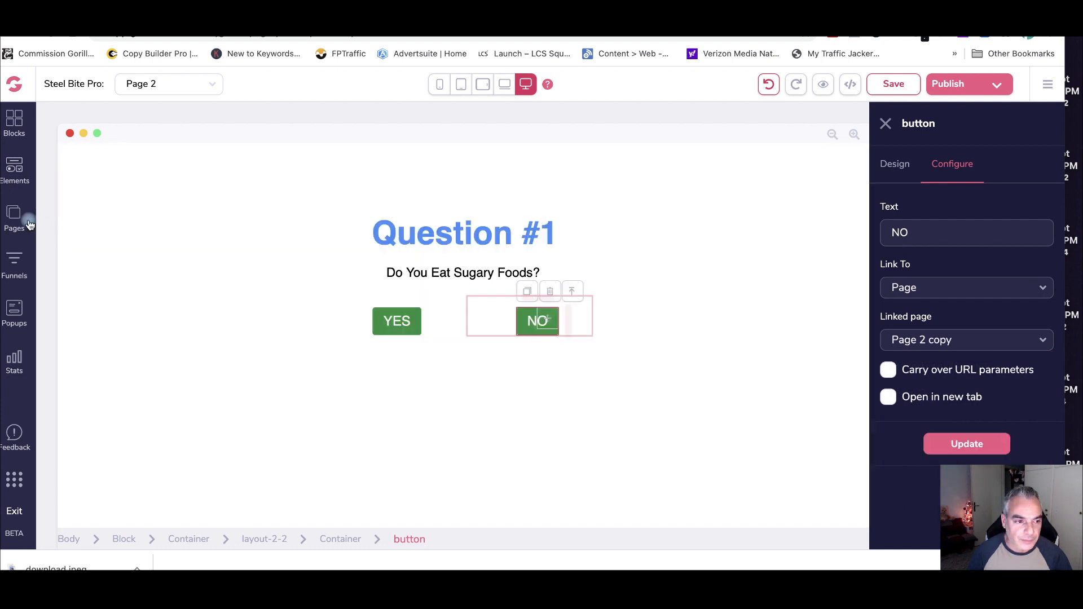
- Open Page 2 copy and link the YES button under Question #2 to the page Page 2 copy copy
click(14, 217)
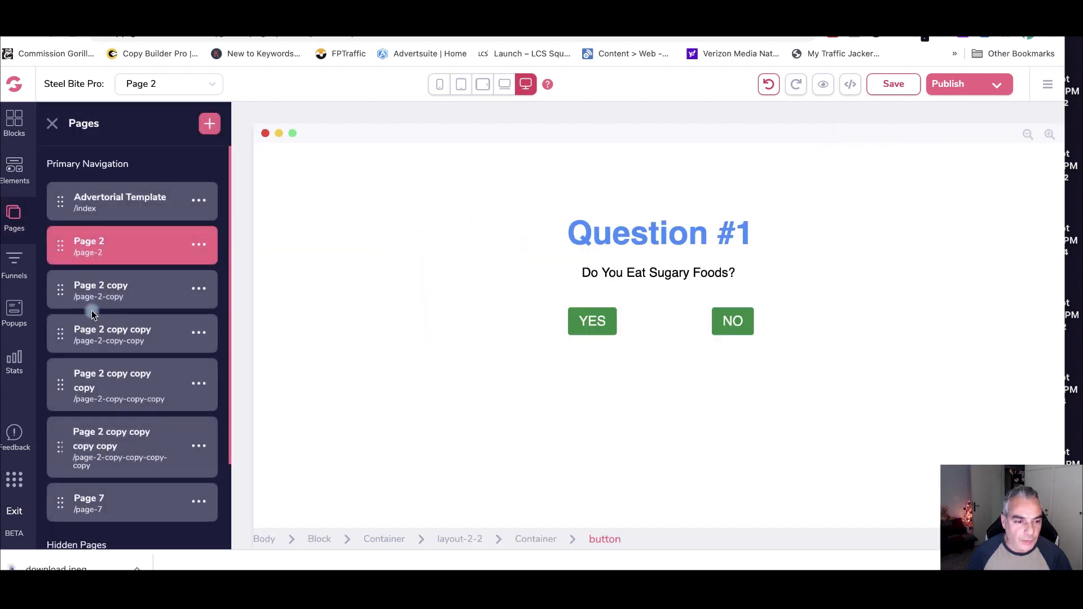
click(131, 303)
click(489, 320)
click(953, 163)
click(934, 299)
click(910, 341)
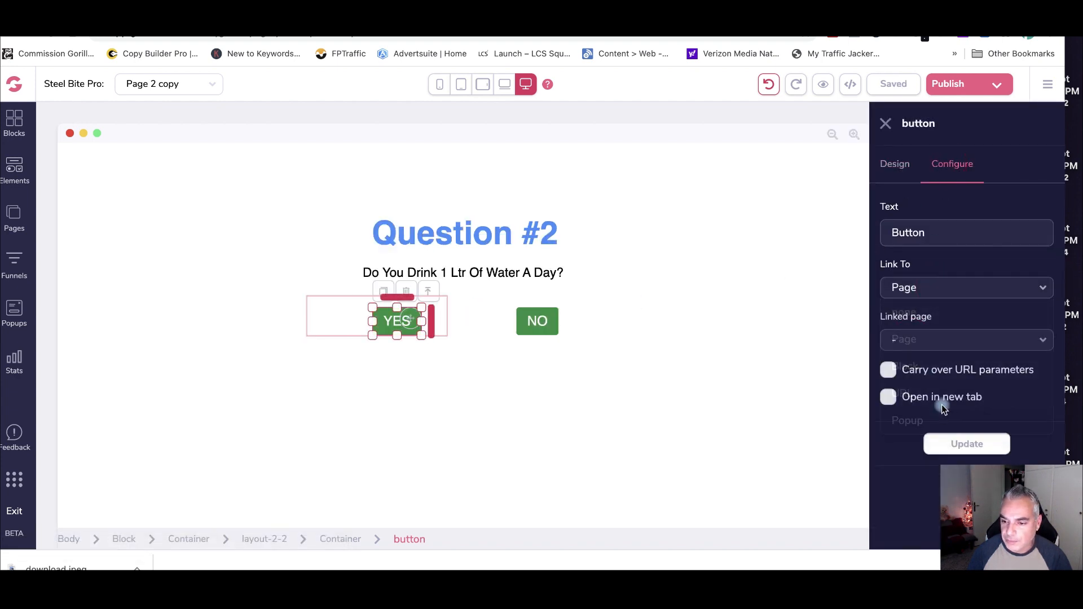
click(953, 345)
click(926, 444)
click(946, 446)
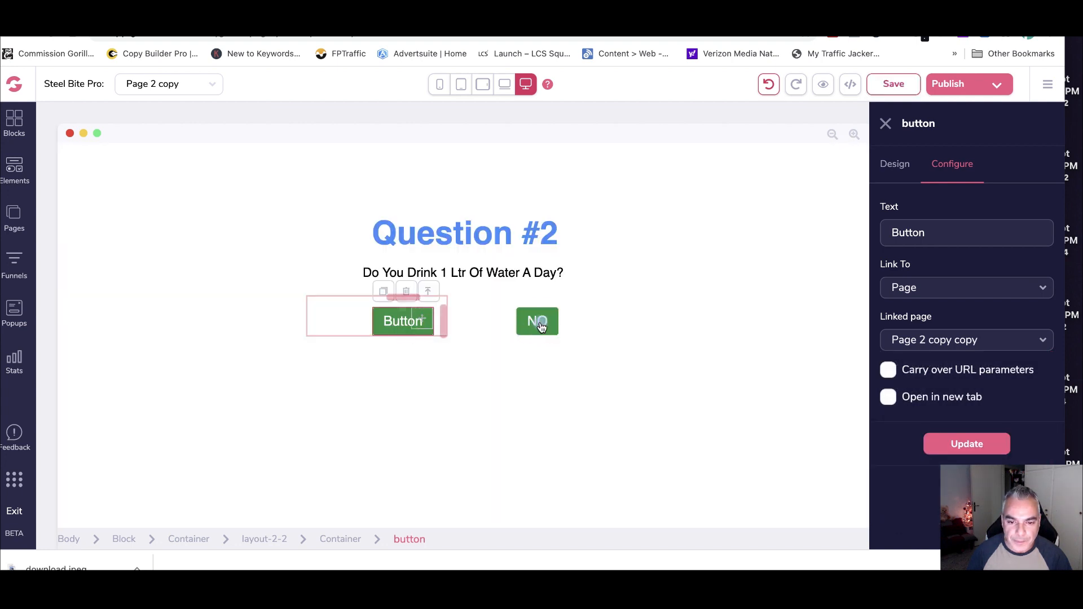
- Change the text of the first answer button under Question #2 from the default label to YES and apply it
click(536, 322)
click(411, 329)
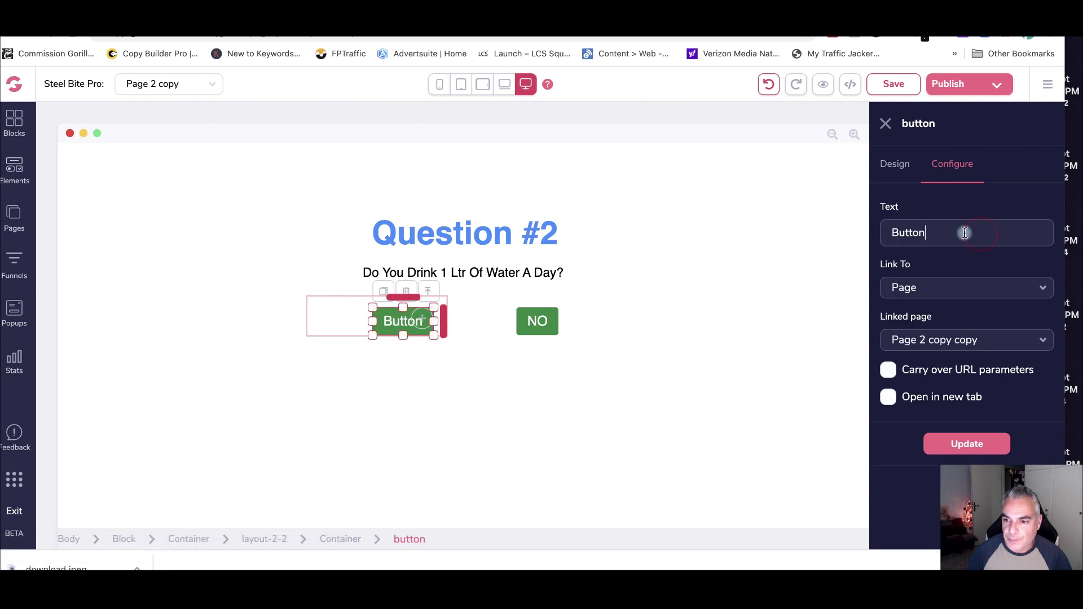
key(BackSpace)
key(BackSpace)
key(BackSpace)
key(BackSpace)
text(YES)
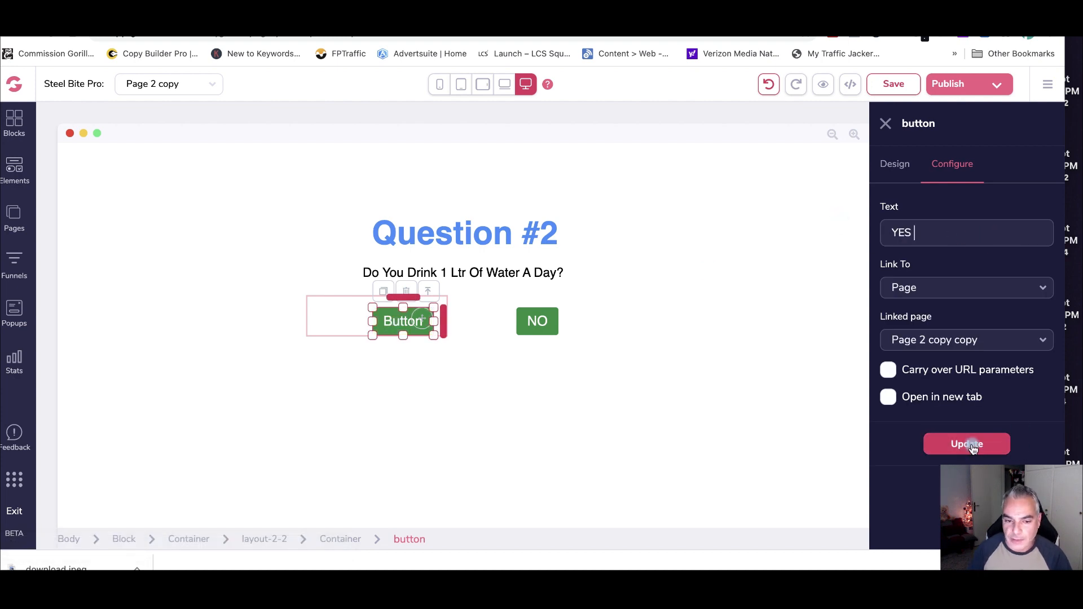
click(976, 450)
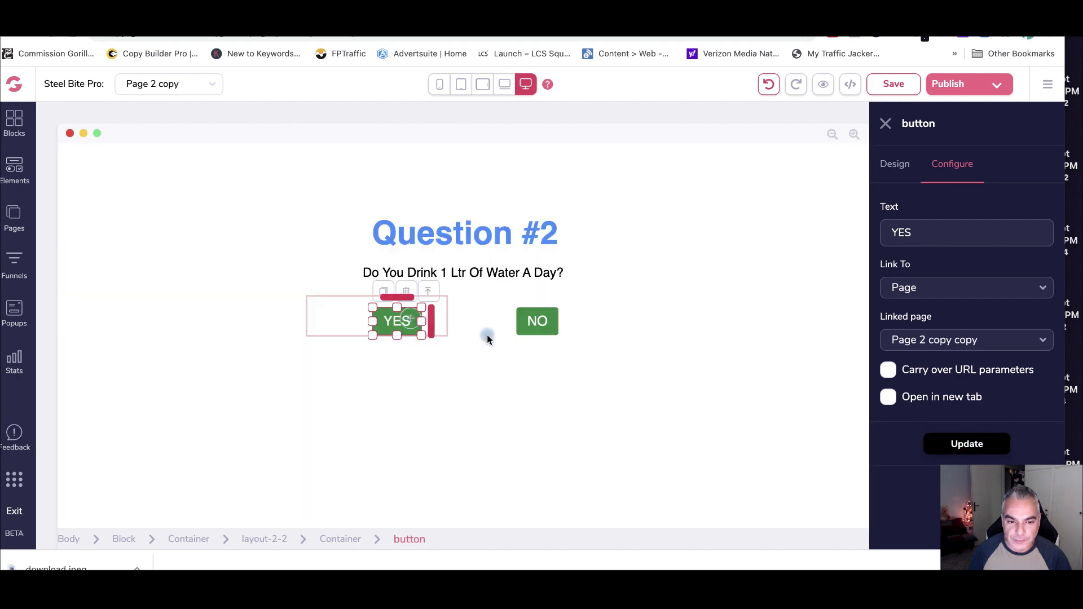
- Link the NO button under Question #2 to the page Page 2 copy copy and apply the change
click(537, 321)
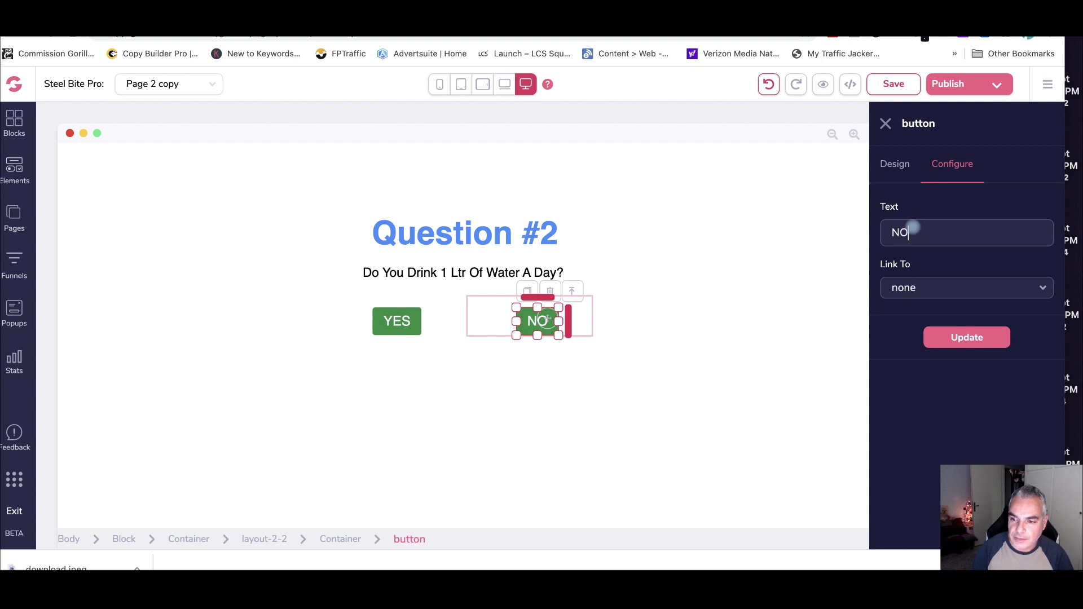
click(959, 288)
click(916, 339)
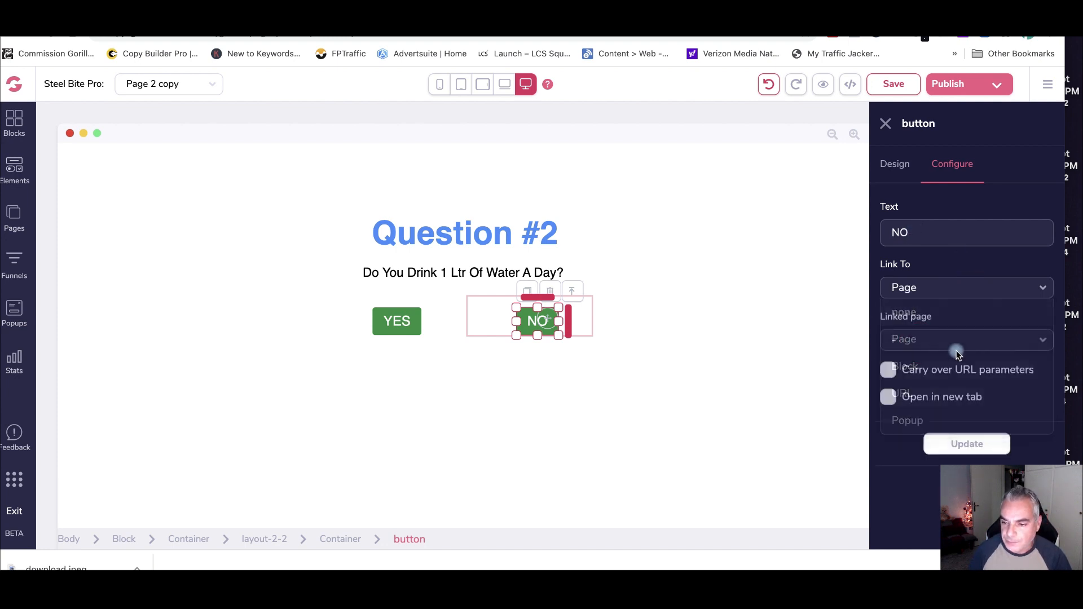
click(965, 343)
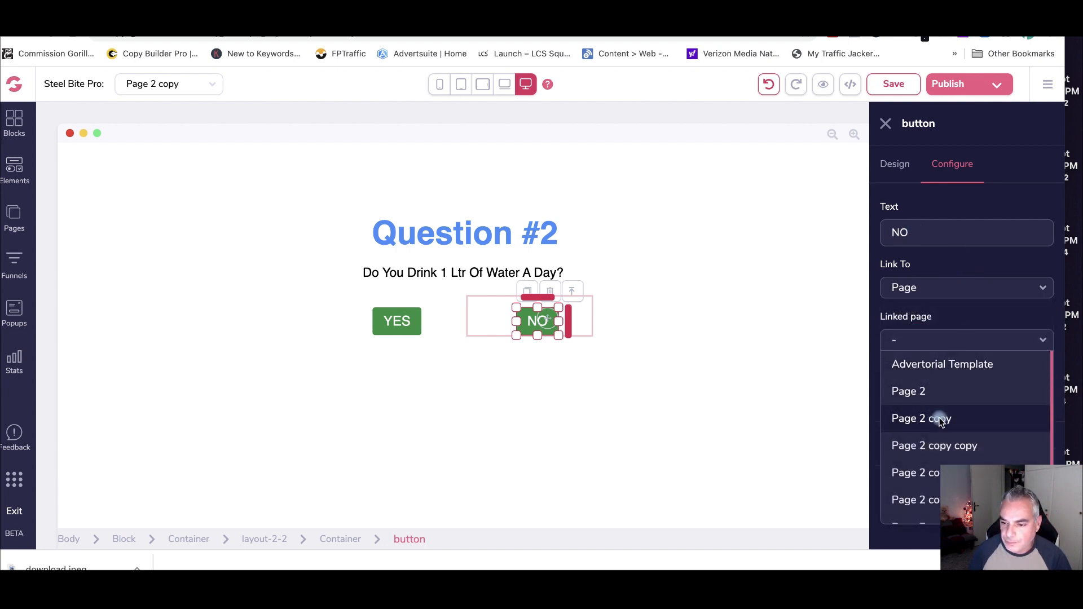
click(952, 447)
click(956, 443)
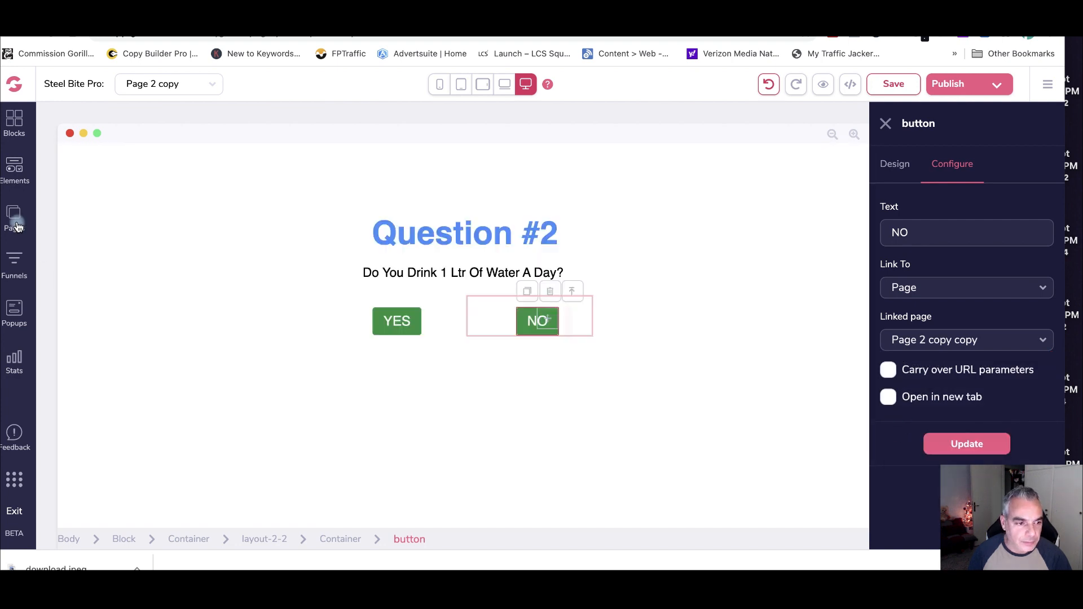
- Open Page 2 copy copy and enter YES as the configured text of the first answer button under Question #3
click(14, 219)
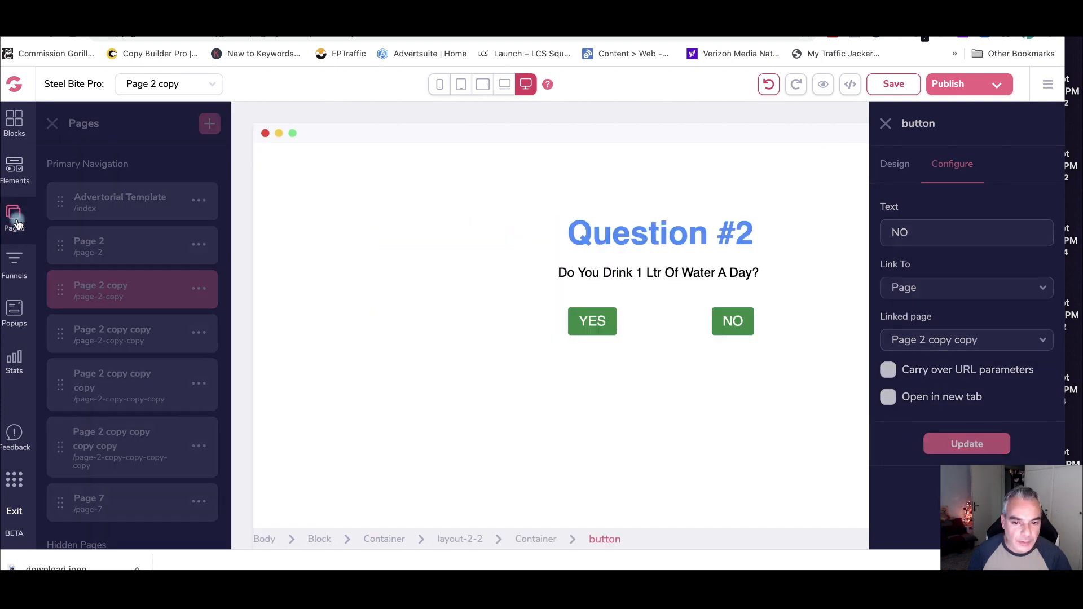
click(149, 337)
click(553, 342)
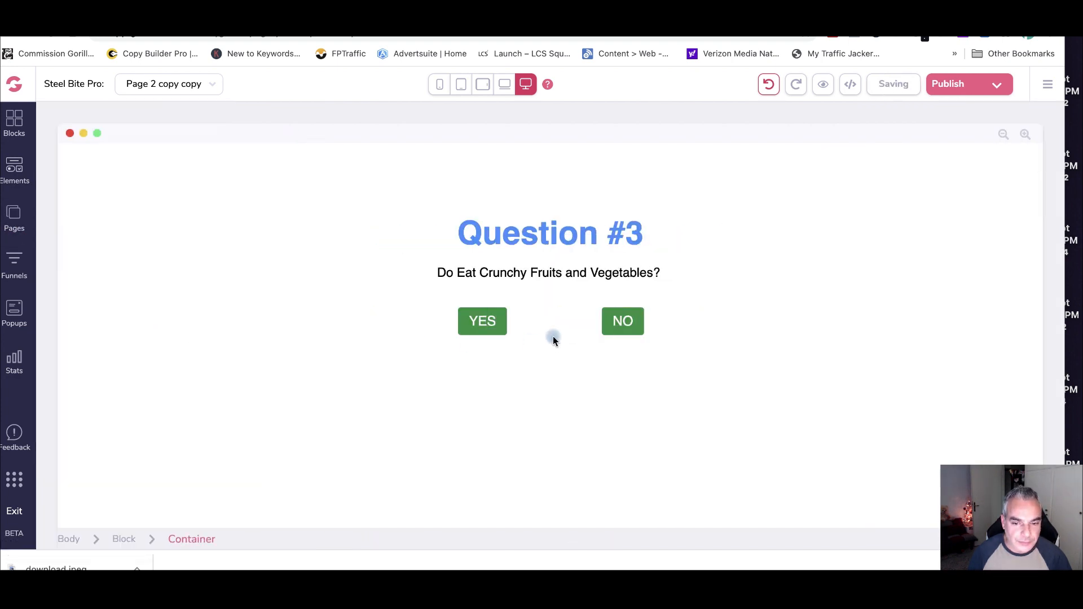
click(934, 176)
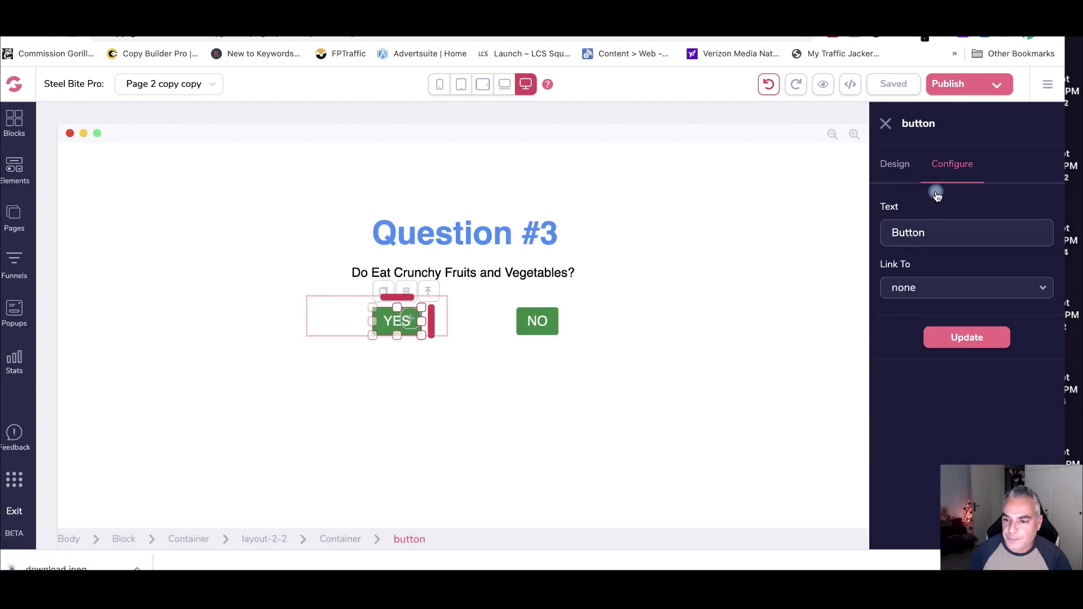
drag(946, 236, 851, 218)
text(YES)
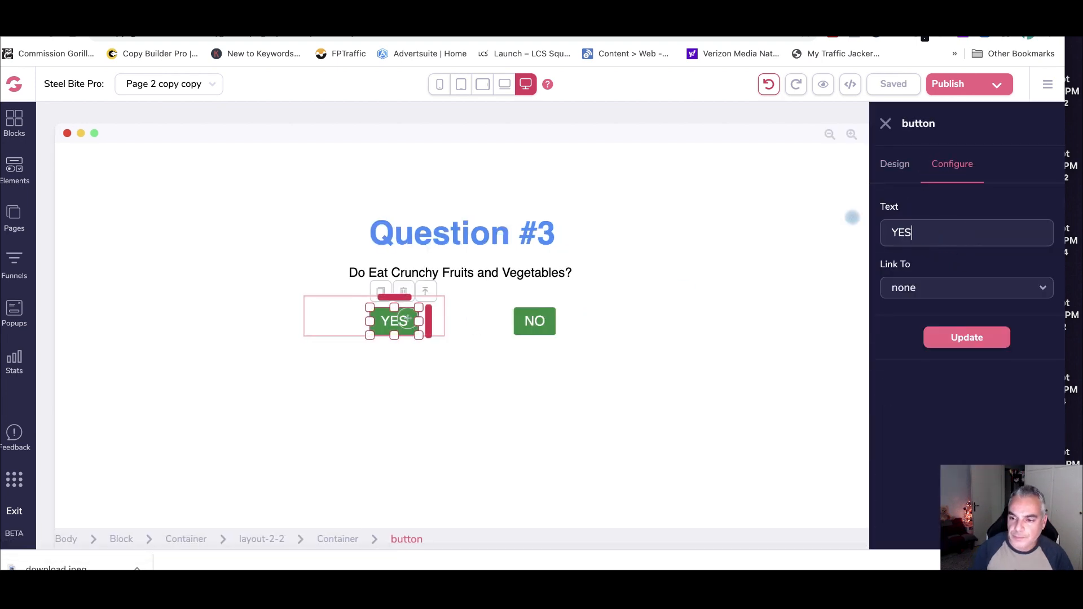
- Link the YES button under Question #3 to the page Page 2 copy copy copy and apply the change
click(957, 291)
click(915, 341)
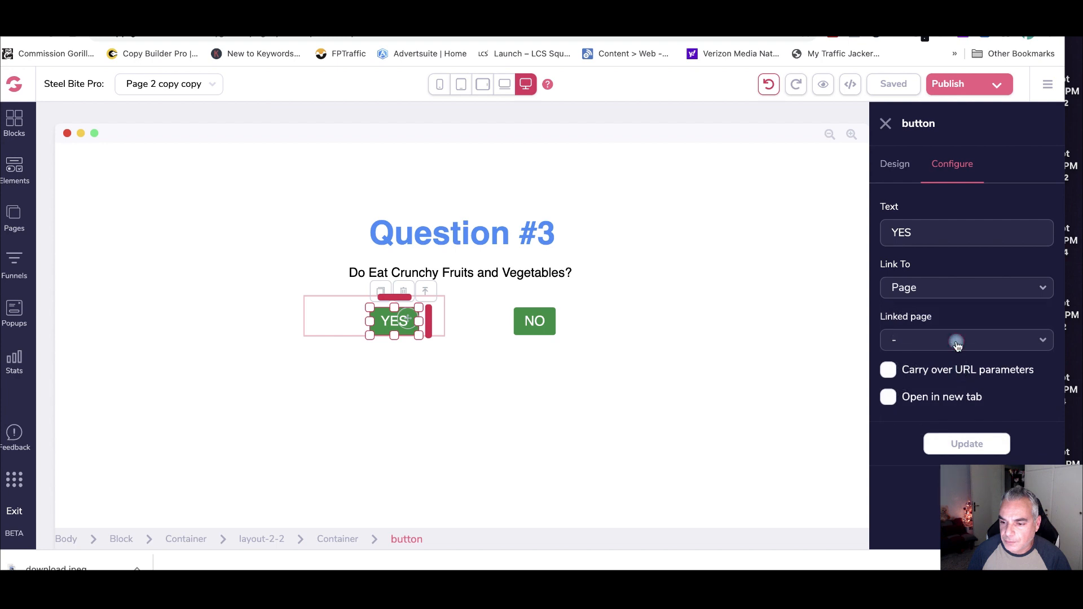
click(955, 341)
click(914, 474)
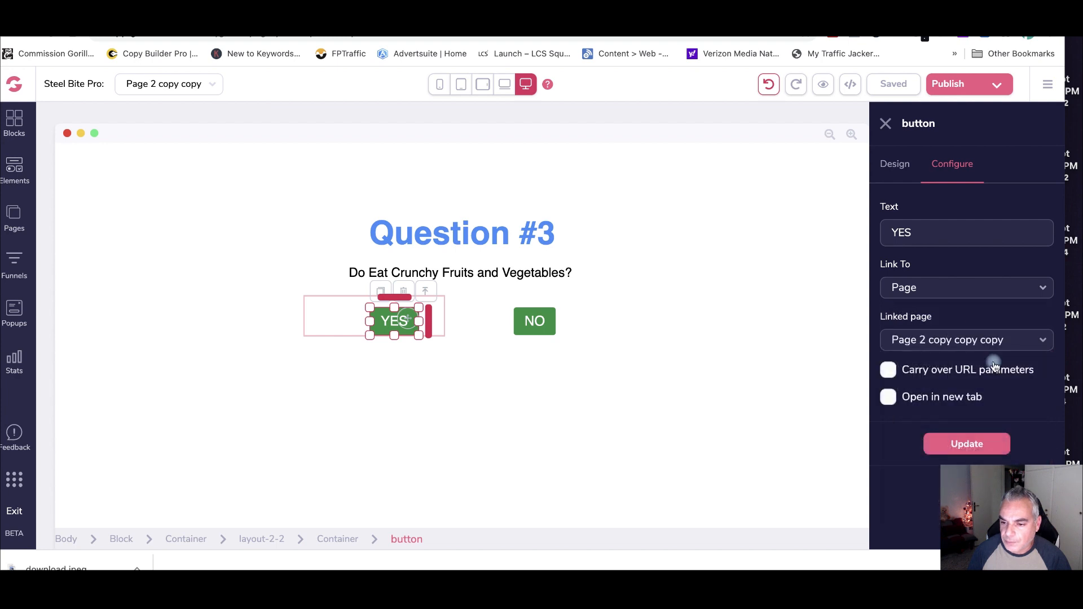
click(966, 443)
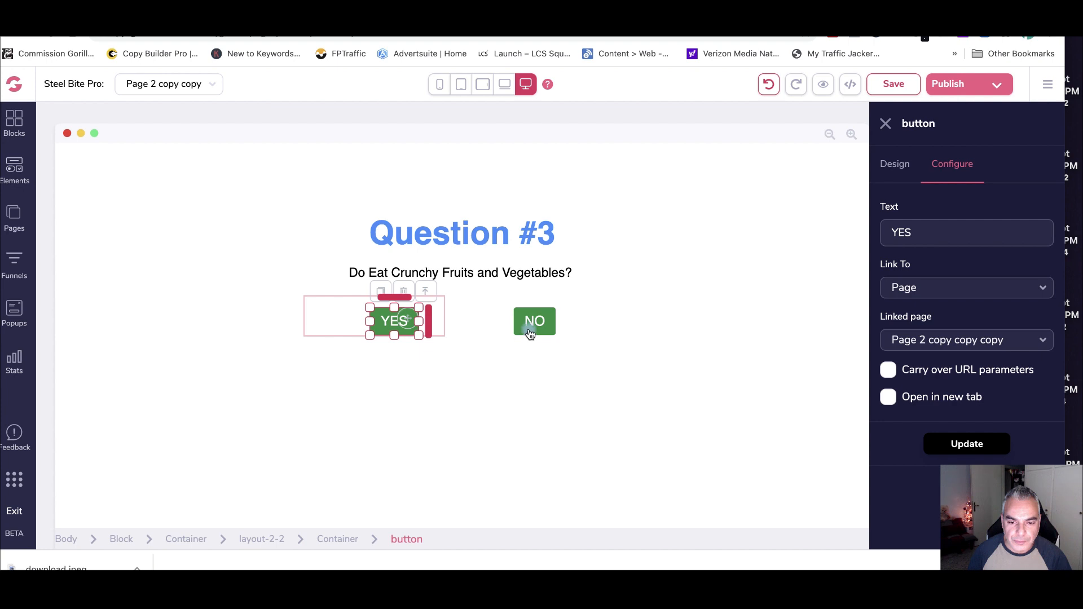
- Set the second answer button's text under Question #3 to NO and link it to the page Page 2 copy copy copy
click(533, 320)
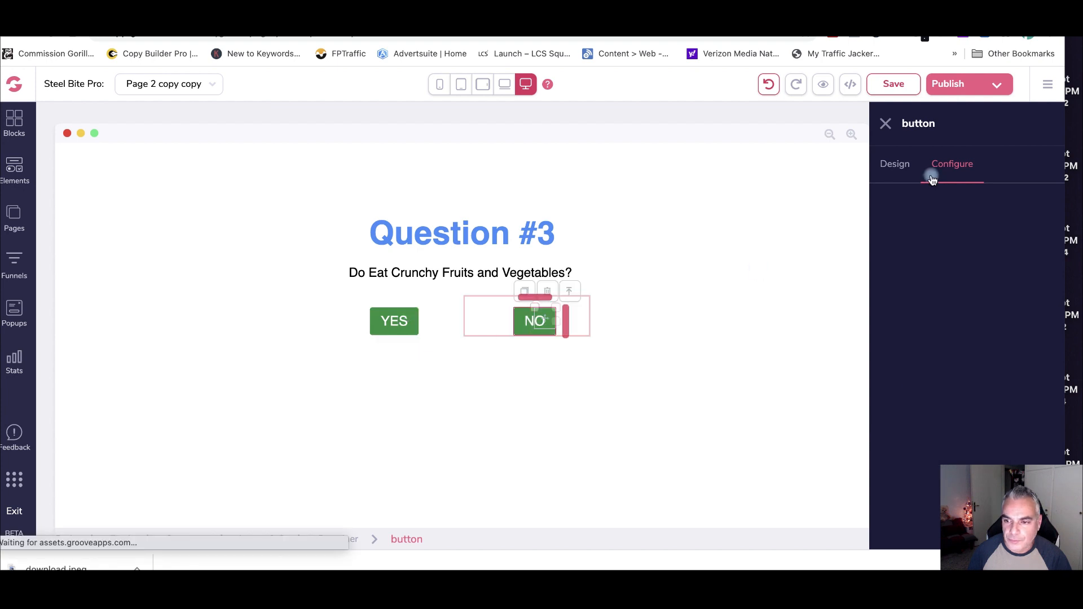
double_click(940, 232)
text(NO)
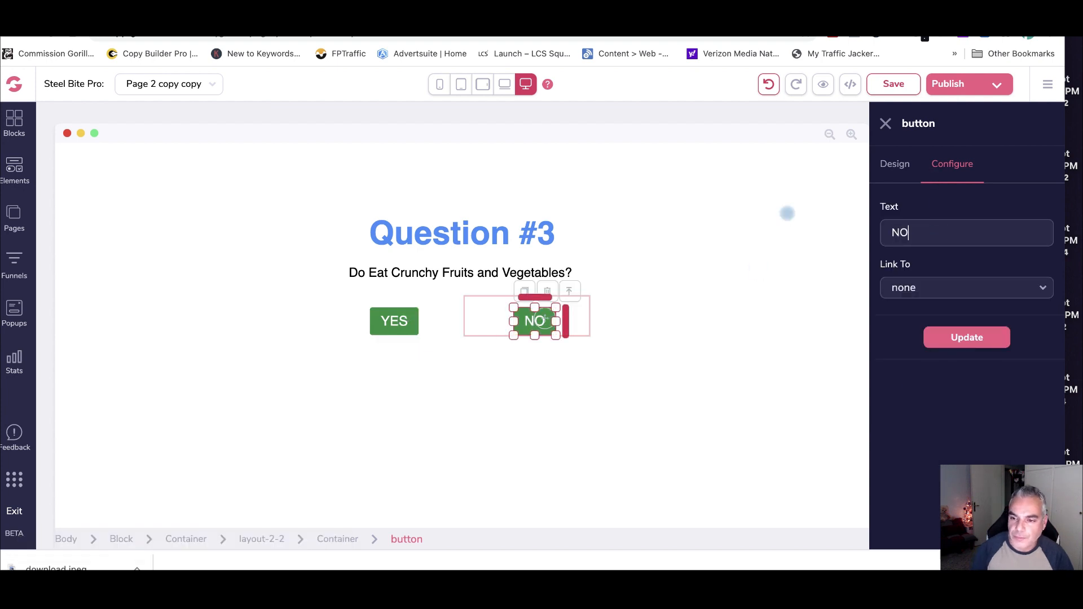
click(910, 282)
click(921, 341)
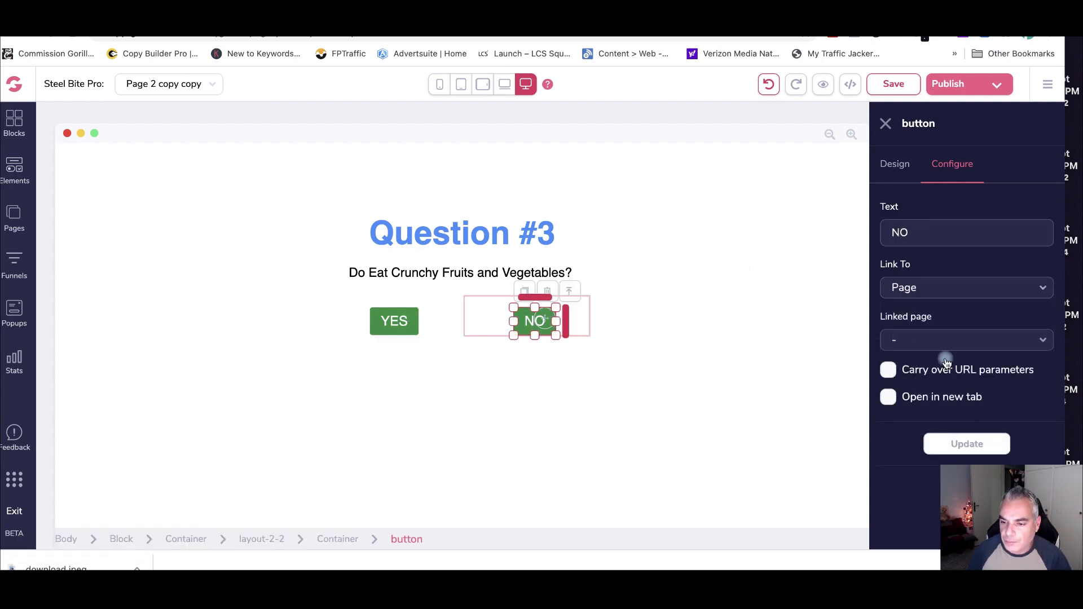
click(946, 340)
scroll(934, 402, down, 1)
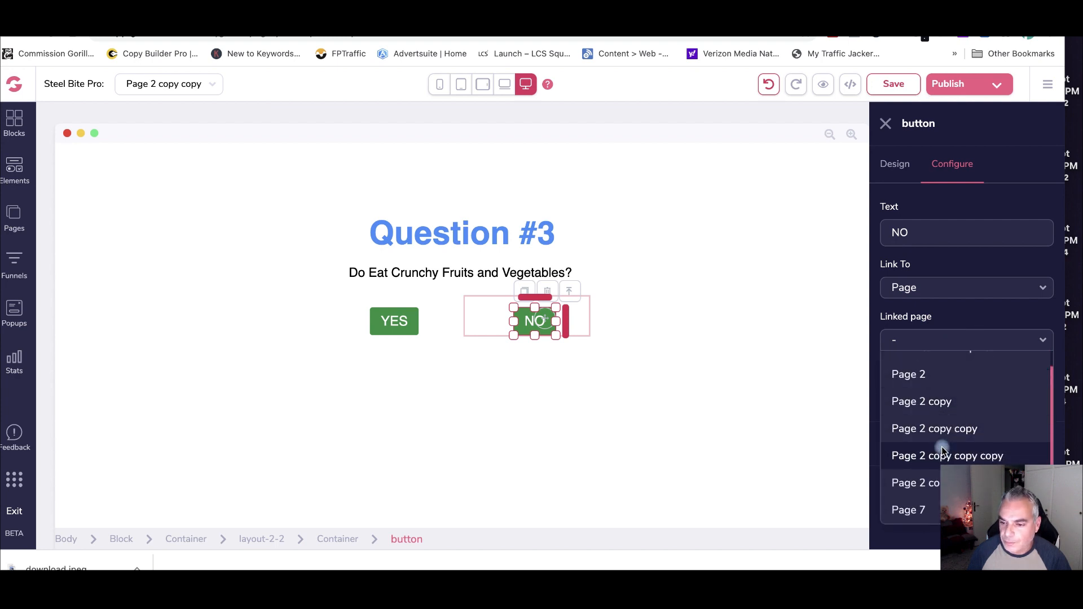
scroll(937, 378, up, 1)
scroll(946, 424, down, 1)
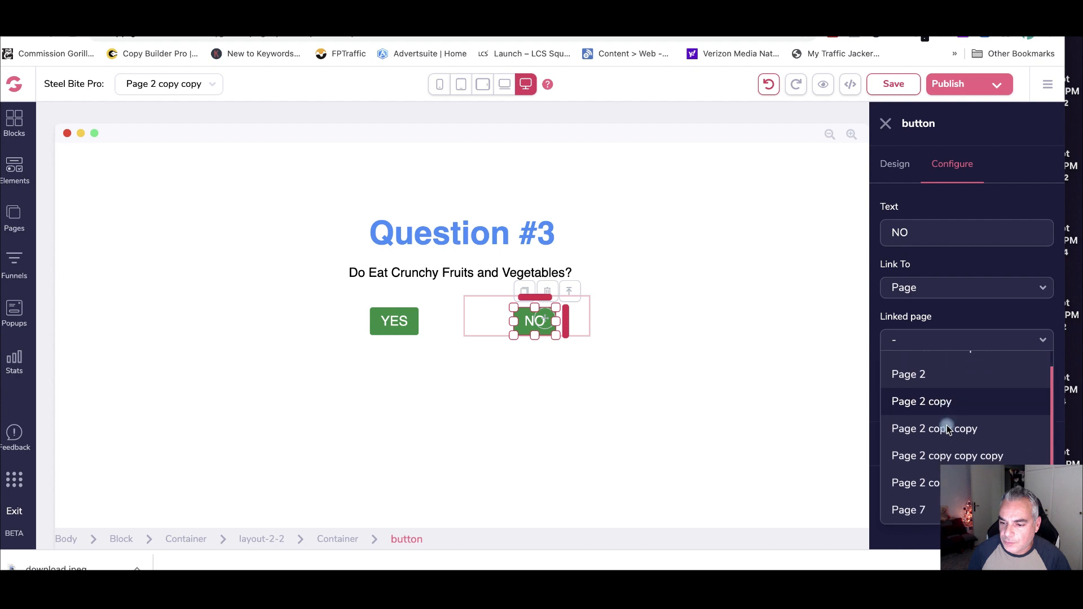
click(960, 455)
click(962, 445)
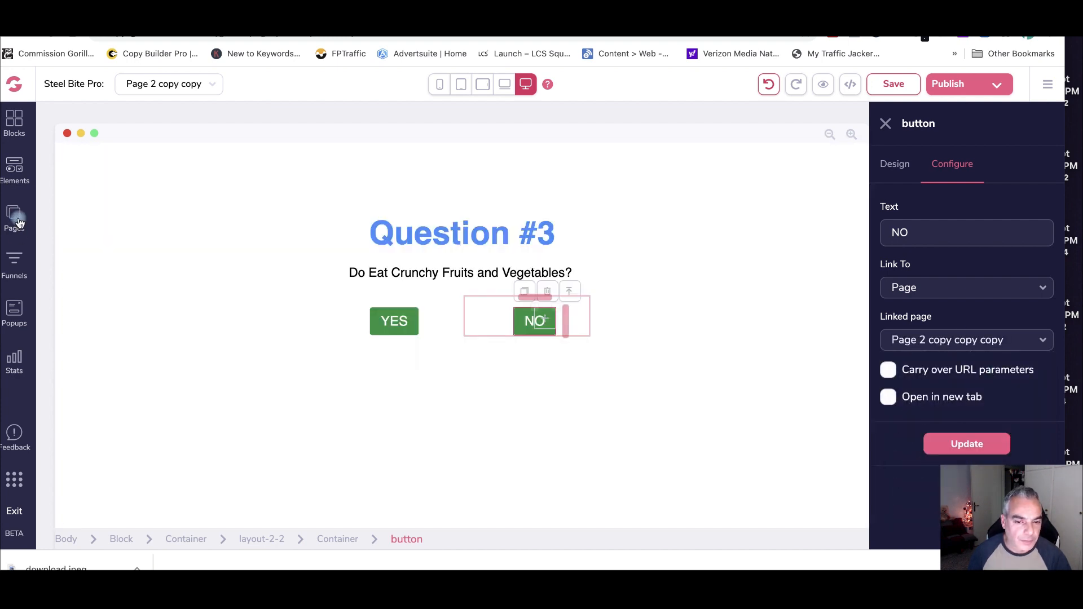
- Open Page 2 copy copy copy and enter YES as the configured text of the first answer button under Question #4
click(15, 220)
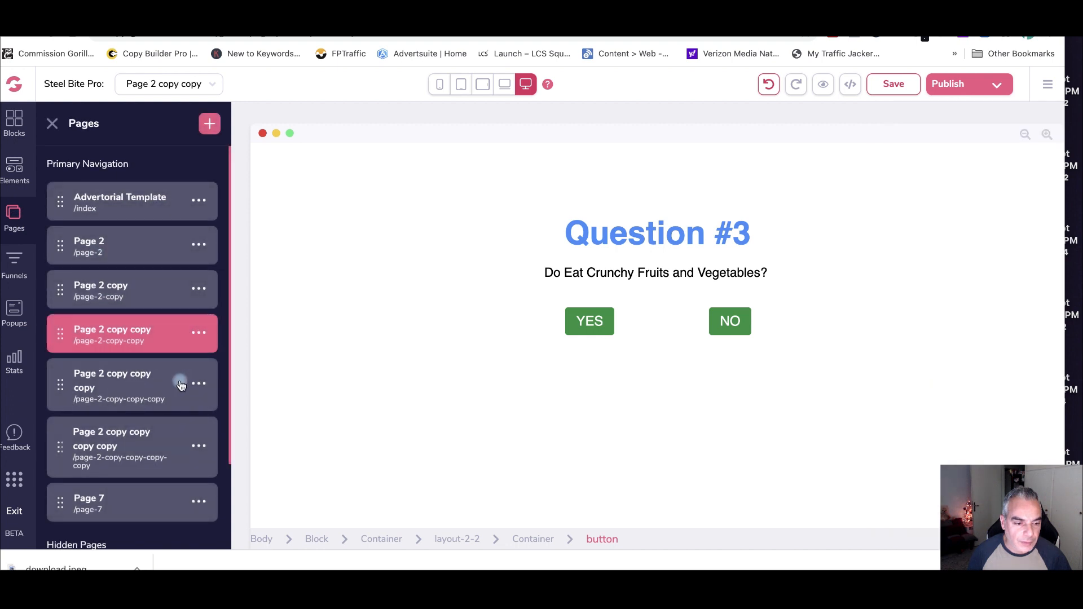
click(183, 384)
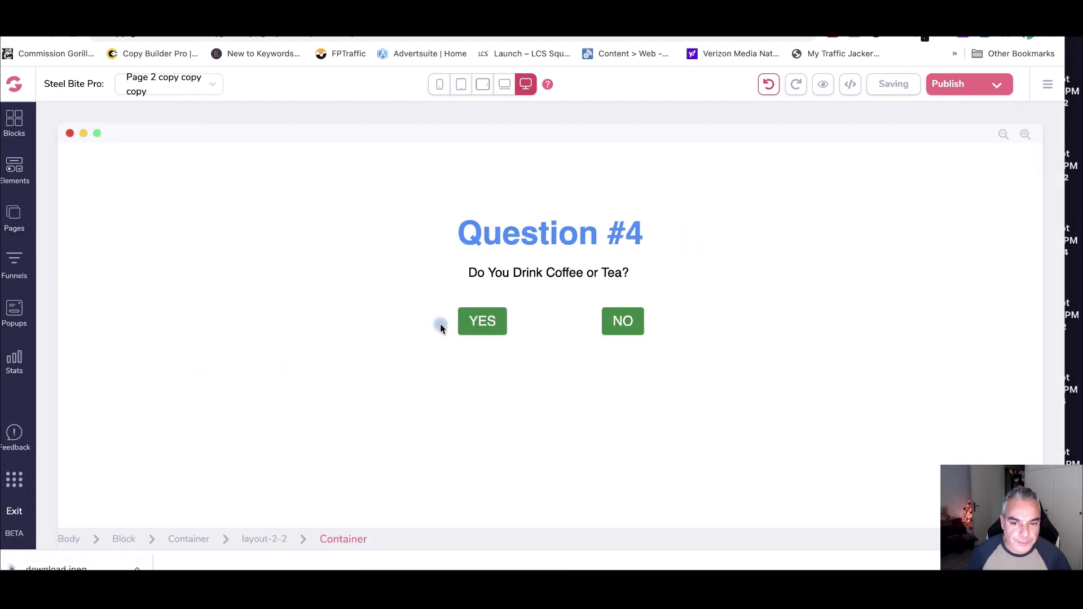
click(479, 322)
click(954, 163)
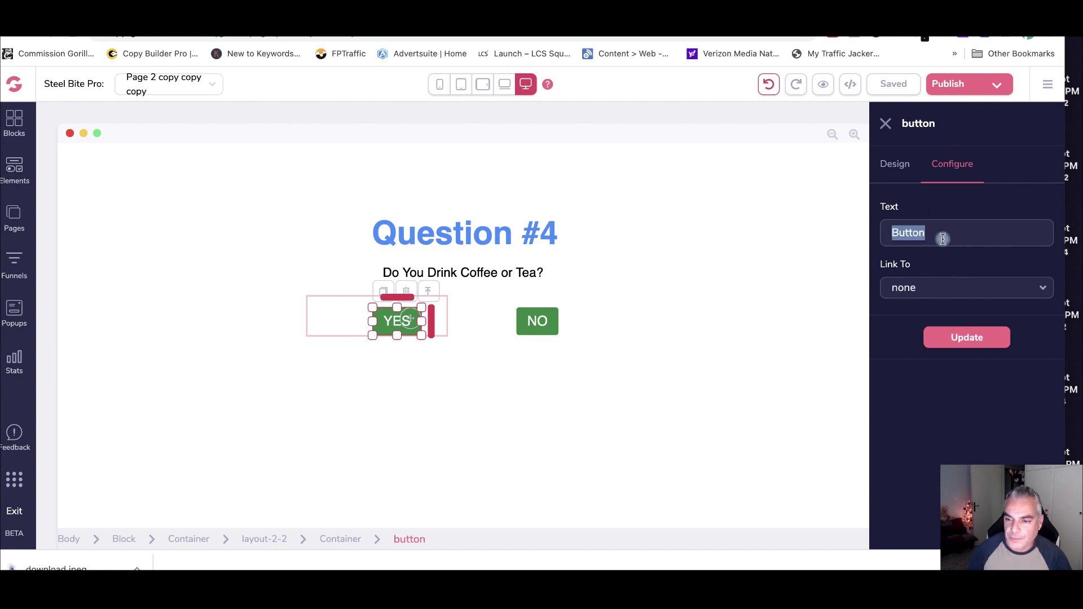
- Link the YES button under Question #4 to the page Page 2 copy copy copy copy and apply the change
click(962, 285)
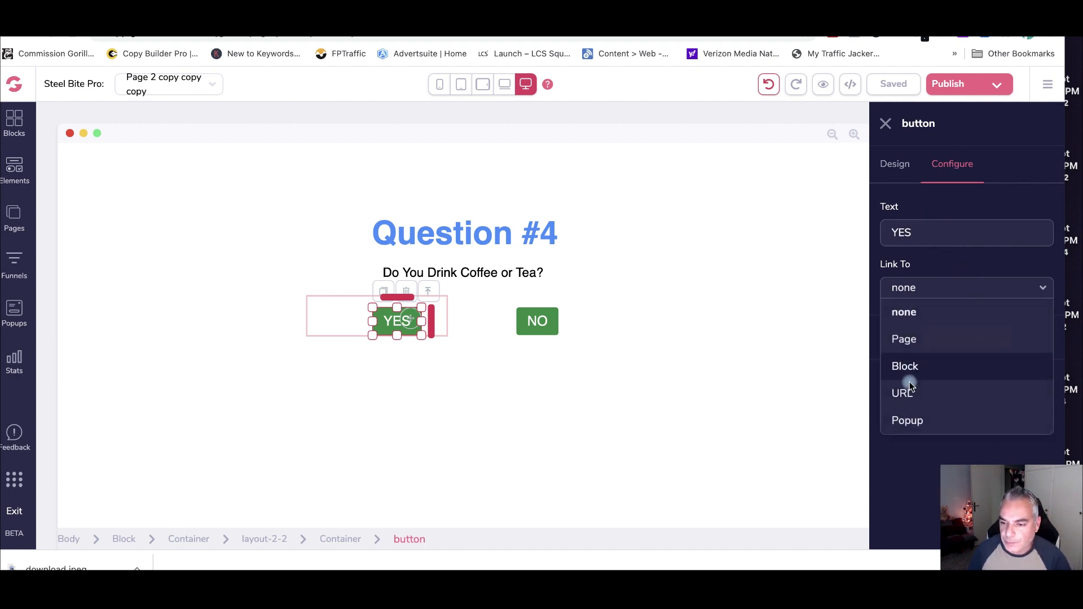
click(919, 346)
click(943, 341)
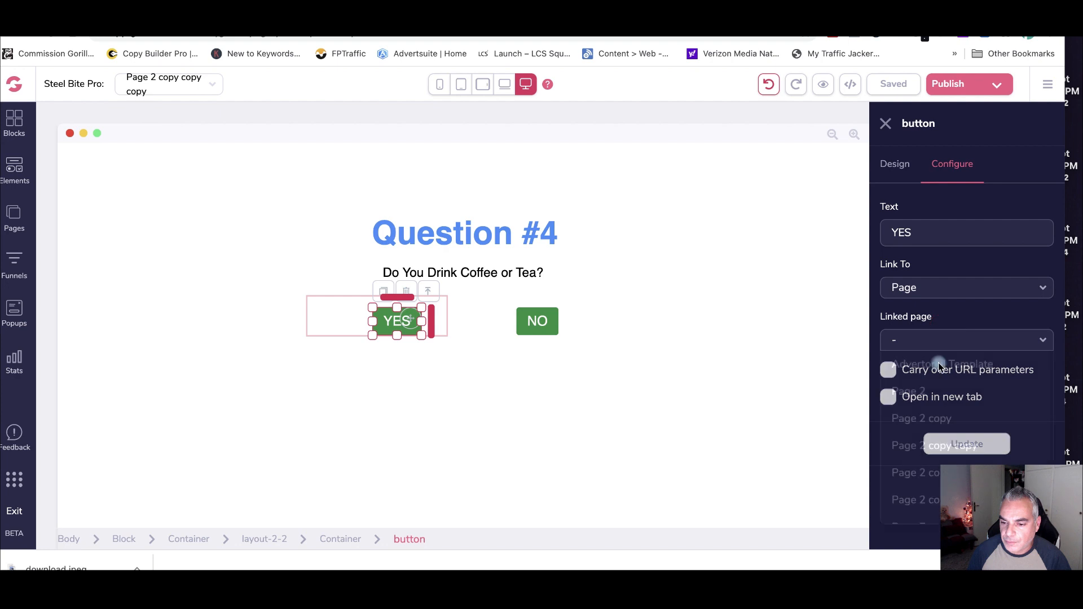
click(910, 486)
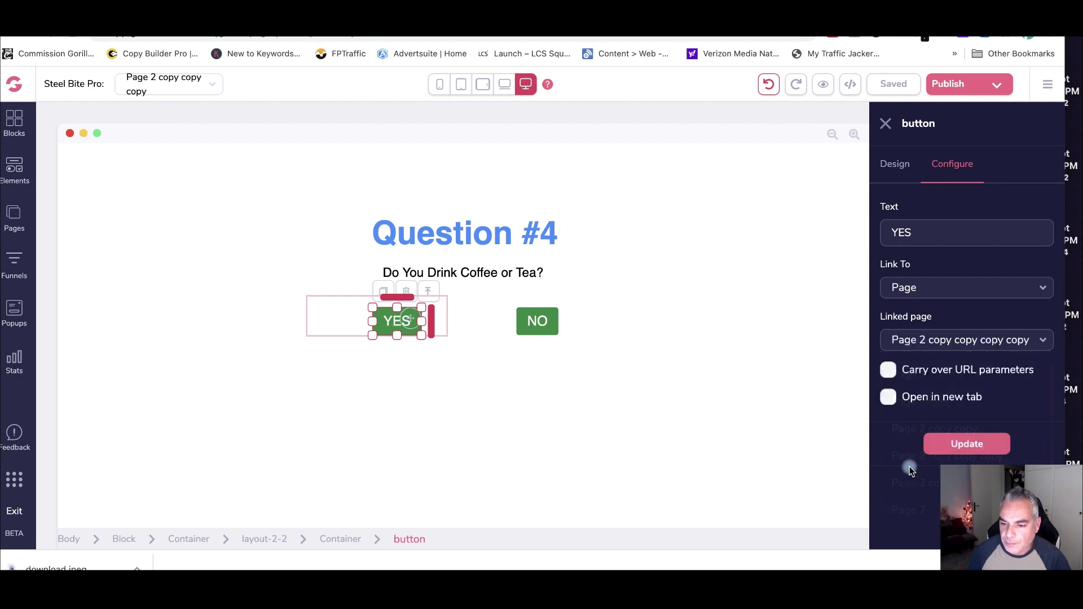
click(971, 444)
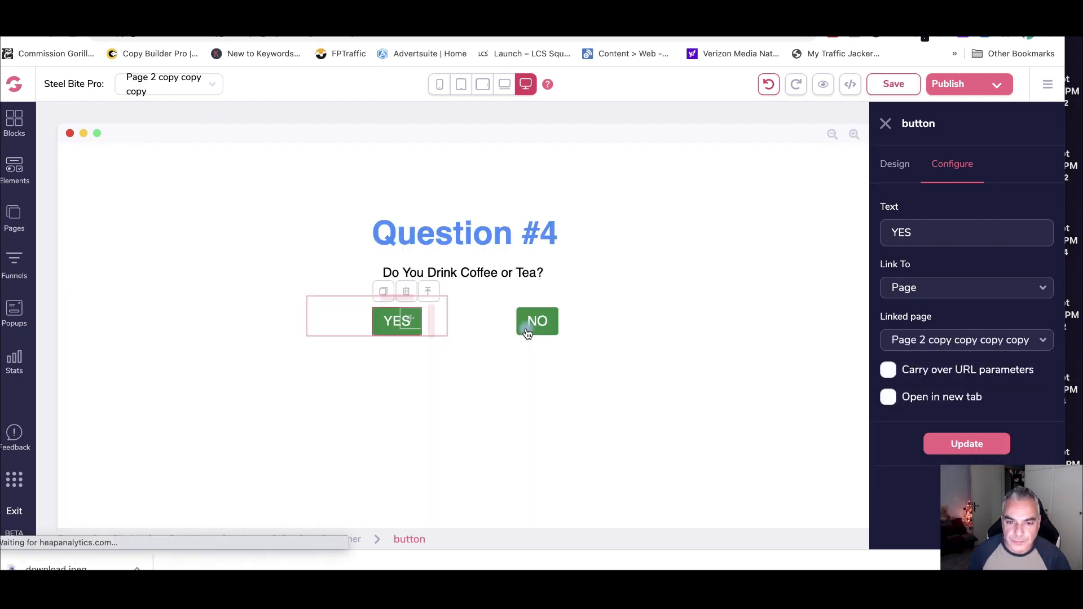
- Replace the configured text of the second answer button under Question #4 with NO
click(531, 328)
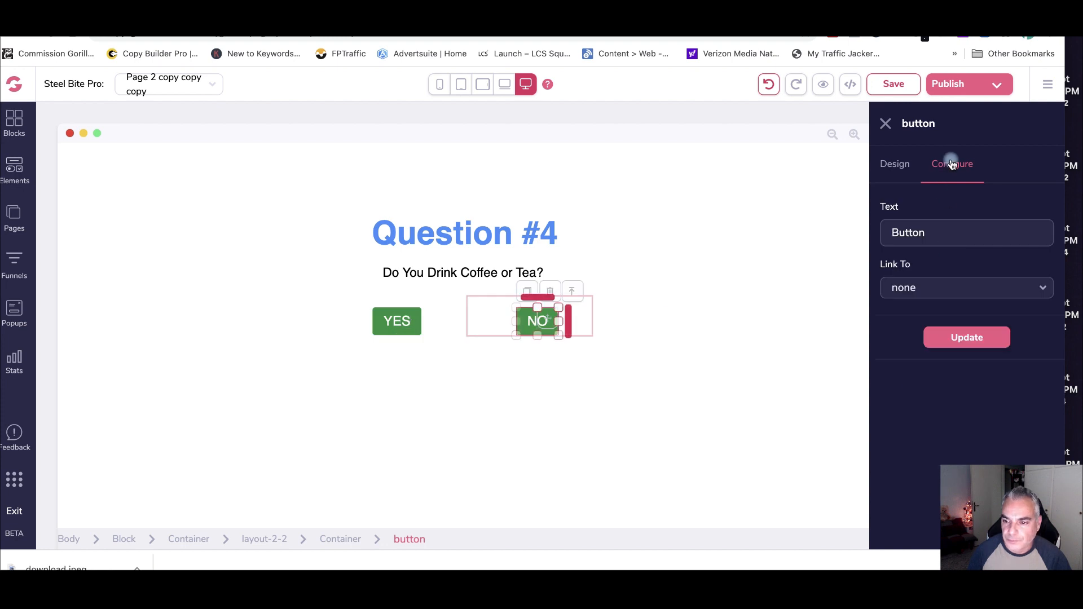
key(BackSpace)
key(BackSpace)
key(BackSpace)
key(BackSpace)
key(BackSpace)
key(BackSpace)
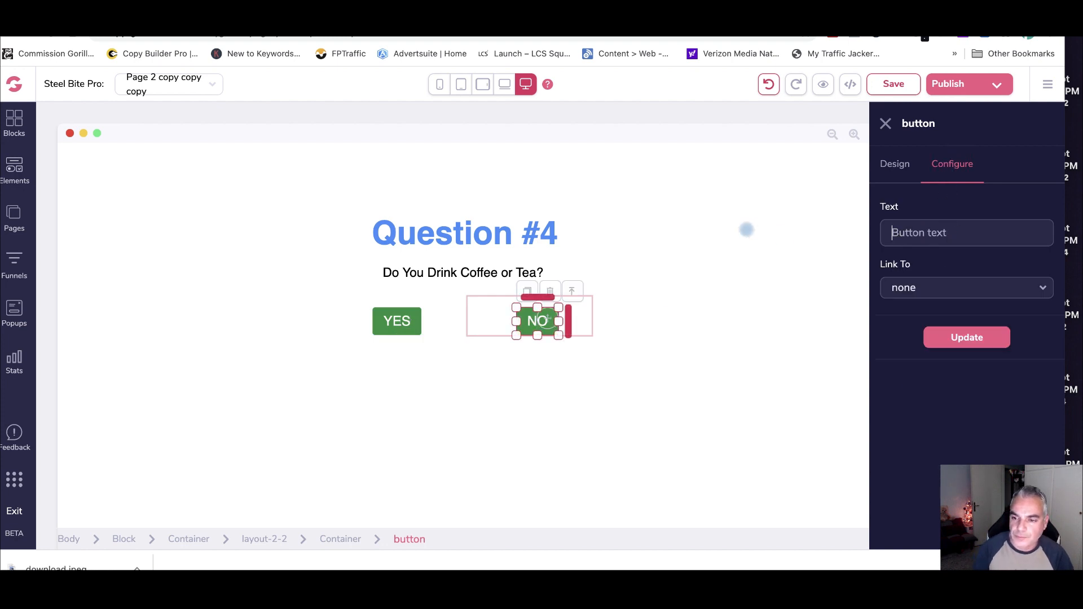
- Link the NO button under Question #4 to the page Page 2 copy copy copy copy and apply the change
click(909, 287)
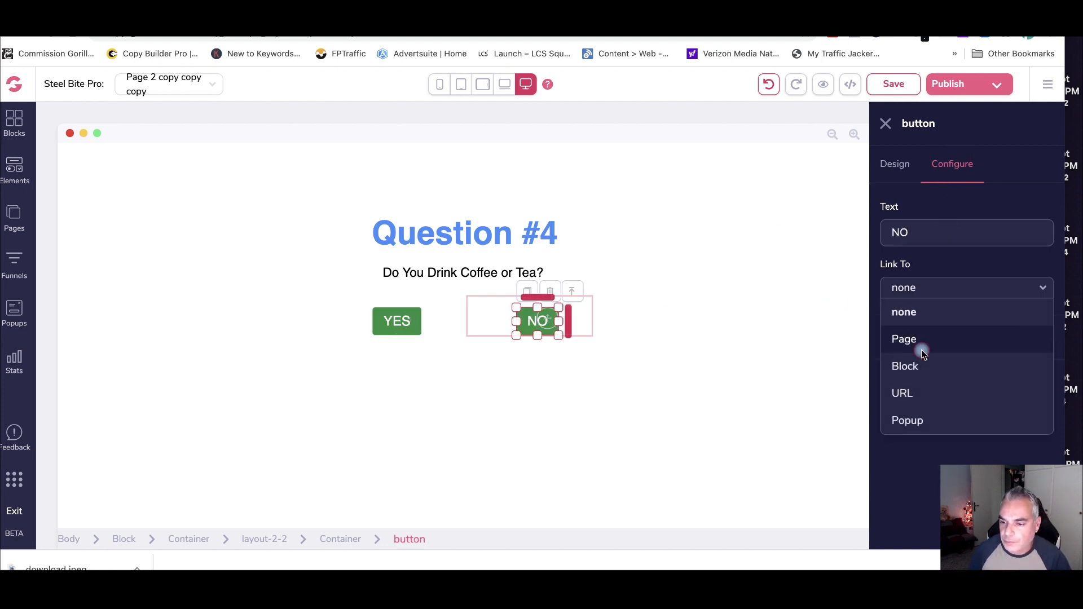
click(920, 350)
click(967, 340)
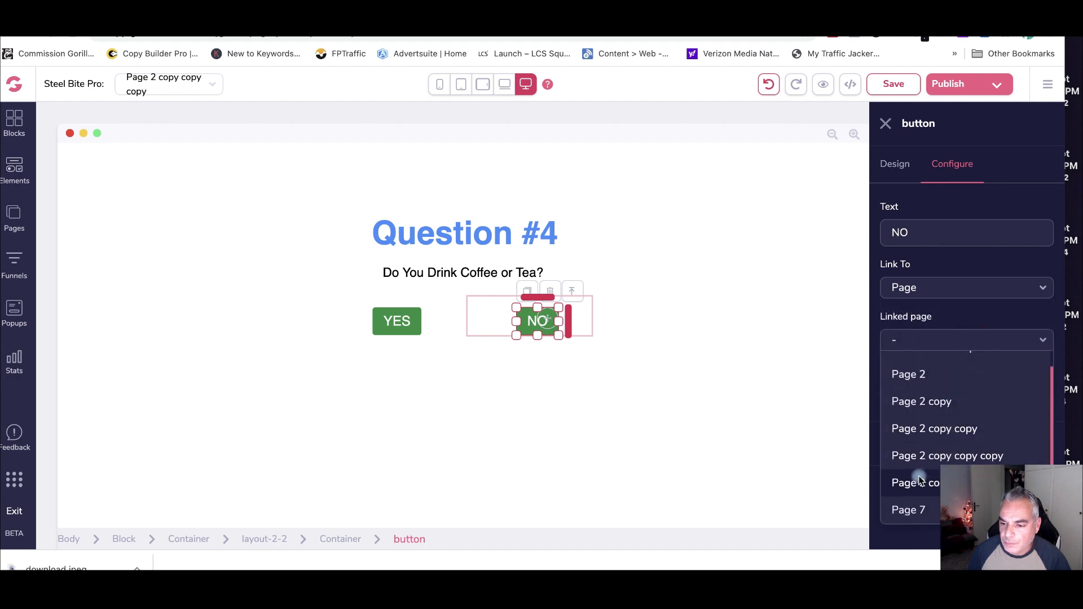
click(928, 459)
click(925, 441)
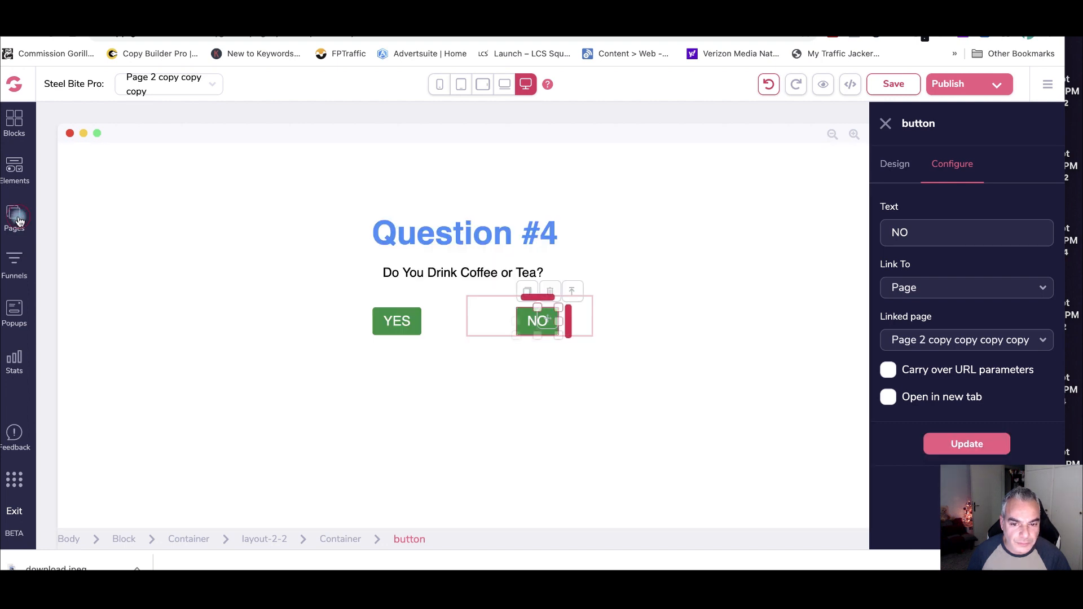
- Open Page 2 copy copy copy copy and bring up the configuration settings of the first answer button under Question #5
click(14, 220)
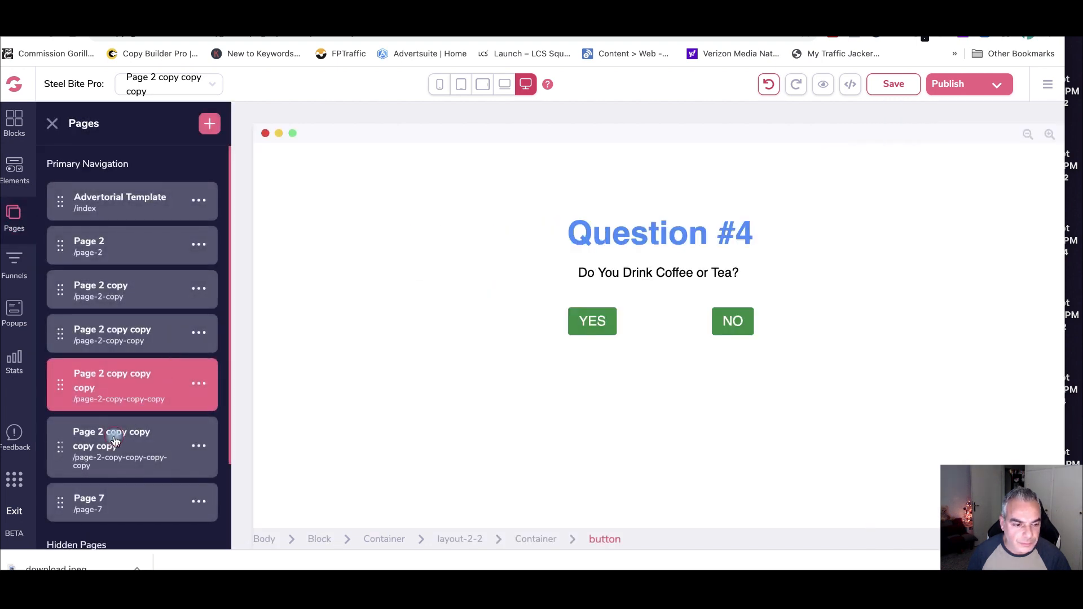
click(111, 442)
click(549, 330)
click(469, 322)
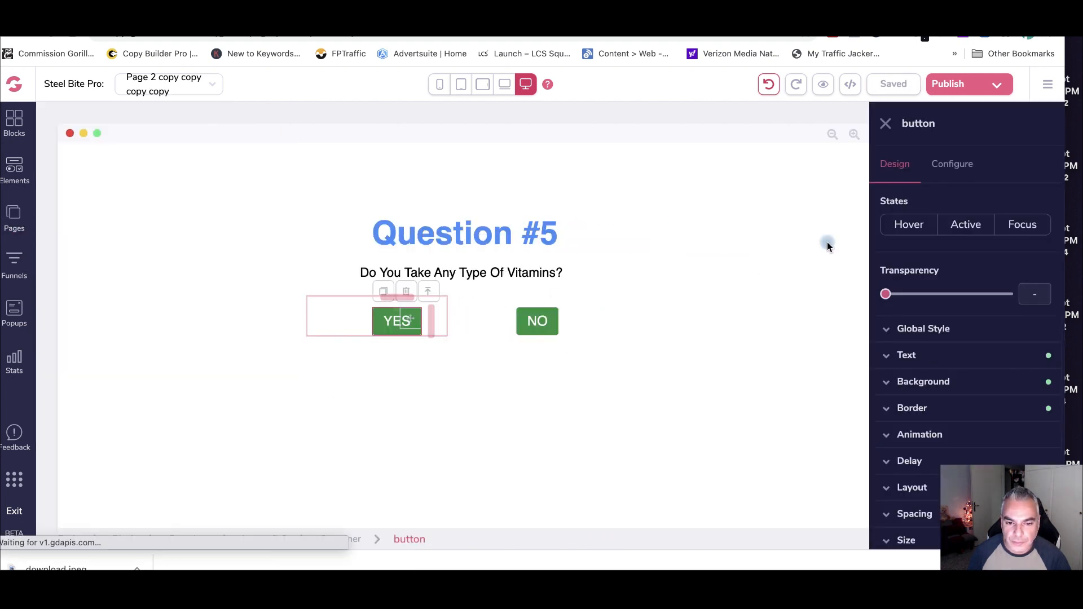
click(953, 164)
- Link the first answer button under Question #5 to Page 7, set its text to YES, and apply the change
click(954, 292)
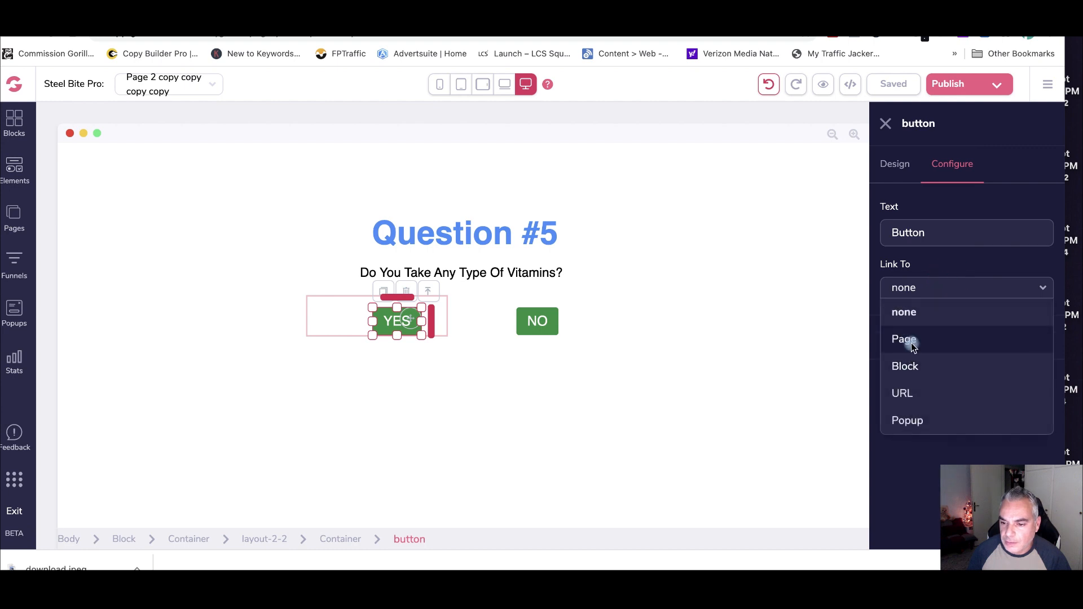
click(907, 340)
click(960, 340)
scroll(909, 496, down, 1)
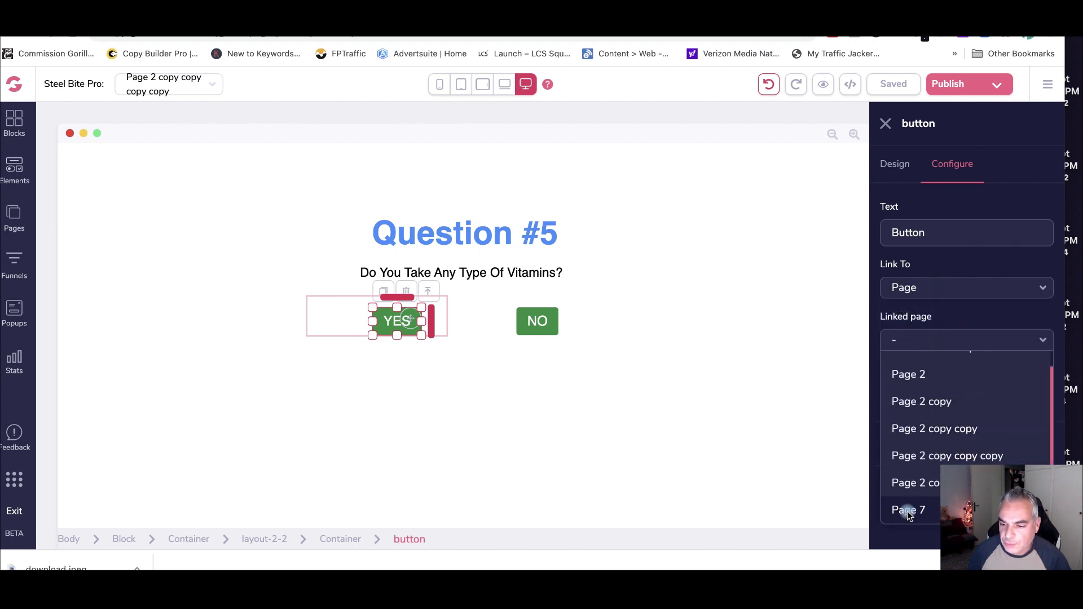
click(908, 512)
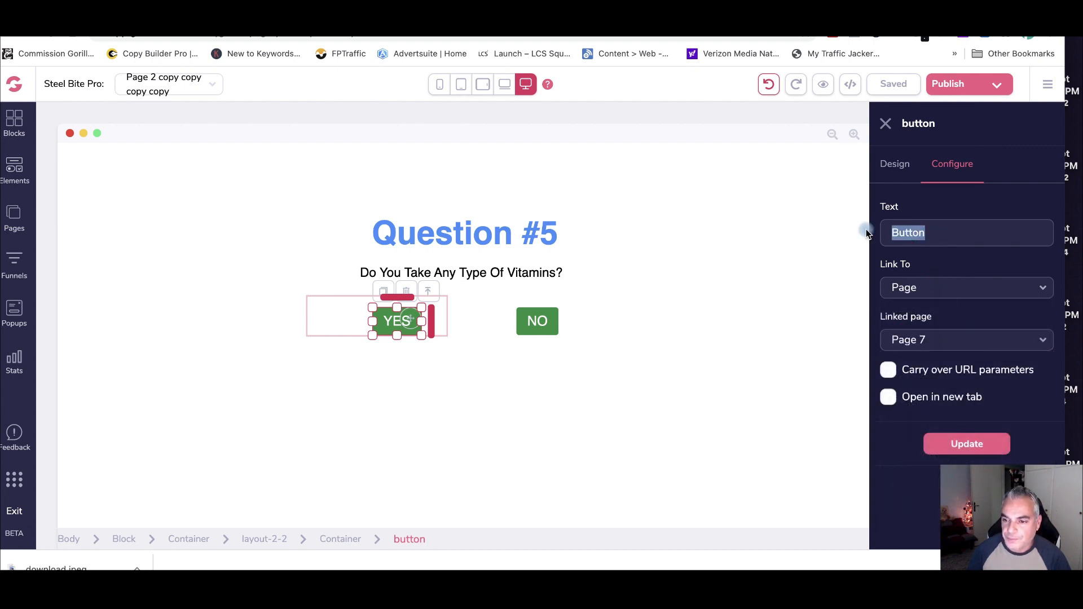
click(941, 446)
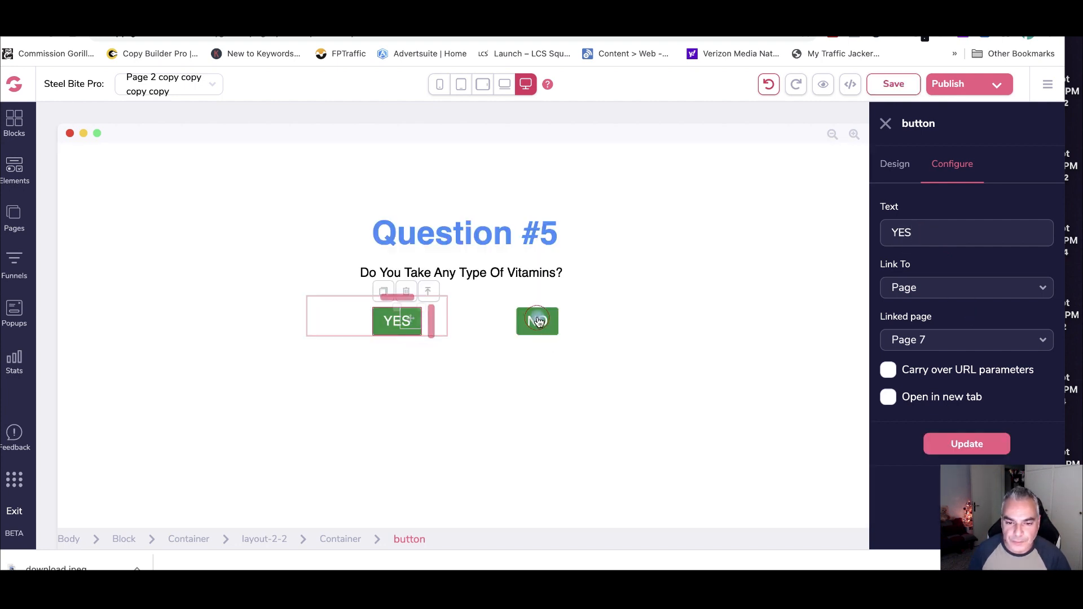
- Set the second answer button's text under Question #5 to NO, link it to Page 7, and apply the change
click(539, 329)
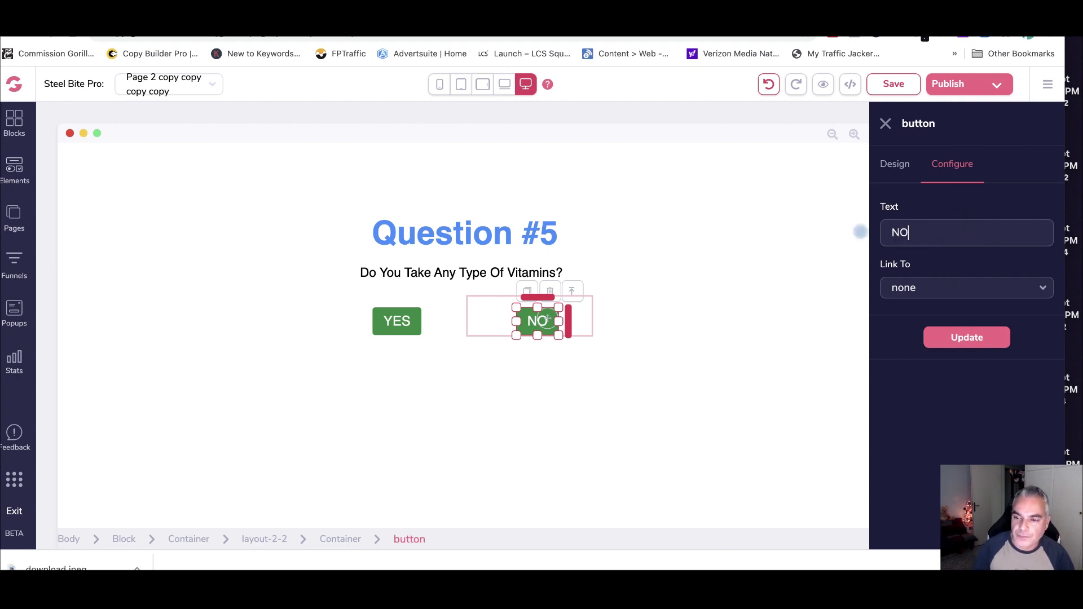
click(948, 299)
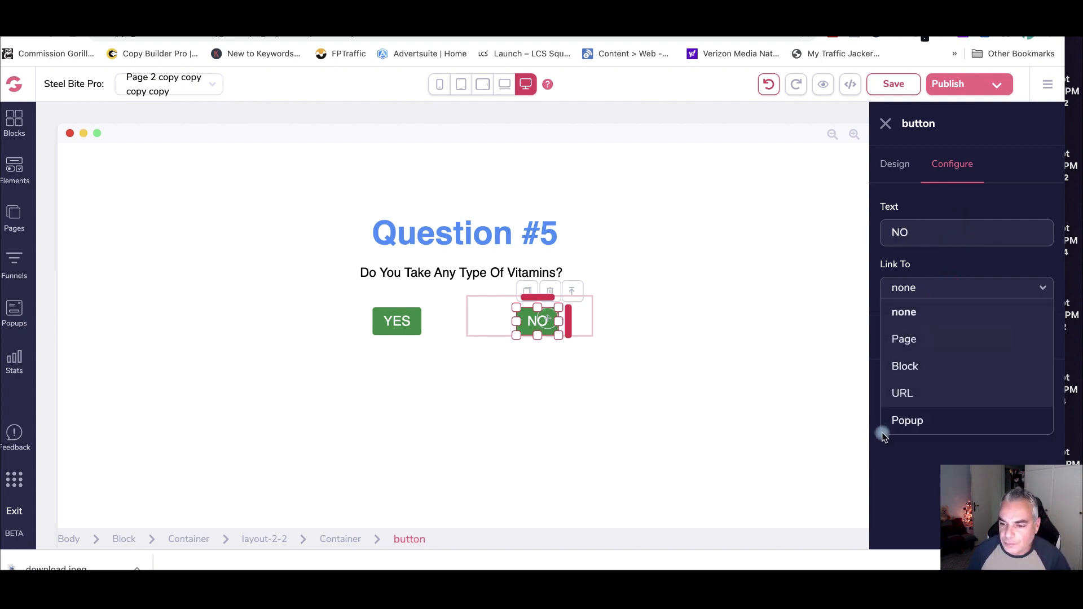
click(926, 340)
click(952, 345)
scroll(916, 439, down, 2)
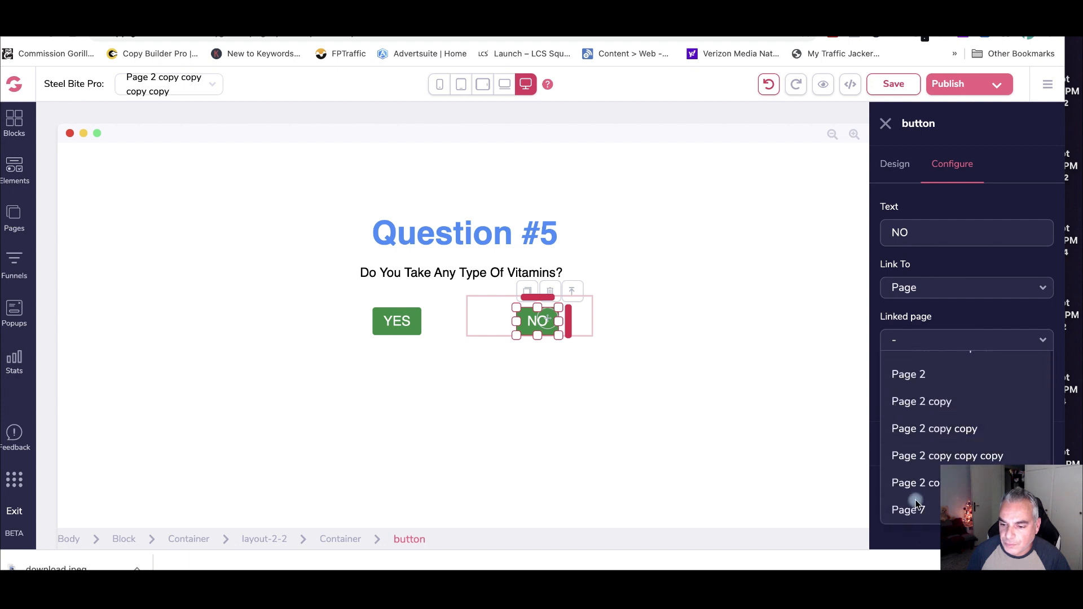
click(911, 511)
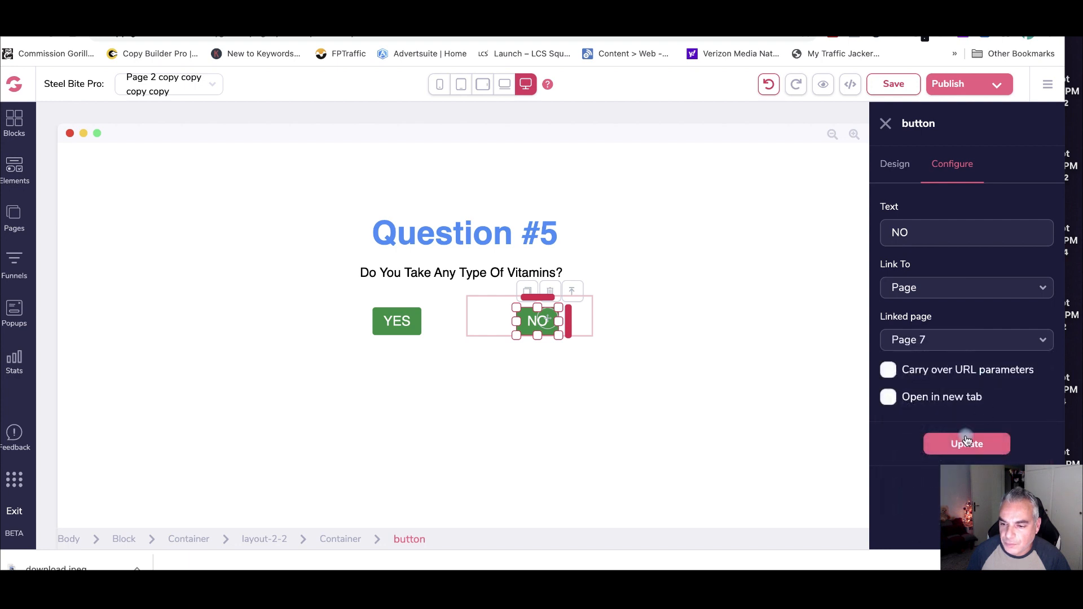
click(966, 444)
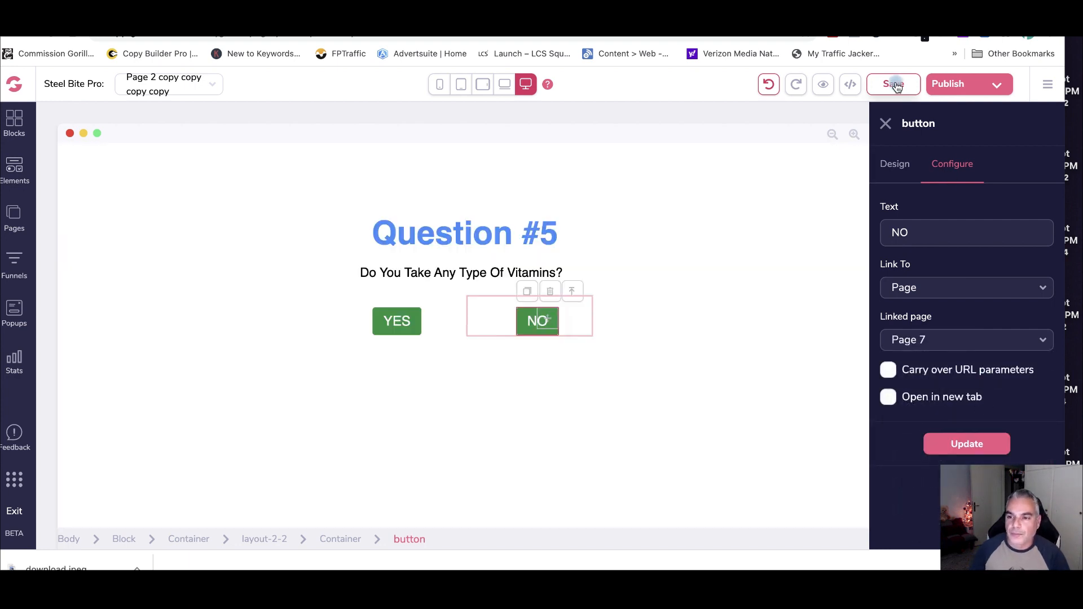
- Save the site and publish it with GroovePages hosting under the name steelbitepro
click(897, 84)
click(992, 85)
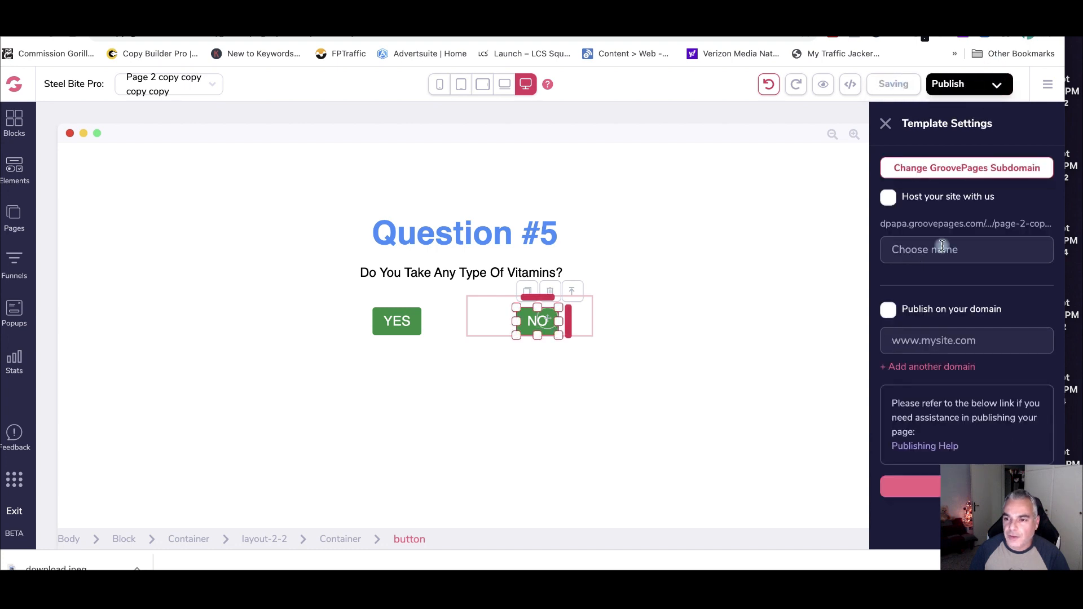
click(928, 488)
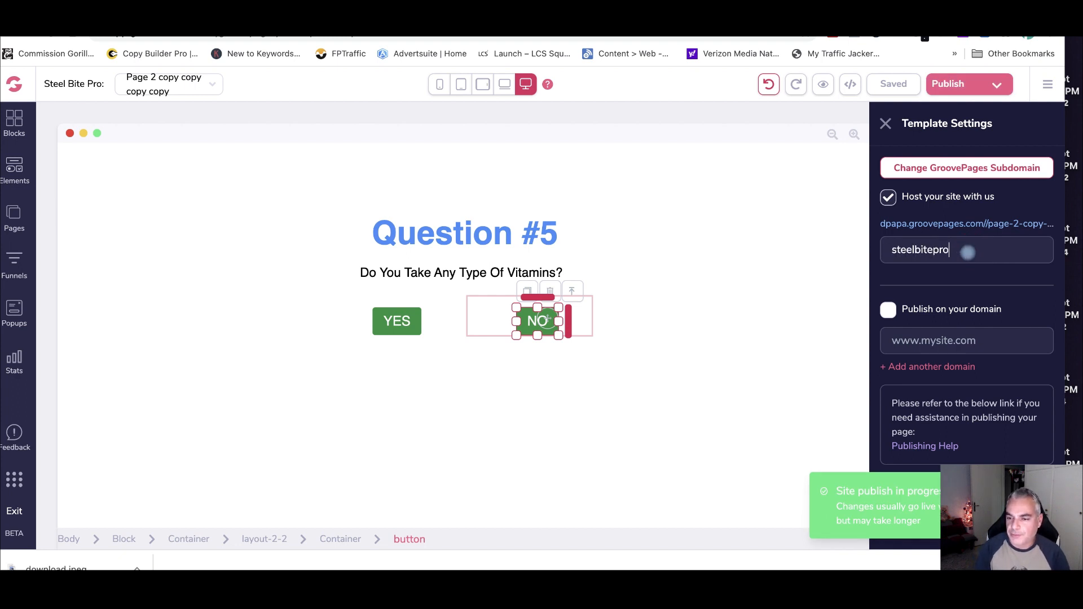
click(976, 91)
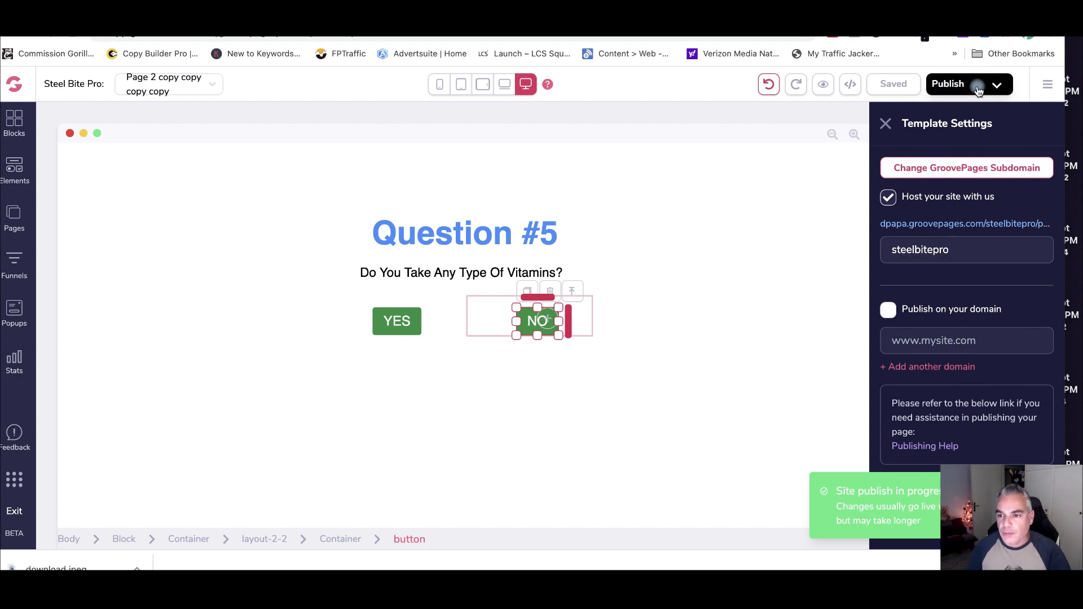
- Open the published advertorial page and review its content down to the quiz button
drag(847, 34, 829, 4)
click(1024, 462)
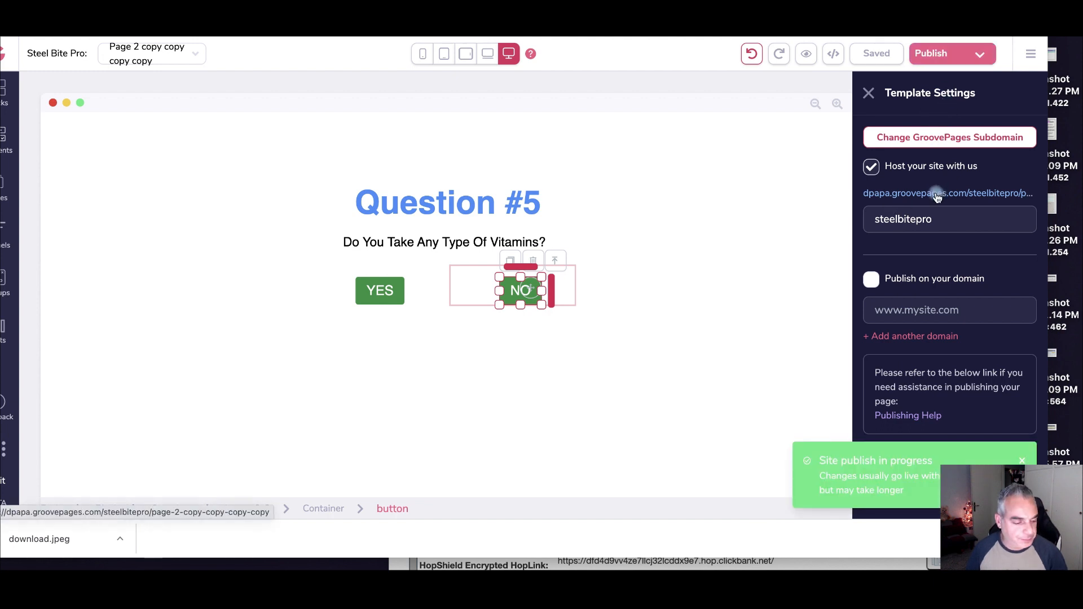
click(818, 14)
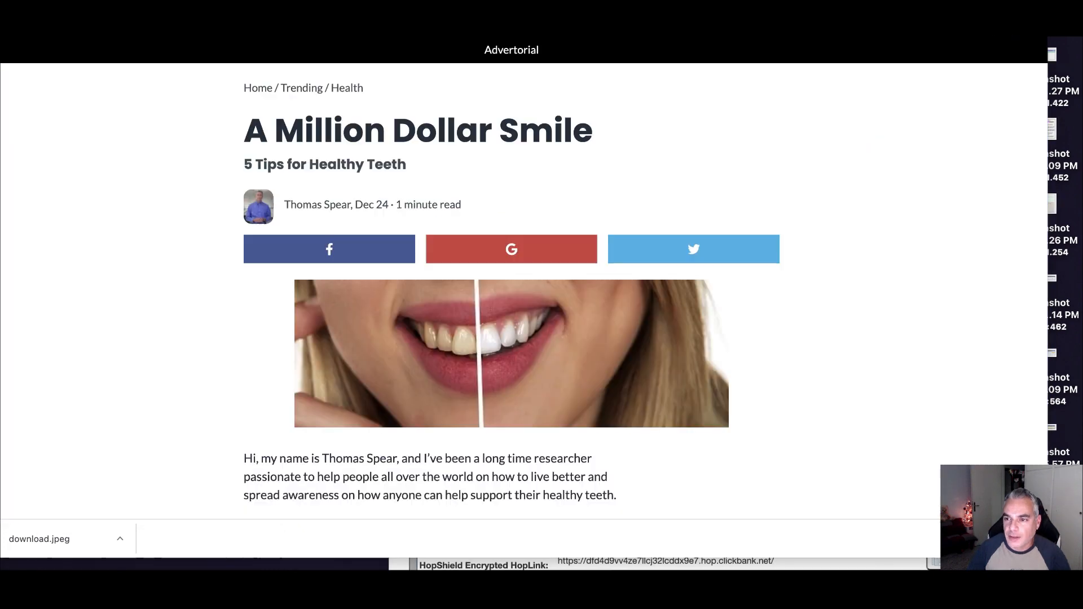
scroll(416, 121, down, 8)
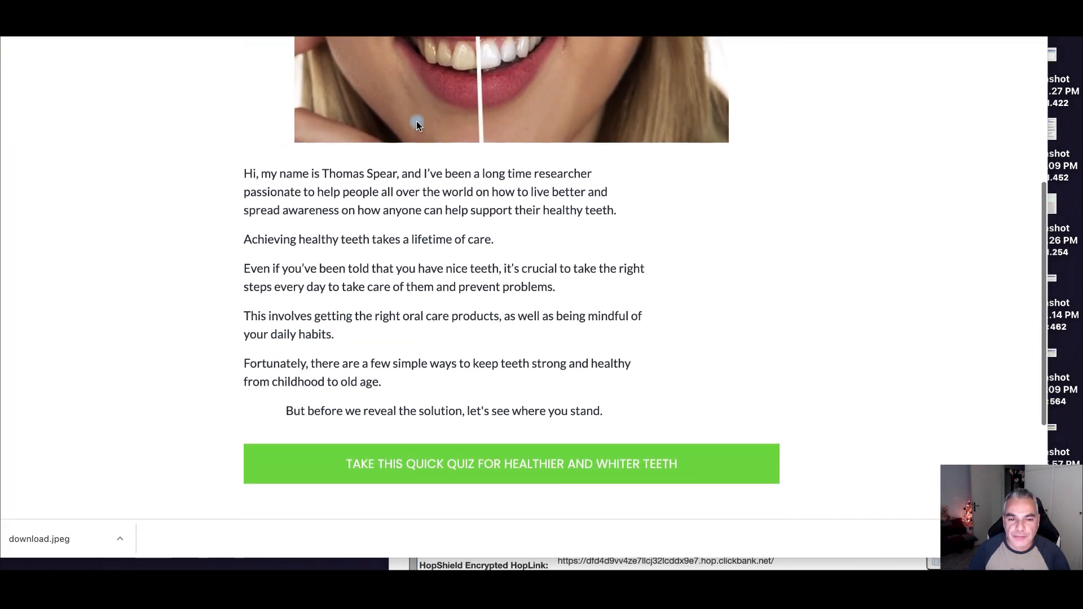
scroll(419, 121, up, 8)
scroll(419, 124, down, 8)
scroll(419, 123, up, 8)
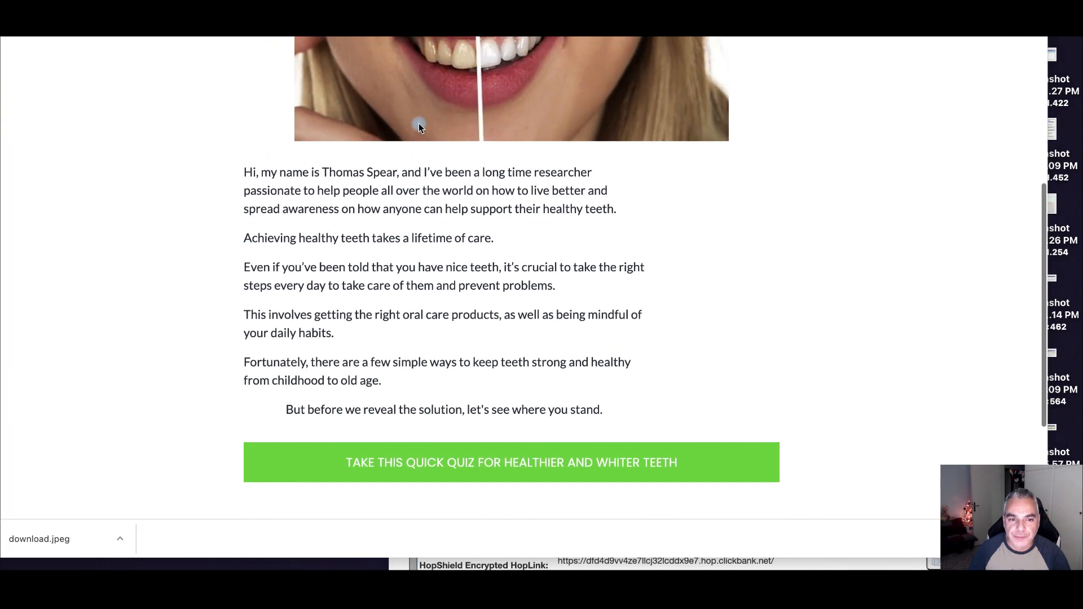
scroll(419, 123, down, 1)
scroll(525, 402, down, 6)
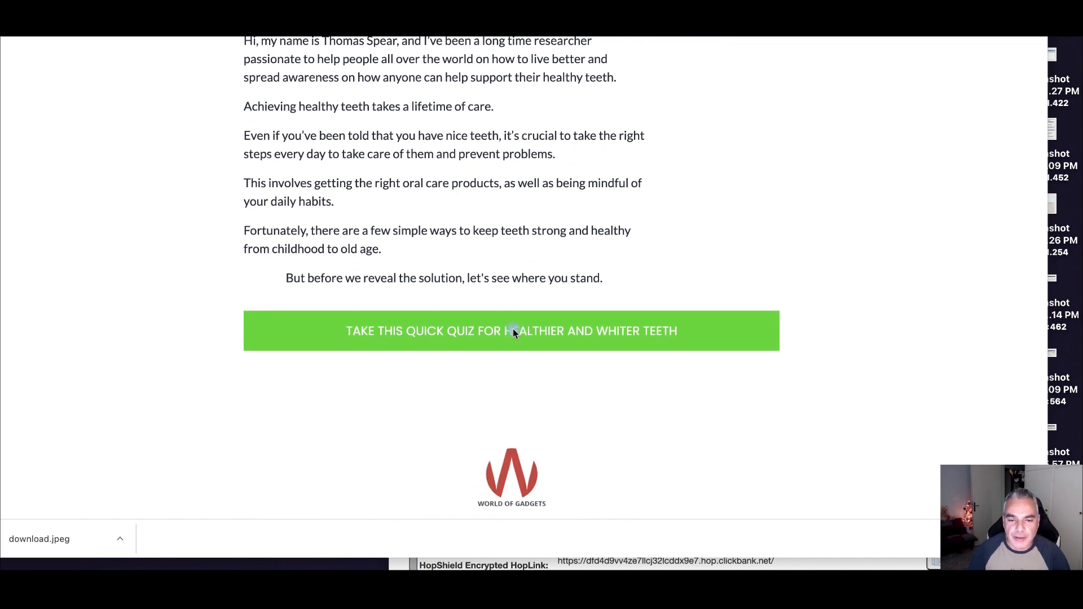
- Test the published quiz by starting it from the advertorial and answering each question with a mix of YES and NO
click(536, 328)
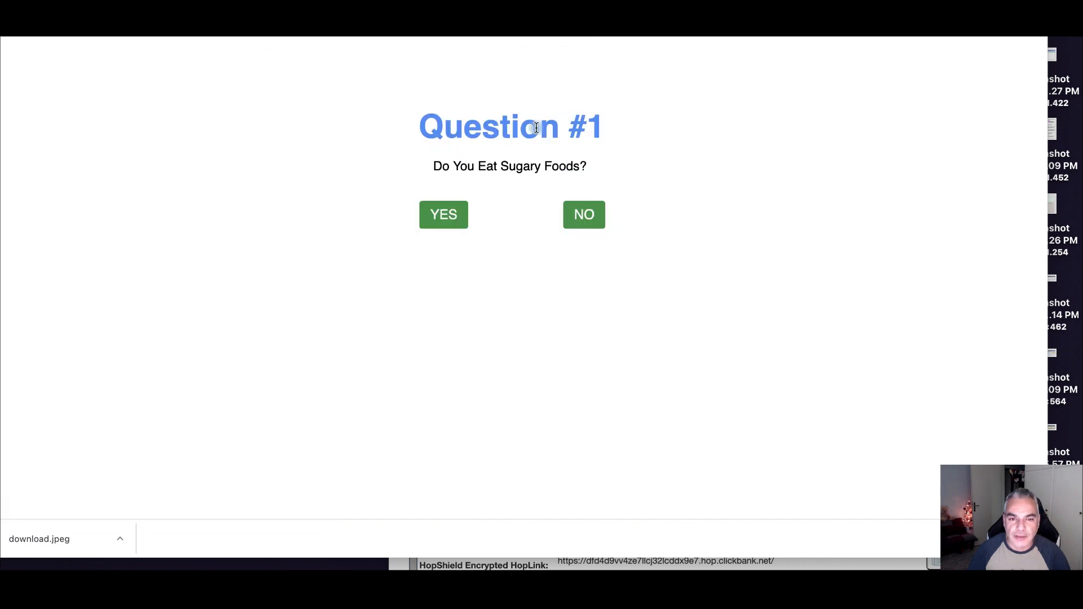
click(453, 232)
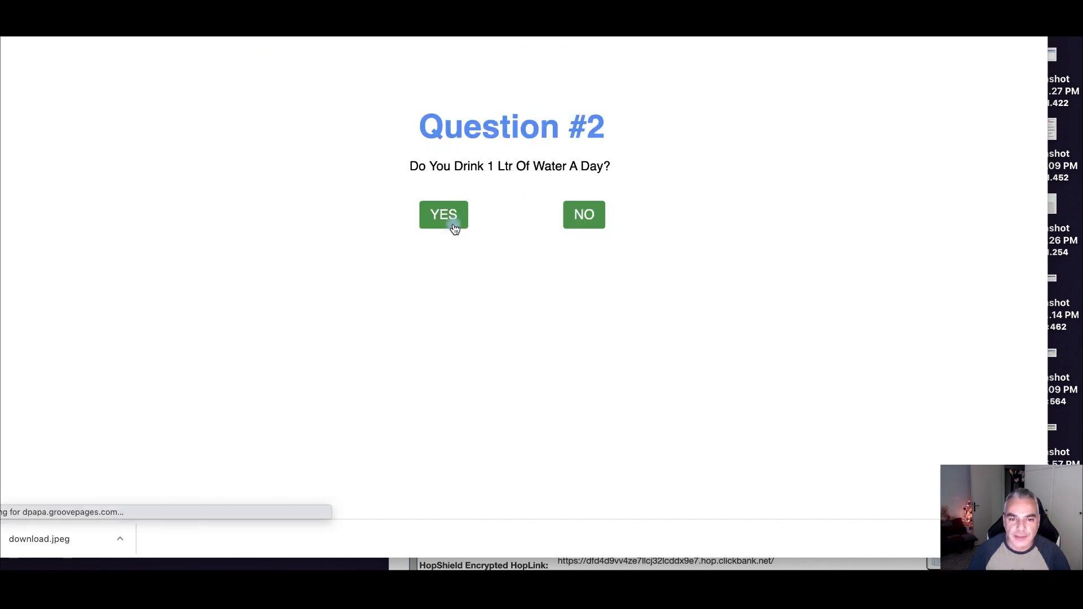
click(583, 214)
click(443, 202)
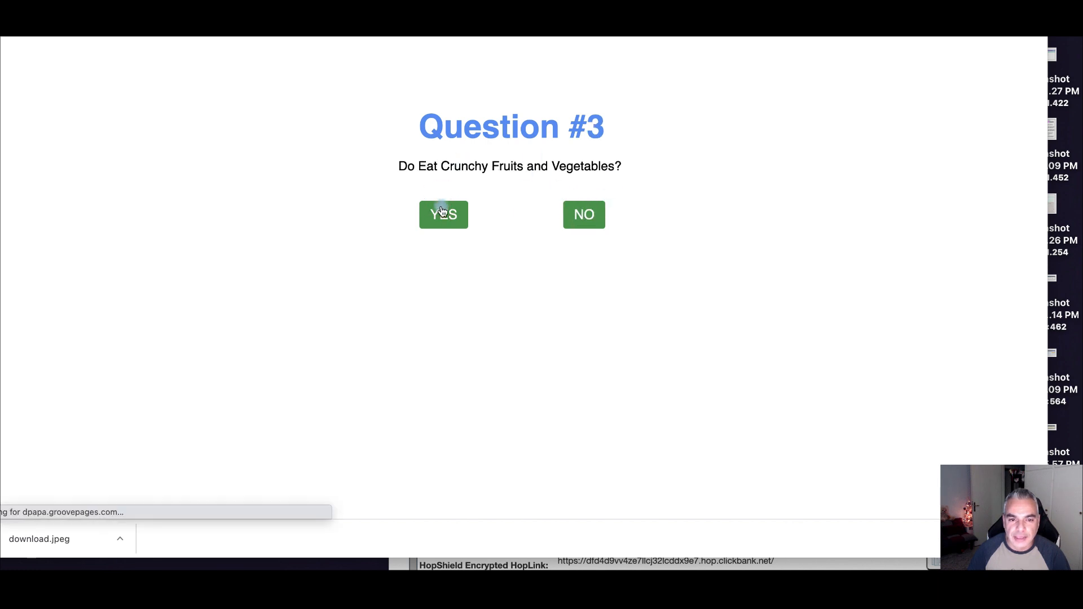
click(579, 218)
click(579, 216)
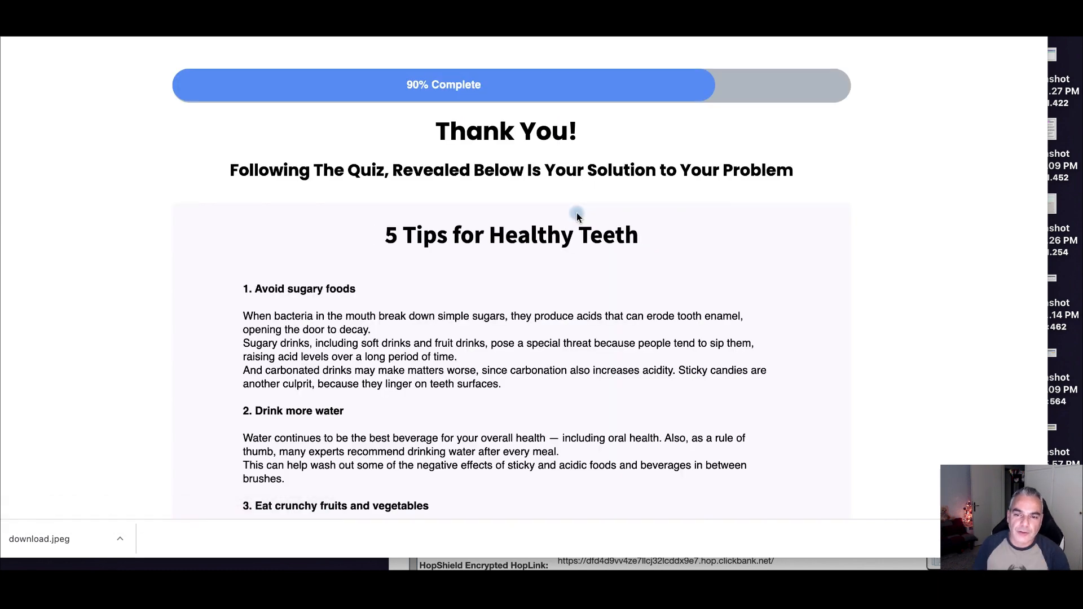
- Review the Thank You page, follow its BUY NOW link to the ClickBank order form, and check the affiliate ID at the form's end
scroll(429, 306, down, 11)
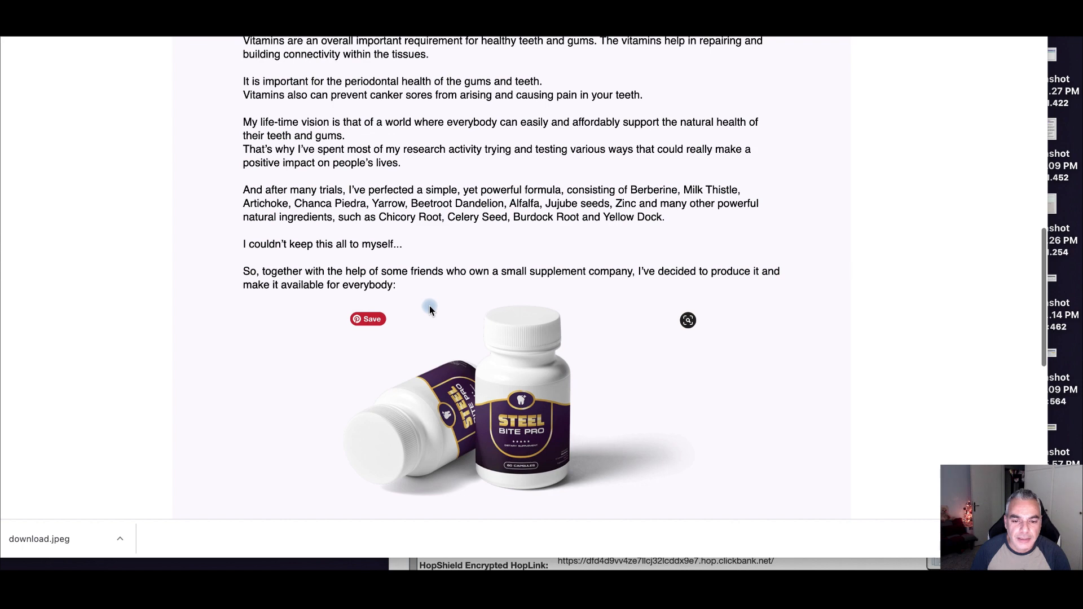
scroll(429, 305, down, 9)
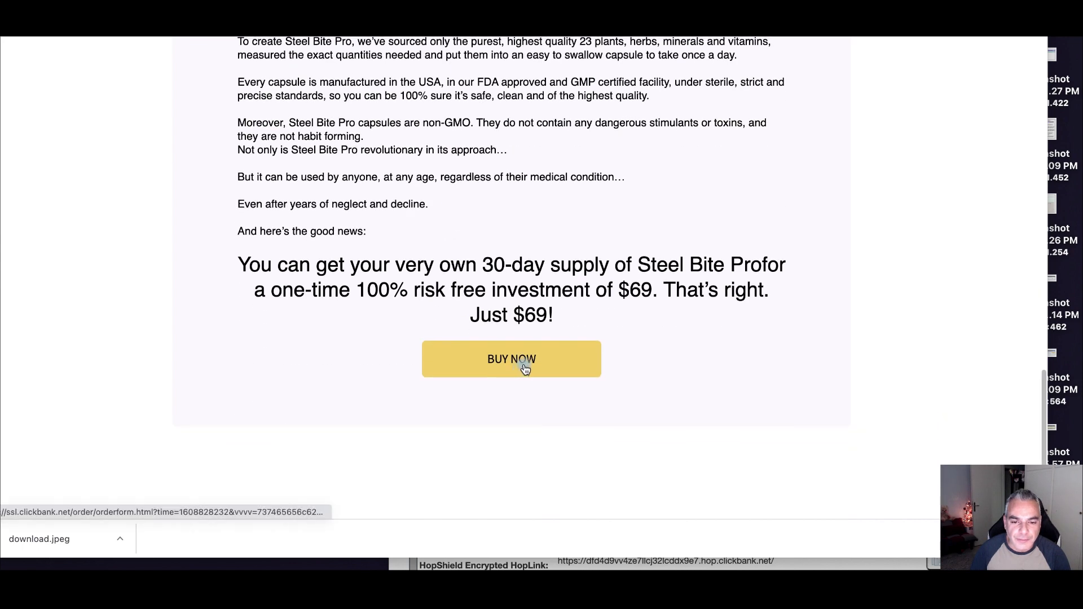
click(528, 365)
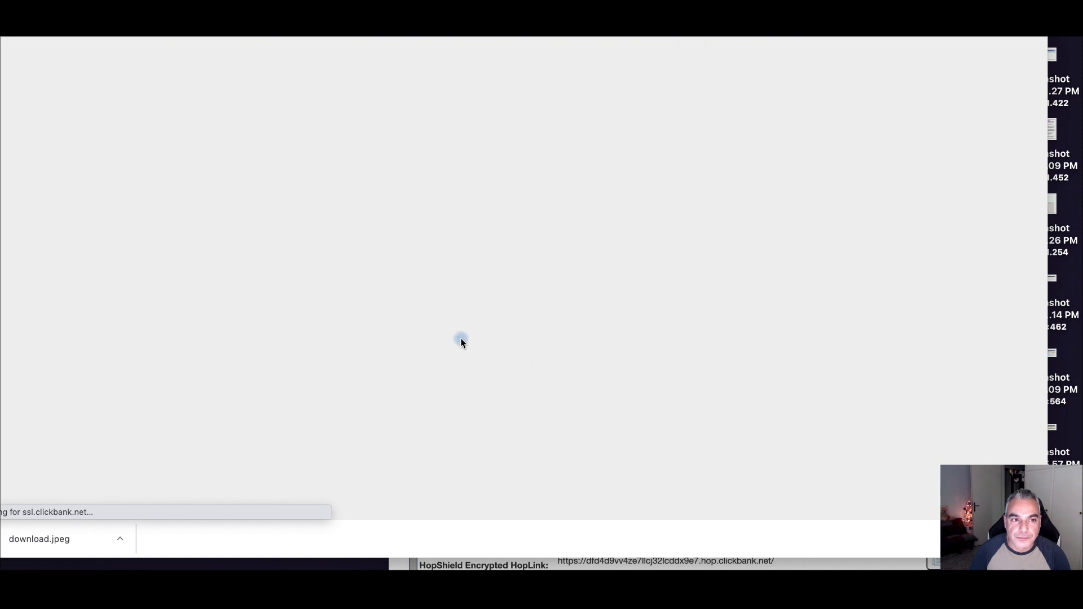
scroll(460, 336, down, 10)
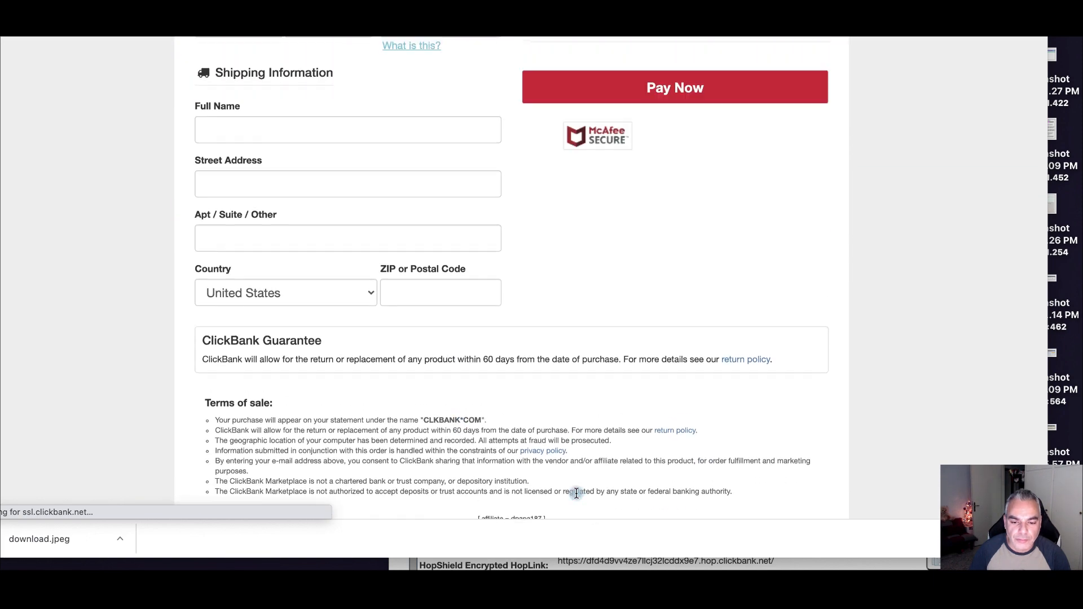
scroll(579, 497, down, 2)
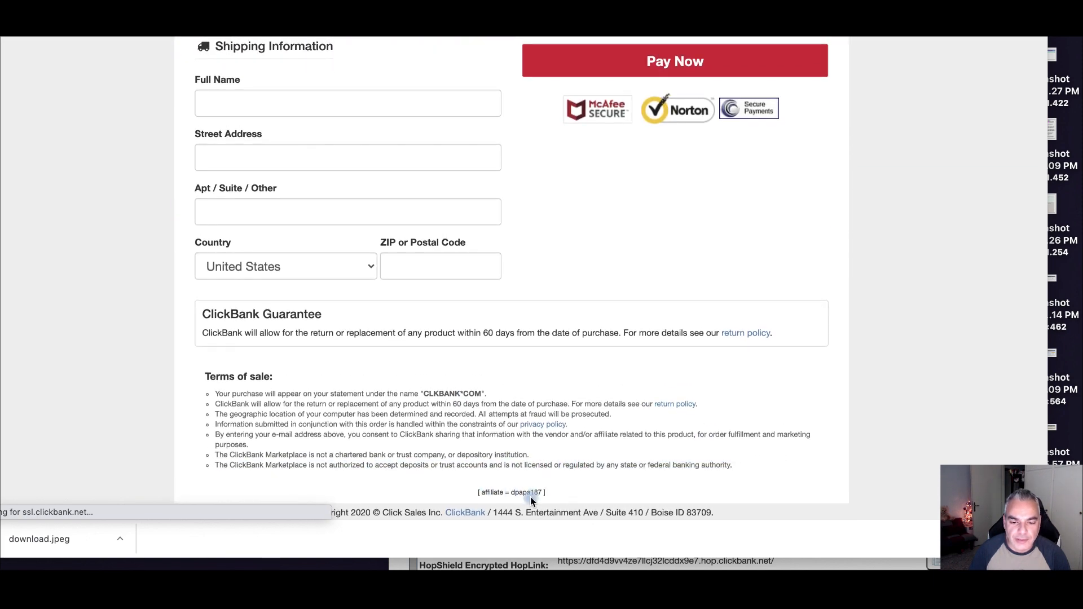
scroll(476, 476, up, 12)
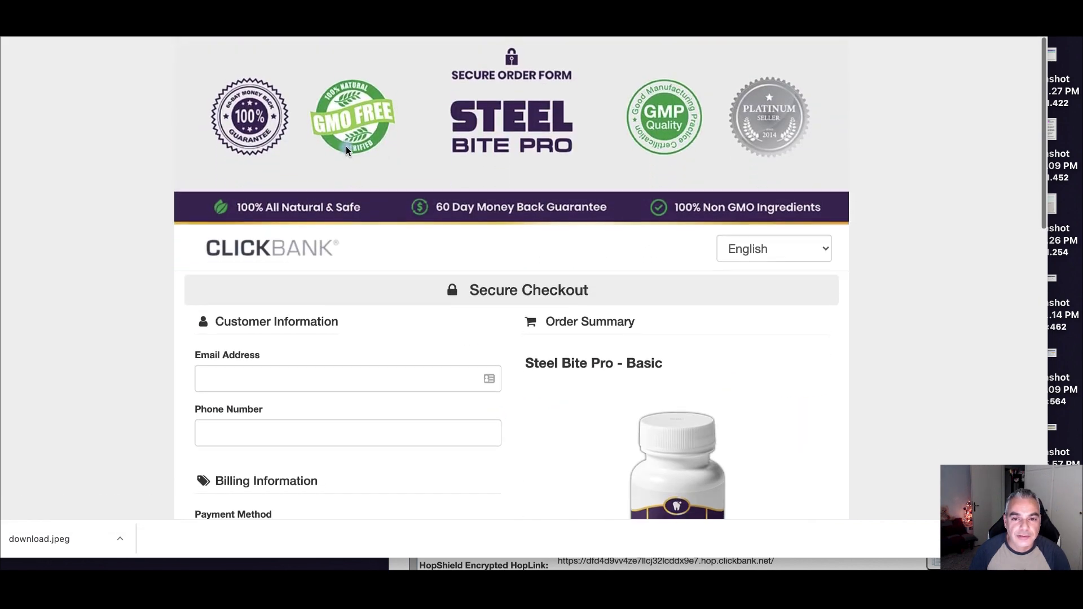
- Switch back to the GroovePages editor and look over the advertorial template from its headline to the footer and body text
key(ctrl+Tab)
scroll(282, 220, down, 10)
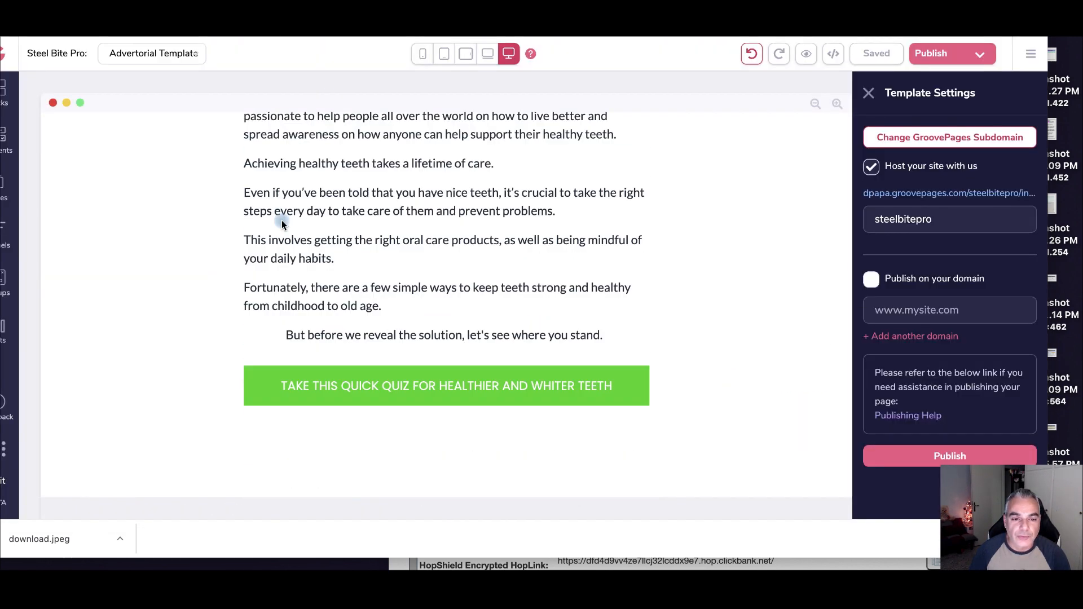
click(326, 448)
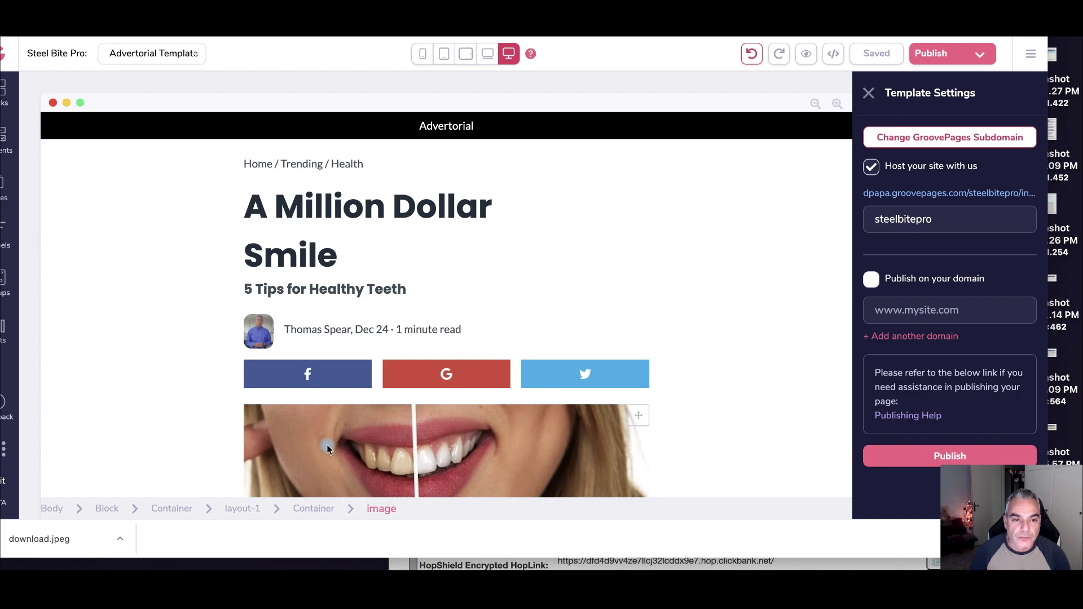
click(107, 509)
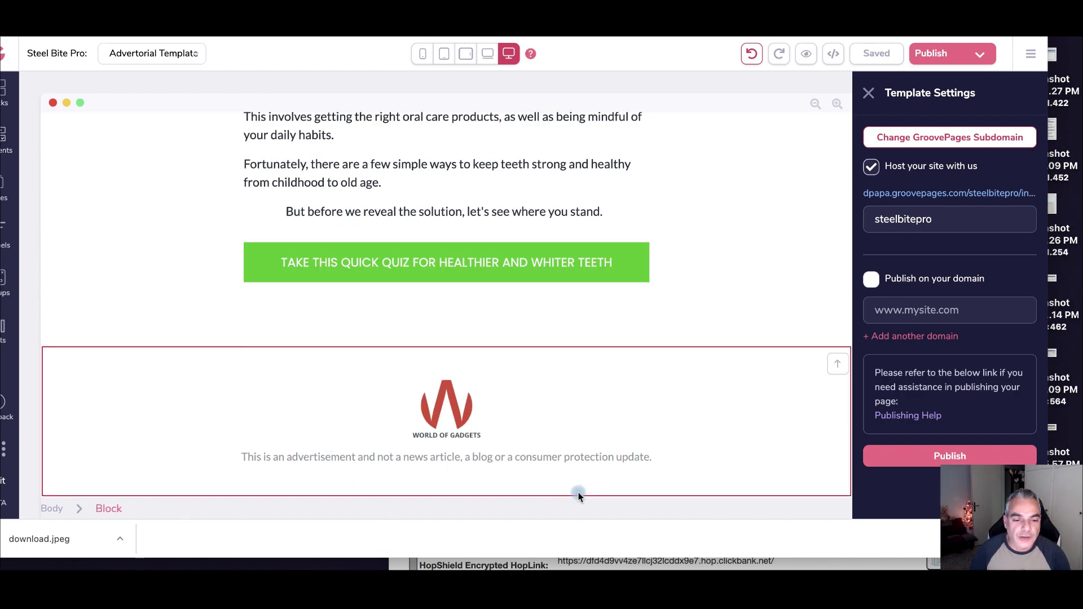
click(440, 496)
scroll(592, 323, up, 4)
click(618, 285)
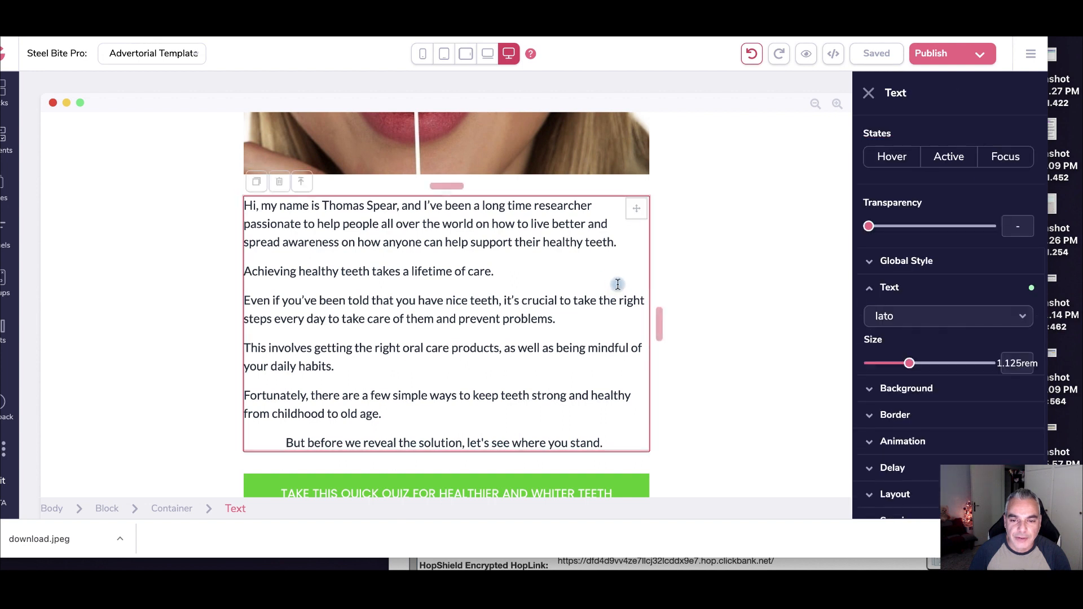
- Set the layout display of the block holding the advertorial's body text to block
click(681, 271)
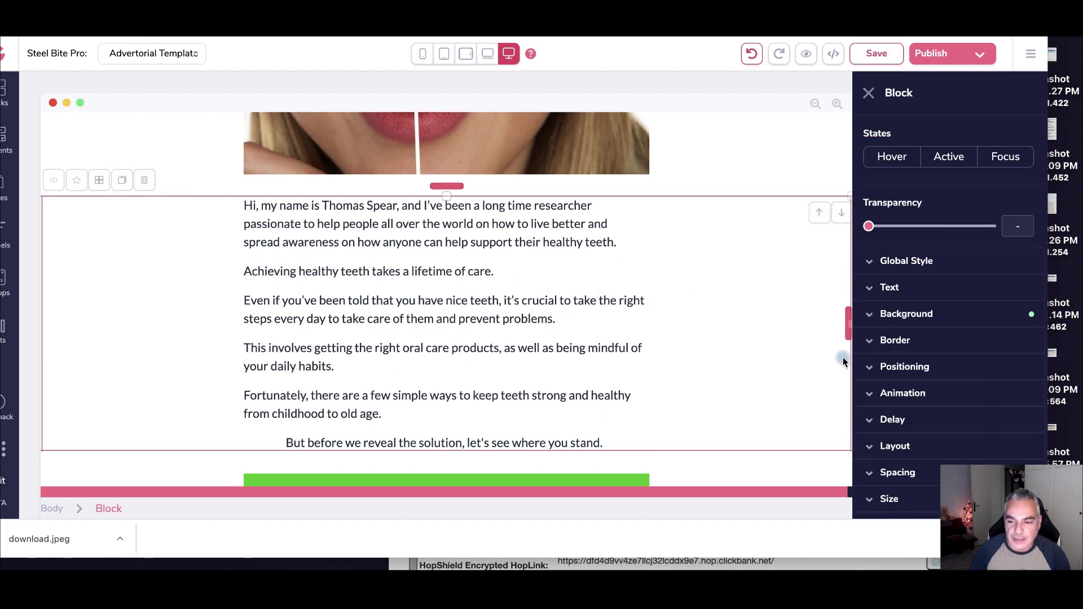
click(920, 450)
scroll(920, 447, down, 2)
click(973, 388)
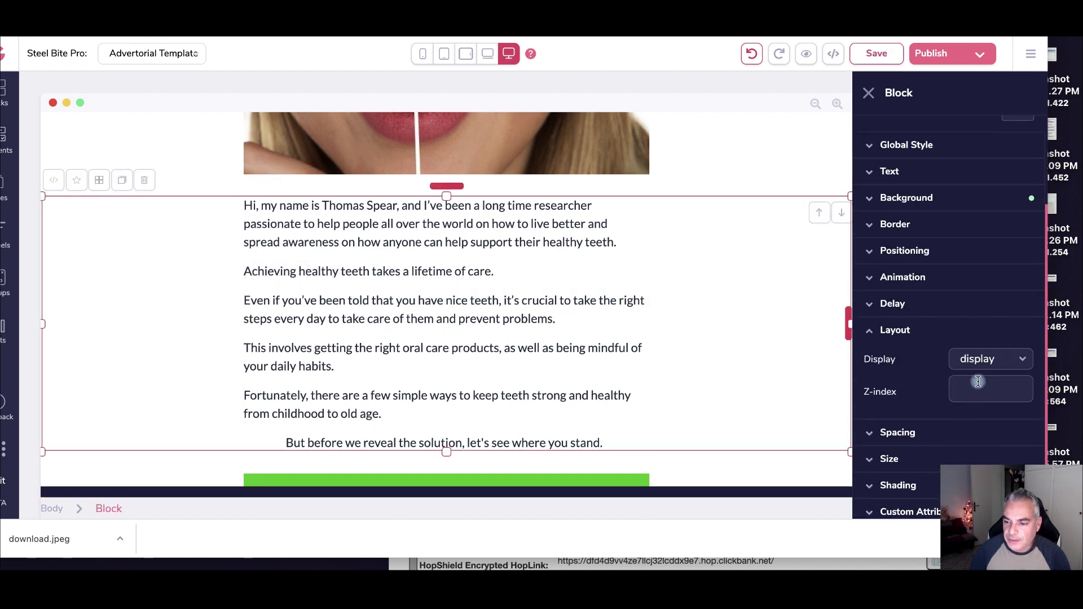
click(1001, 361)
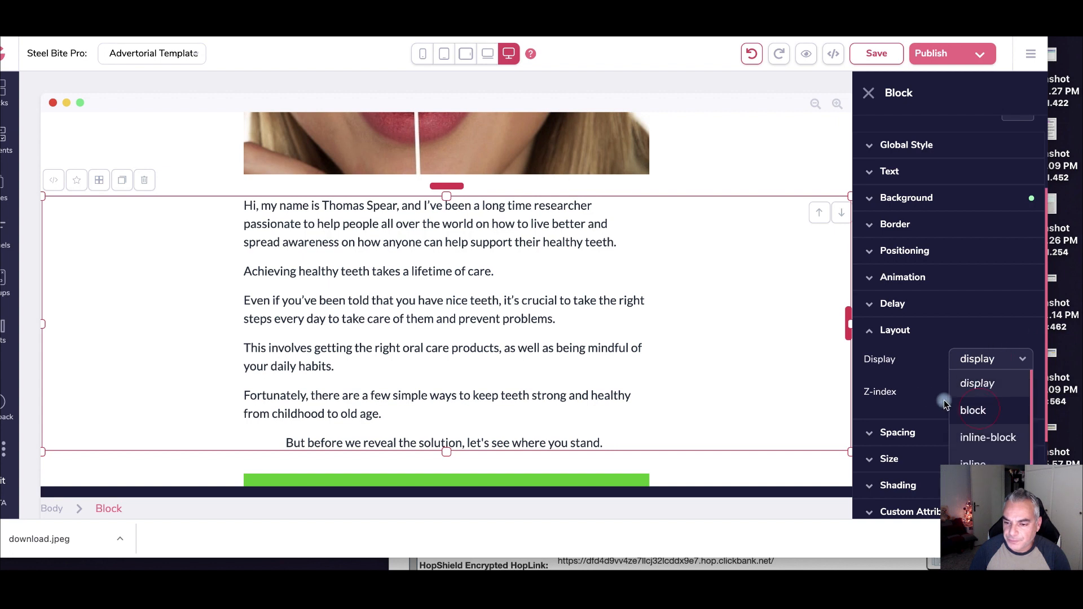
click(974, 409)
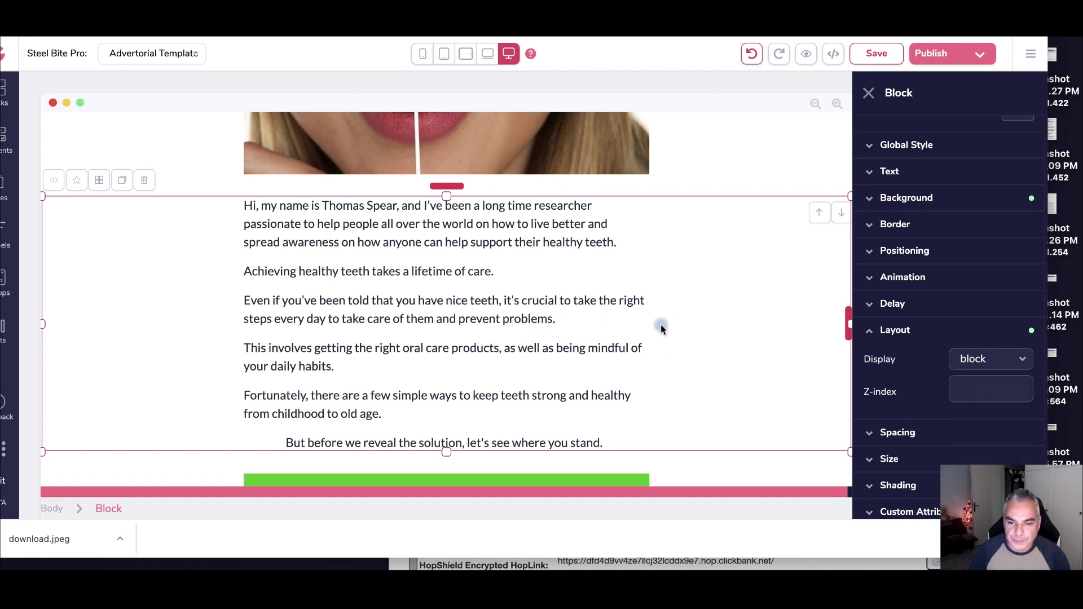
- Left-align the text of the container that holds the advertorial's body paragraphs and try adjusting its text size
click(577, 272)
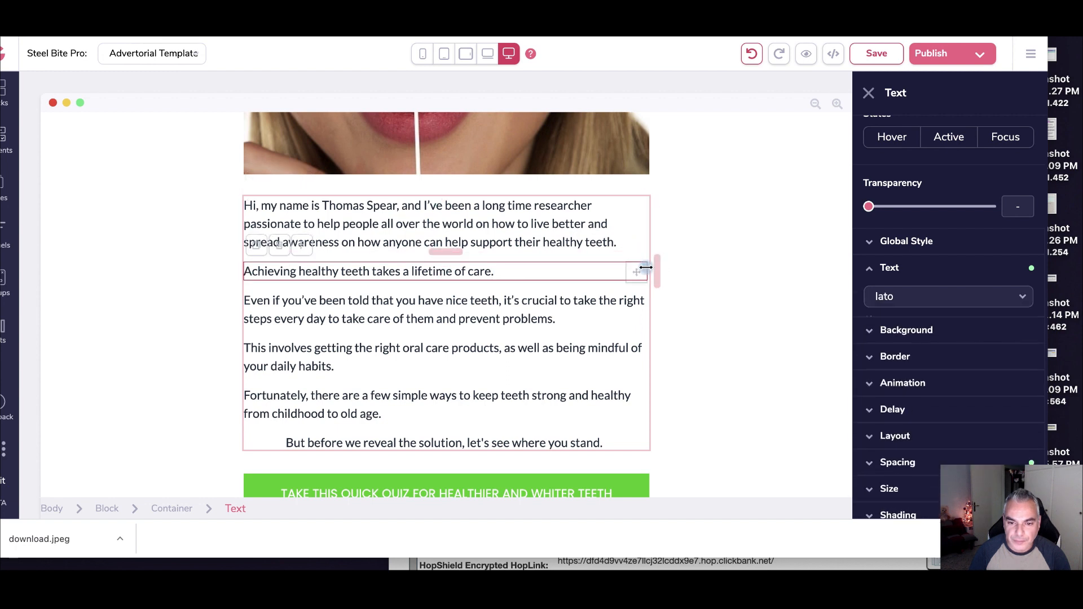
click(172, 508)
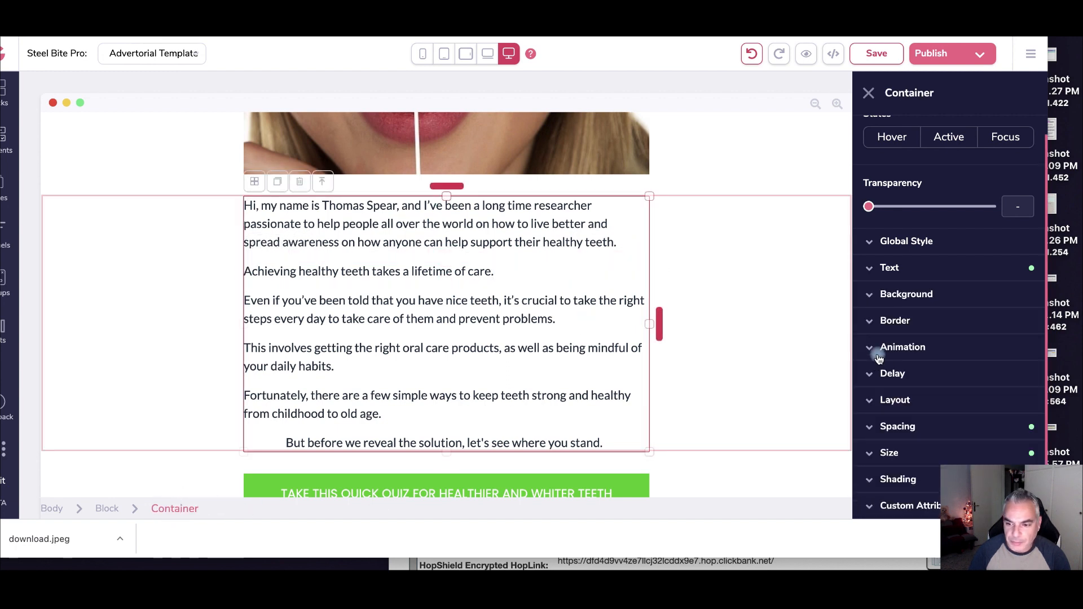
click(931, 267)
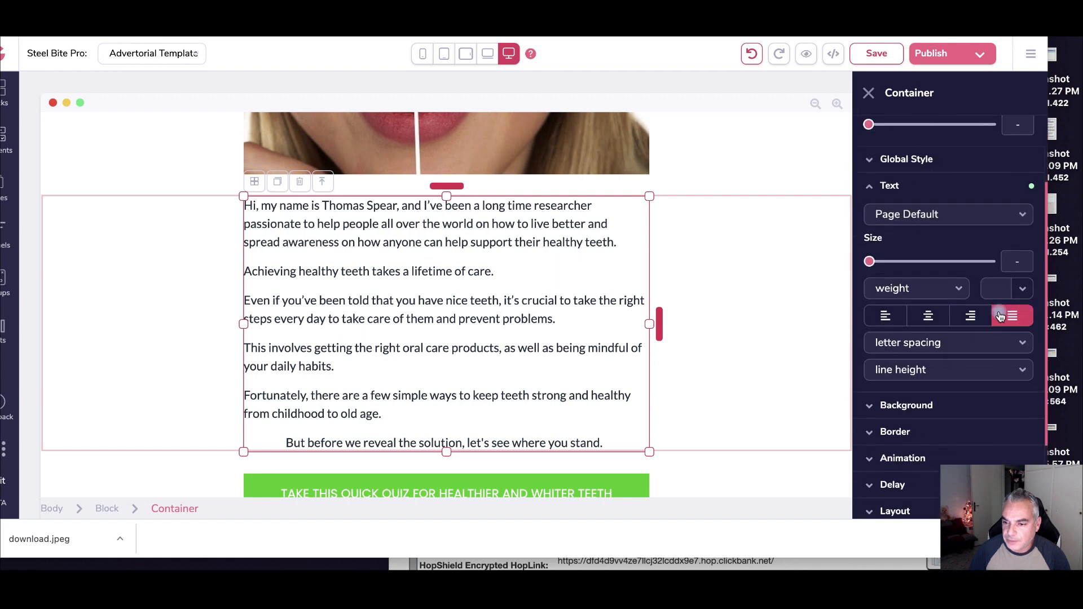
click(889, 319)
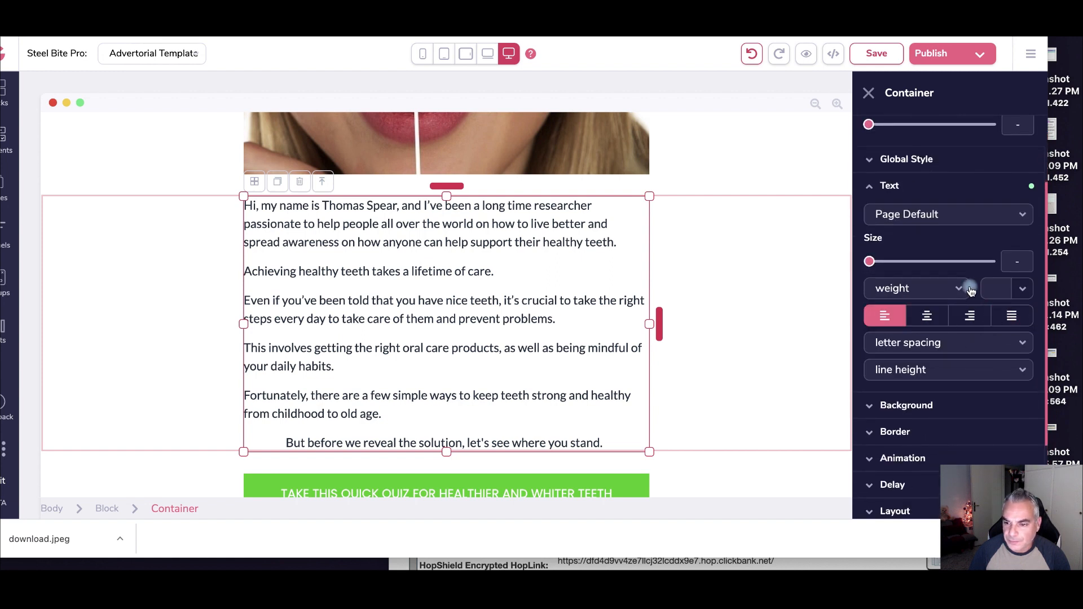
mouse_move(890, 265)
mouse_down()
mouse_move(919, 263)
mouse_move(872, 263)
mouse_up()
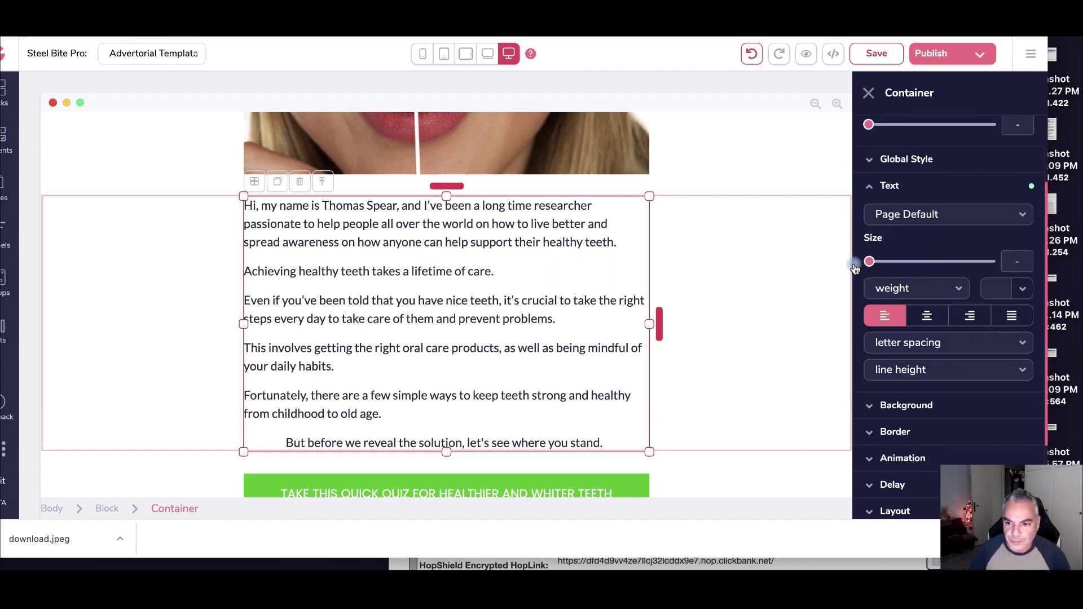
- Set the advertorial's opening paragraph to a text size of 1rem and justify it
click(653, 249)
click(607, 241)
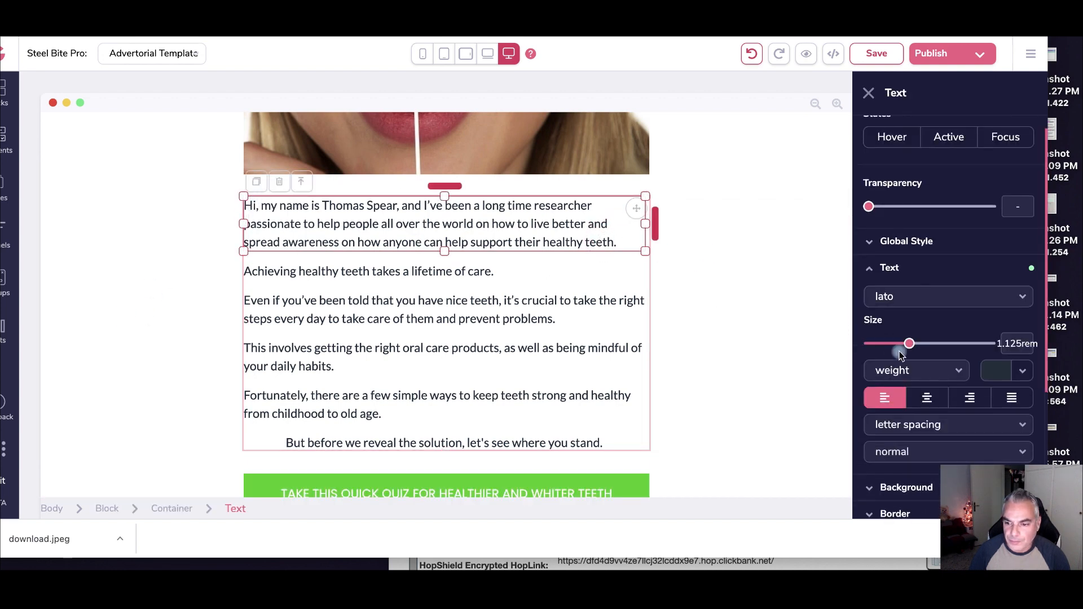
mouse_move(912, 351)
mouse_down()
mouse_move(929, 344)
mouse_move(903, 347)
mouse_up()
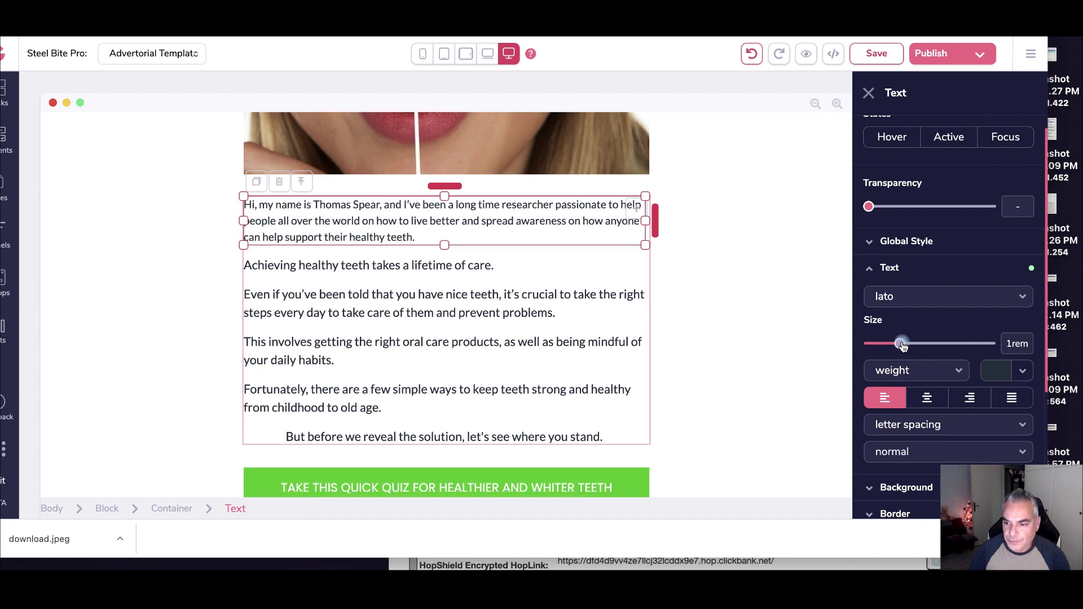
click(1010, 396)
- Justify the paragraph "Achieving healthy teeth takes a lifetime of care." and set its text size to 1rem
click(556, 265)
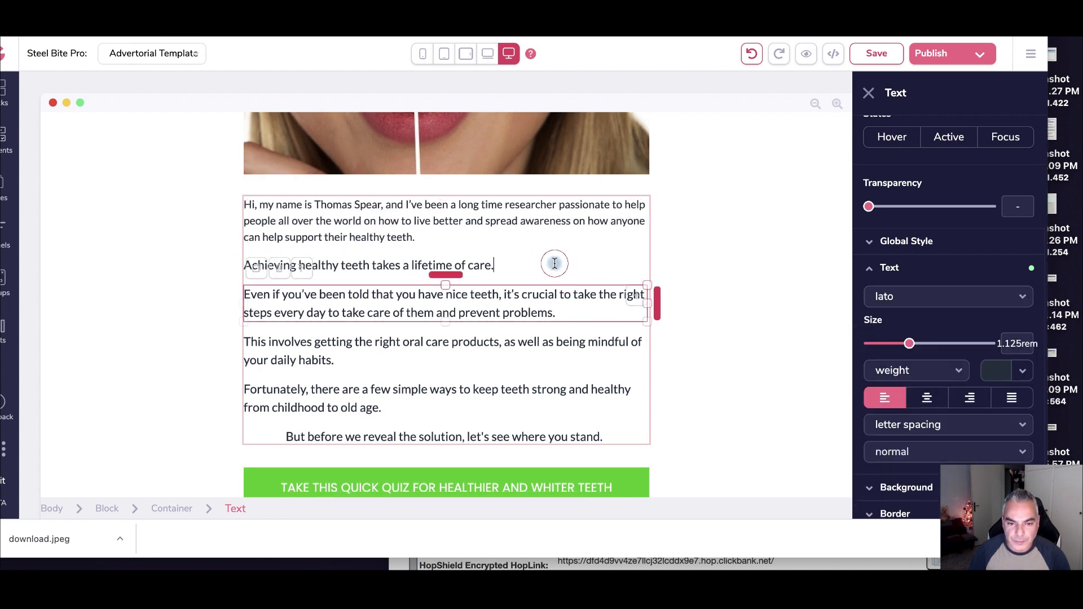
click(1011, 398)
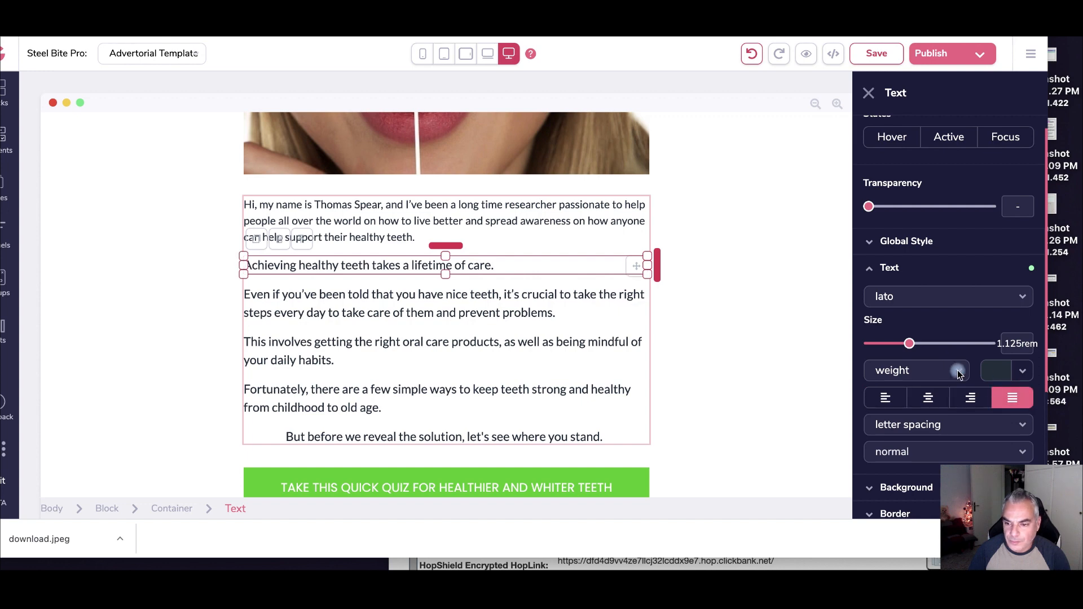
drag(906, 344, 900, 344)
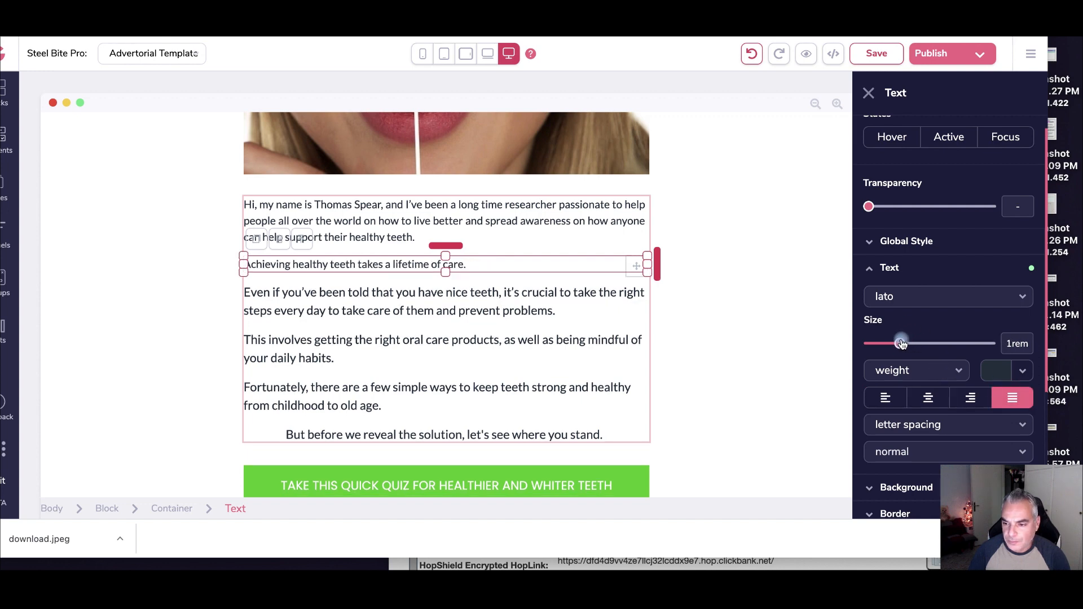
scroll(596, 308, up, 5)
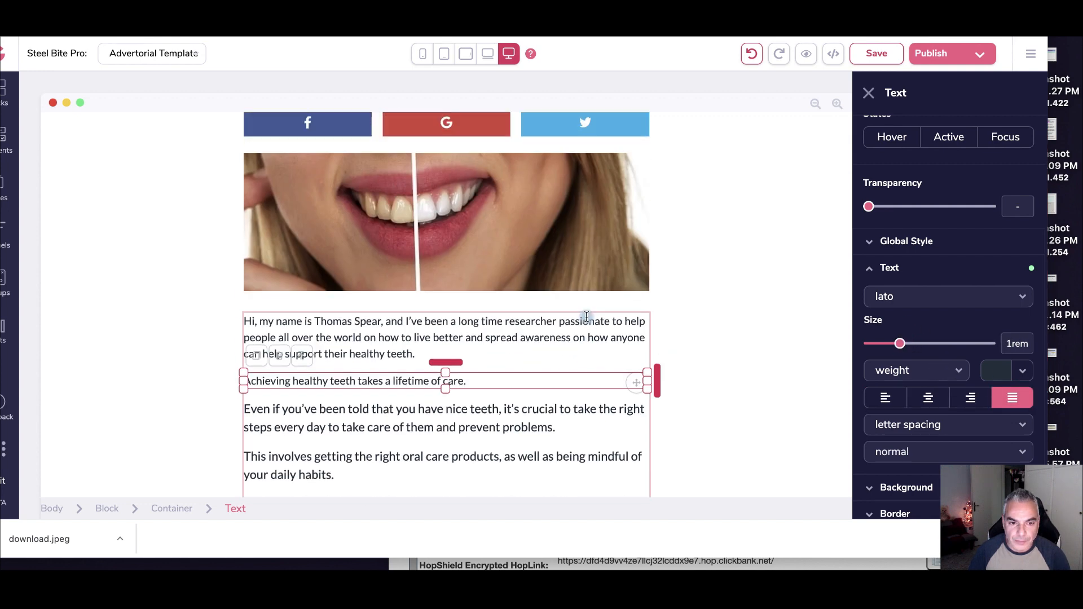
click(527, 370)
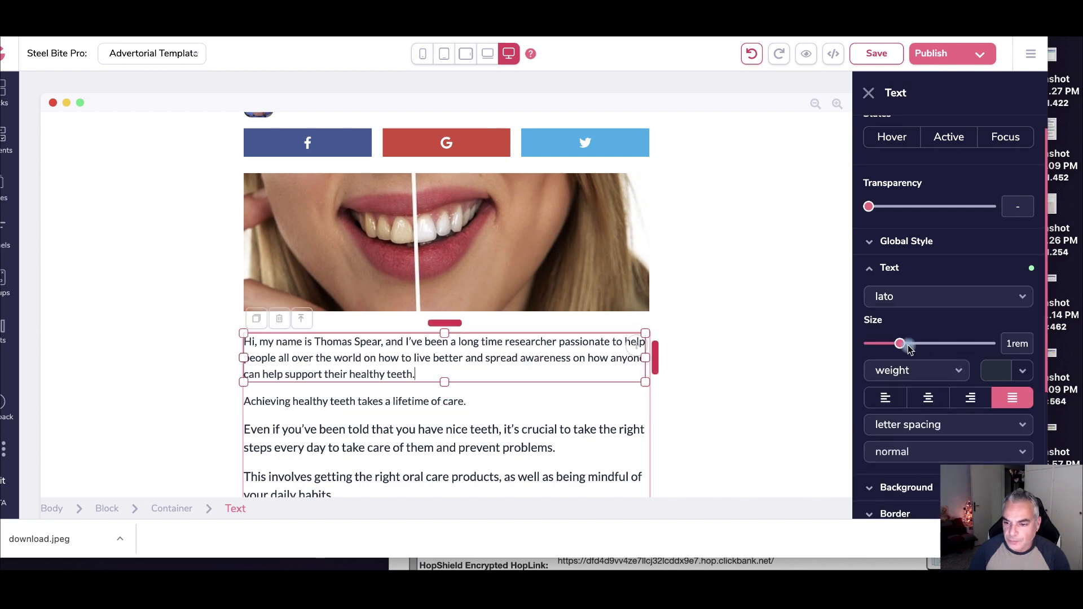
- Save the reformatted advertorial and republish the site with GroovePages hosting under steelbitepro
click(896, 62)
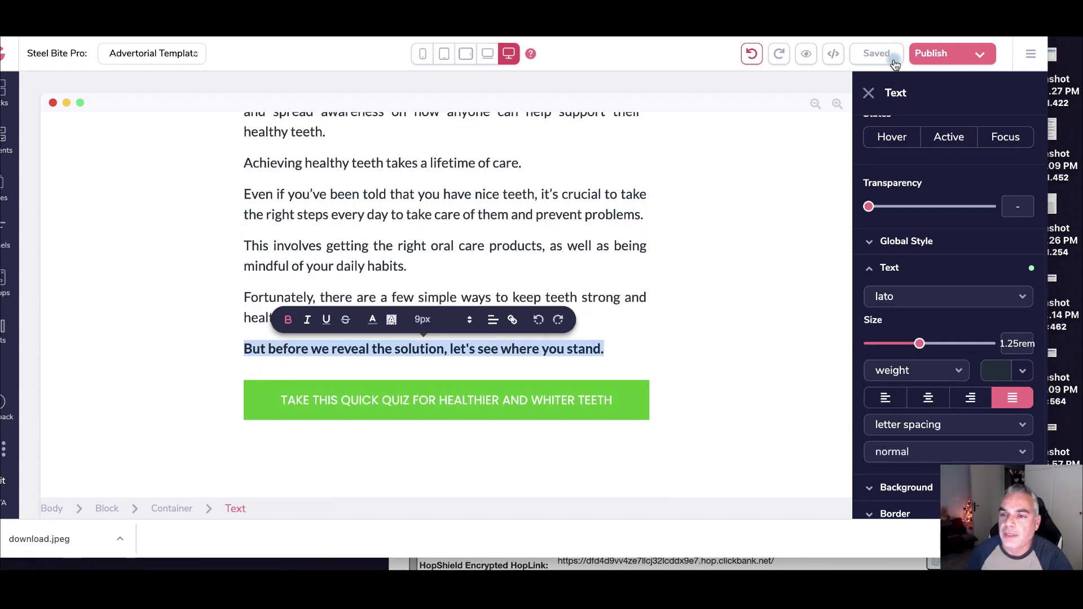
click(970, 53)
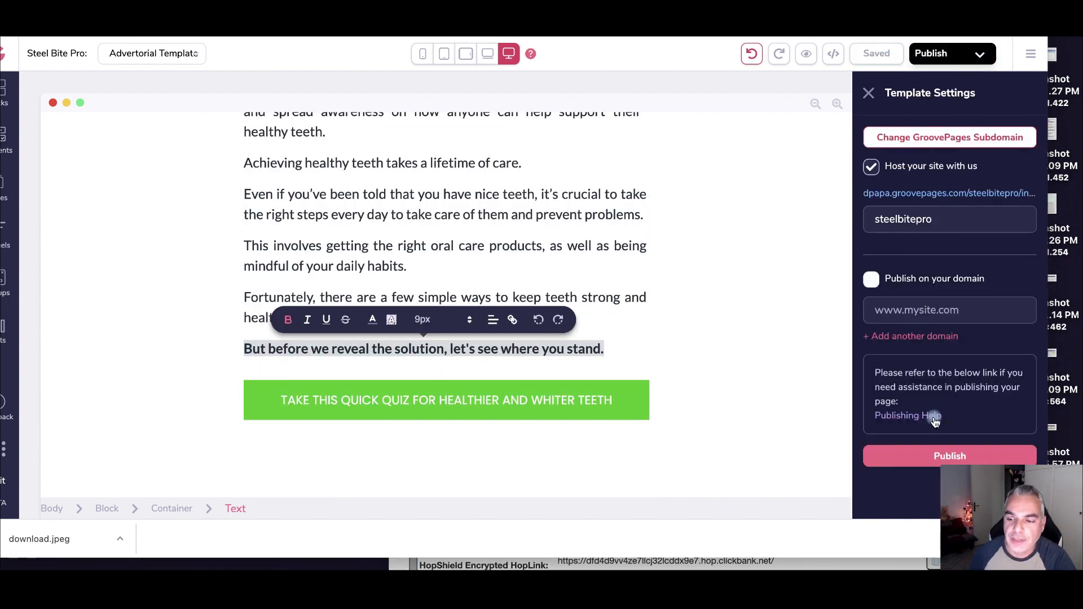
click(938, 454)
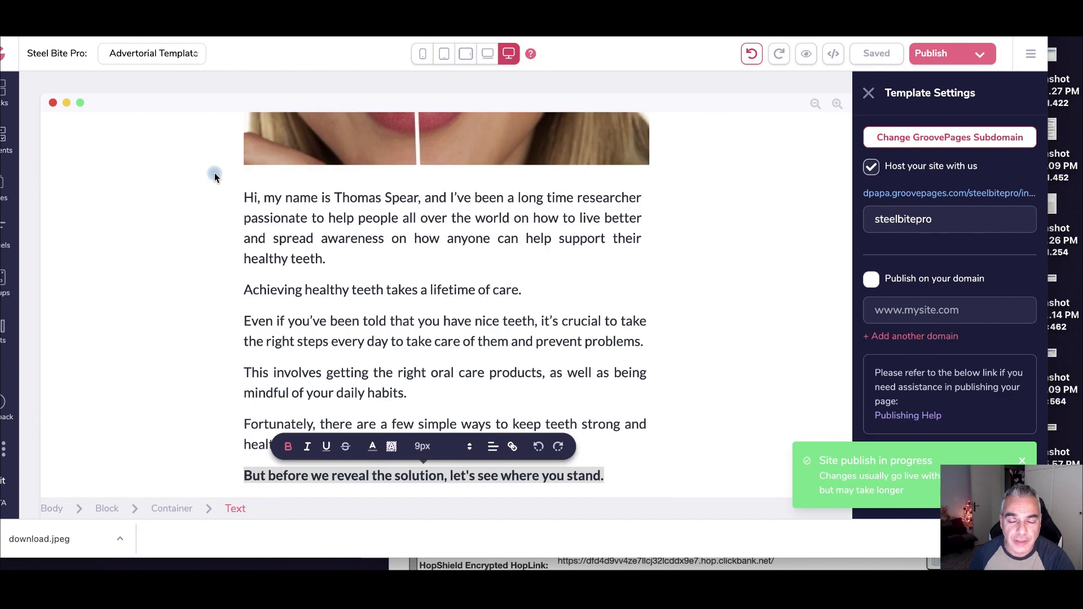
- Reopen the published site and check the image and reformatted paragraphs of the advertorial down to the quiz button
scroll(215, 174, up, 15)
scroll(220, 172, down, 3)
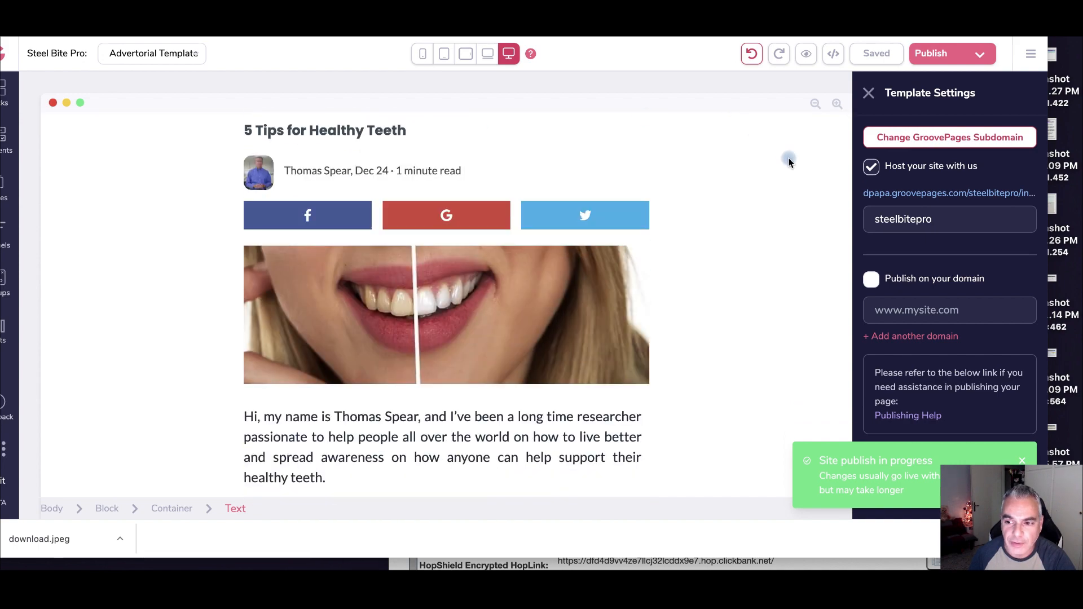
click(917, 194)
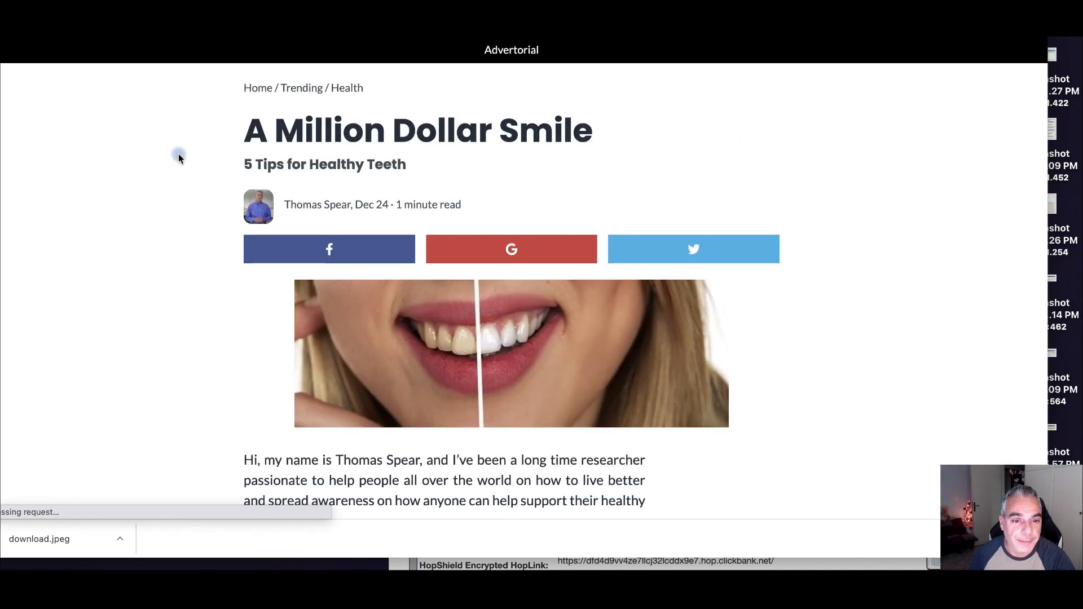
scroll(236, 179, down, 3)
scroll(236, 174, down, 6)
scroll(235, 174, up, 4)
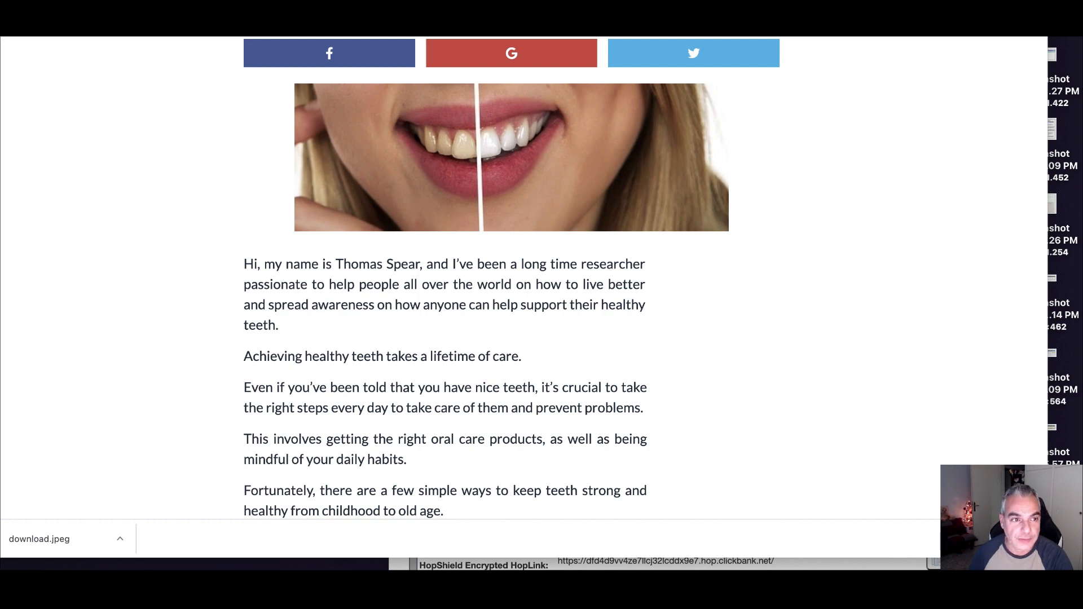
scroll(294, 177, up, 4)
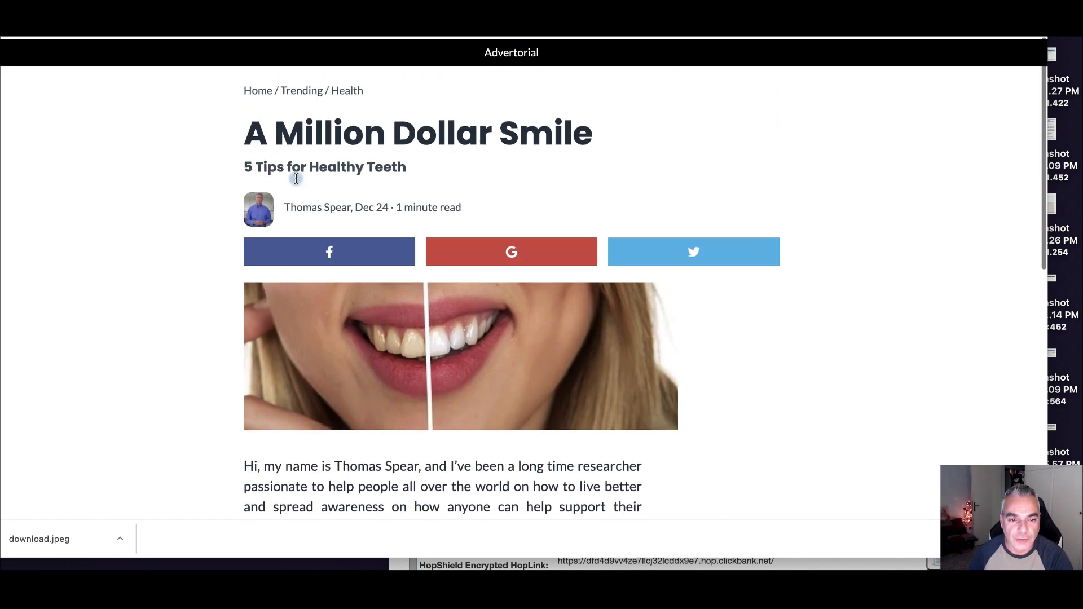
scroll(296, 178, down, 9)
- Test the live quiz from the advertorial by answering No to all five questions
click(474, 299)
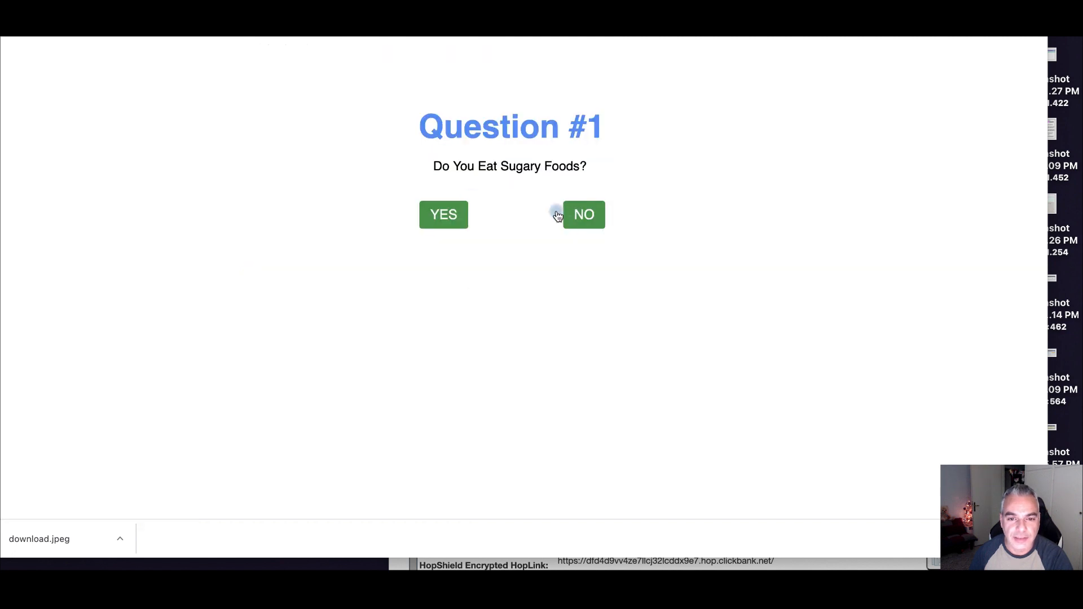
click(588, 216)
click(588, 216)
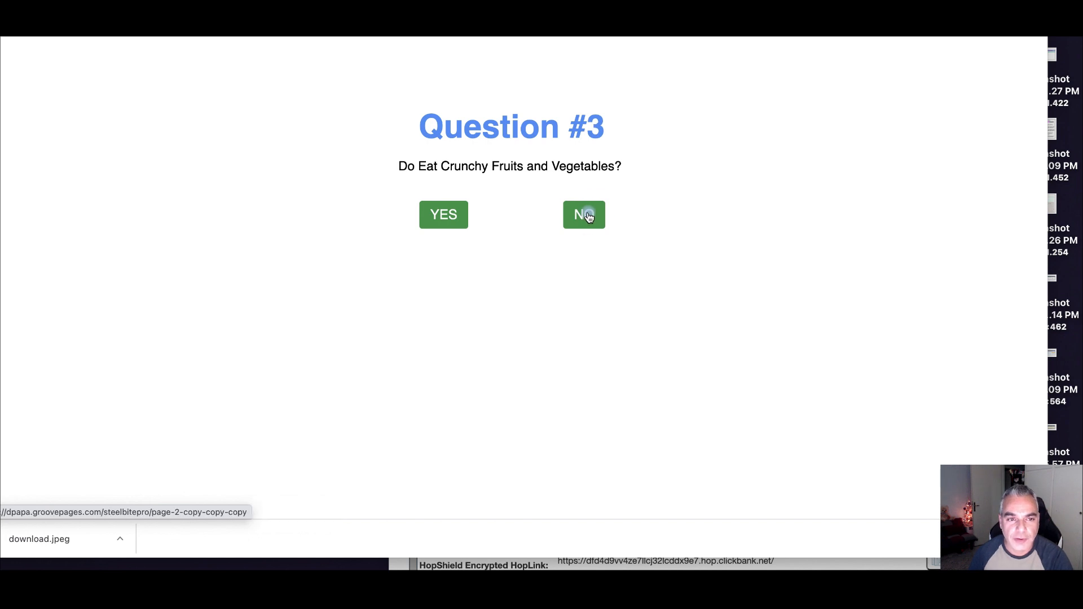
click(589, 216)
click(589, 216)
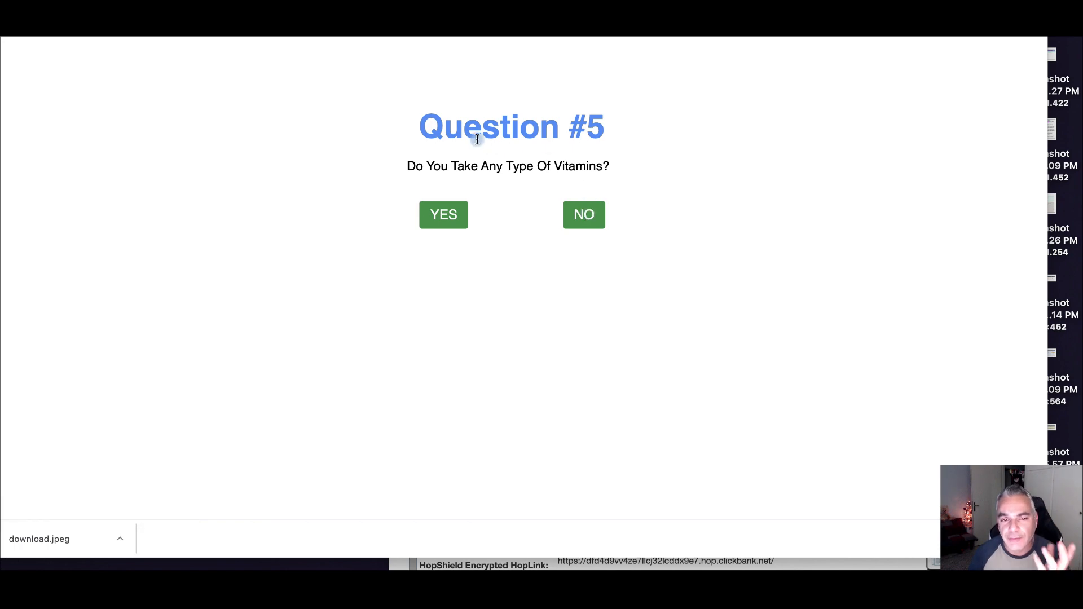
click(595, 225)
- Review the live Thank You page from the 5 Tips for Healthy Teeth section down to the BUY NOW offer
scroll(565, 176, down, 20)
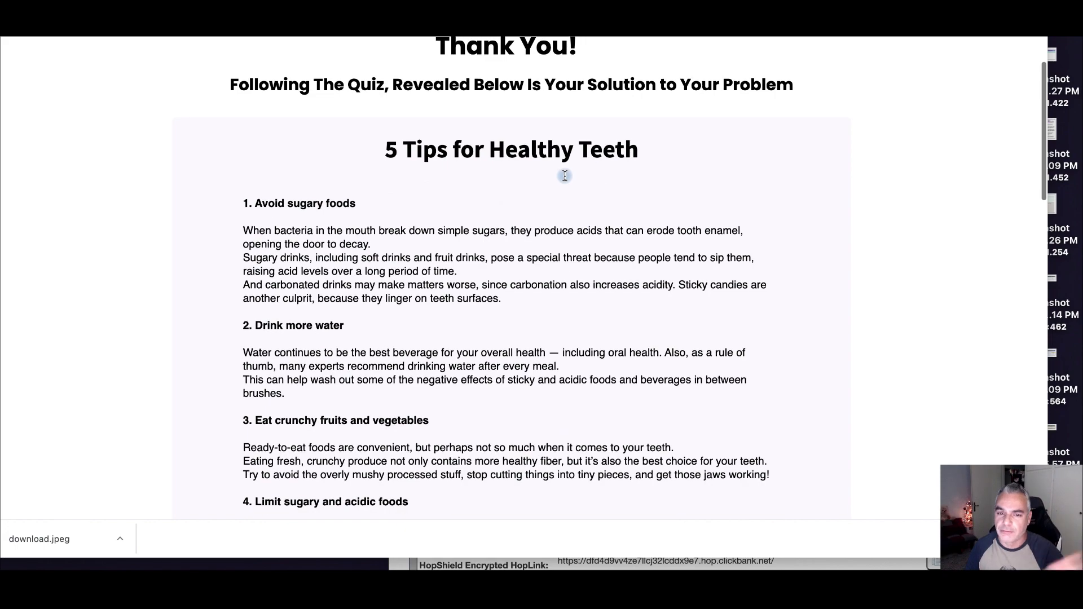
scroll(557, 178, down, 3)
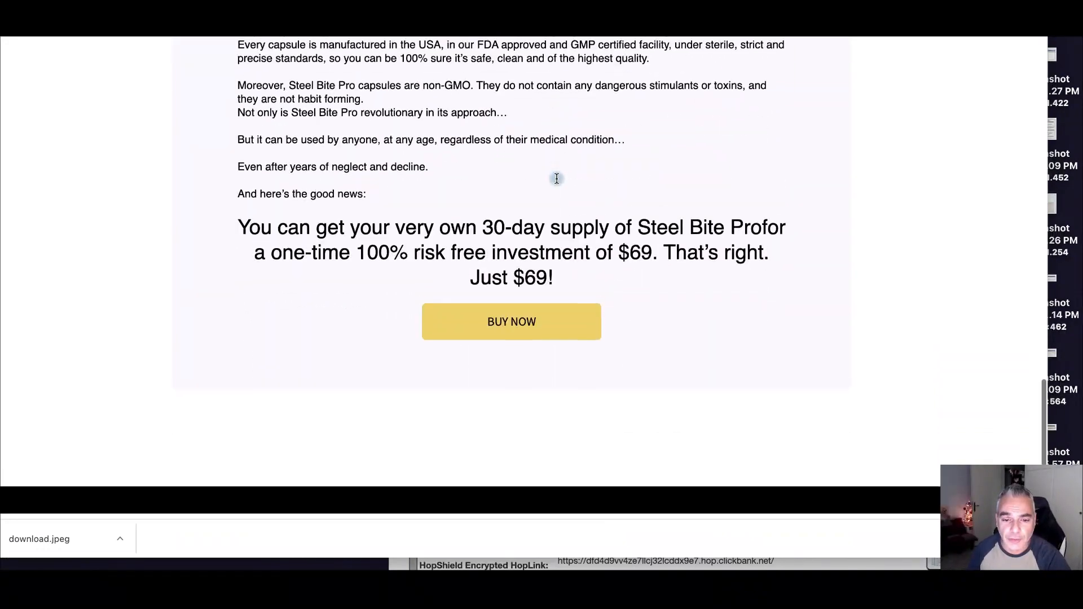
scroll(509, 329, up, 10)
scroll(513, 326, up, 5)
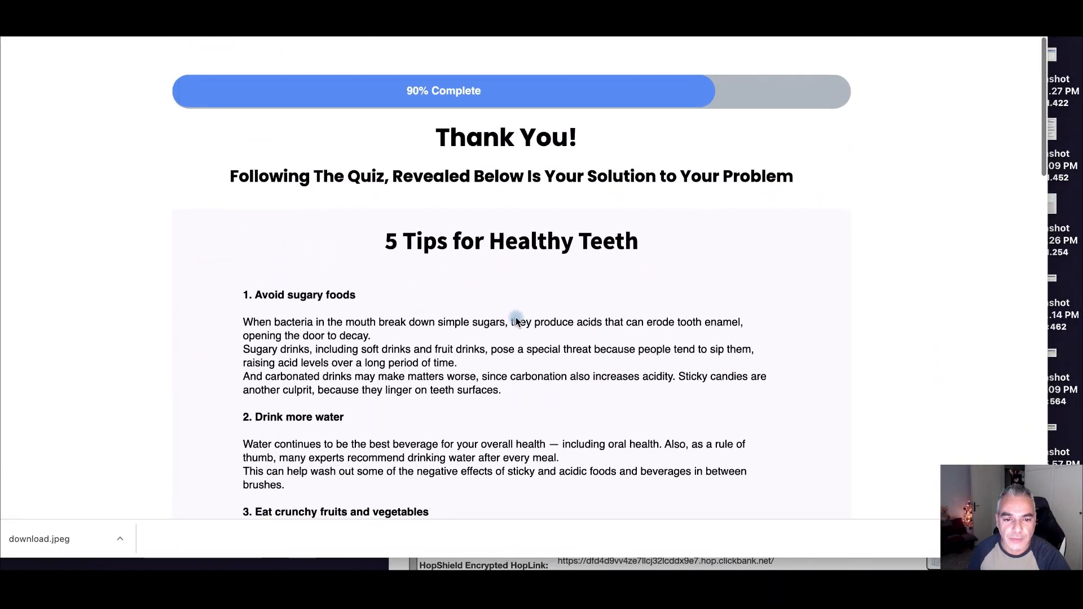
scroll(516, 318, down, 15)
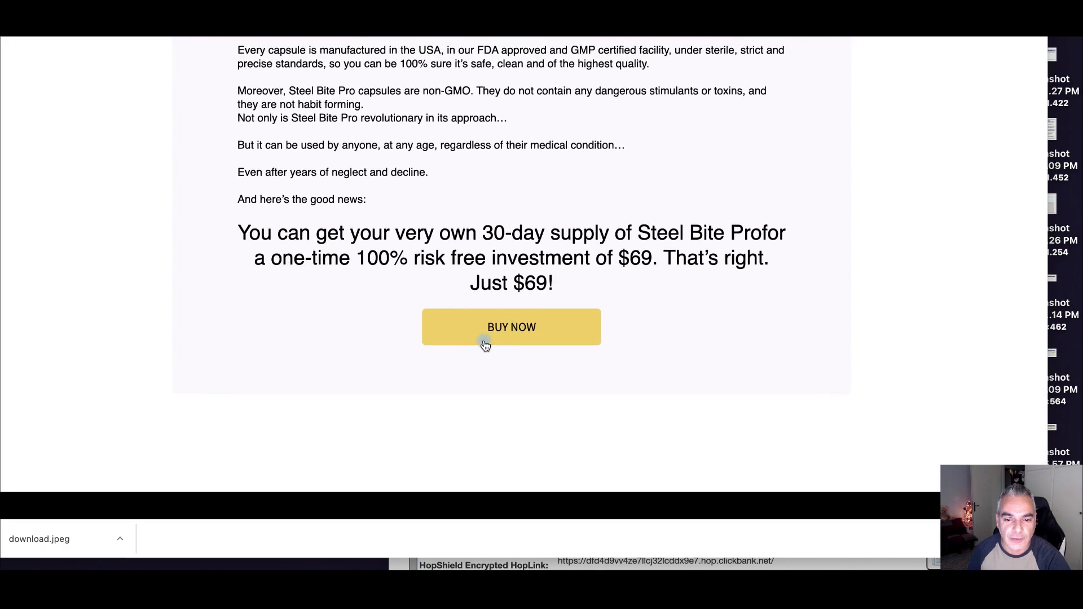
scroll(514, 321, up, 20)
scroll(512, 327, down, 20)
scroll(513, 311, up, 20)
scroll(485, 279, down, 1)
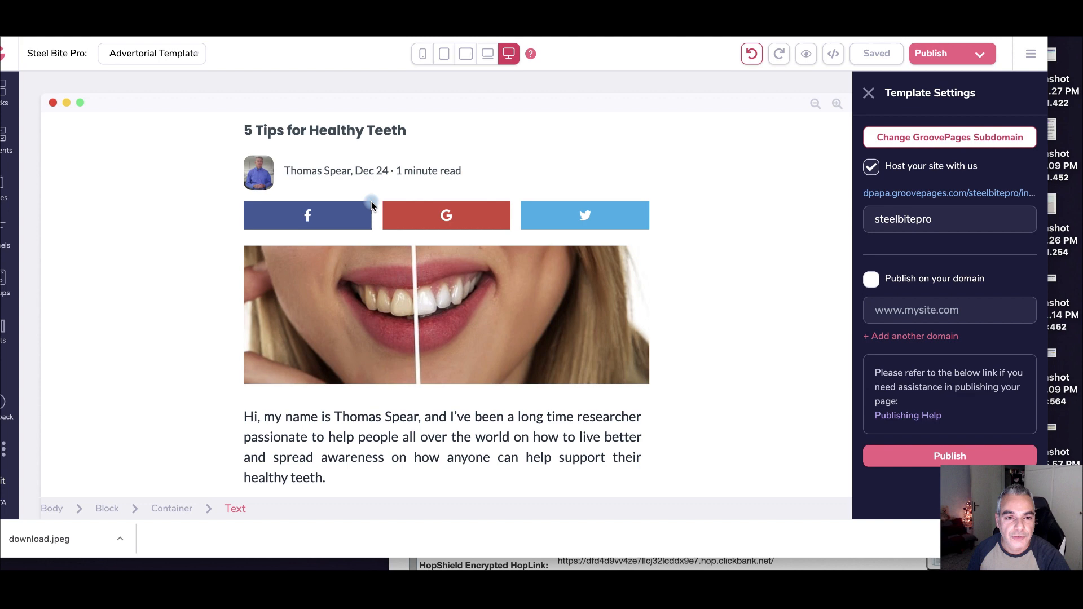
- Add a footer block with Privacy, Terms, Earnings and Contact links and the Facebook disclaimer beneath the advertorial's advertisement notice
scroll(369, 203, up, 3)
drag(58, 39, 95, 38)
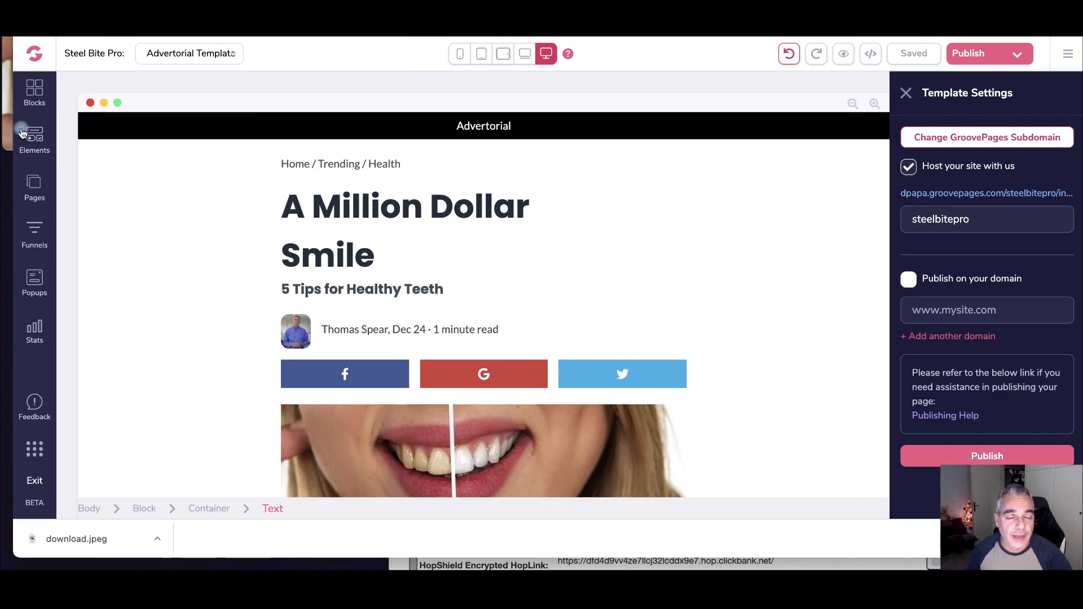
scroll(440, 336, down, 15)
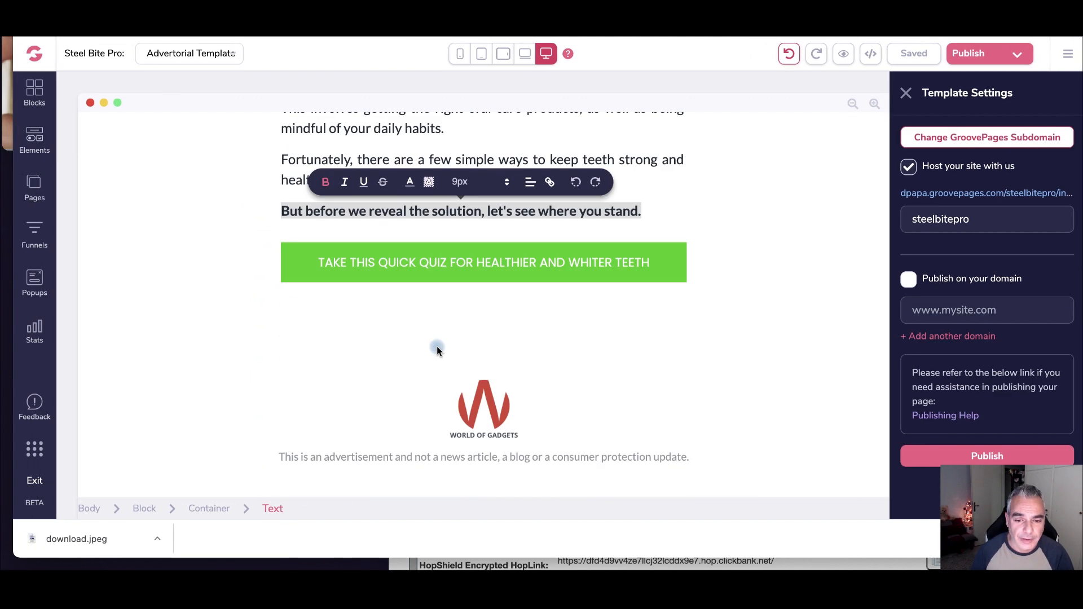
click(34, 145)
click(35, 187)
click(38, 90)
scroll(91, 327, down, 4)
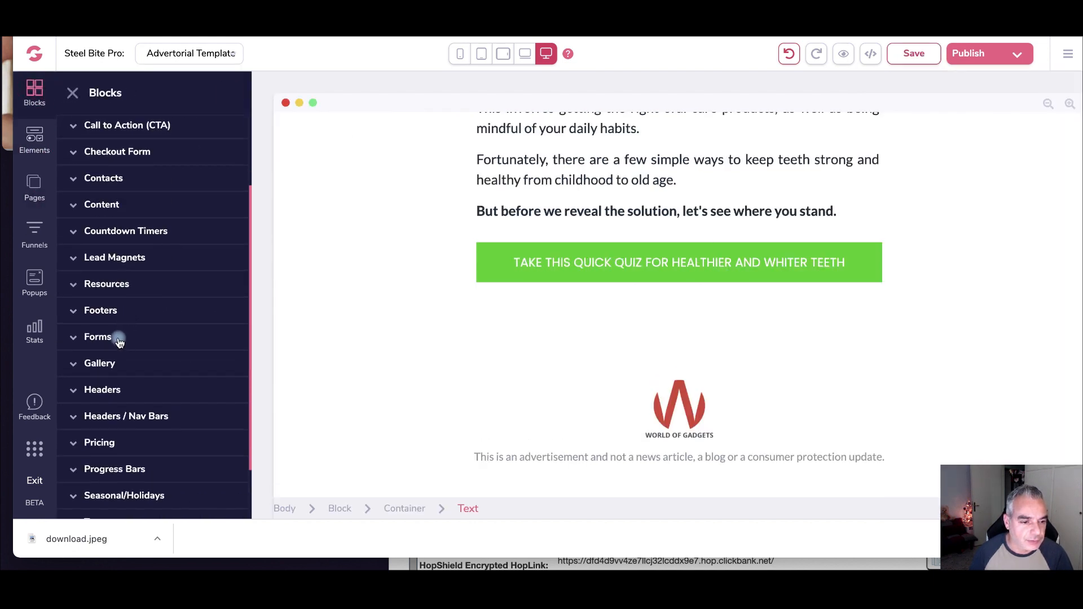
click(113, 320)
scroll(164, 298, down, 2)
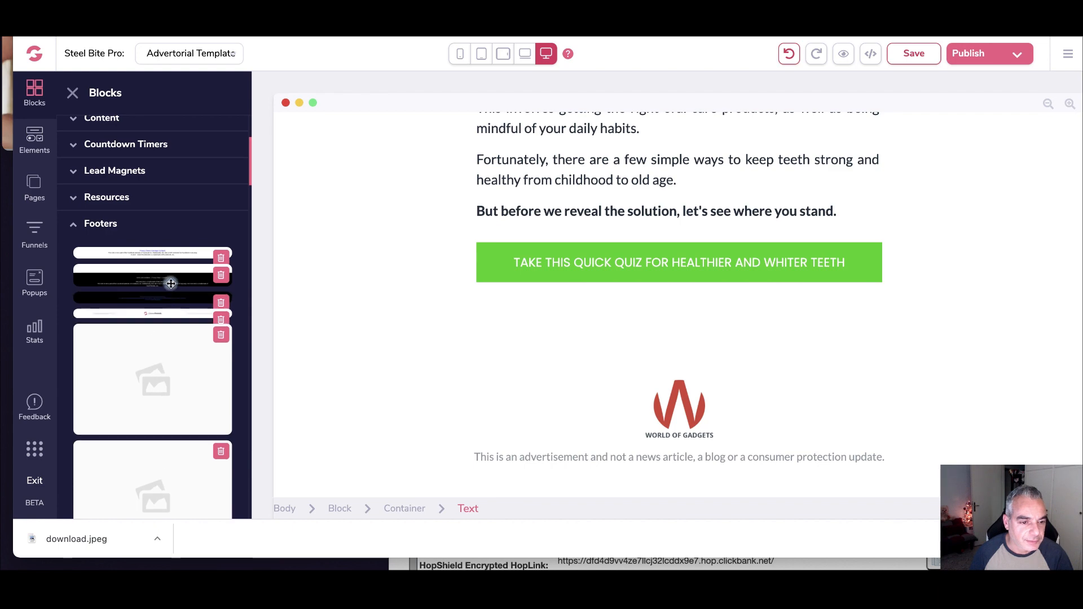
drag(185, 255, 679, 415)
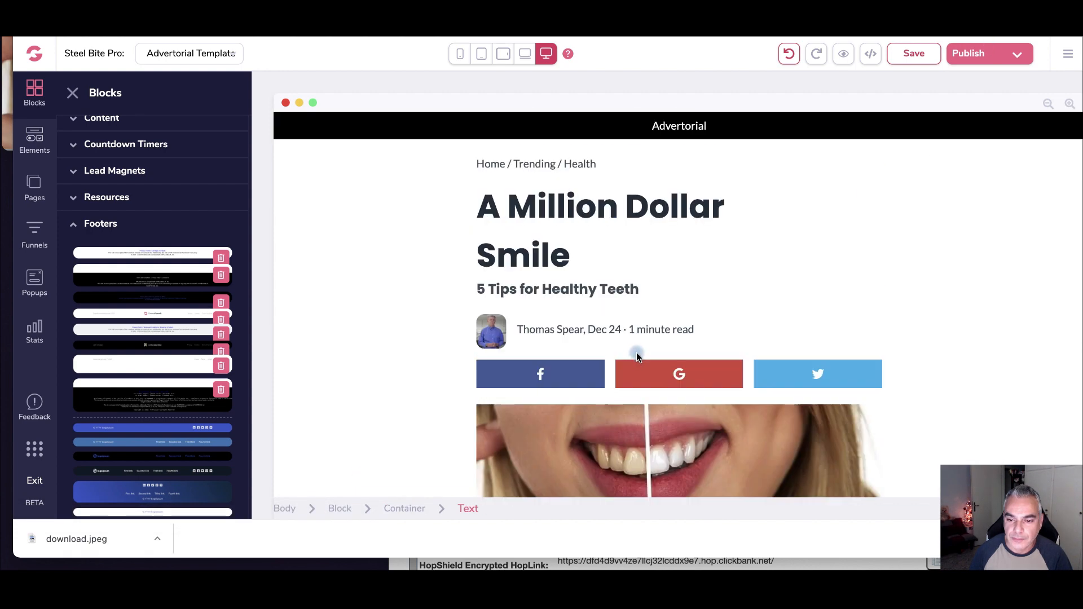
- Select the footer block, check its links and disclaimer, and save the advertorial page
scroll(639, 355, down, 1)
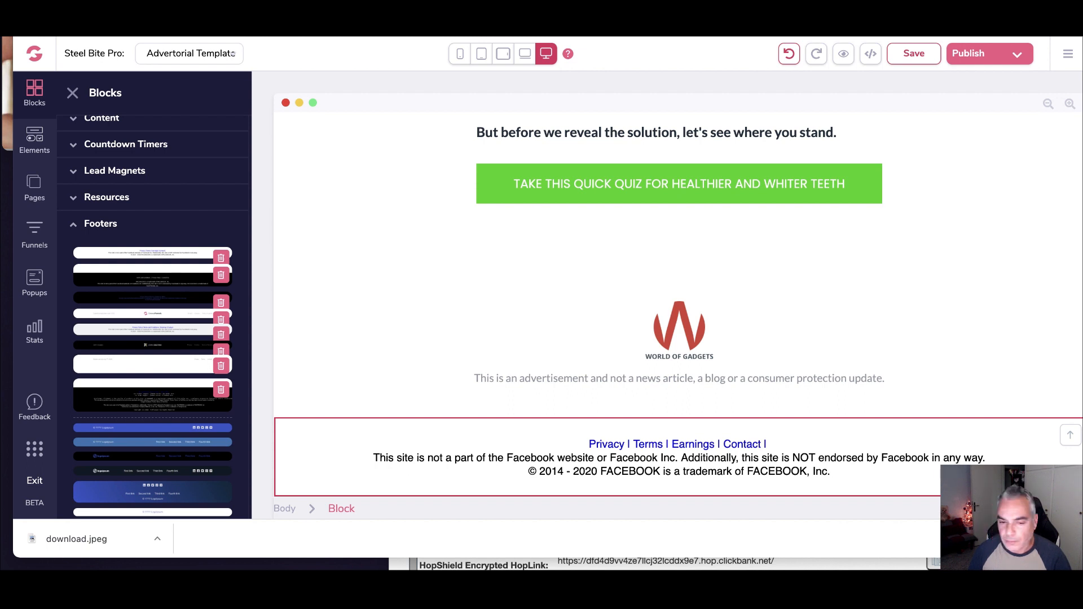
click(651, 450)
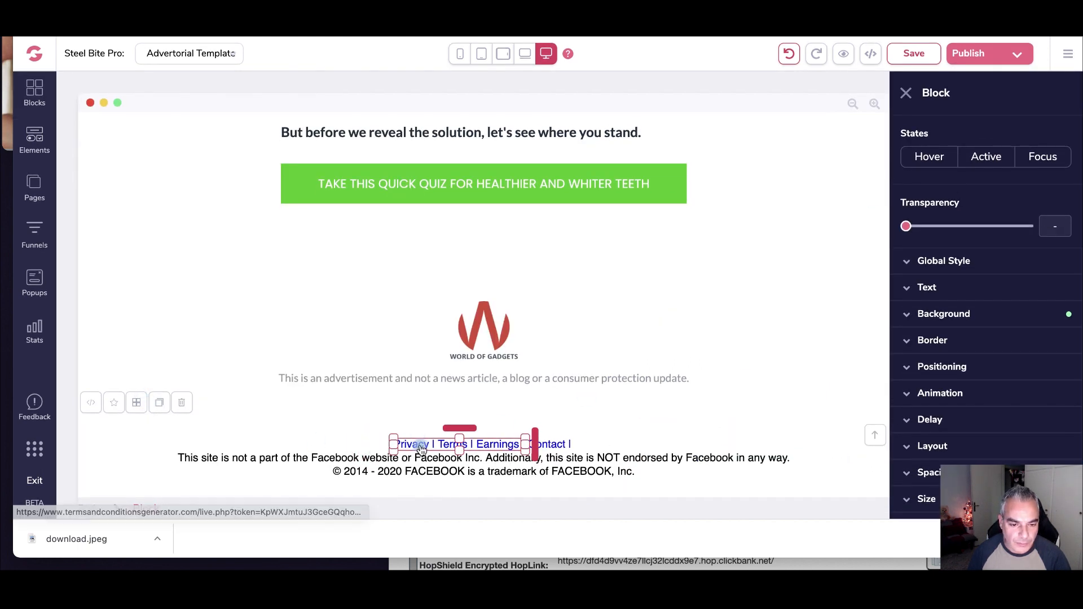
drag(336, 465, 337, 459)
click(336, 459)
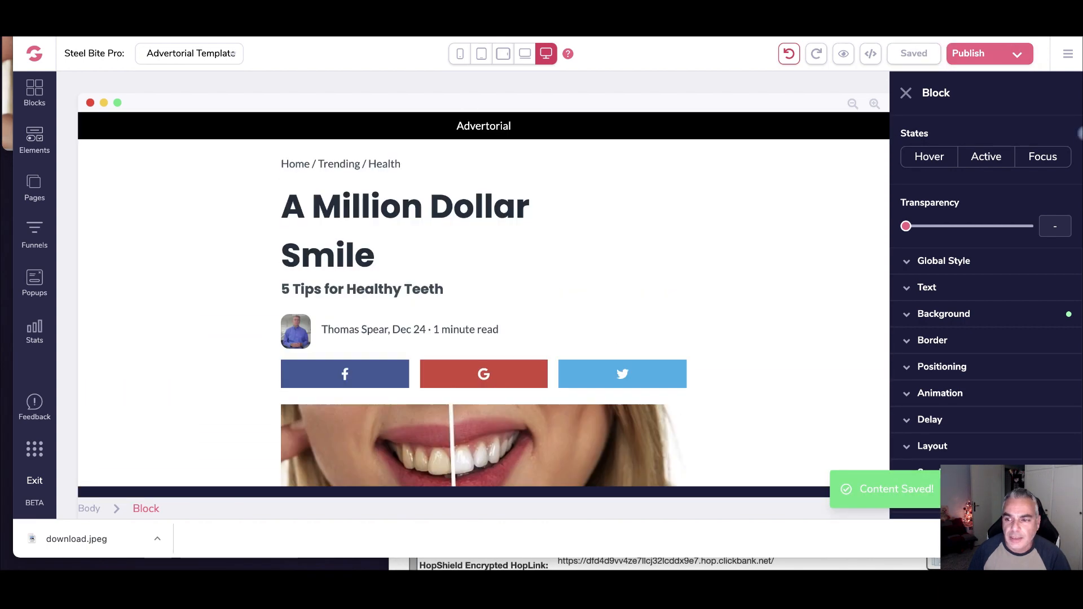
- Copy the published steelbitepro site's link address from the publishing settings and open the site in a new browser tab
click(1016, 55)
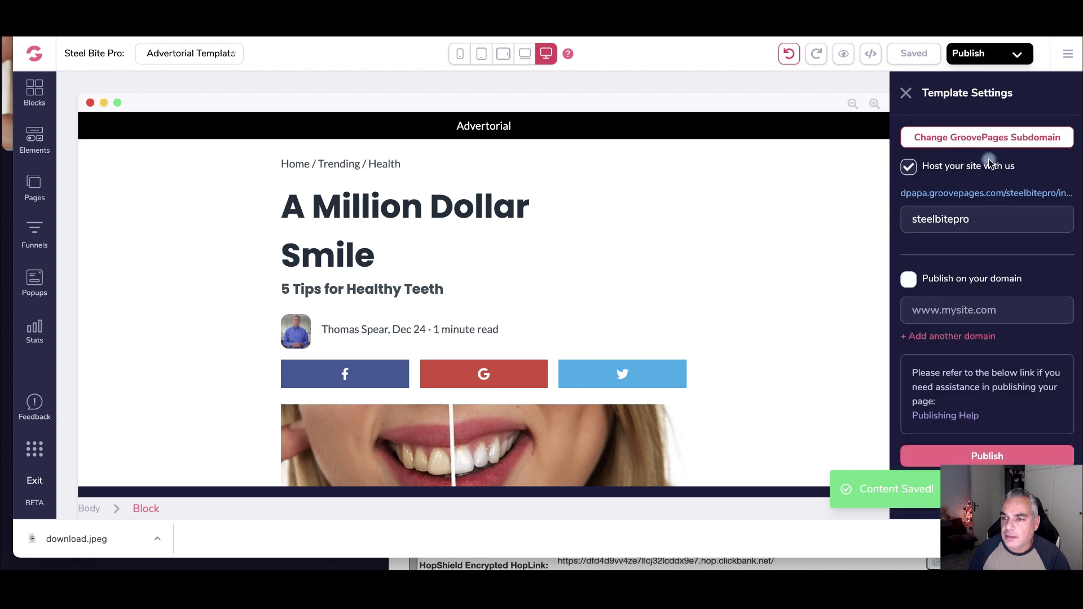
right_click(996, 192)
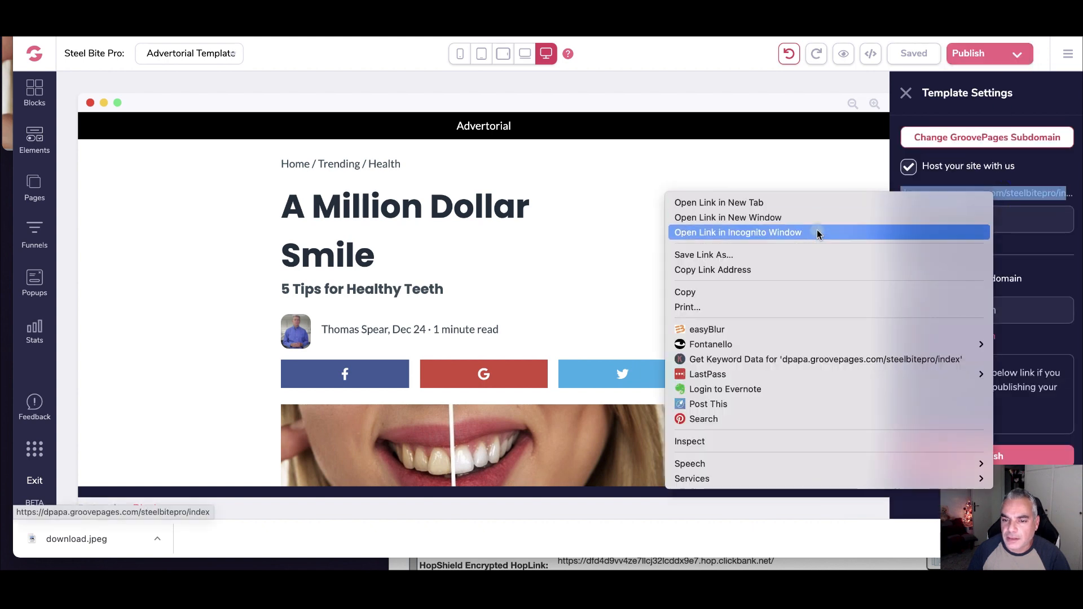
click(796, 272)
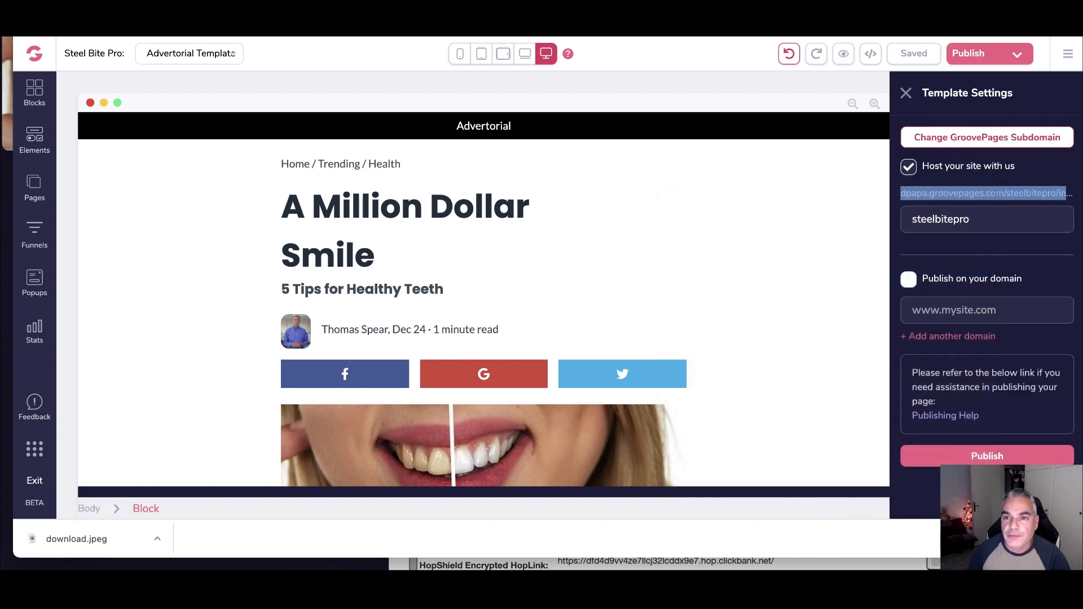
key(super+t)
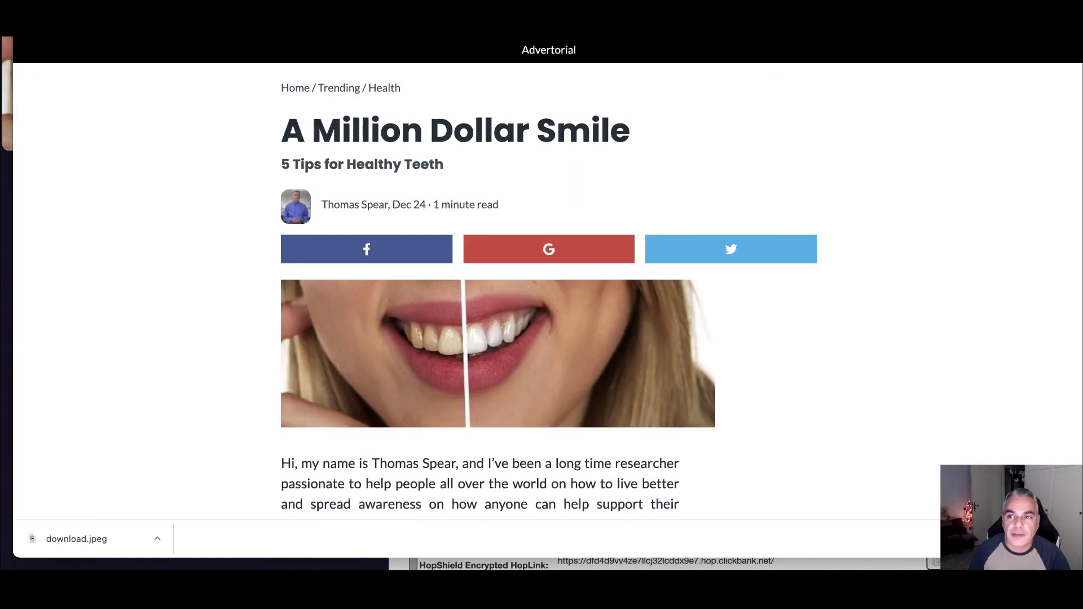
- Check the live advertorial from its headline down to the quiz button, logo and advertisement notice
scroll(452, 177, down, 10)
scroll(457, 176, up, 7)
scroll(457, 176, down, 7)
scroll(456, 174, up, 4)
scroll(456, 176, up, 4)
scroll(456, 178, down, 7)
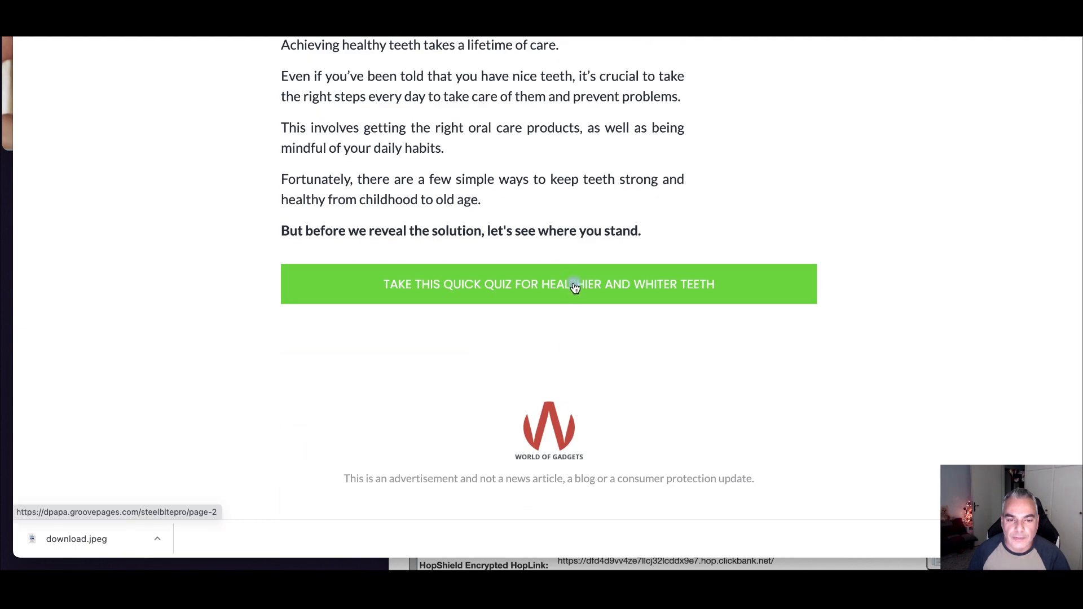
click(574, 288)
scroll(604, 454, down, 10)
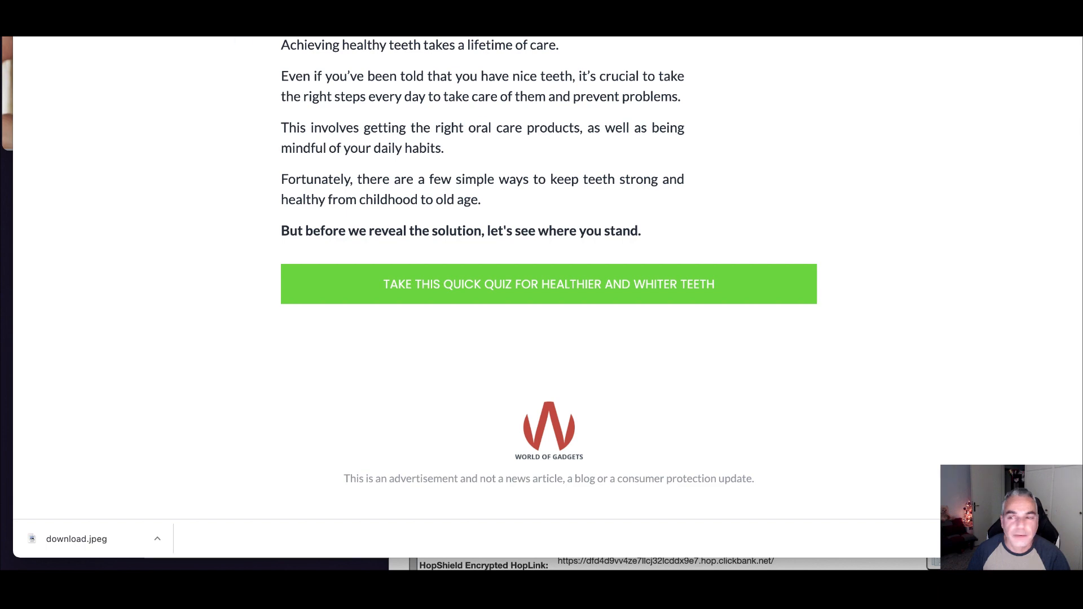
- Return to the page editor and look over the advertorial
click(1016, 32)
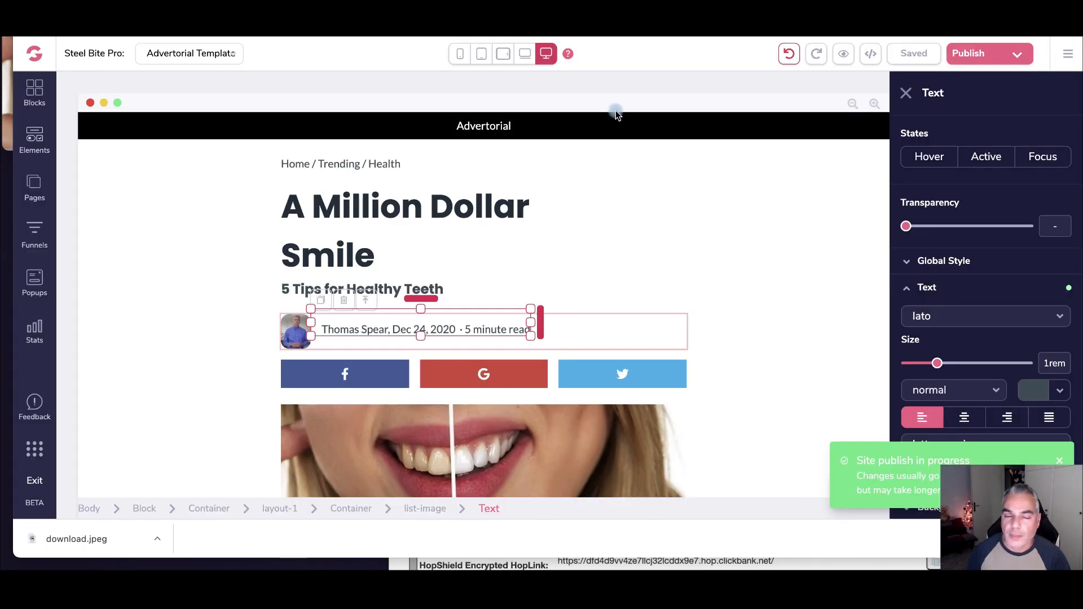
scroll(420, 247, down, 5)
scroll(406, 249, up, 5)
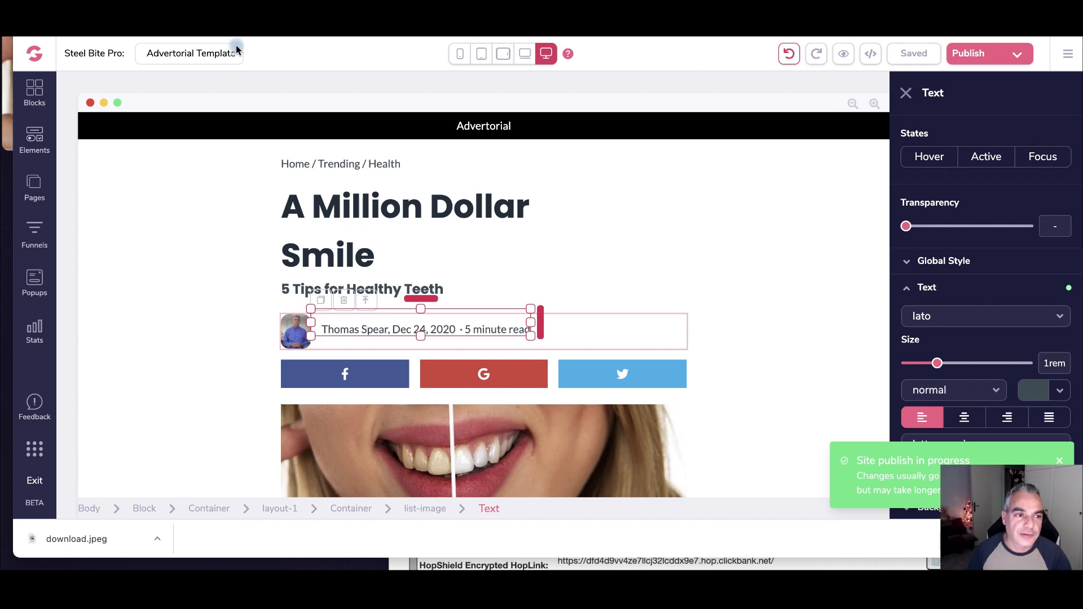
- Switch to Microsoft Advertising and start a campaign with the goal Conversions in my website
click(1026, 33)
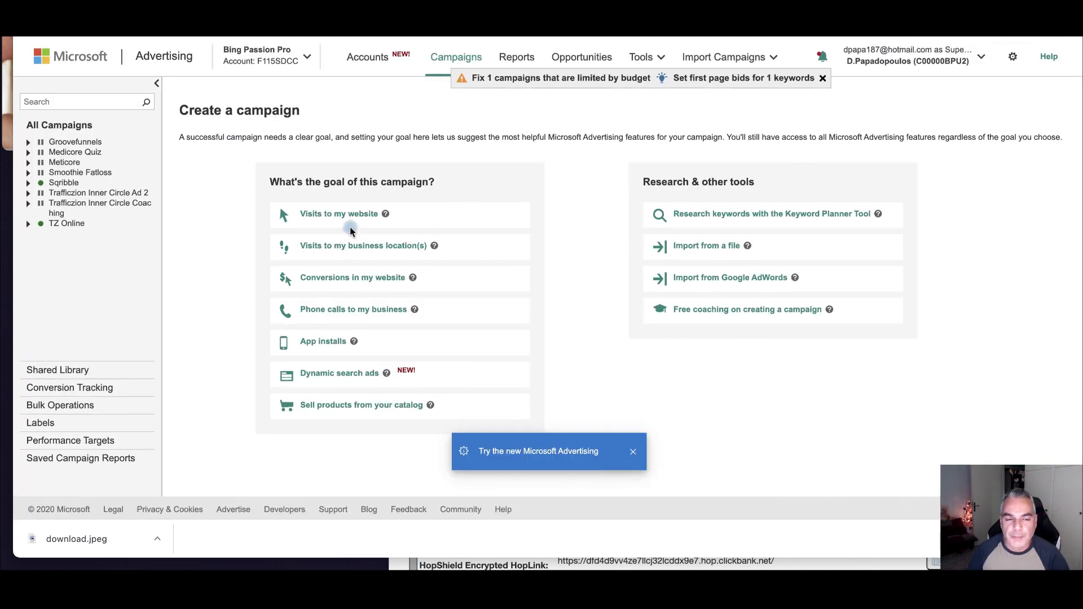
click(341, 215)
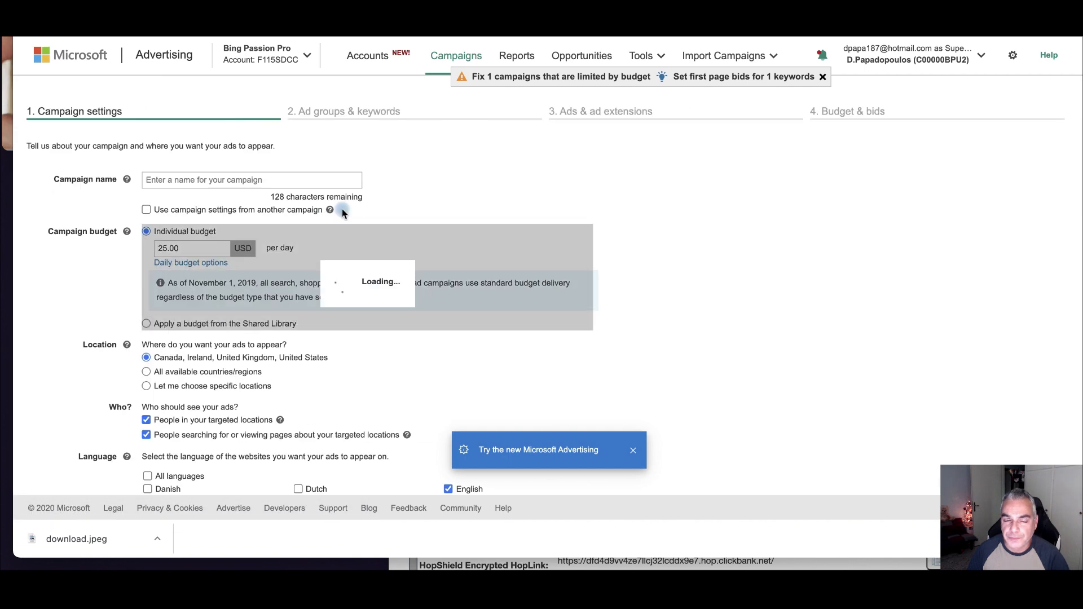
key(alt+Left)
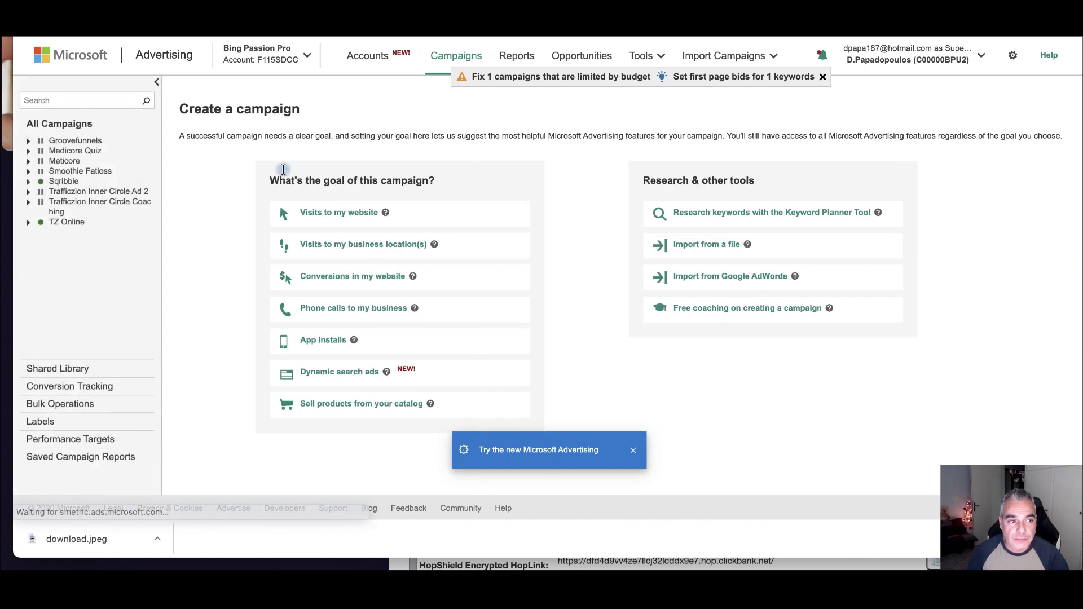
click(352, 280)
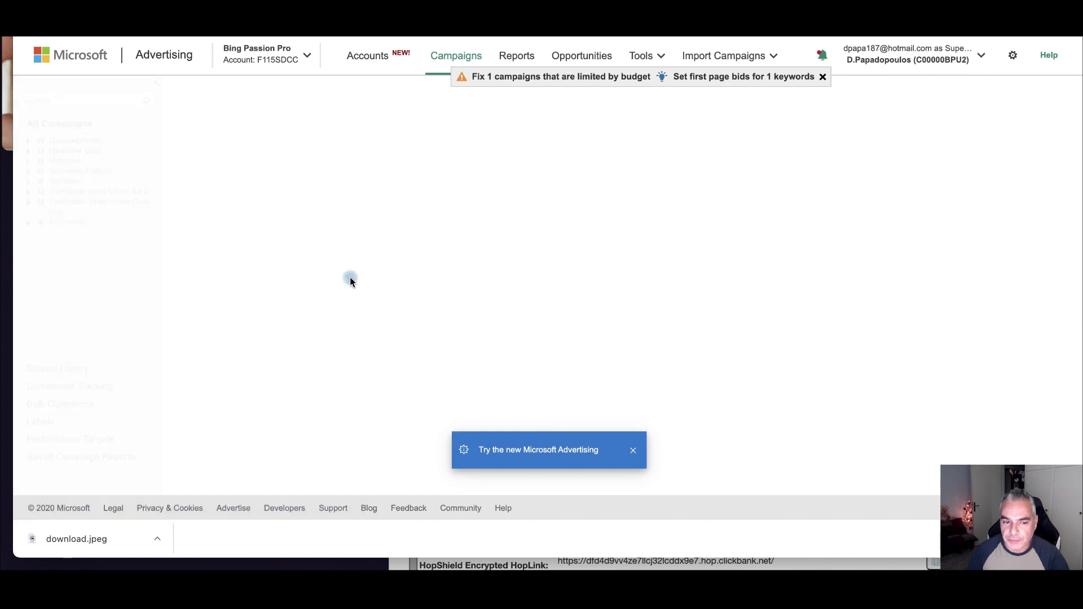
- Name the campaign Steel Bite Pro and set its individual budget to 5 USD per day
click(227, 175)
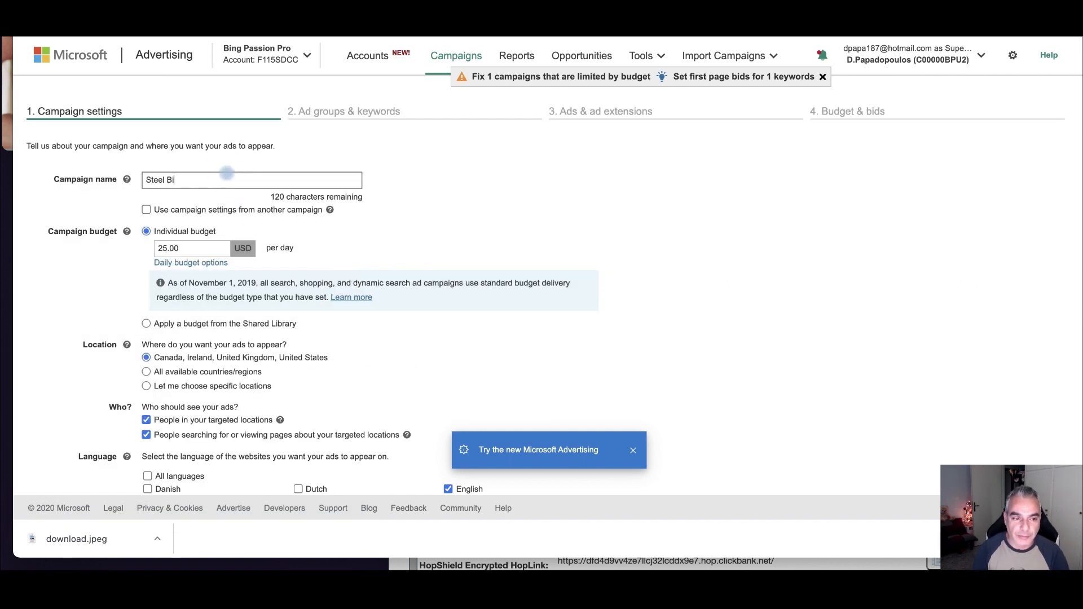
double_click(186, 248)
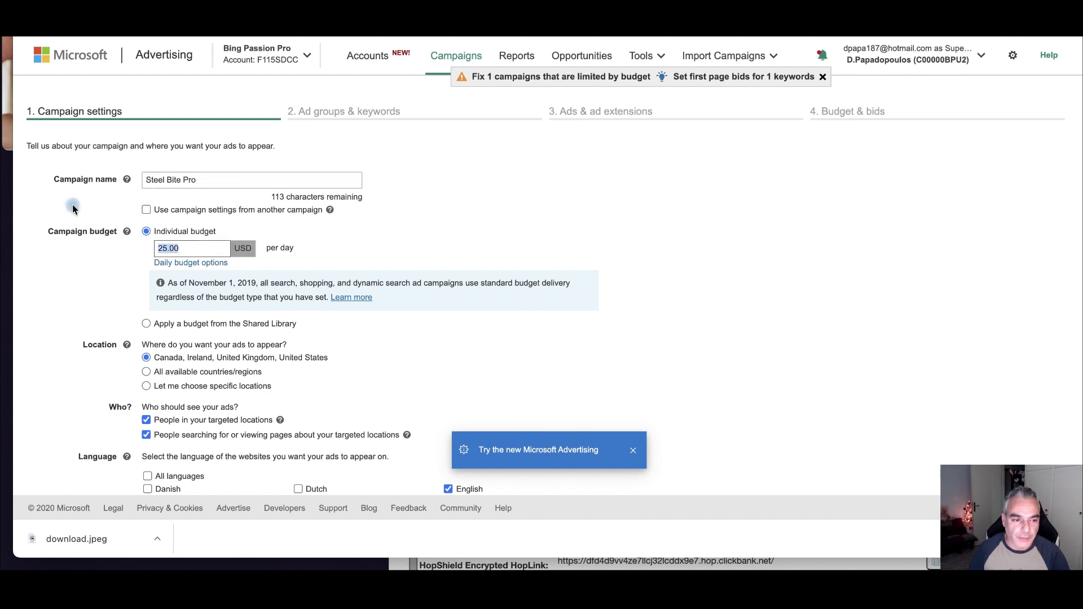
text(5)
click(77, 210)
- Choose specific locations for the campaign and target the United States
scroll(290, 254, down, 3)
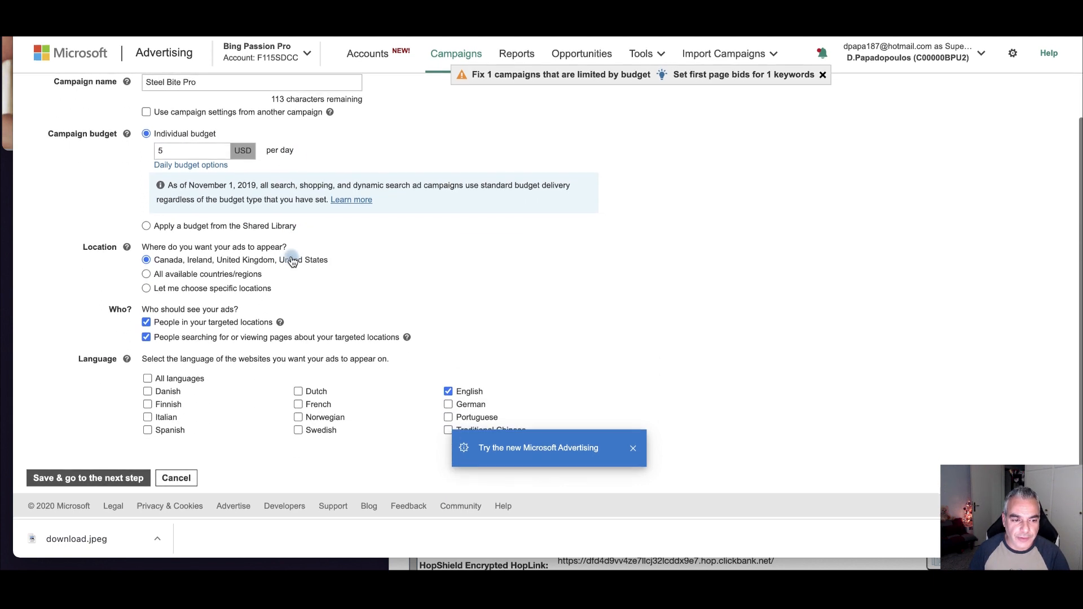
click(148, 290)
click(208, 316)
text(Uln)
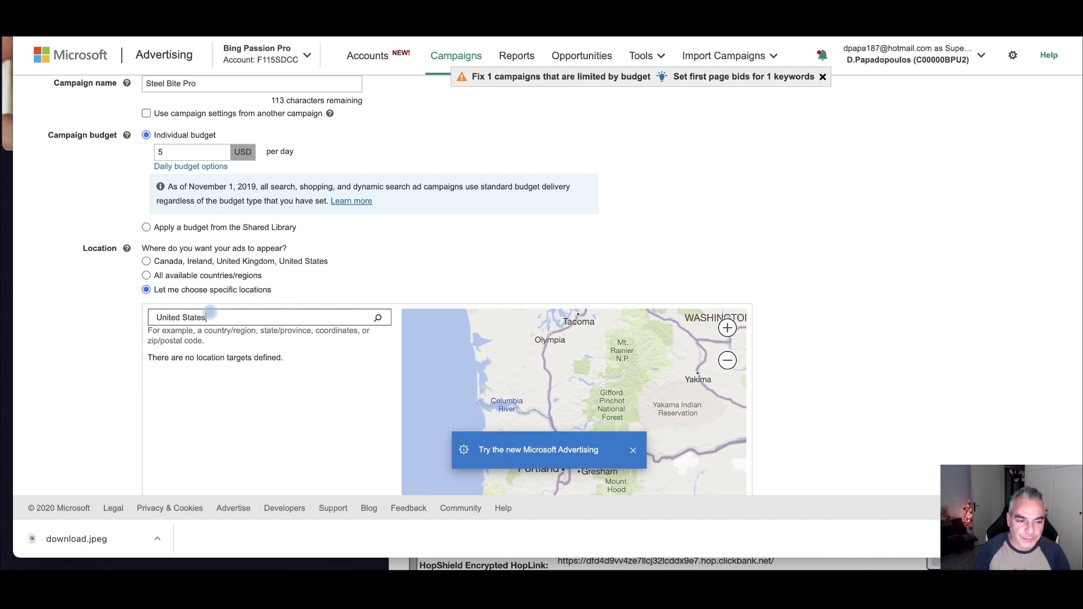
click(377, 318)
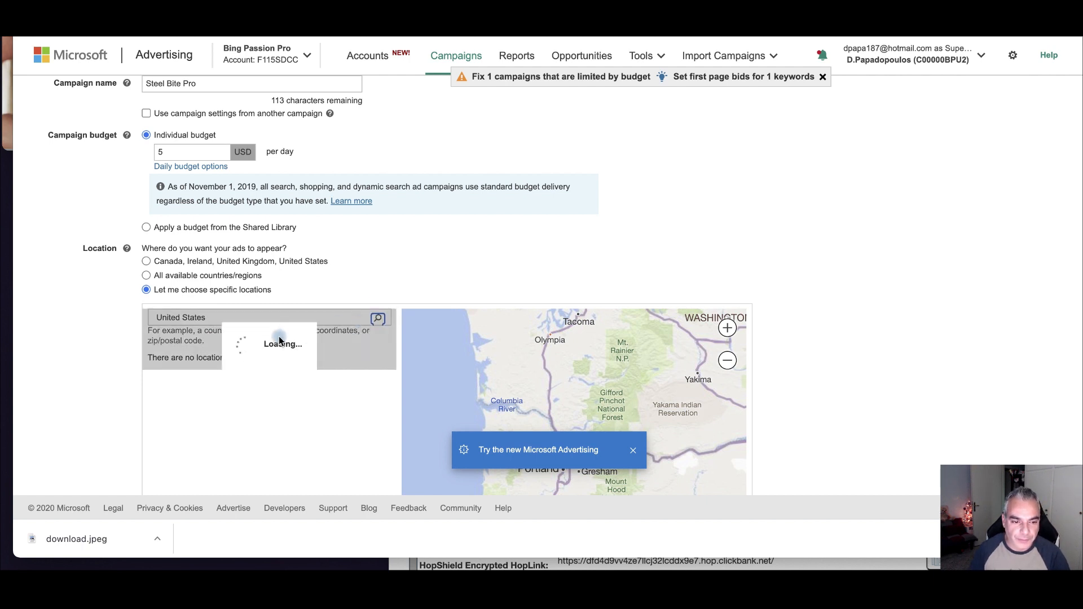
click(346, 333)
- Exclude people searching for or viewing pages about the targeted locations, keeping only people in the targeted locations
scroll(169, 350, down, 3)
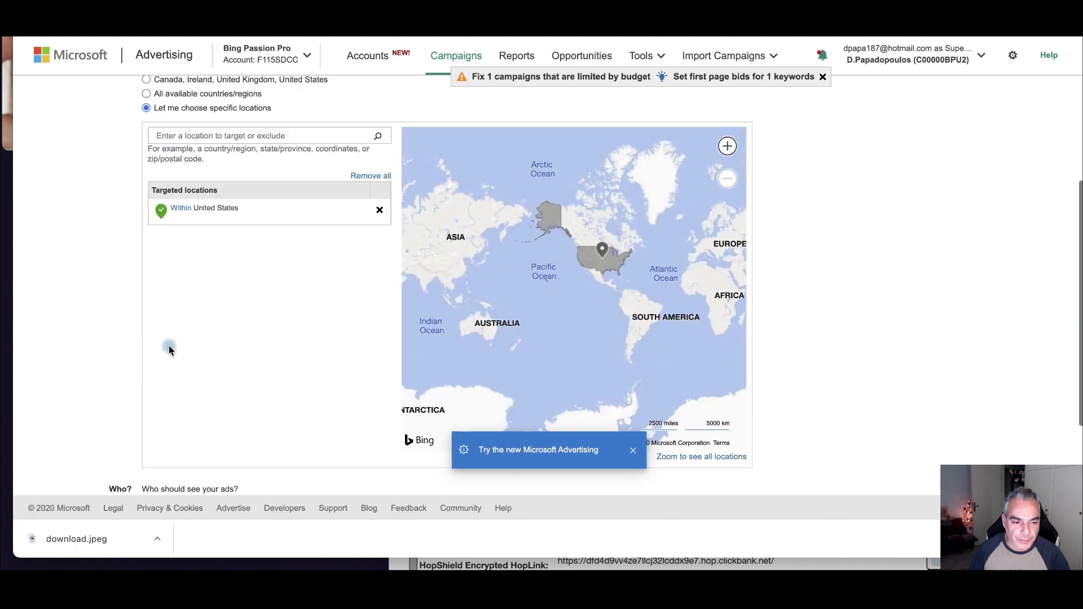
scroll(170, 350, down, 3)
scroll(210, 358, up, 1)
click(148, 341)
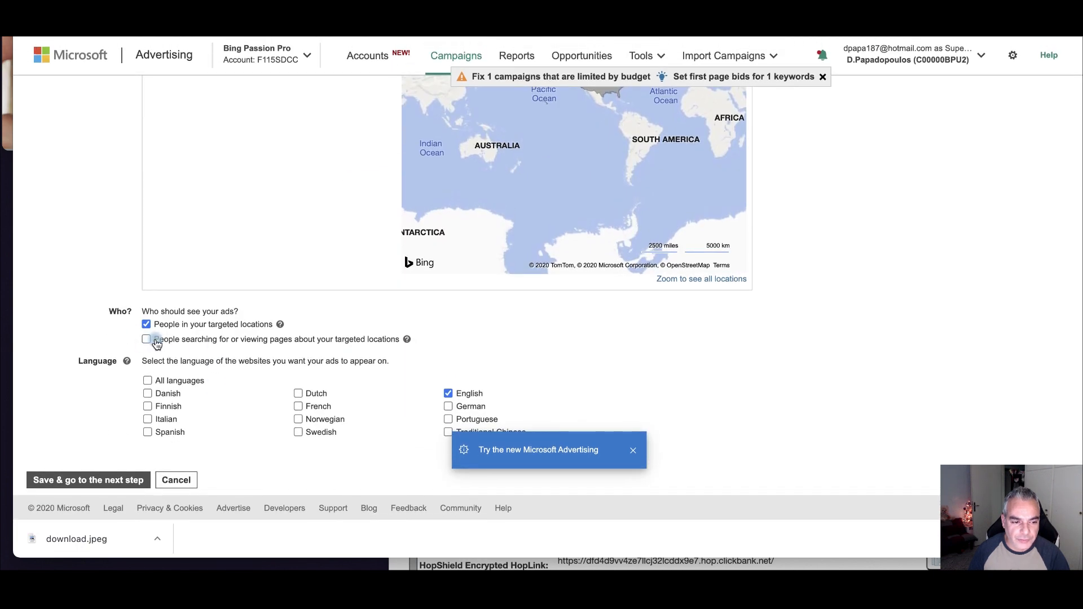
- Save the campaign settings and continue to the ad groups and keywords stage
click(107, 479)
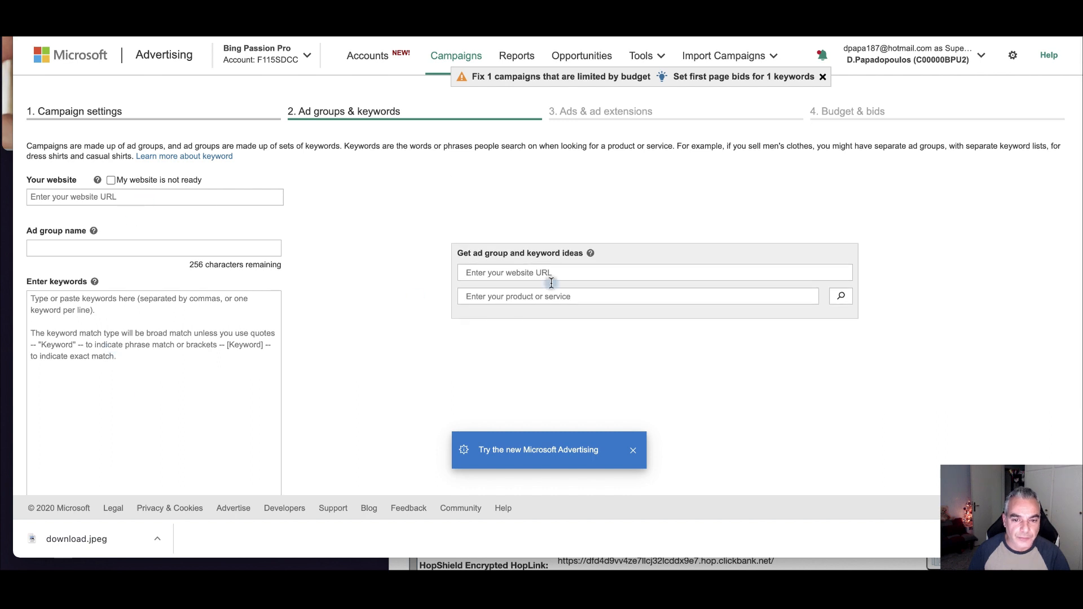
click(551, 280)
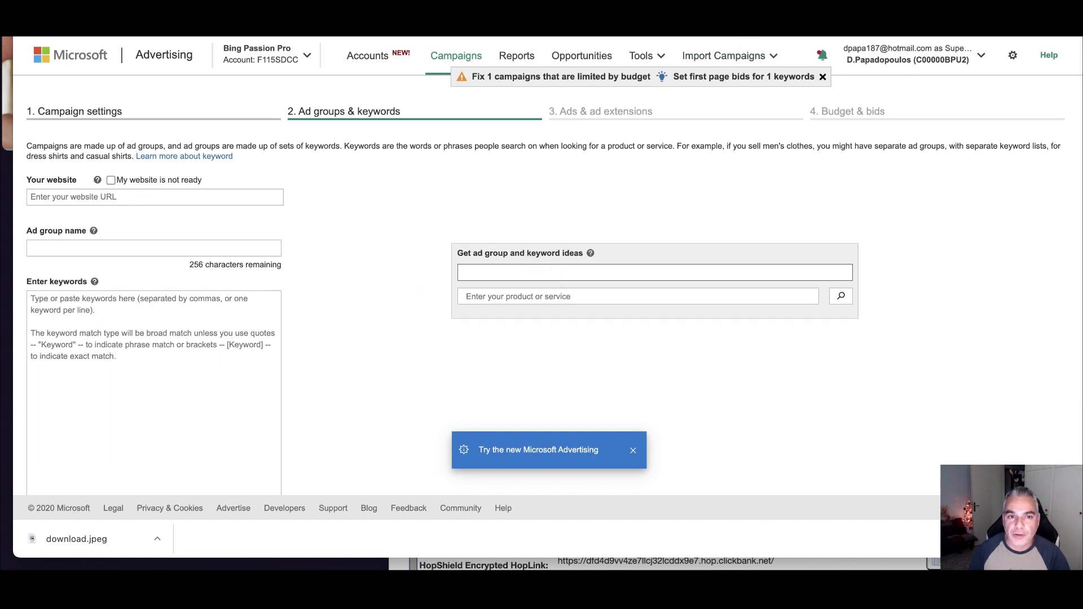
- Check the advertorial's Buy Now link against the ClickBank checkout page, and bring the HopLink Generator window into view
key(ctrl+Tab)
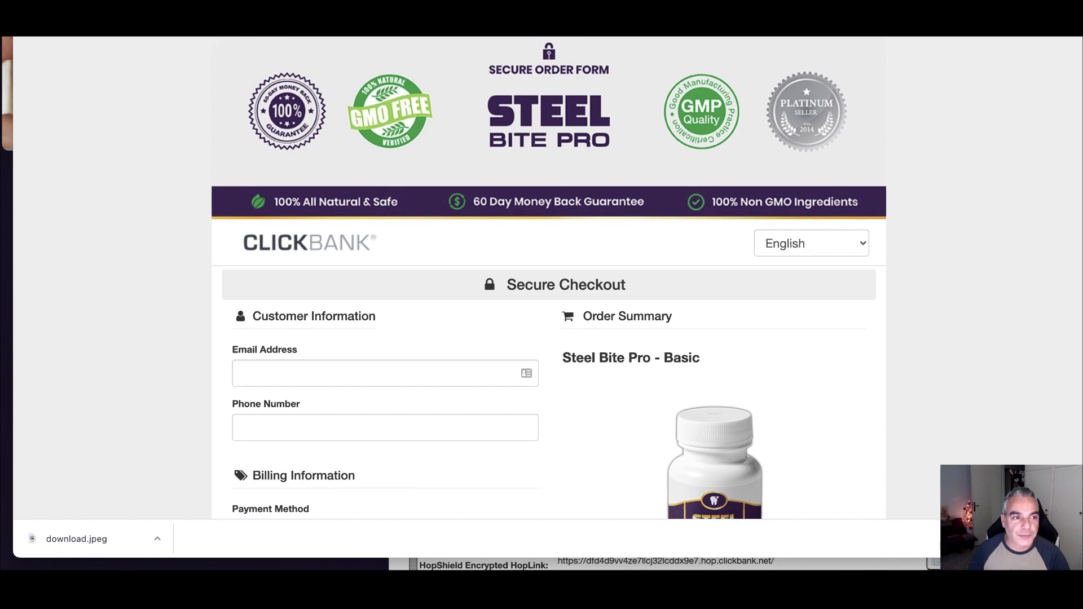
key(super+Left)
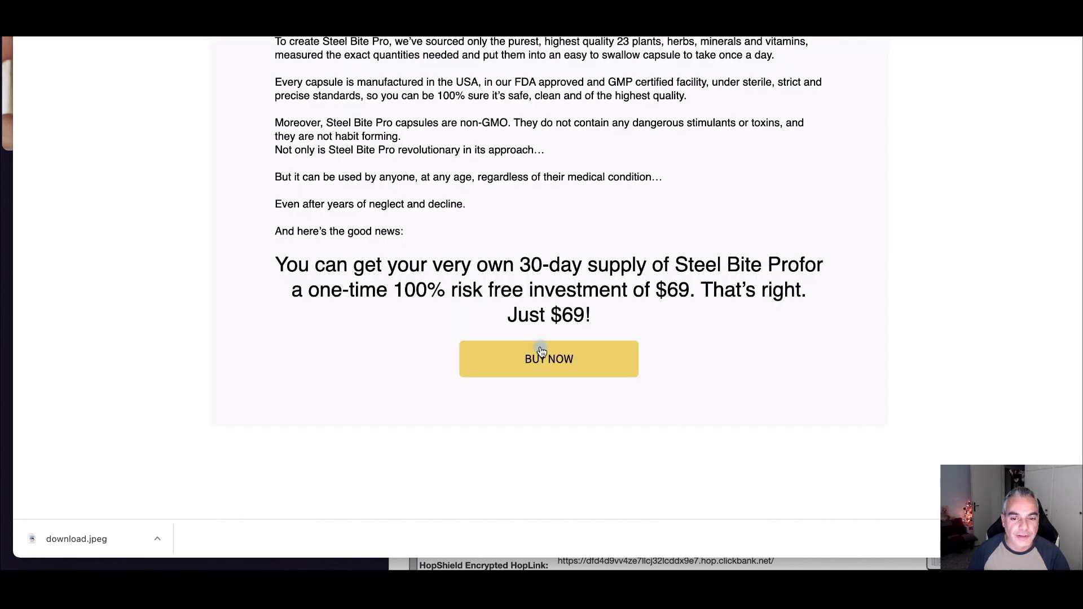
click(545, 366)
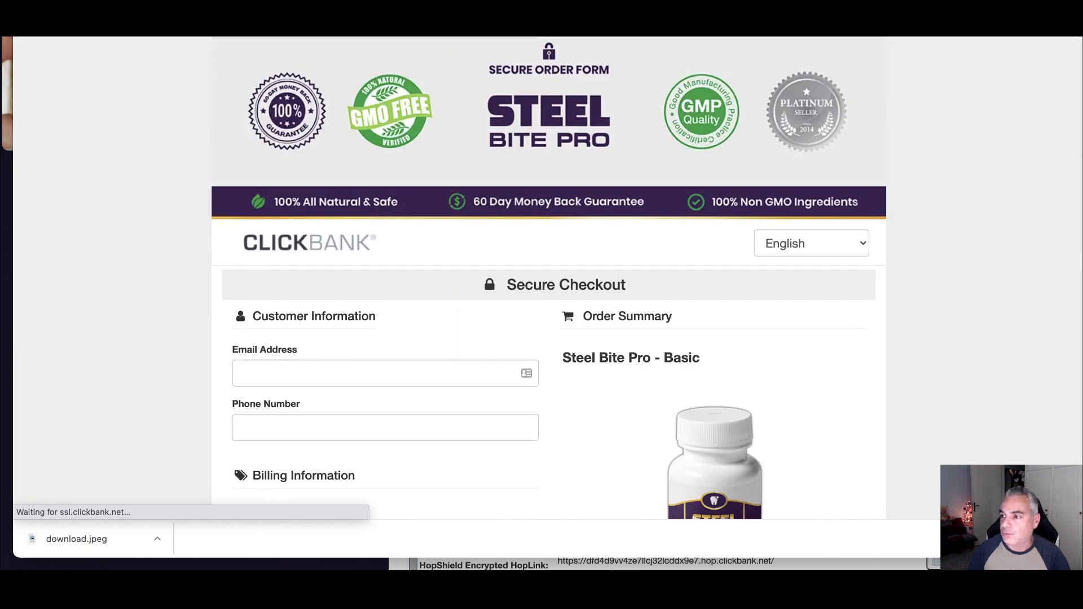
key(ctrl+Up)
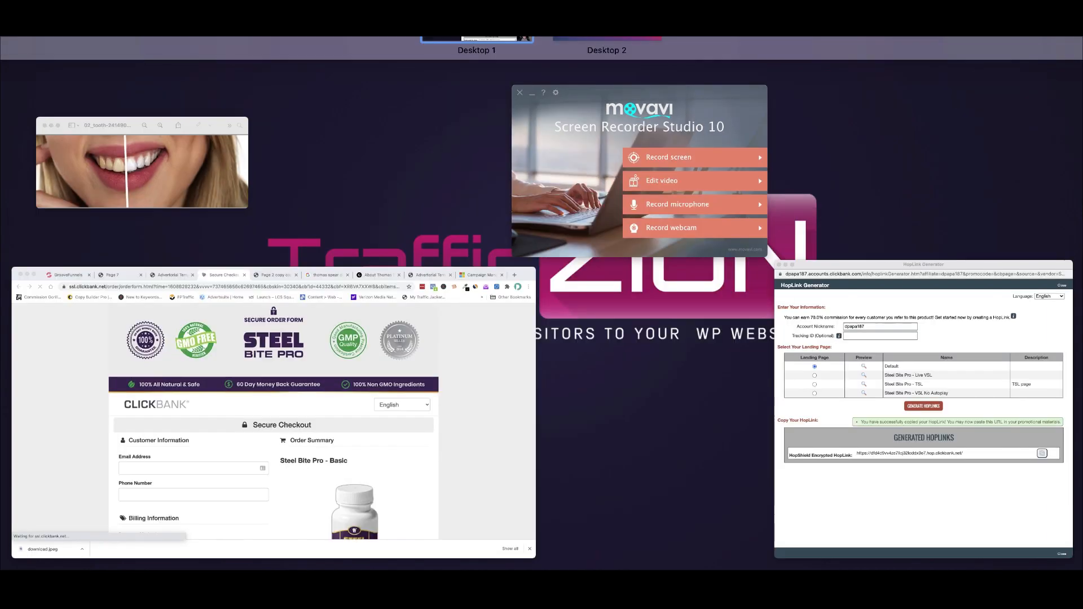
key(ctrl+Up)
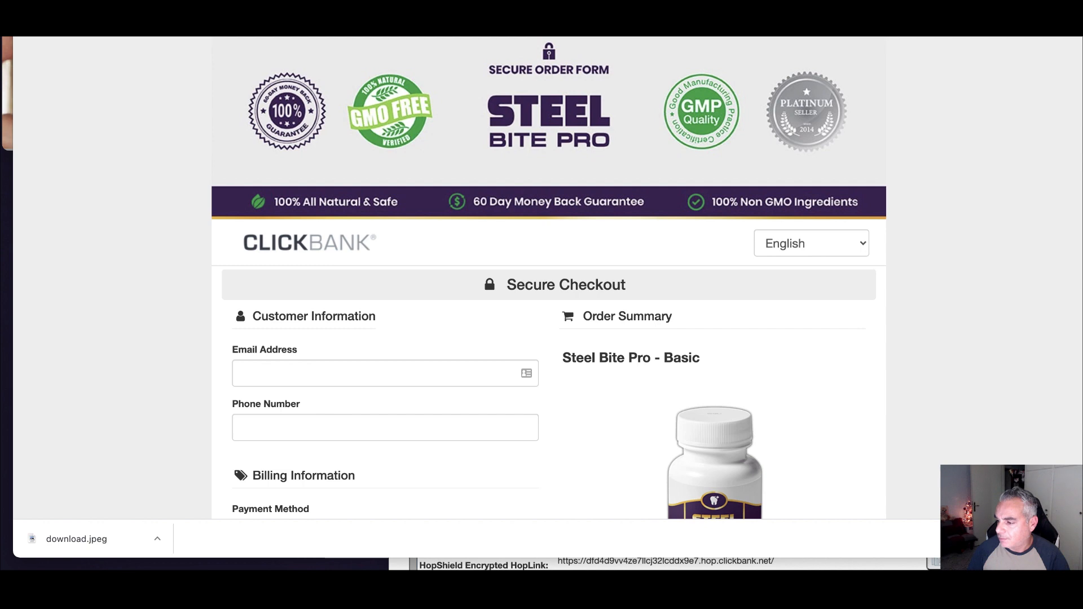
click(867, 564)
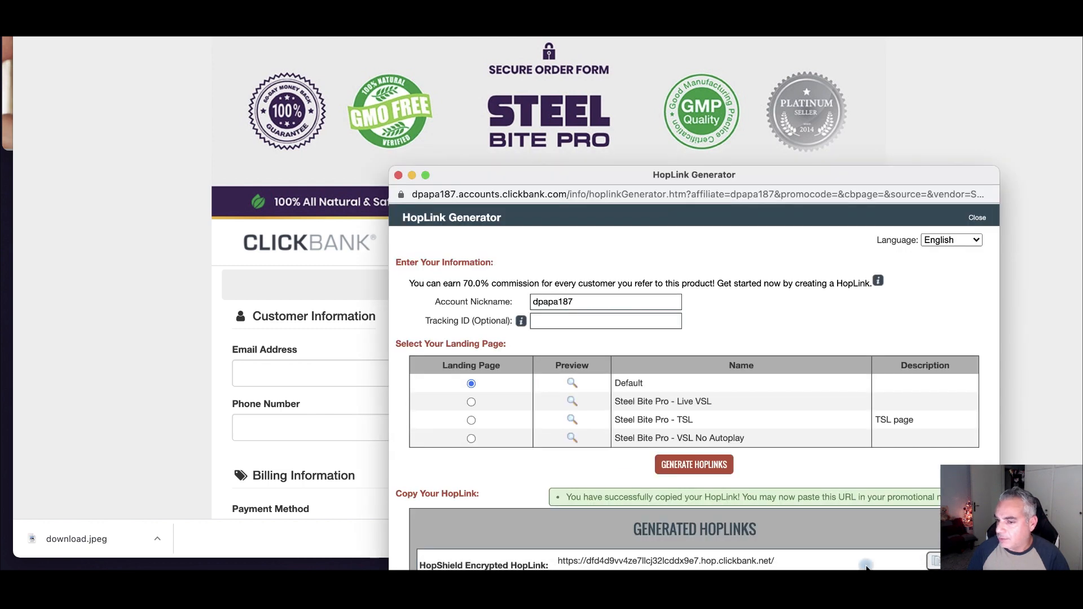
double_click(769, 179)
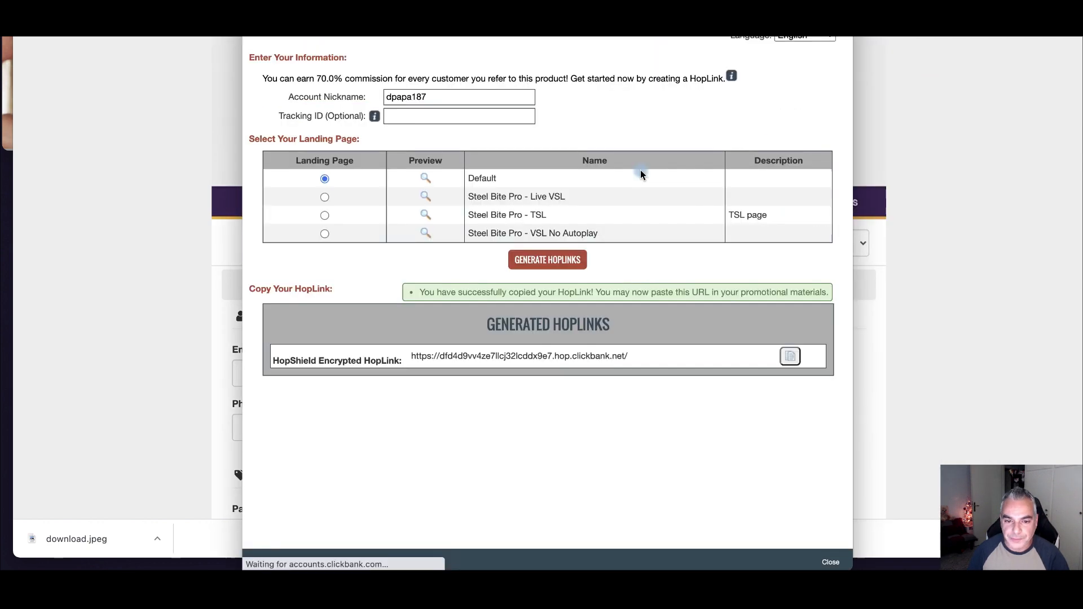
- Generate a HopLink for the default landing page with the account nickname and tracking ID bingbangprofits, and copy the link
click(437, 101)
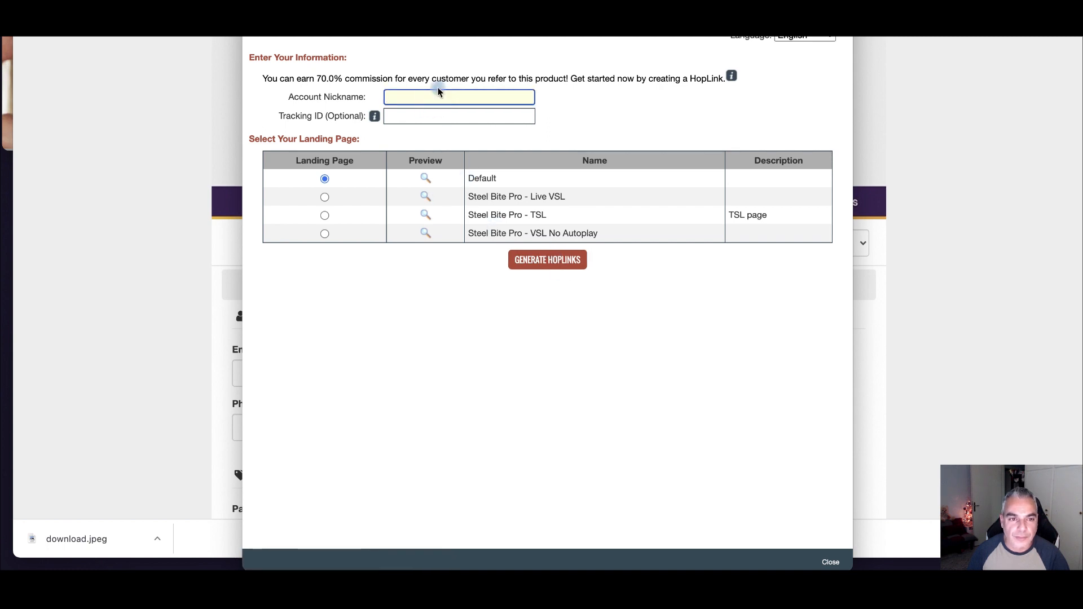
text(dpapa187)
key(Tab)
text(bingba)
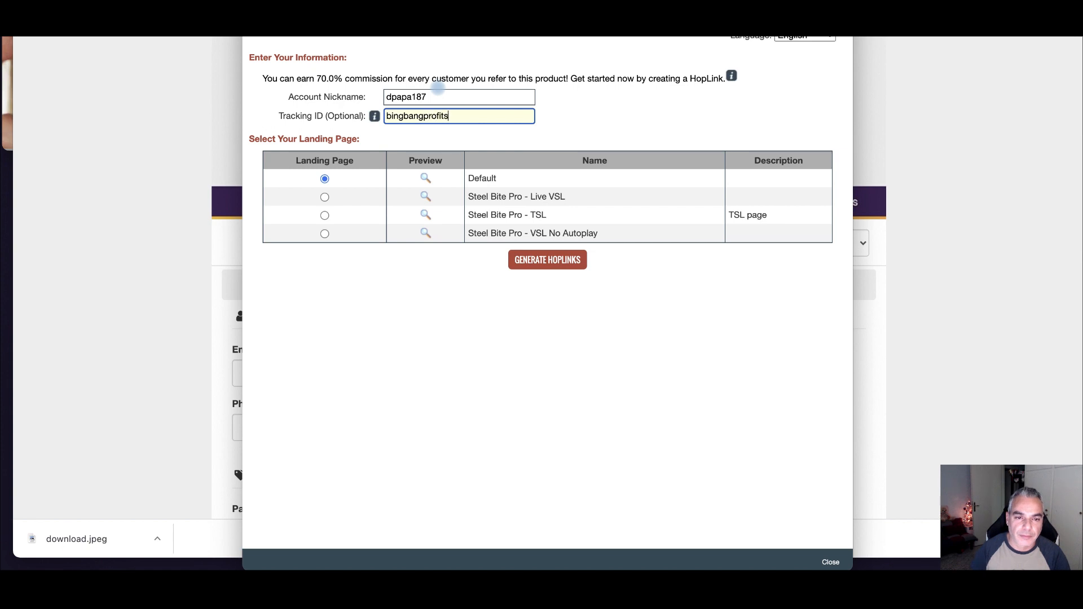
click(524, 262)
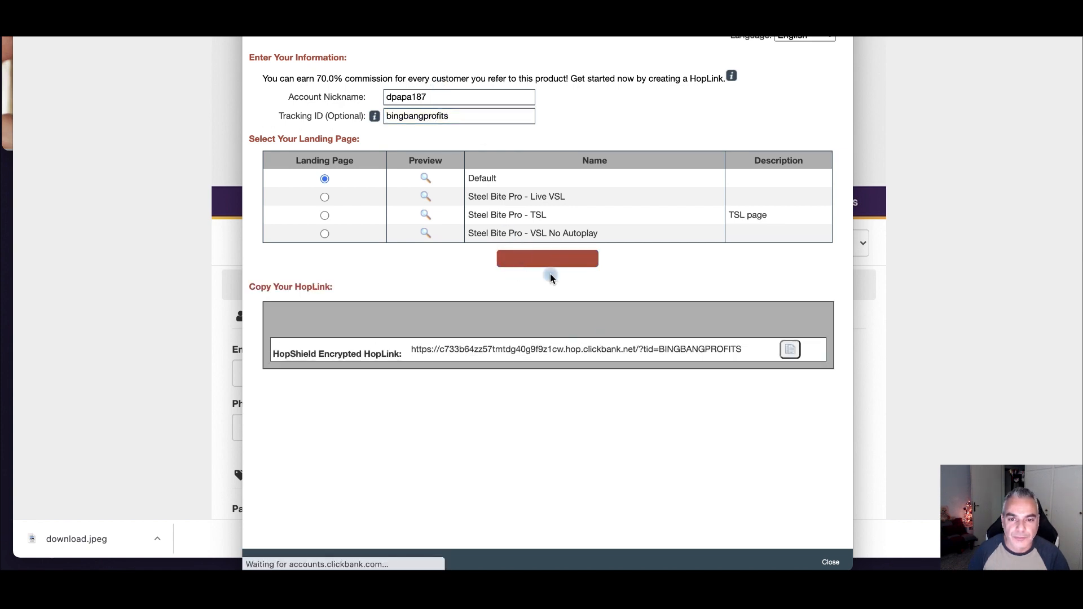
click(790, 349)
- Load the new HopLink in a new browser tab, copy the landing page's address, and return to Microsoft Advertising
click(131, 162)
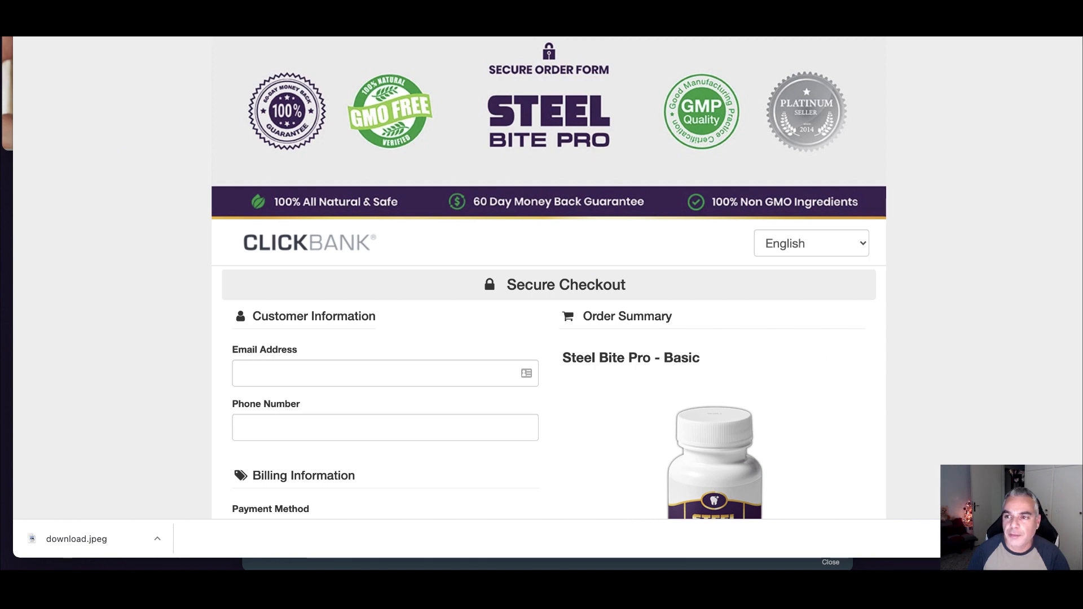
key(super+t)
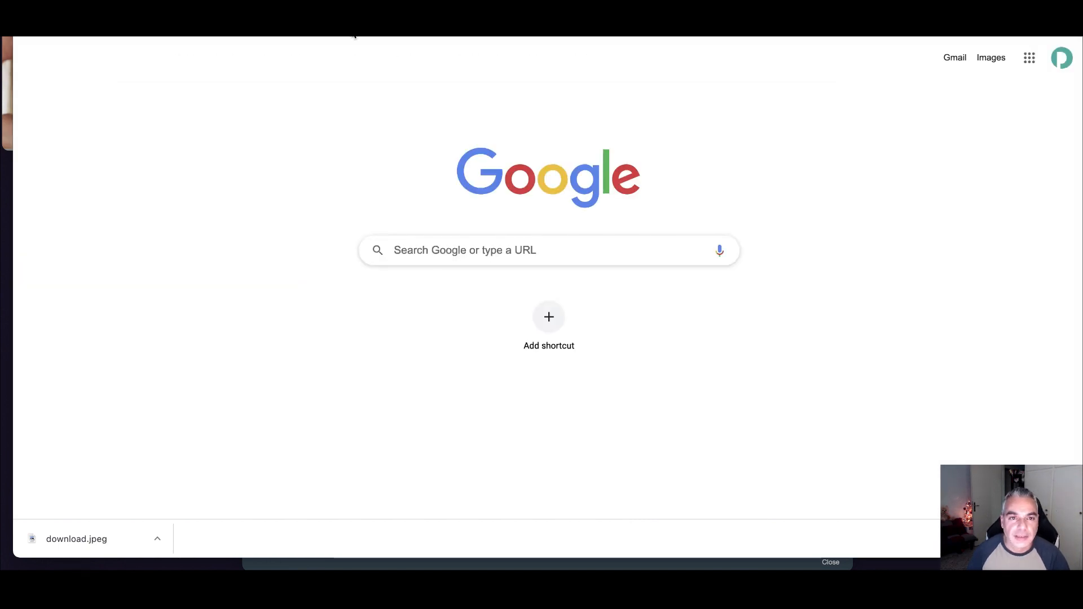
key(Return)
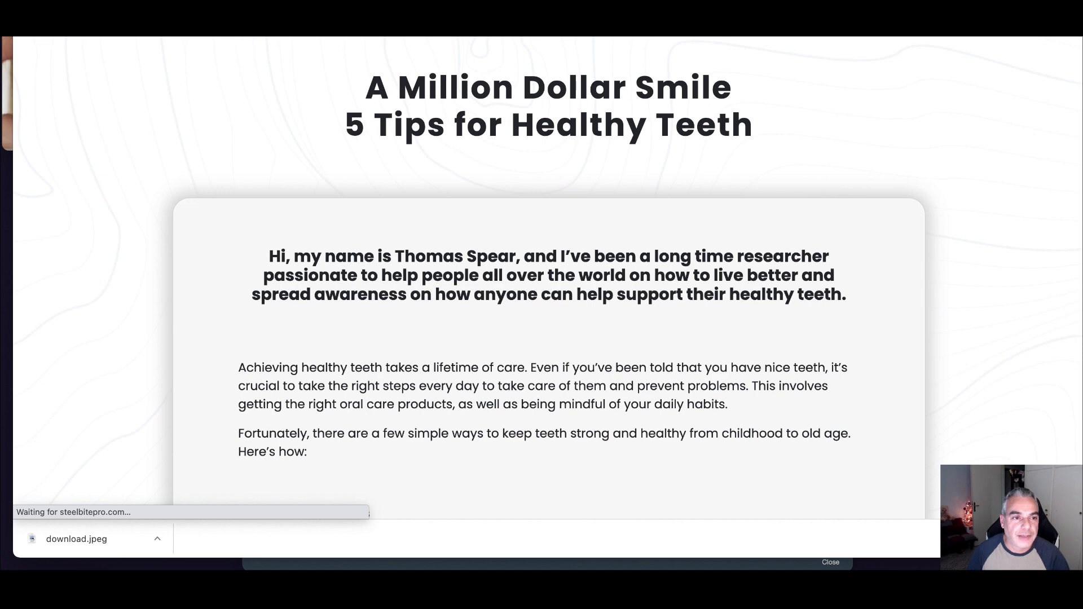
right_click(195, 28)
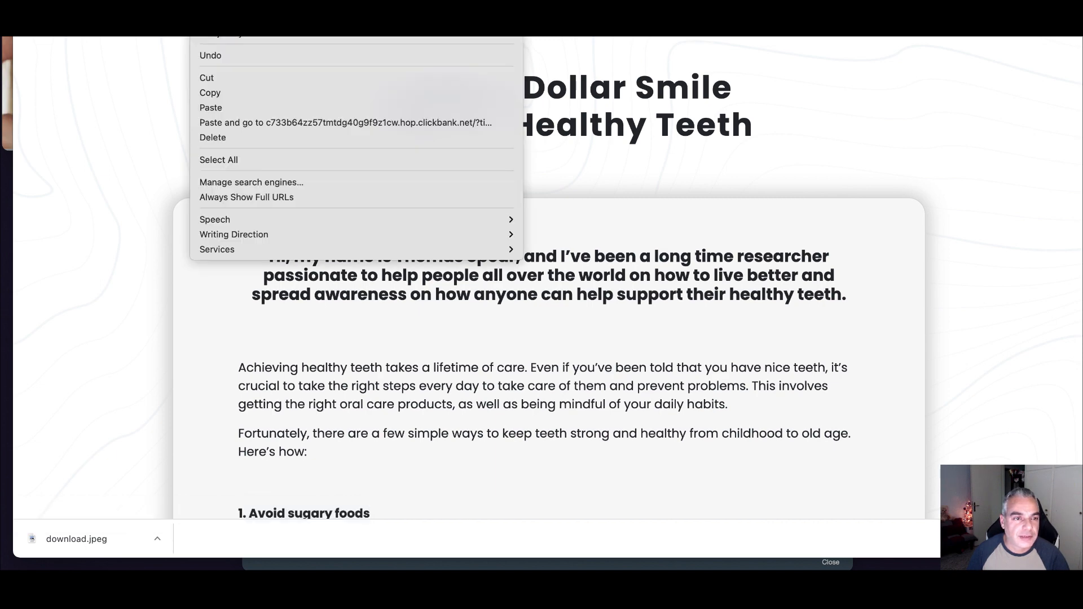
click(242, 93)
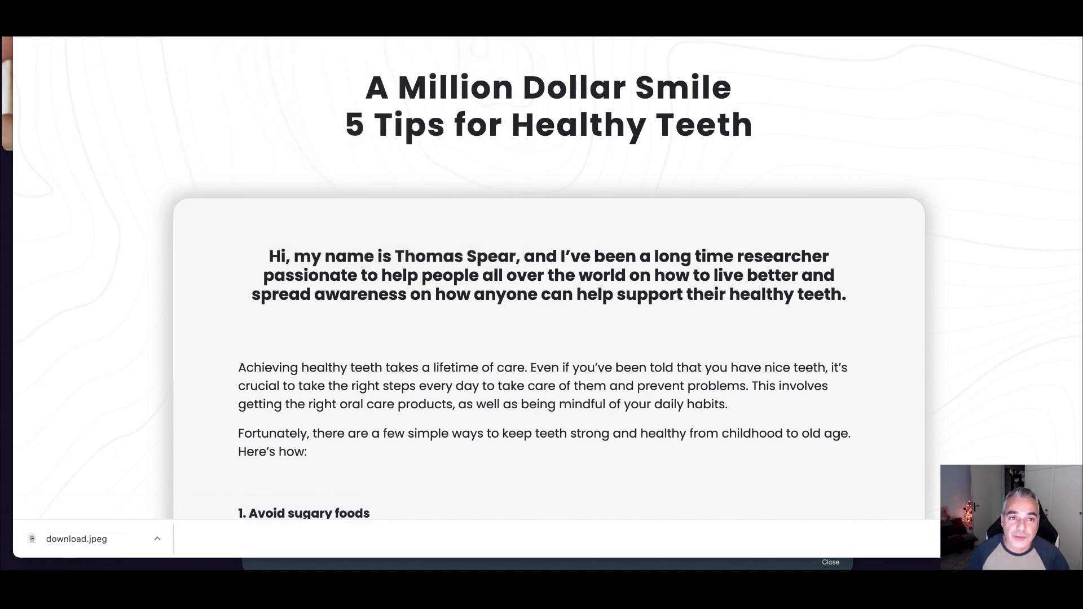
click(338, 7)
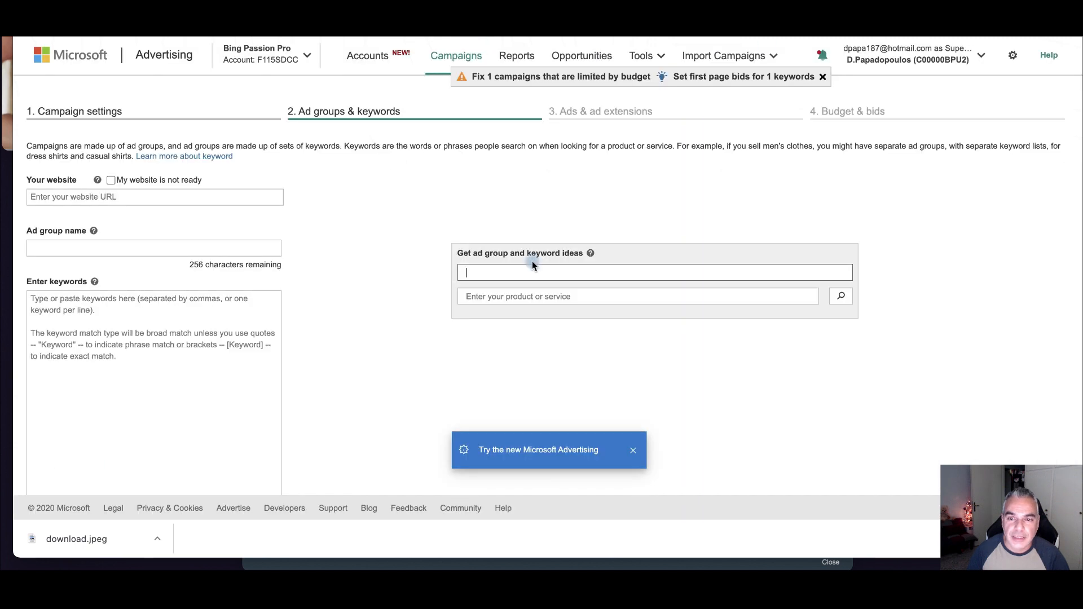
key(ctrl+v)
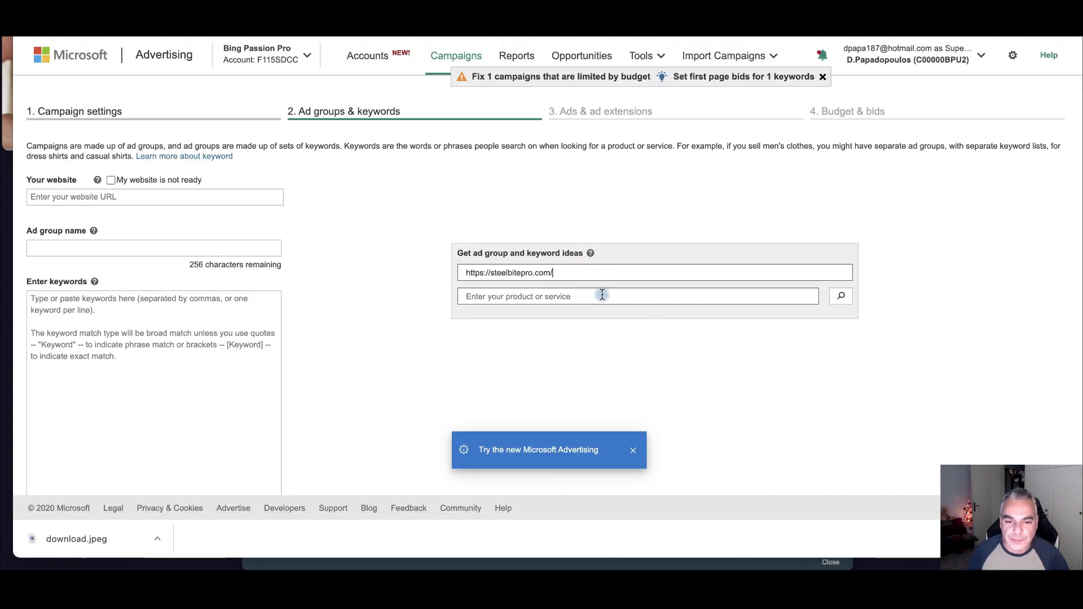
click(593, 295)
key(ctrl+v)
triple_click(593, 272)
key(BackSpace)
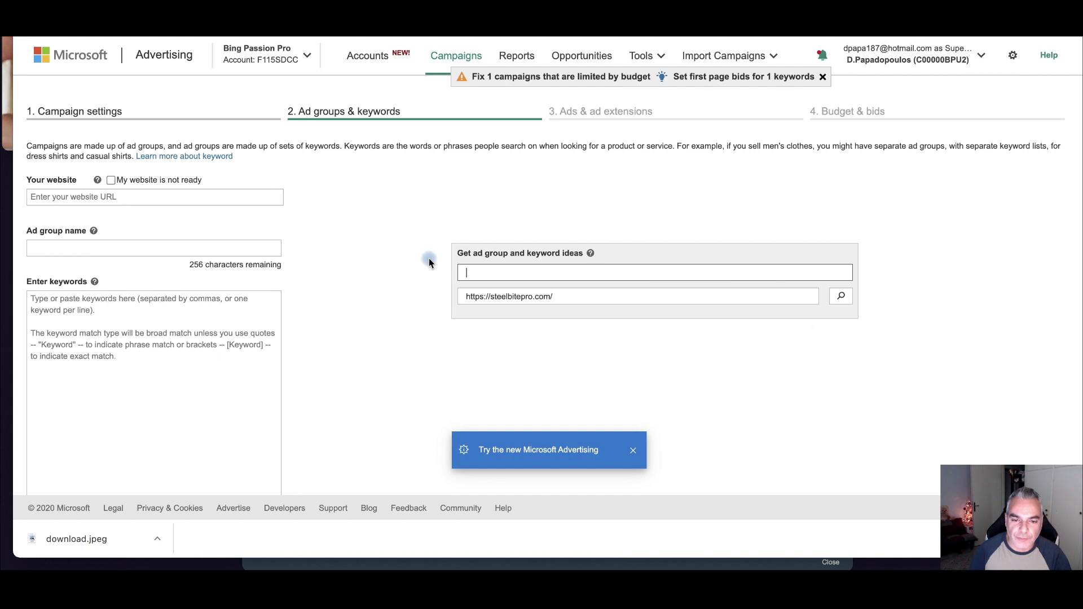
click(839, 295)
click(579, 272)
key(ctrl+v)
triple_click(559, 297)
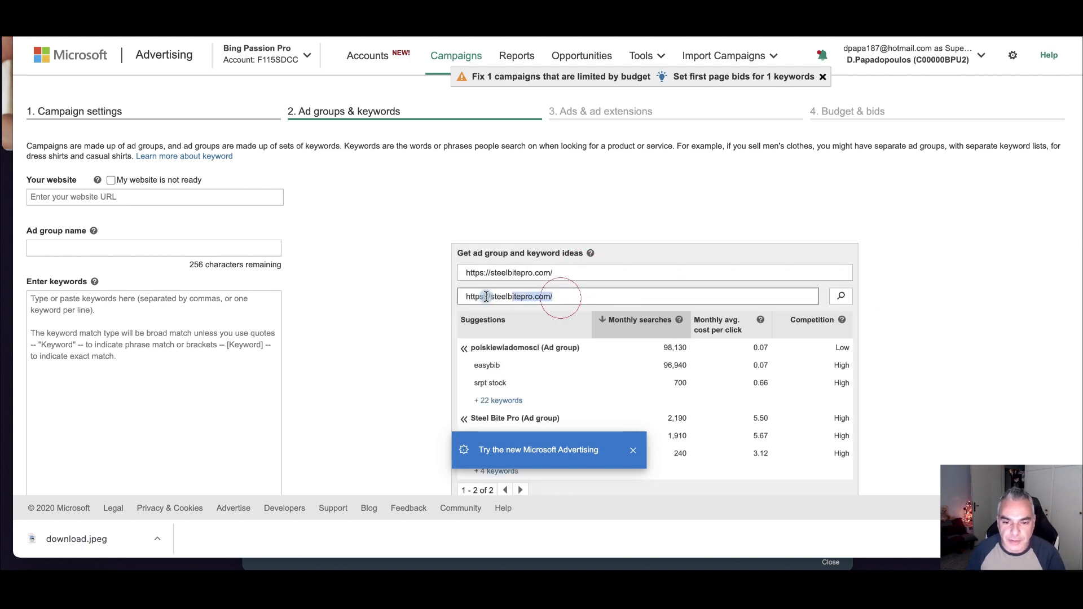
key(BackSpace)
click(843, 298)
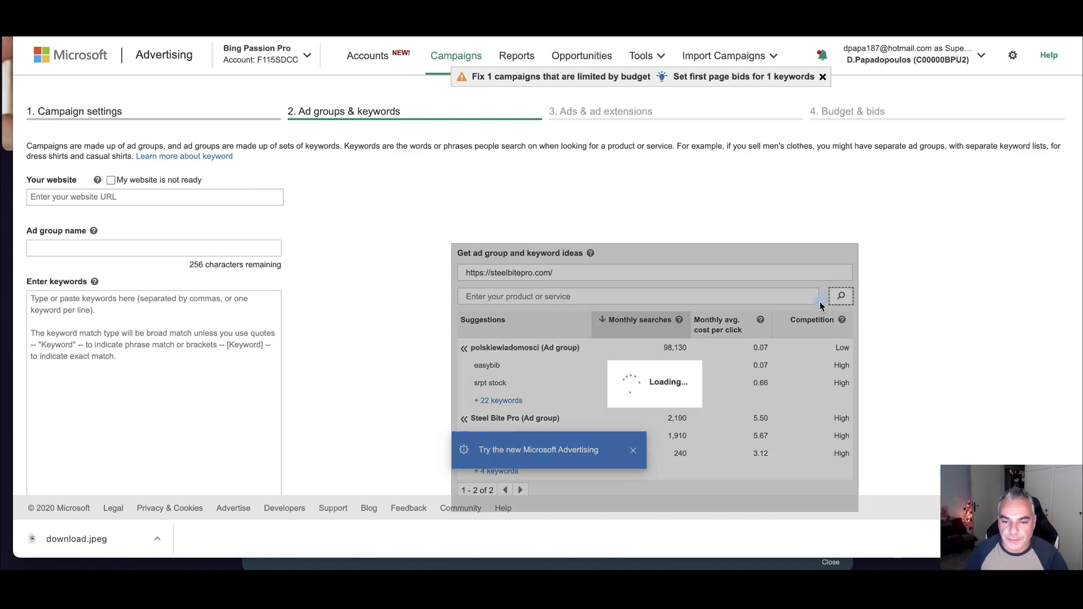
- Dismiss the invitation to try the new Microsoft Advertising and show the second page of ad group suggestions
scroll(610, 336, down, 3)
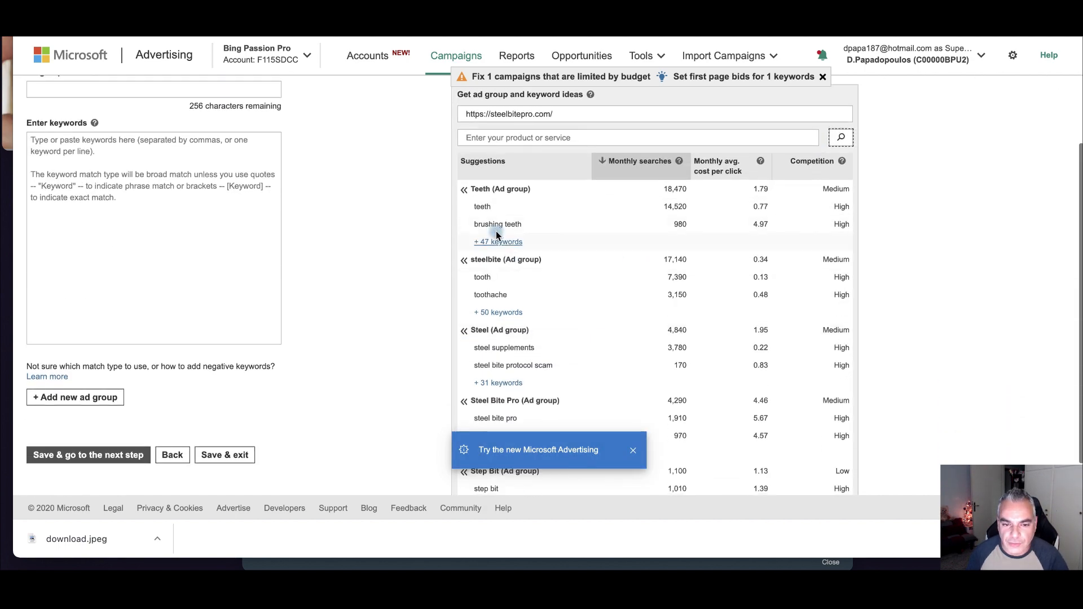
scroll(524, 277, down, 2)
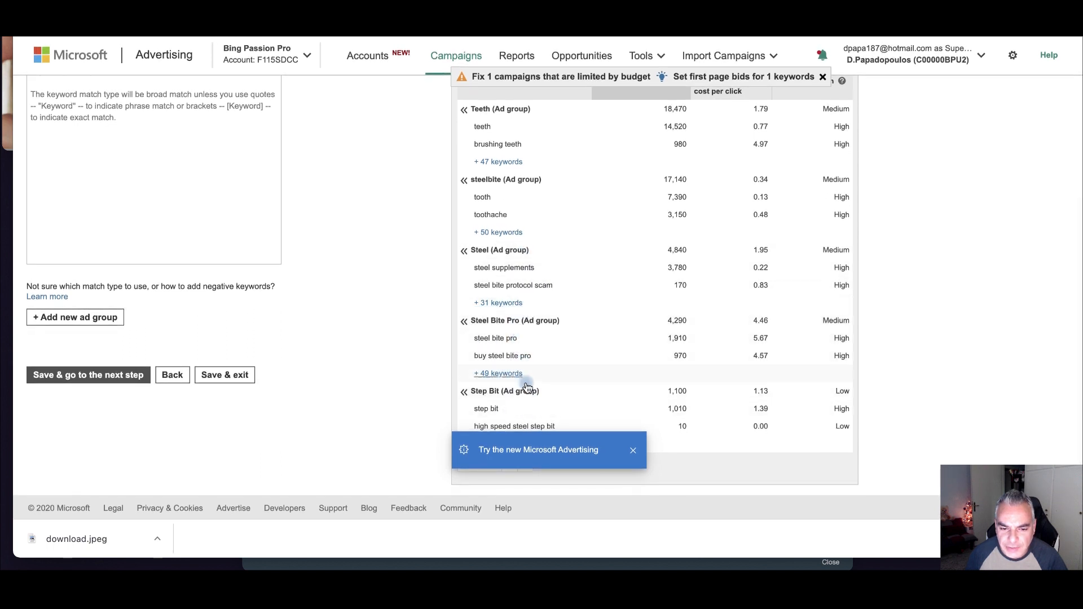
click(631, 452)
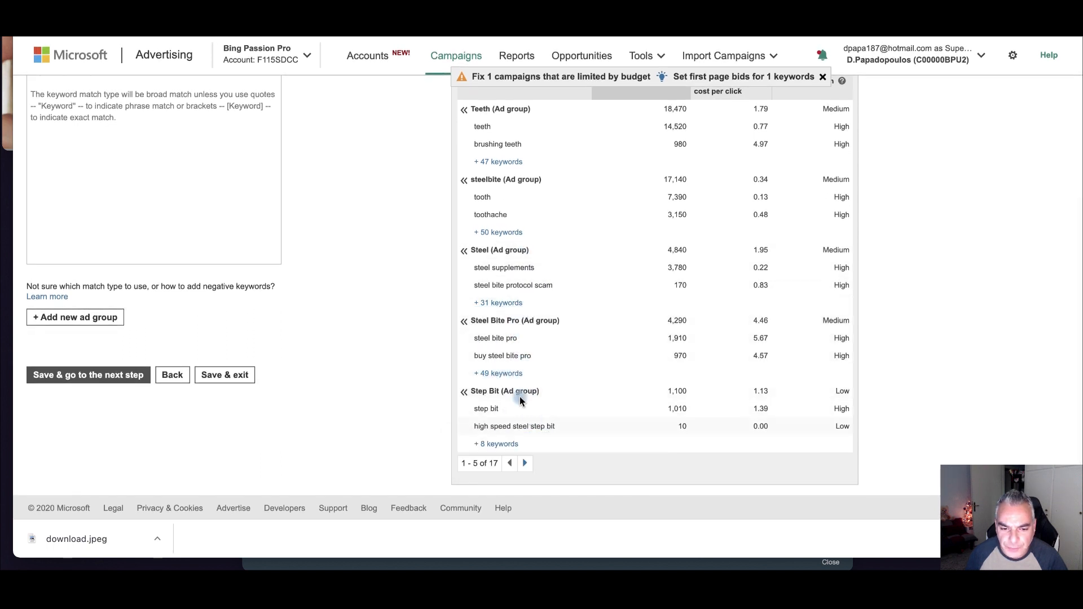
click(525, 464)
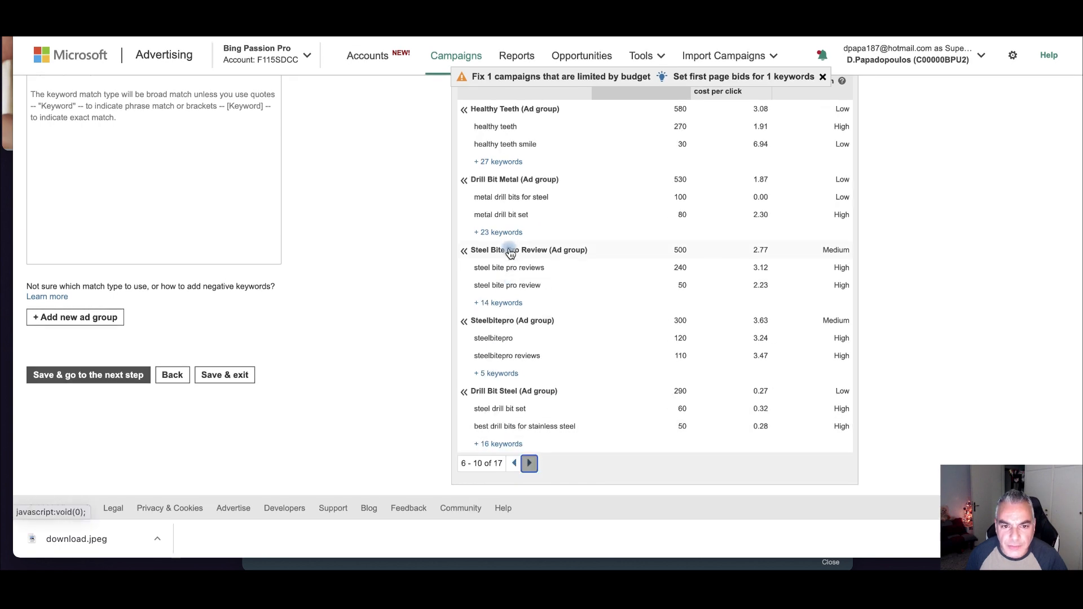
- Add all keywords from the Healthy Teeth suggestion to a new ad group
scroll(504, 237, up, 1)
click(513, 225)
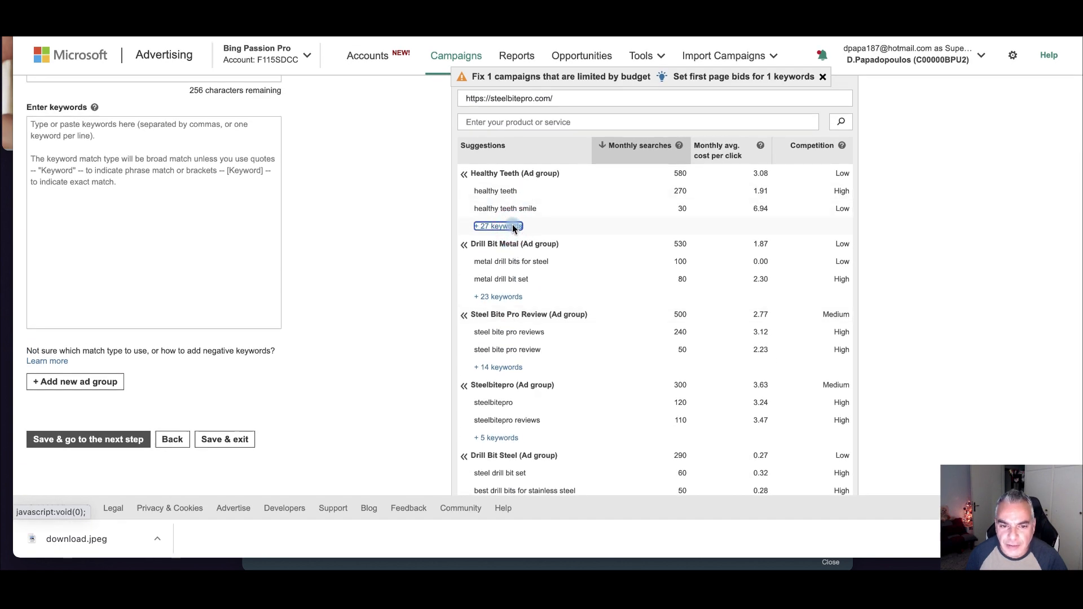
click(334, 160)
scroll(416, 130, down, 1)
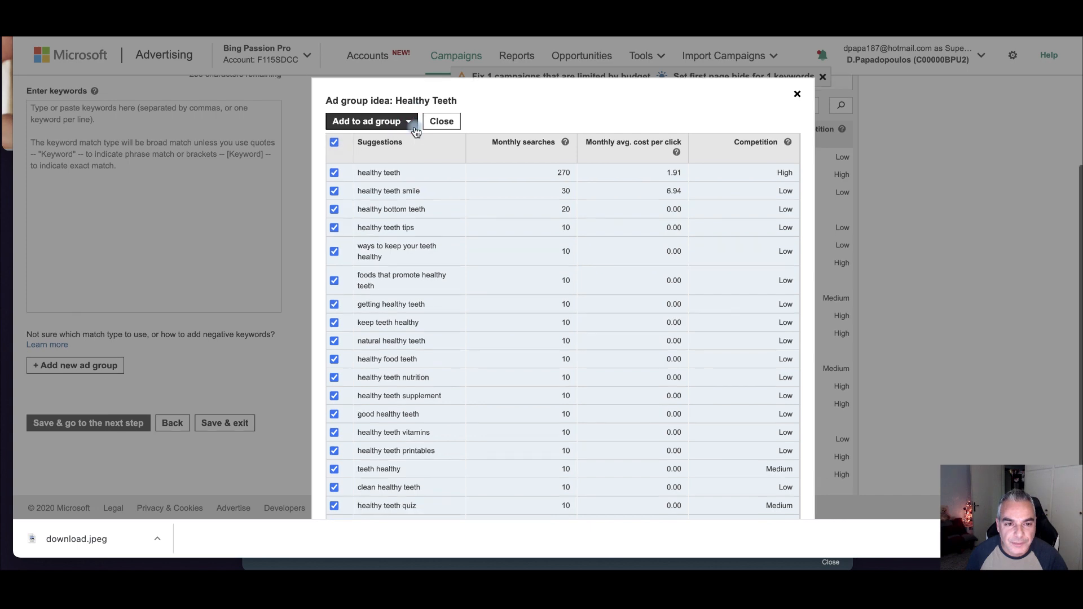
click(401, 121)
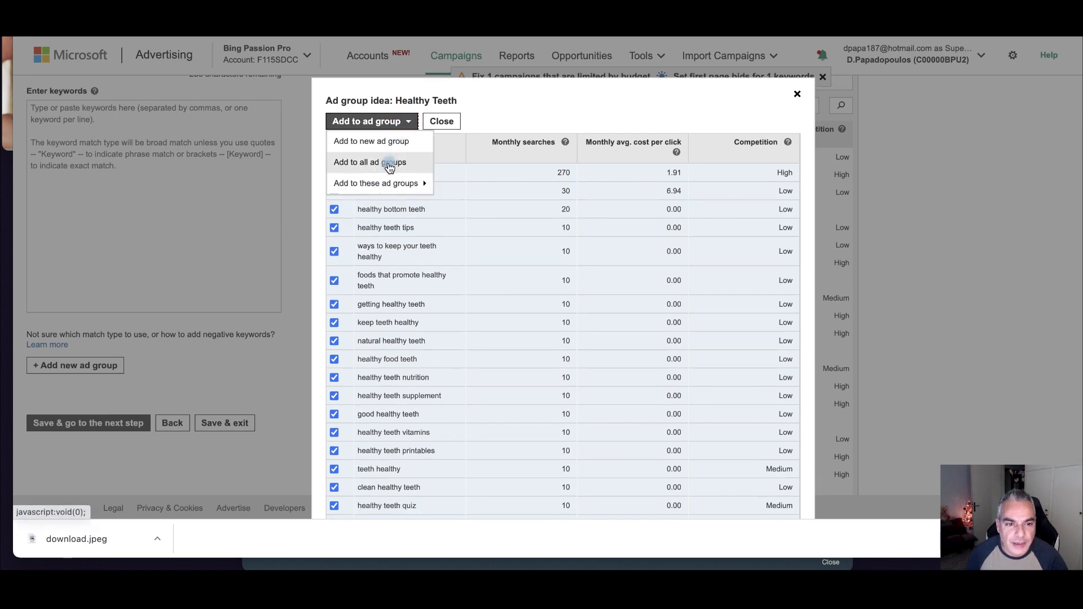
click(339, 144)
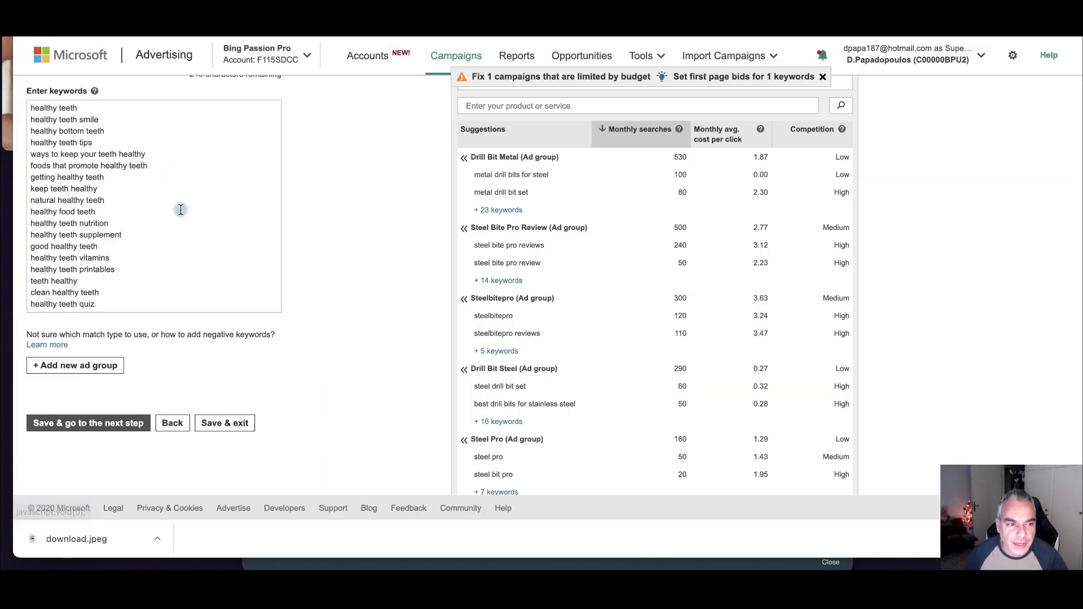
- Add a second ad group and fill it with the Steelbitepro ad group suggestion and its keywords
scroll(123, 204, down, 4)
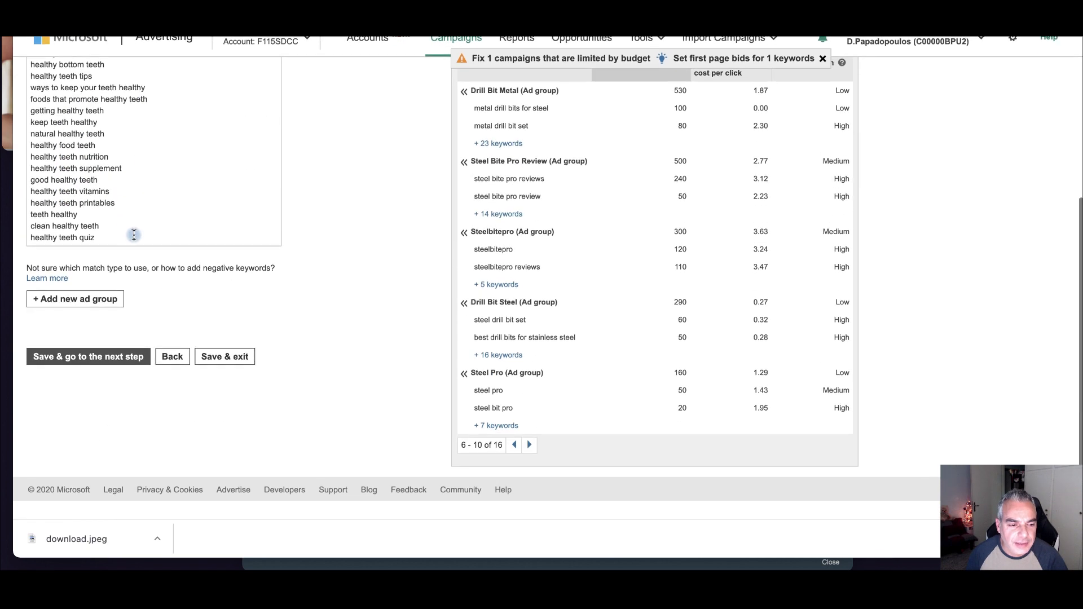
click(107, 317)
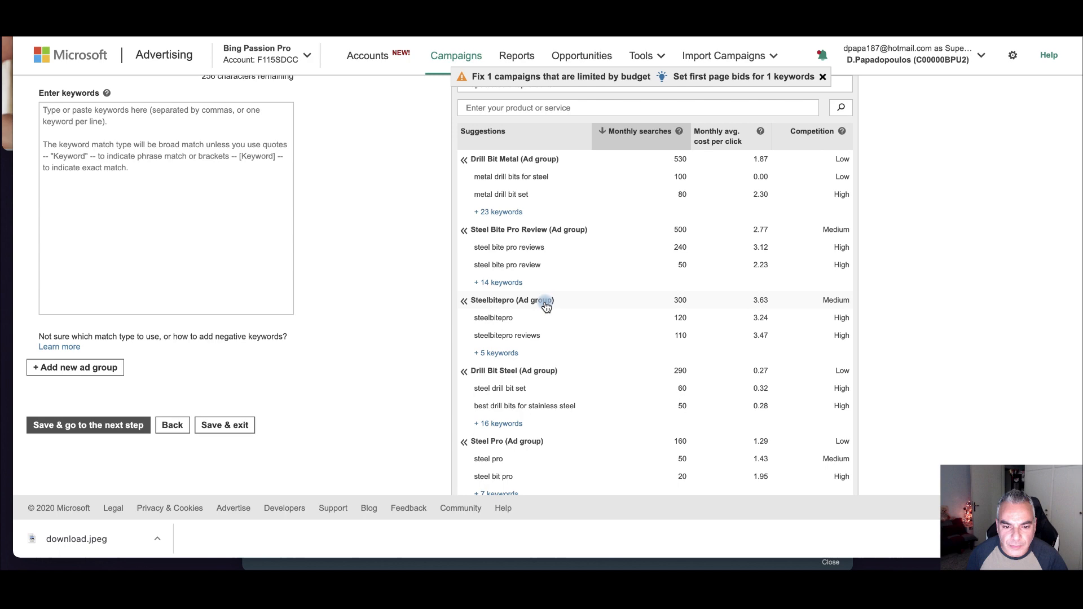
scroll(536, 308, down, 1)
click(516, 275)
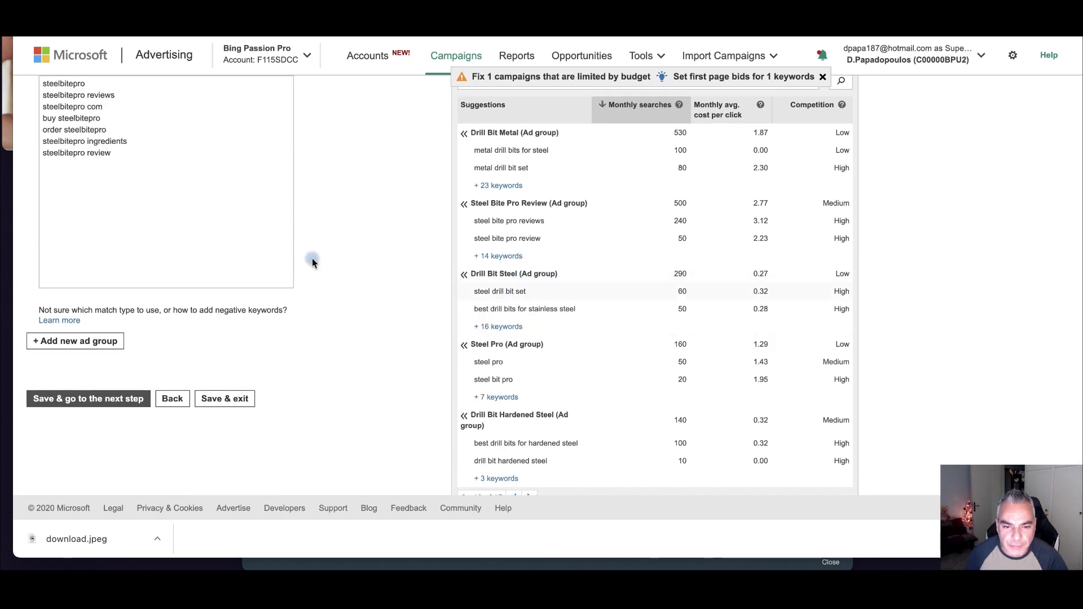
scroll(295, 240, up, 1)
scroll(67, 380, up, 3)
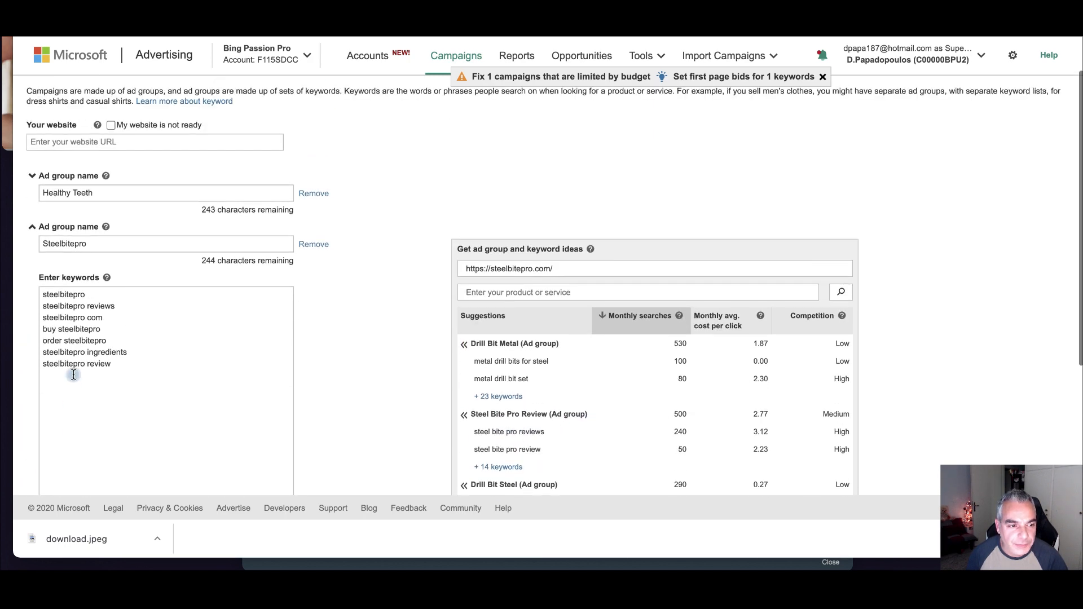
scroll(92, 410, down, 3)
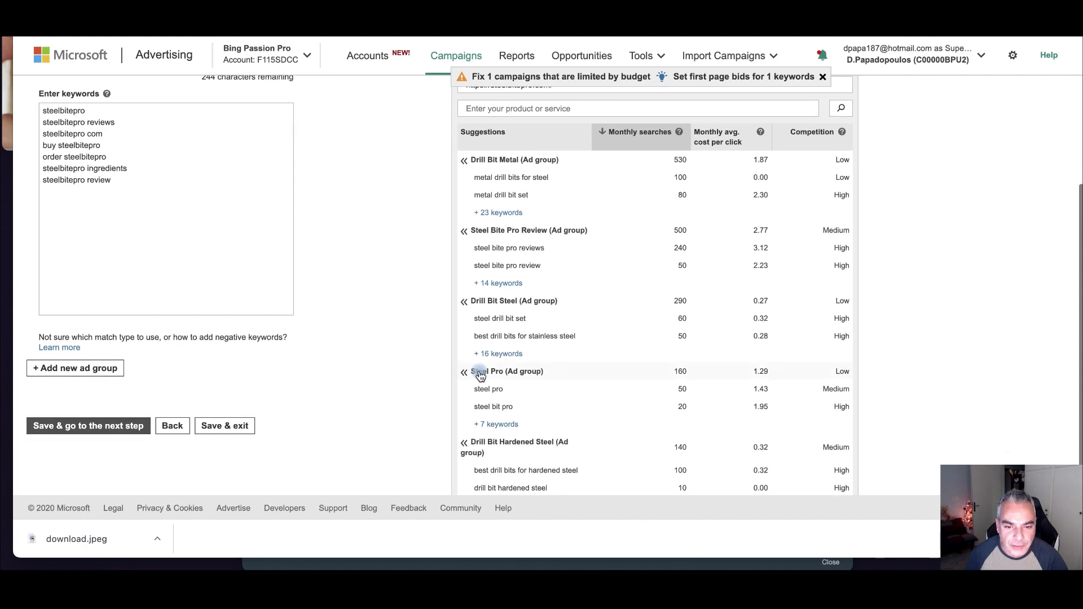
- Add a third ad group filled with the Teeth Health suggestion and its keywords, and save to continue to the ads step
click(93, 366)
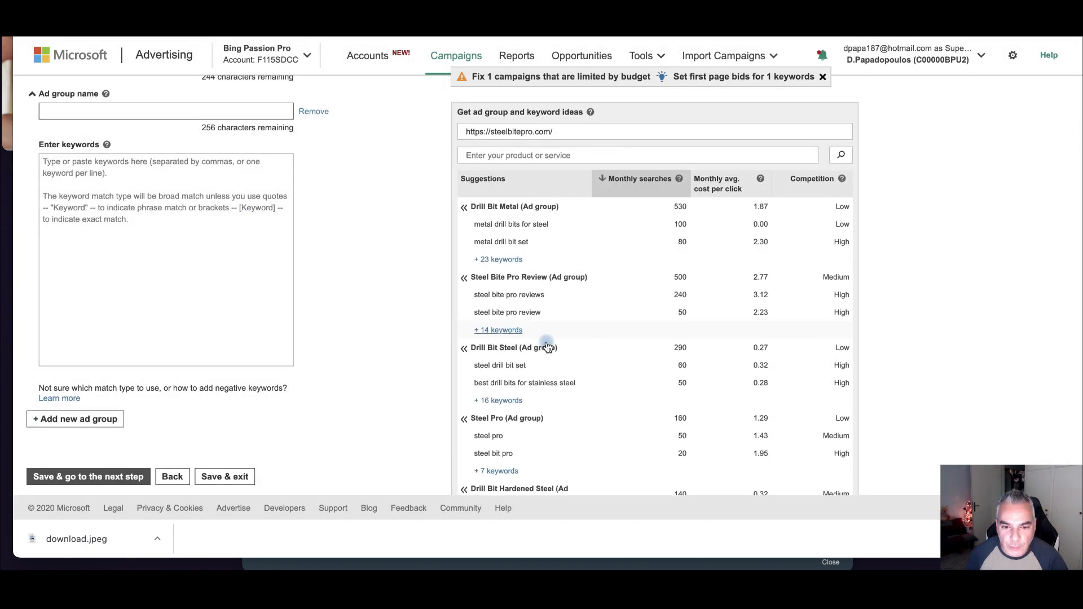
scroll(550, 350, down, 3)
scroll(550, 356, up, 3)
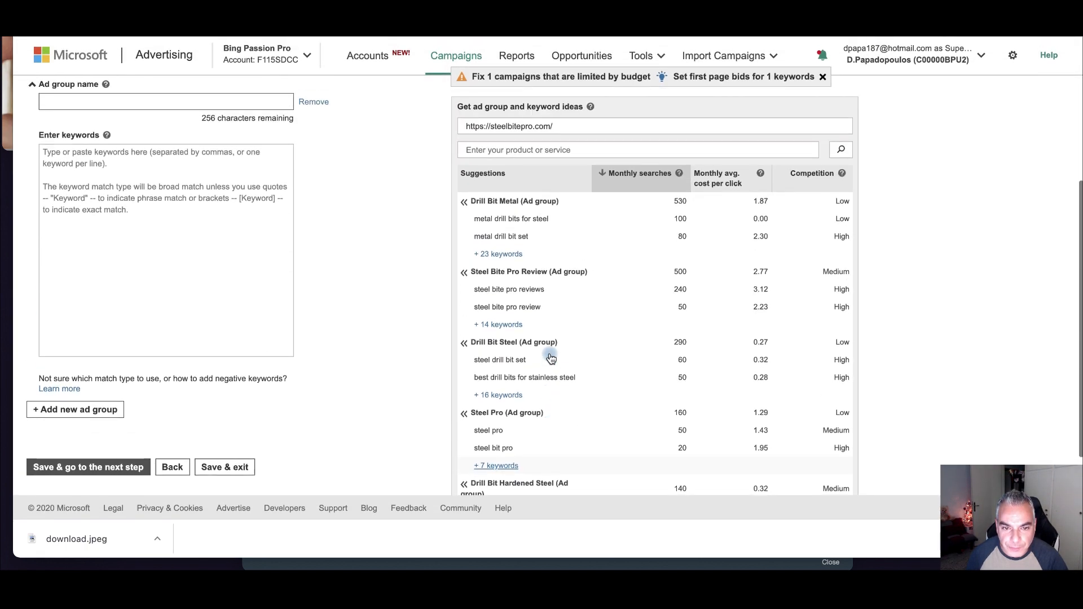
scroll(486, 482, down, 3)
click(526, 464)
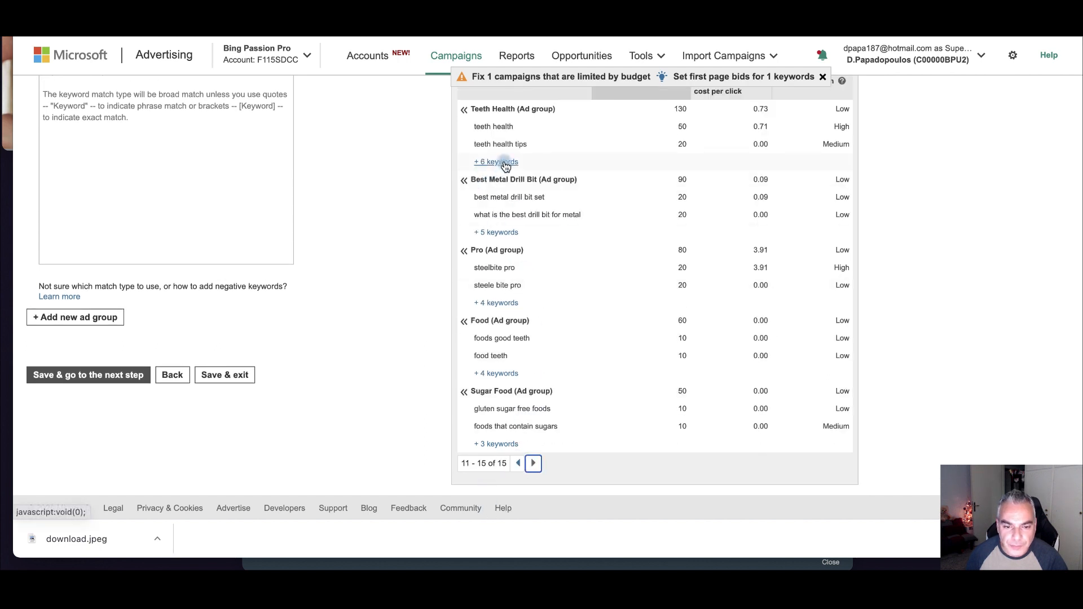
scroll(505, 164, up, 1)
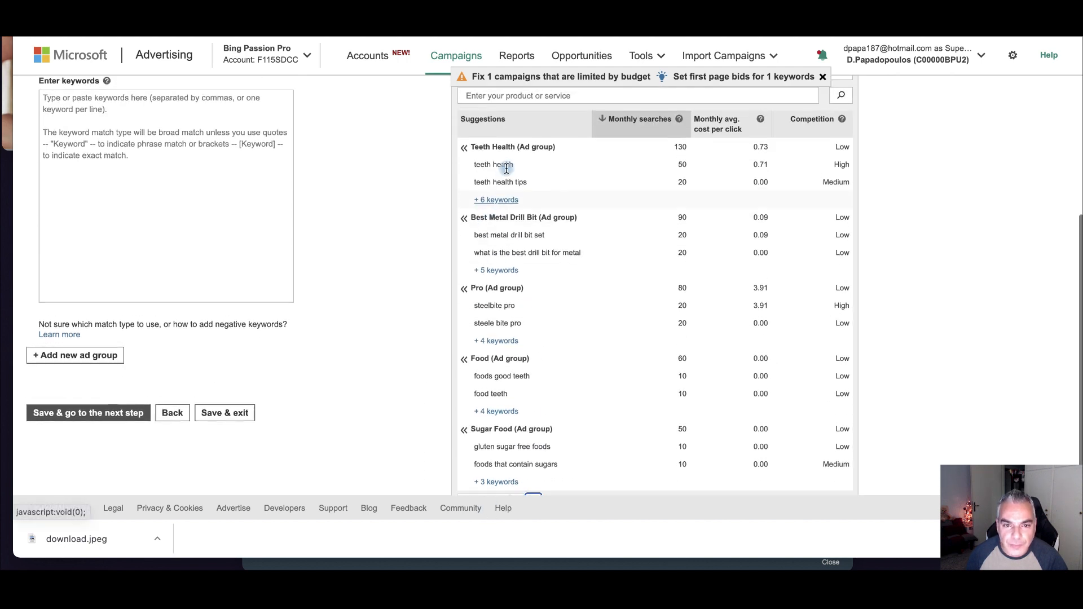
click(497, 143)
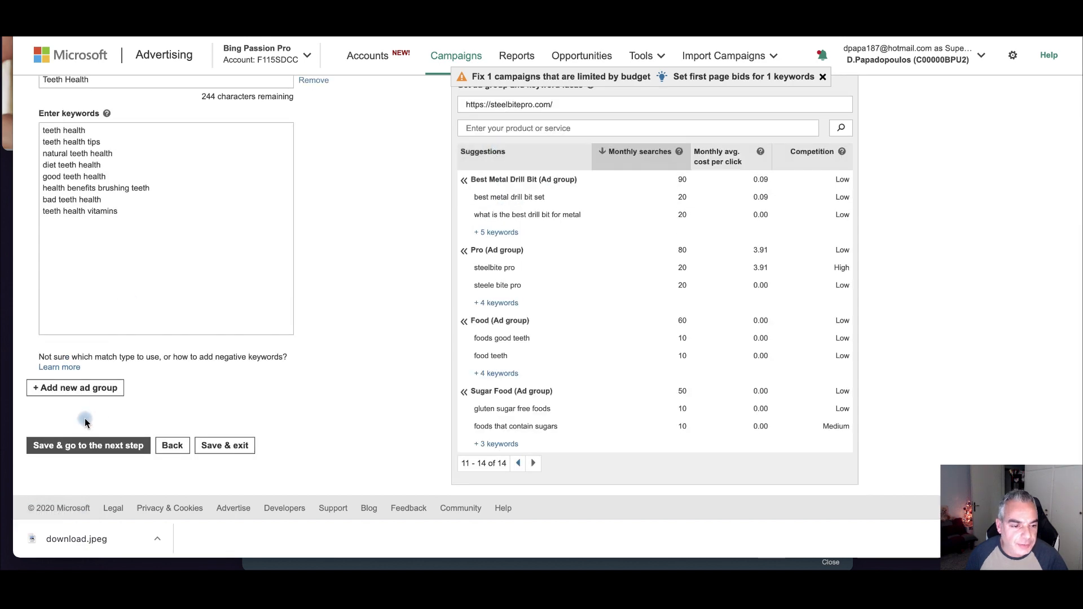
click(74, 446)
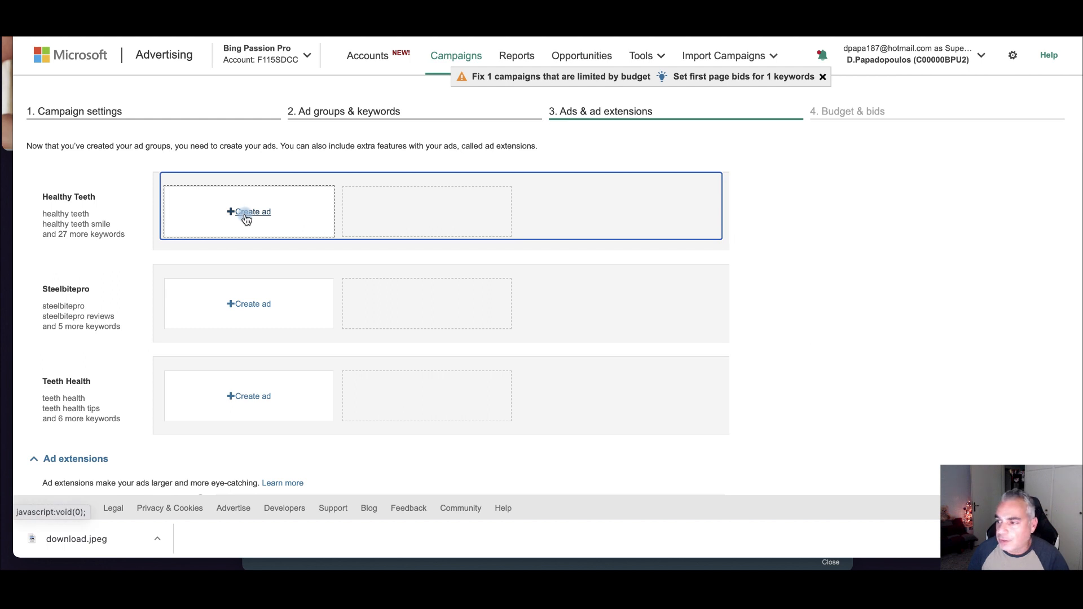
- Start a responsive search ad for the Healthy Teeth ad group and set its final URL to the published steelbitepro/index address copied from GroovePages
click(246, 217)
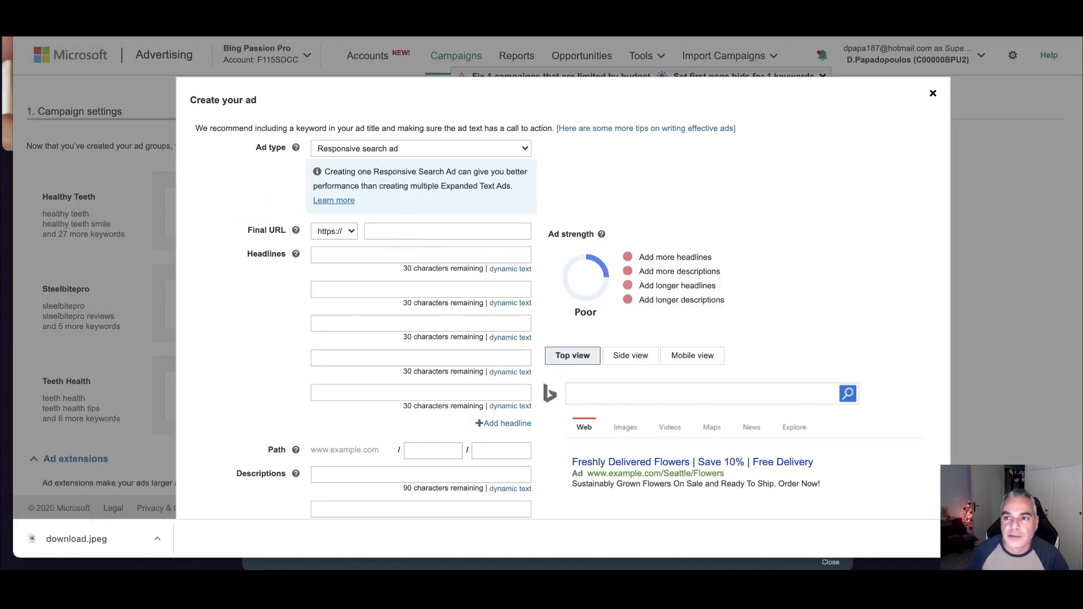
key(ctrl+Tab)
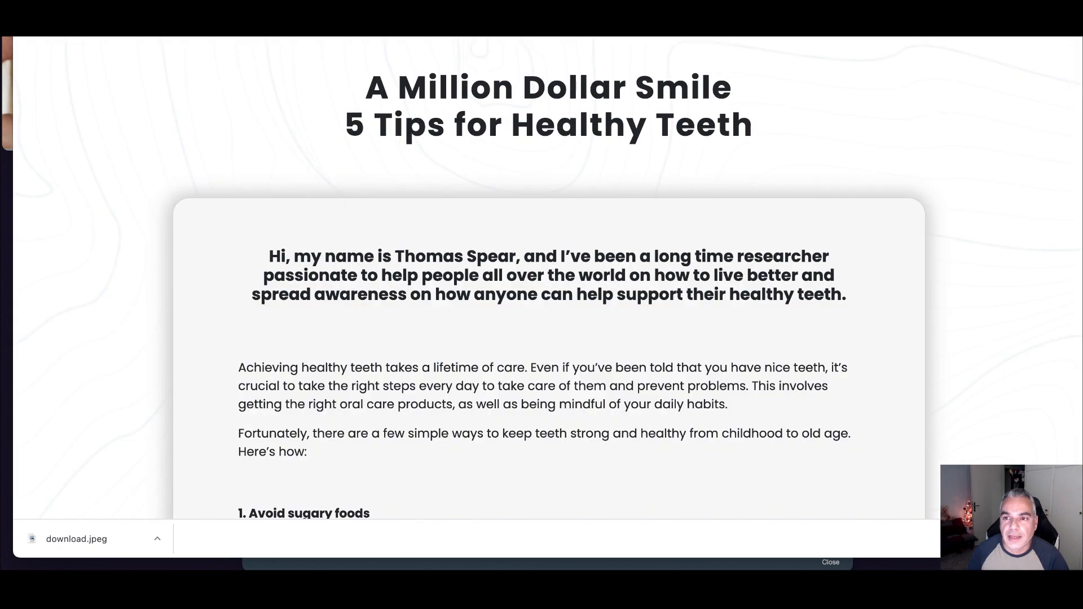
key(ctrl+shift+Tab)
key(ctrl+shift+Tab)
key(ctrl+shift+Tab)
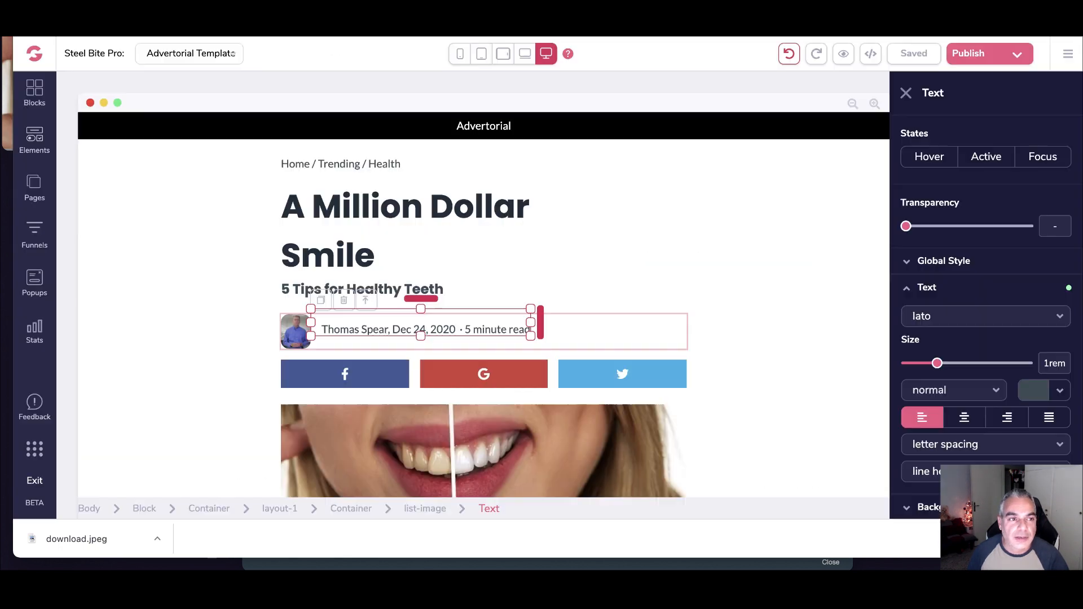
click(985, 53)
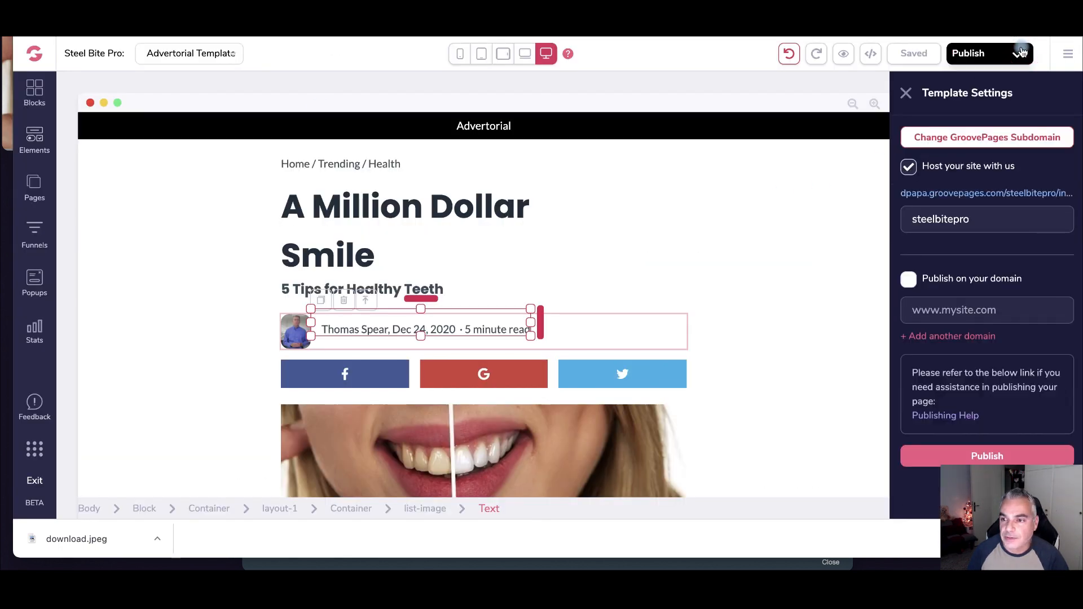
right_click(1023, 195)
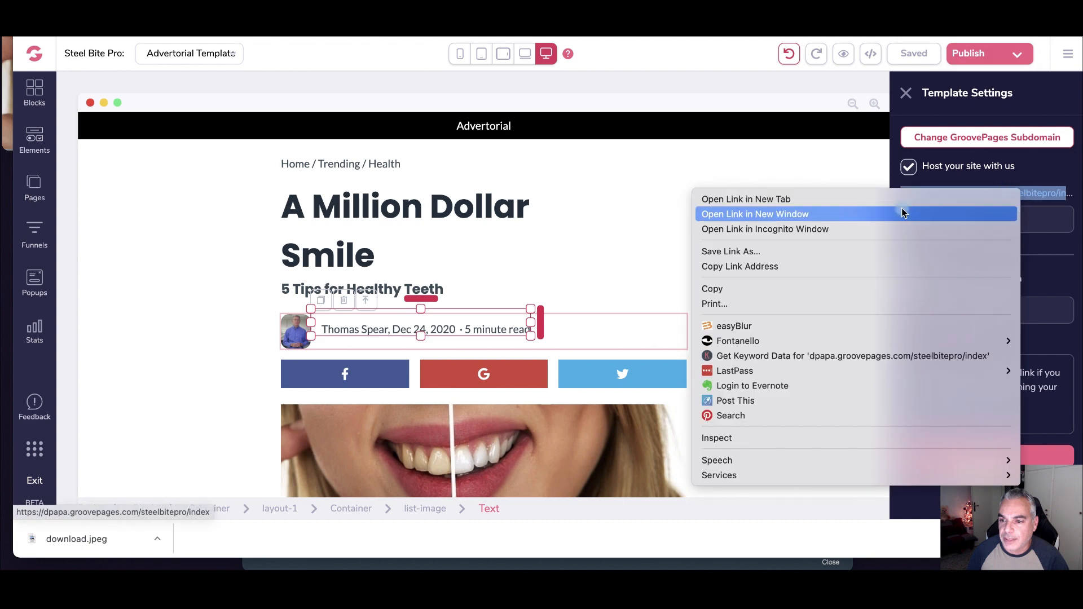
click(835, 266)
key(ctrl+Tab)
key(ctrl+Tab)
text(dpapa.groovepages.com/steelbitepro/index)
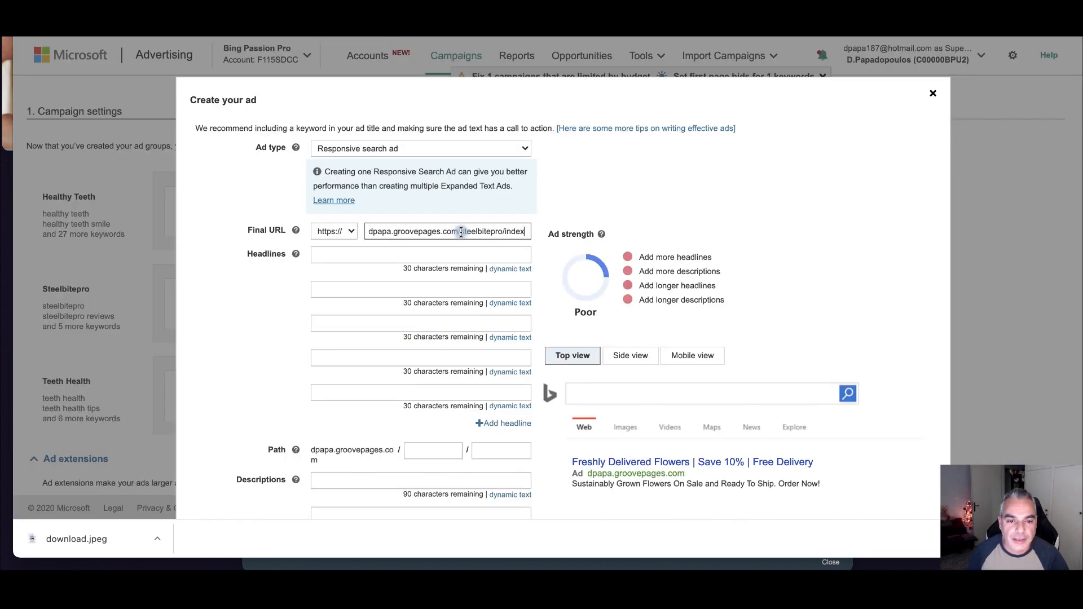
- Set the ad's mobile URL to the same published steelbitepro/index address
scroll(395, 435, down, 3)
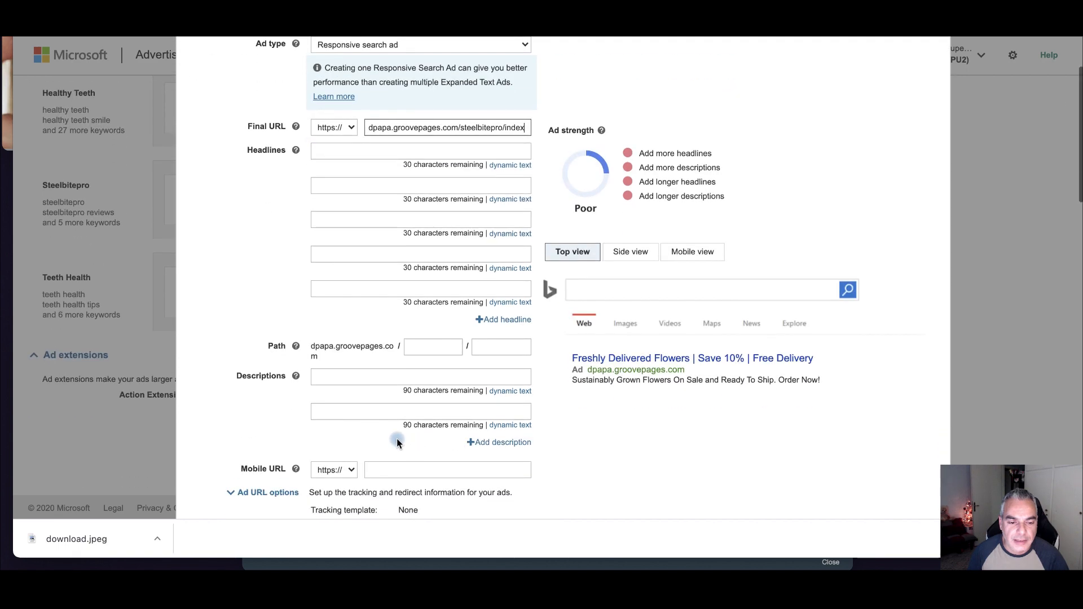
click(386, 421)
text(dpapa.groovepages.com/steelbitepro/index)
- Consult the advertorial's title and enter "5 Tips for a Healthy Smile" as the ad's first headline
scroll(395, 417, up, 3)
click(382, 241)
click(386, 257)
click(973, 359)
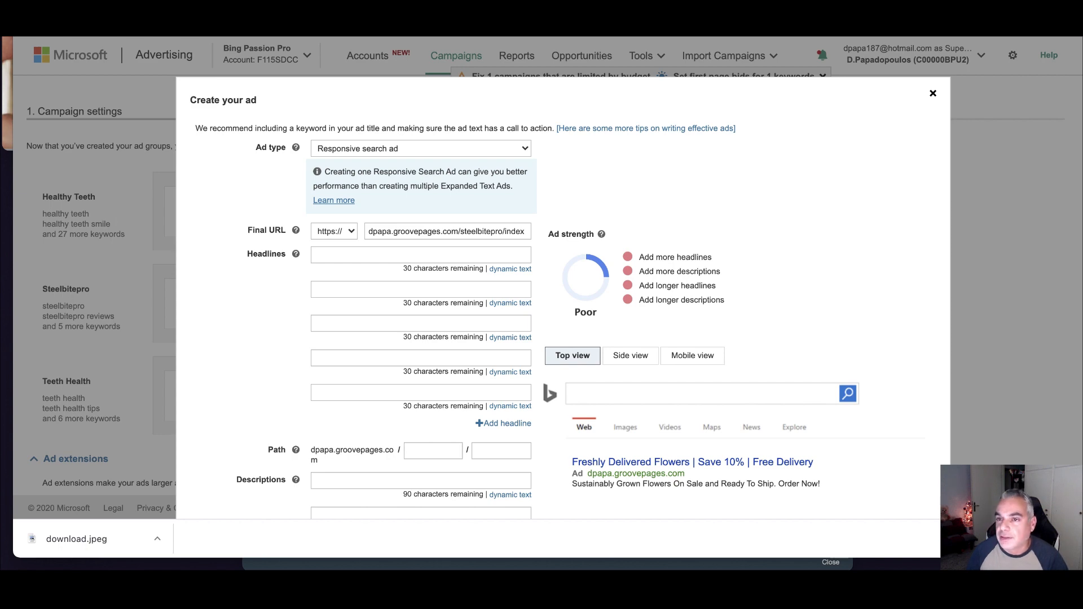
key(ctrl+Tab)
drag(345, 85, 750, 121)
right_click(570, 125)
click(641, 161)
key(ctrl+shift+Tab)
click(331, 255)
text(5 Tips for a Healthy Smile)
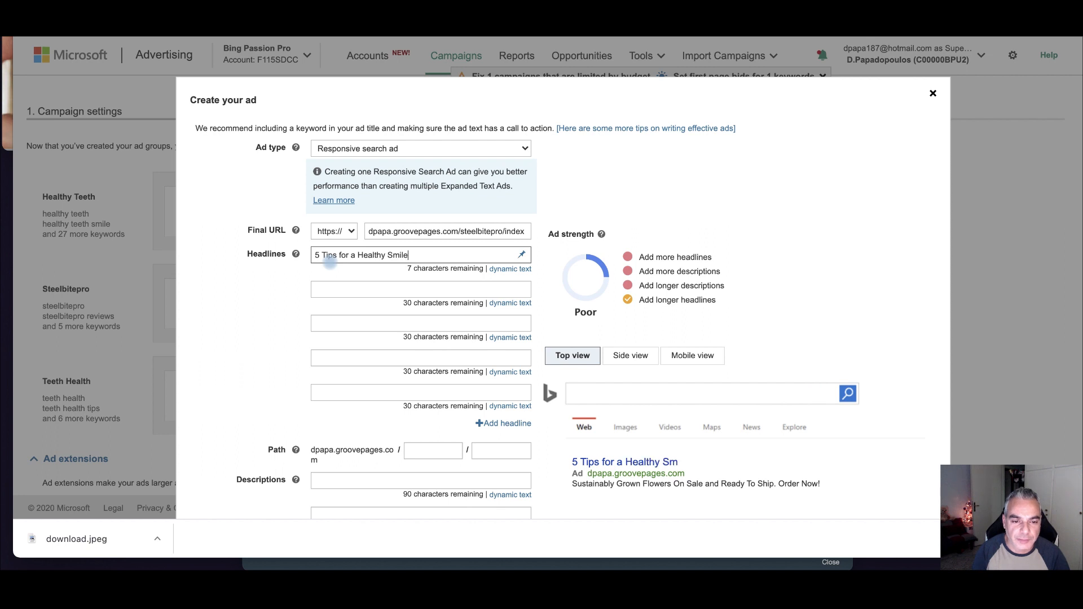
- Copy "A Million Dollar Smile" from the advertorial page's title into the ad's second headline
click(343, 290)
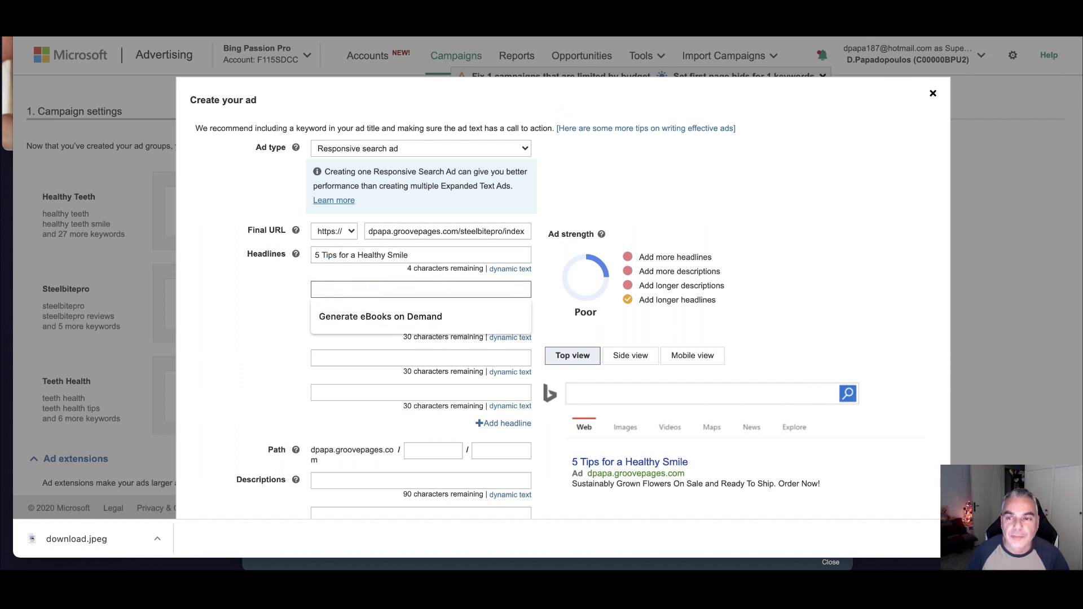
click(678, 8)
drag(364, 88, 790, 89)
right_click(647, 85)
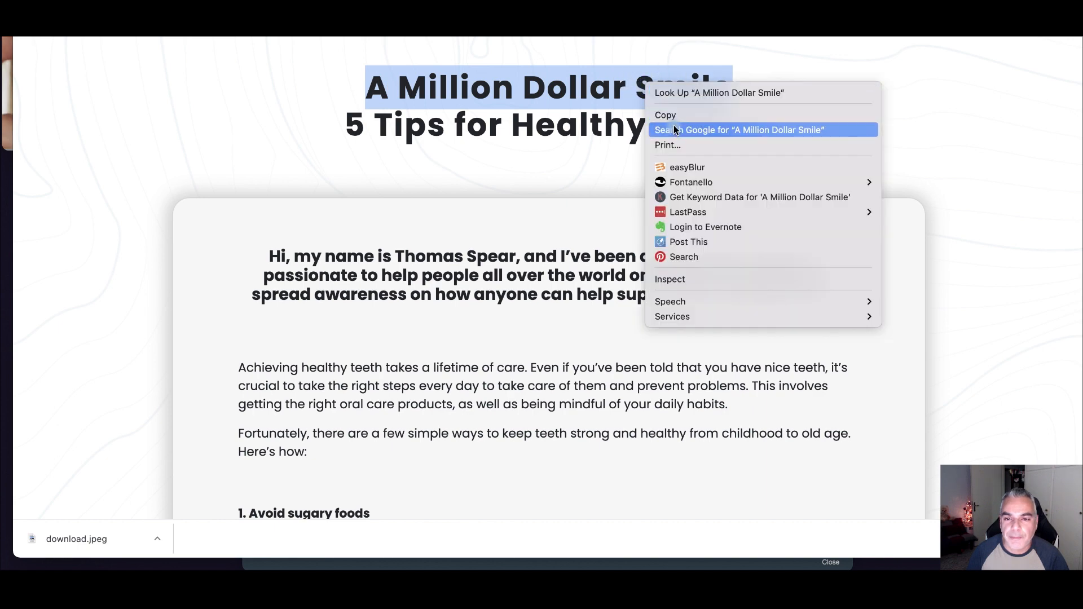
click(665, 116)
click(542, 8)
key(super+v)
scroll(438, 285, down, 1)
- Copy the advertorial passage from "there are a few simple ways to keep teeth strong" through "Here's how:"
click(411, 264)
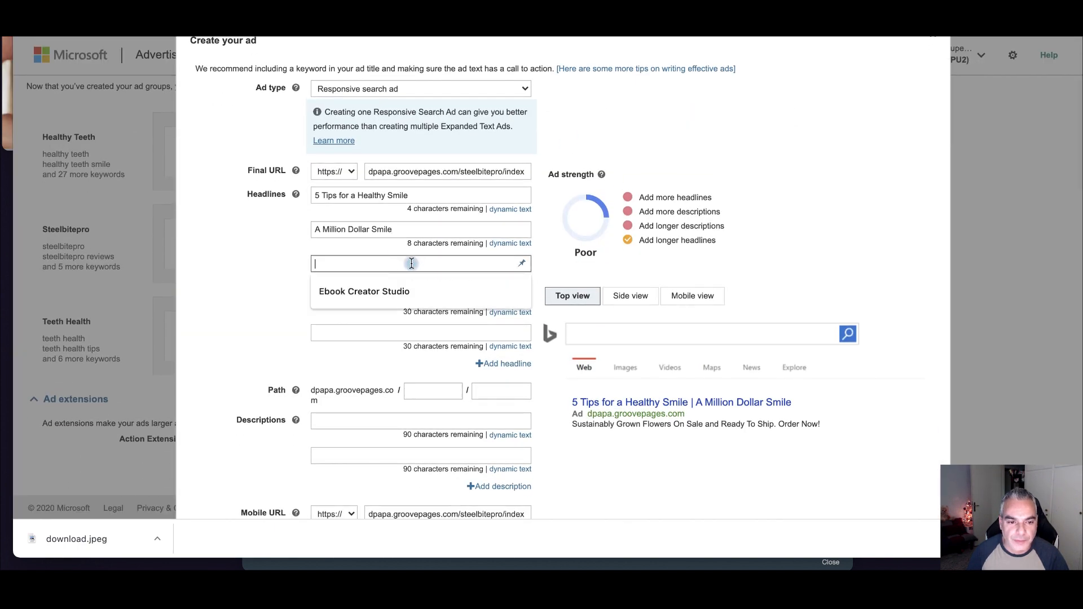
click(316, 17)
scroll(326, 351, down, 1)
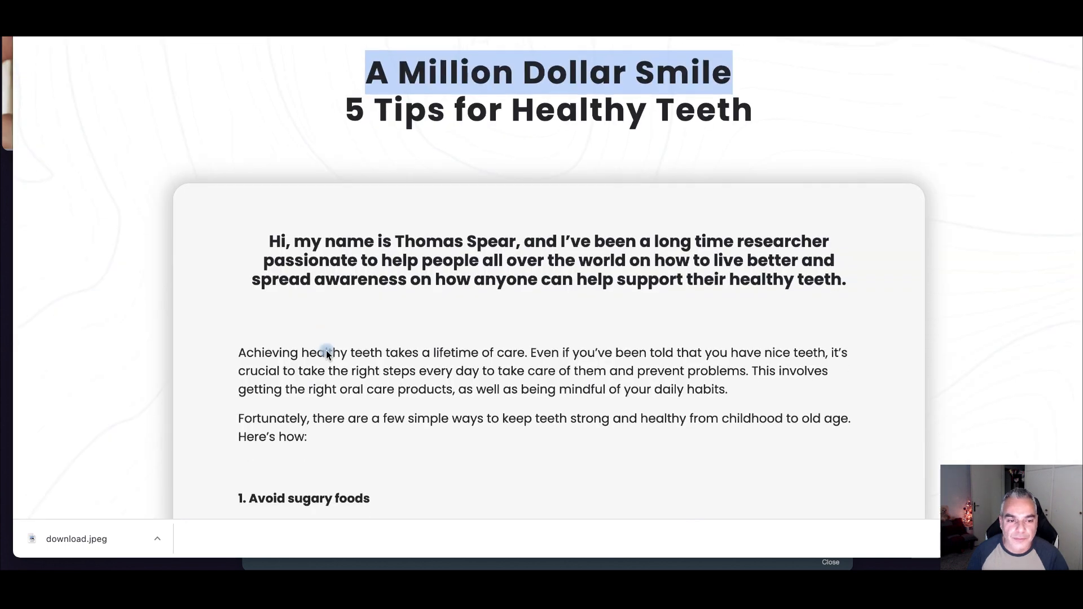
scroll(543, 245, down, 1)
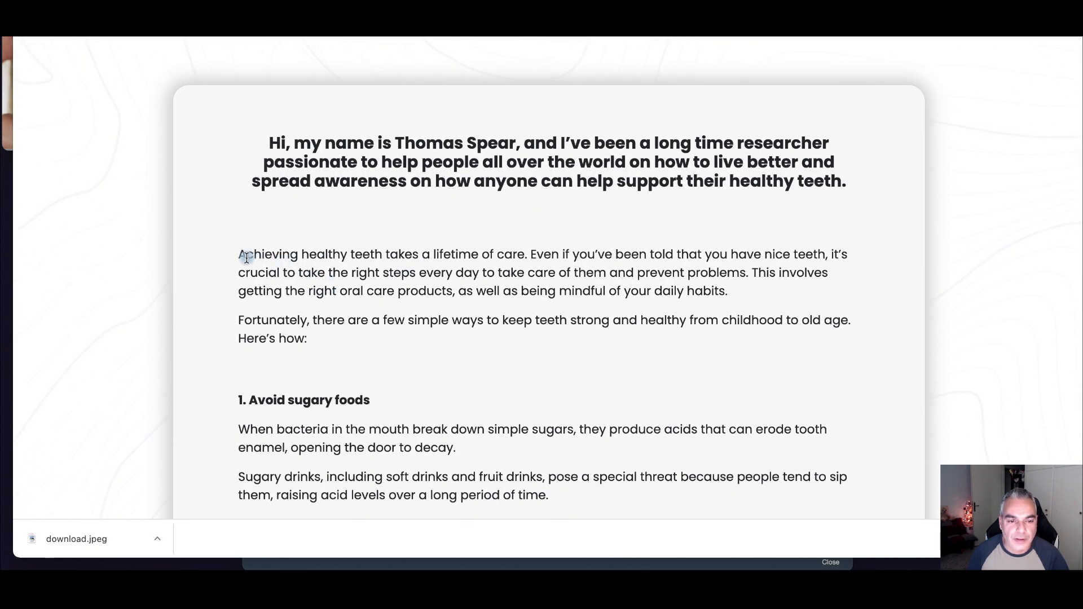
drag(236, 251, 497, 273)
scroll(490, 316, down, 1)
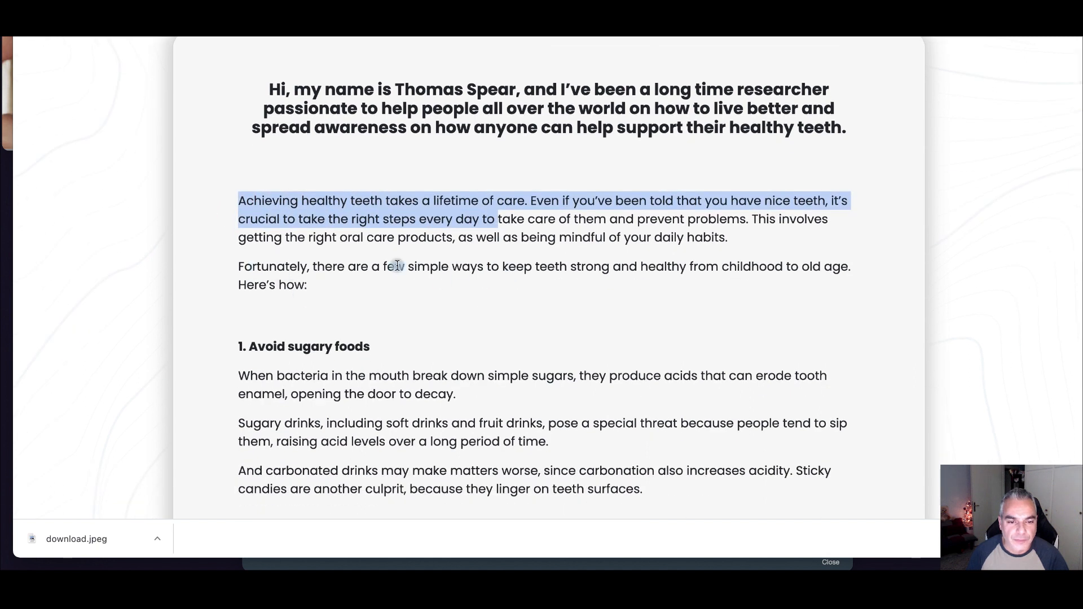
drag(314, 269, 557, 278)
right_click(558, 279)
click(574, 287)
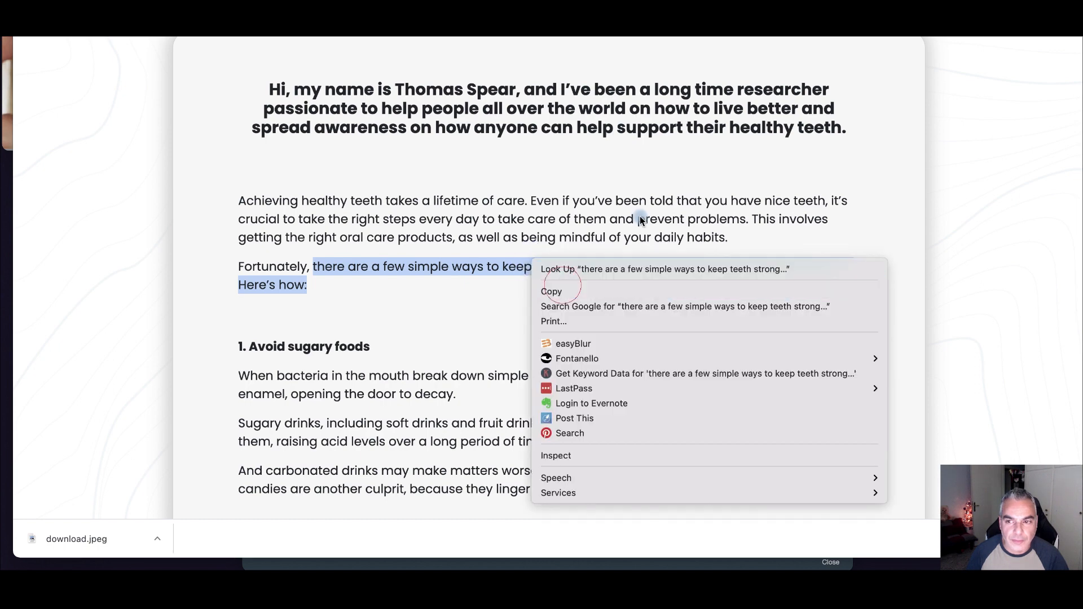
- Paste the copied passage as the ad's first description and delete "Here's how:" from its end
click(719, 28)
scroll(430, 402, down, 1)
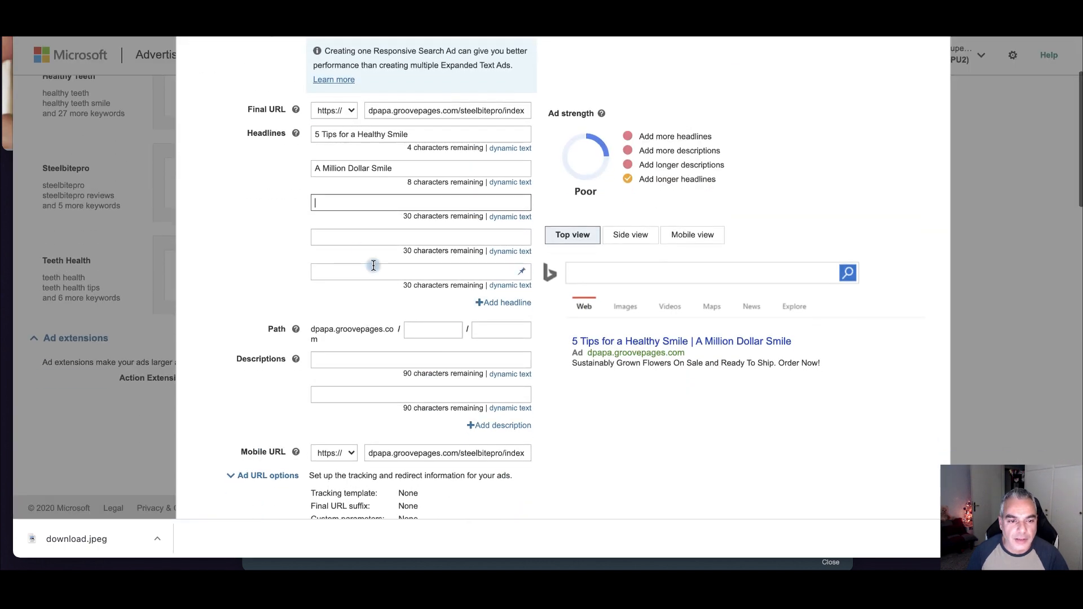
click(361, 361)
key(ctrl+v)
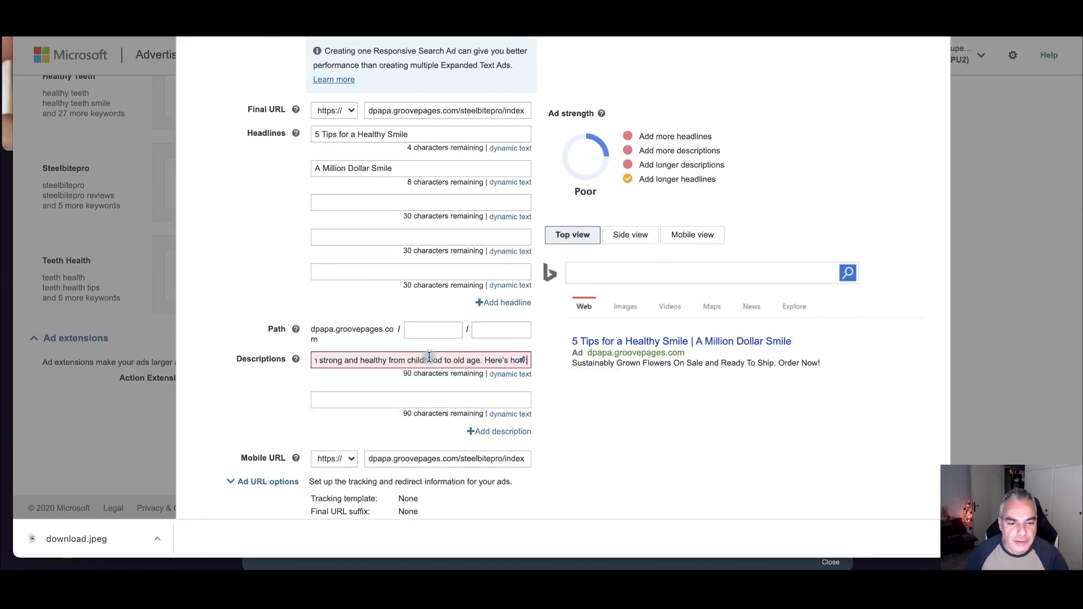
drag(481, 360, 552, 361)
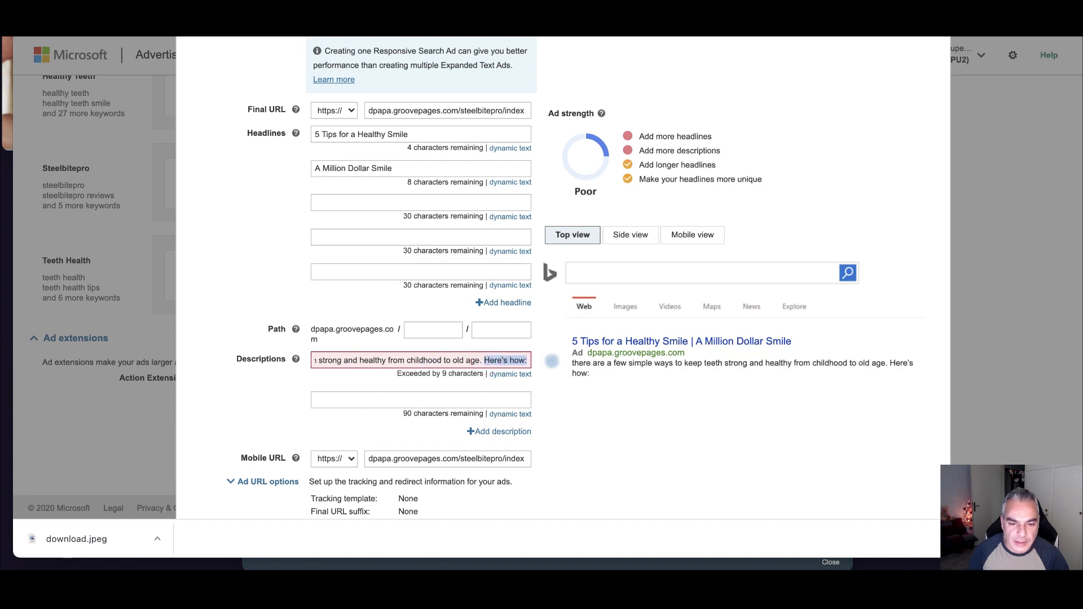
key(BackSpace)
click(380, 394)
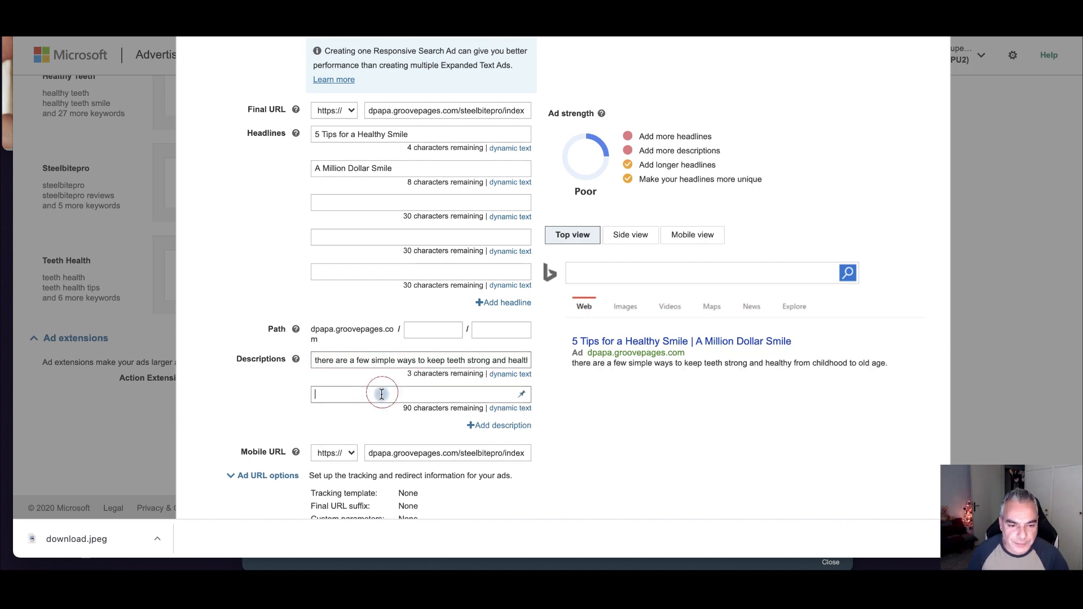
key(ctrl+v)
drag(480, 395, 313, 395)
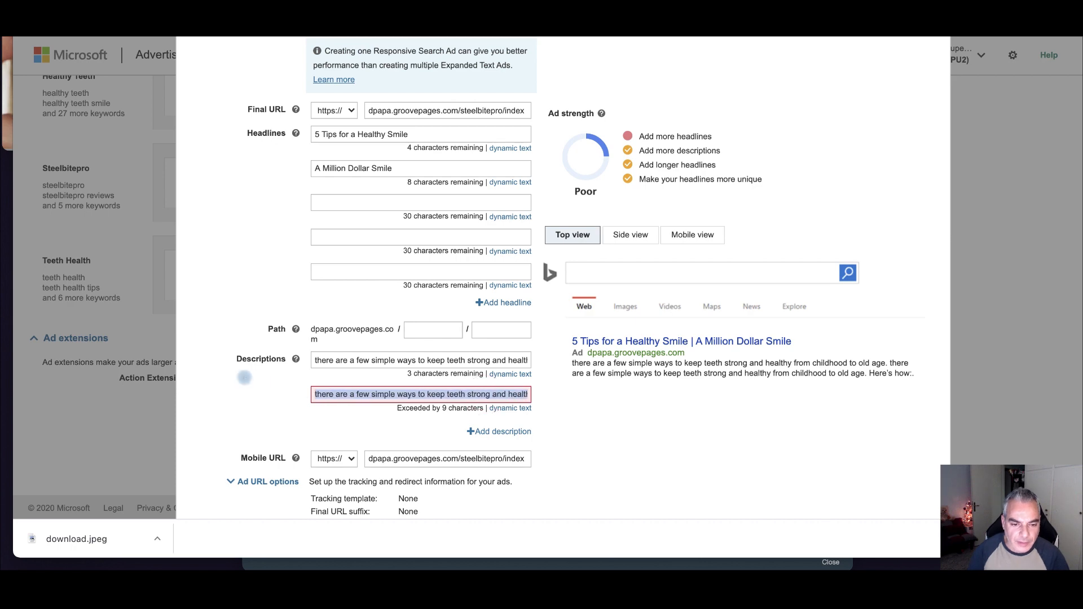
key(BackSpace)
- Replace the second description with "take the right steps every day to take care of them and prevent problems." copied from the advertorial
scroll(612, 299, down, 1)
click(235, 131)
mouse_move(234, 131)
mouse_down()
mouse_move(623, 133)
mouse_move(387, 147)
mouse_move(510, 129)
mouse_move(501, 130)
mouse_up()
drag(468, 135, 518, 131)
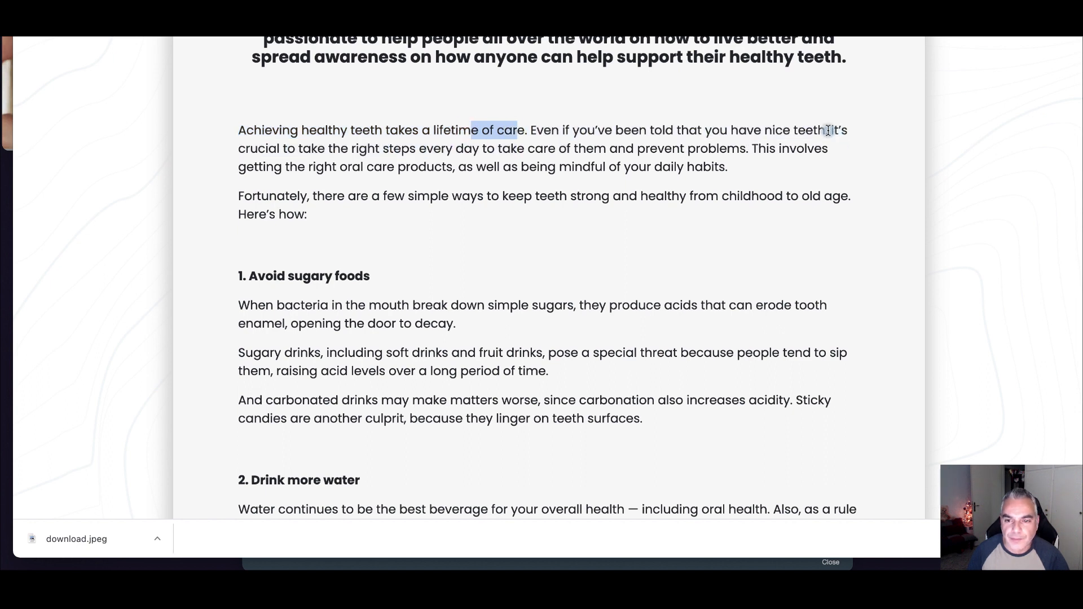
drag(294, 146, 750, 149)
right_click(729, 150)
click(753, 175)
key(ctrl+Tab)
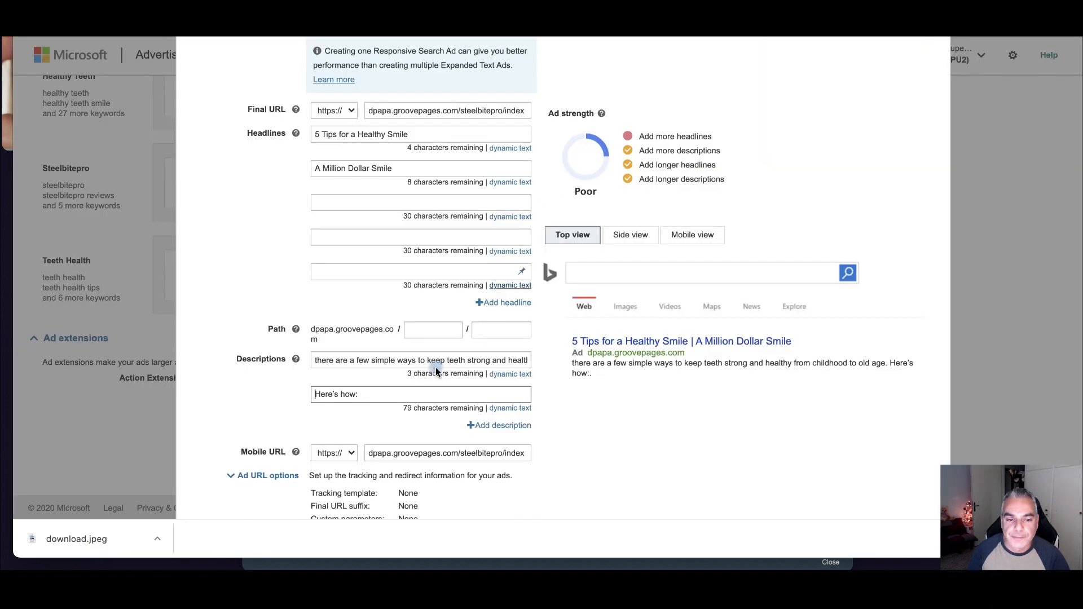
drag(374, 396, 295, 384)
key(ctrl+v)
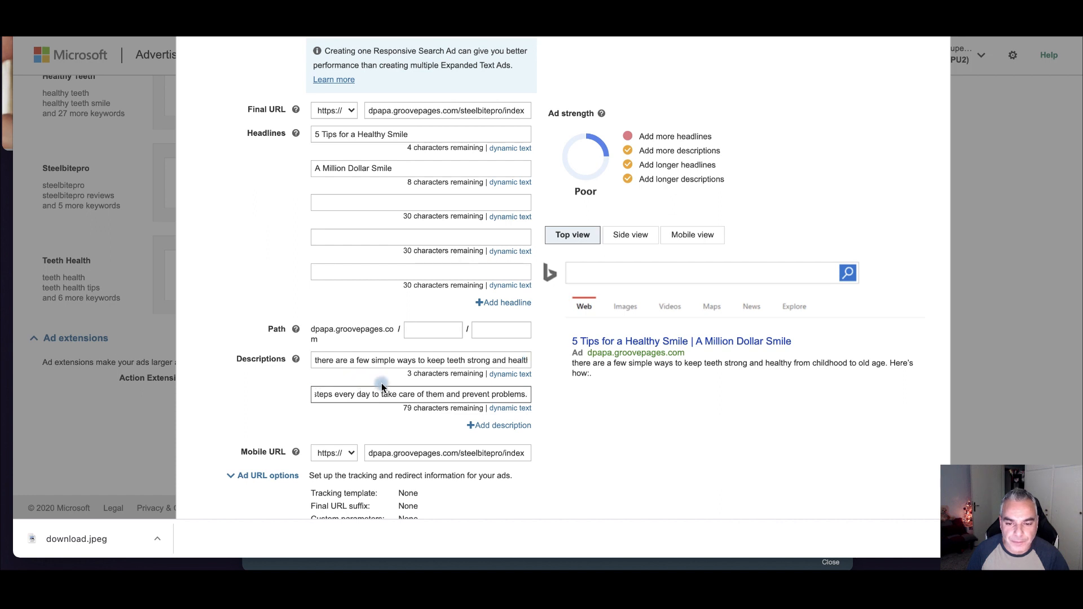
- Capitalize the first description's opening word to "There" and review the completed ad form
click(314, 362)
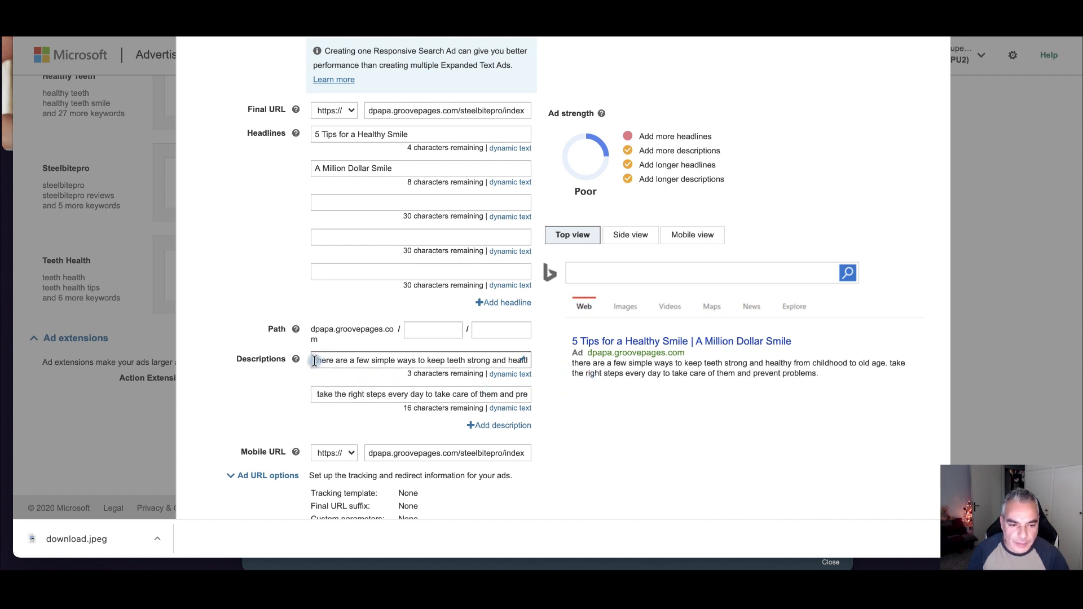
key(Delete)
text(T)
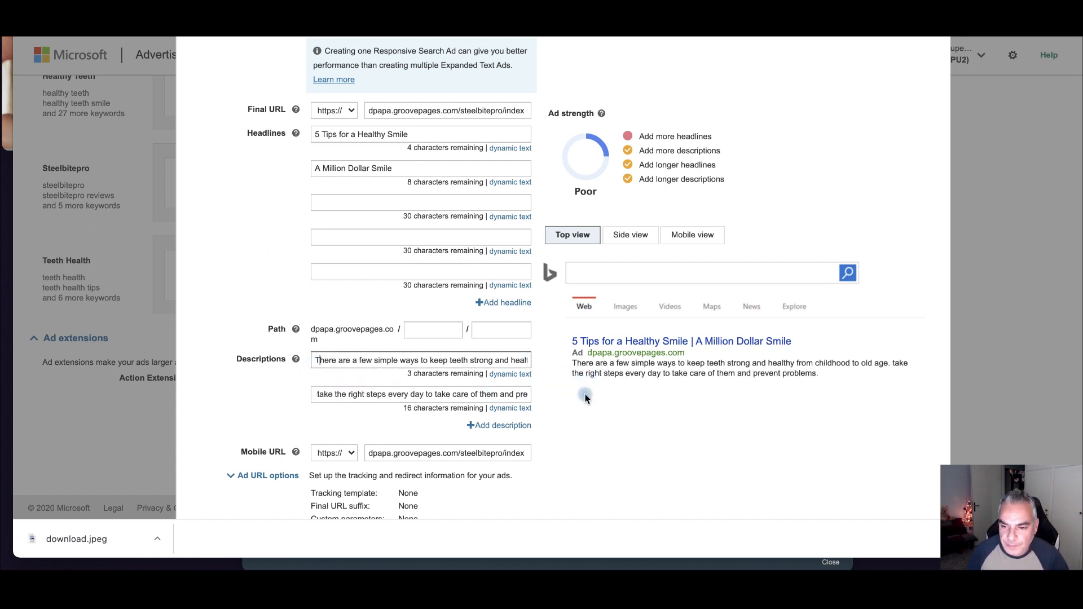
scroll(614, 380, down, 1)
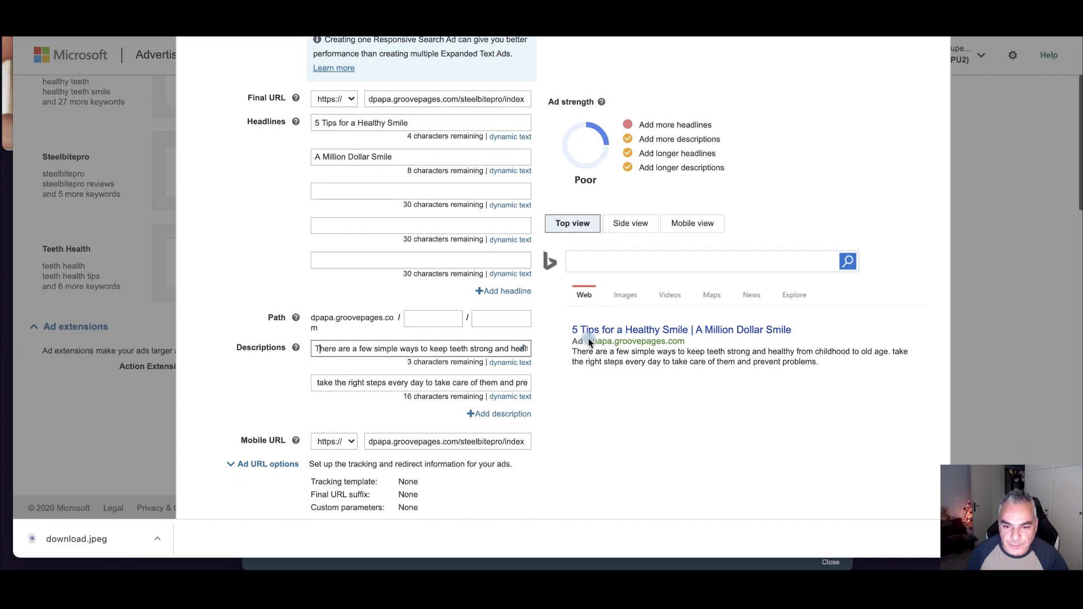
scroll(472, 365, down, 2)
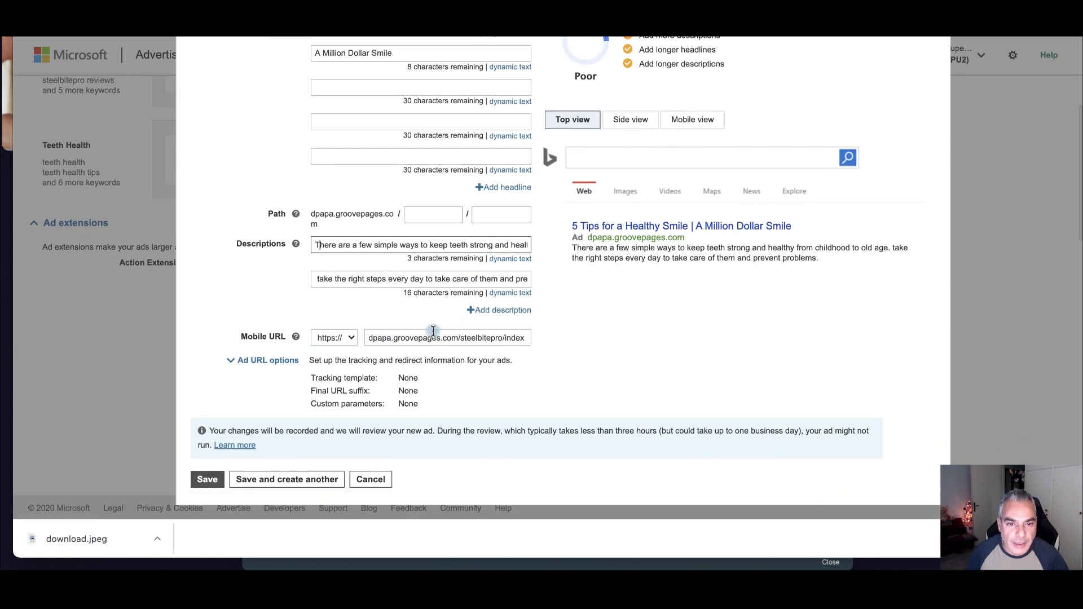
scroll(434, 331, up, 5)
scroll(405, 300, down, 5)
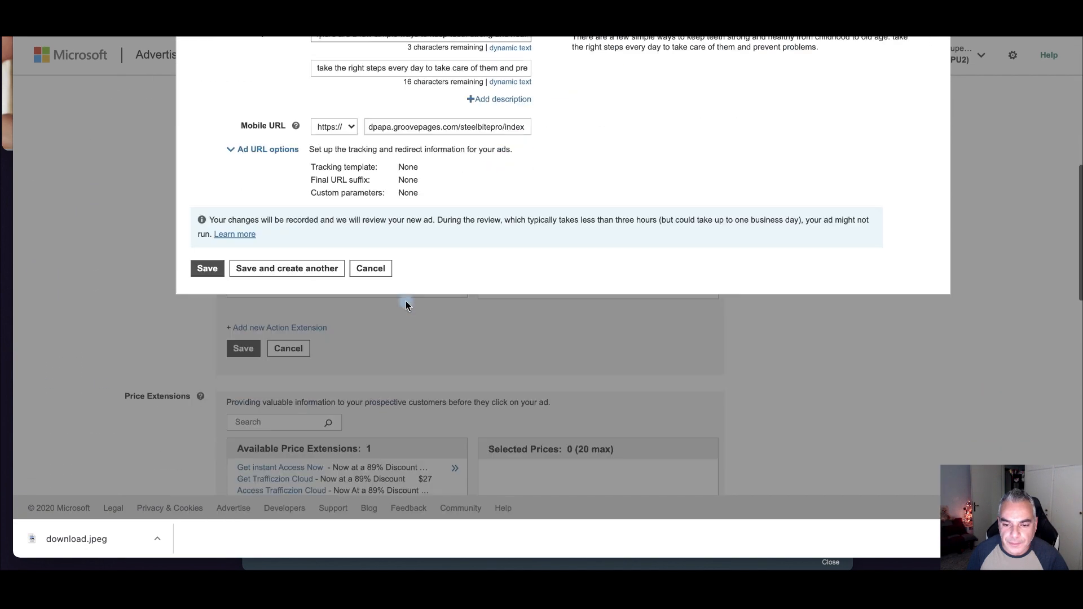
- Try to save the Healthy Teeth ad and open its empty third headline for editing
scroll(224, 313, up, 2)
click(212, 333)
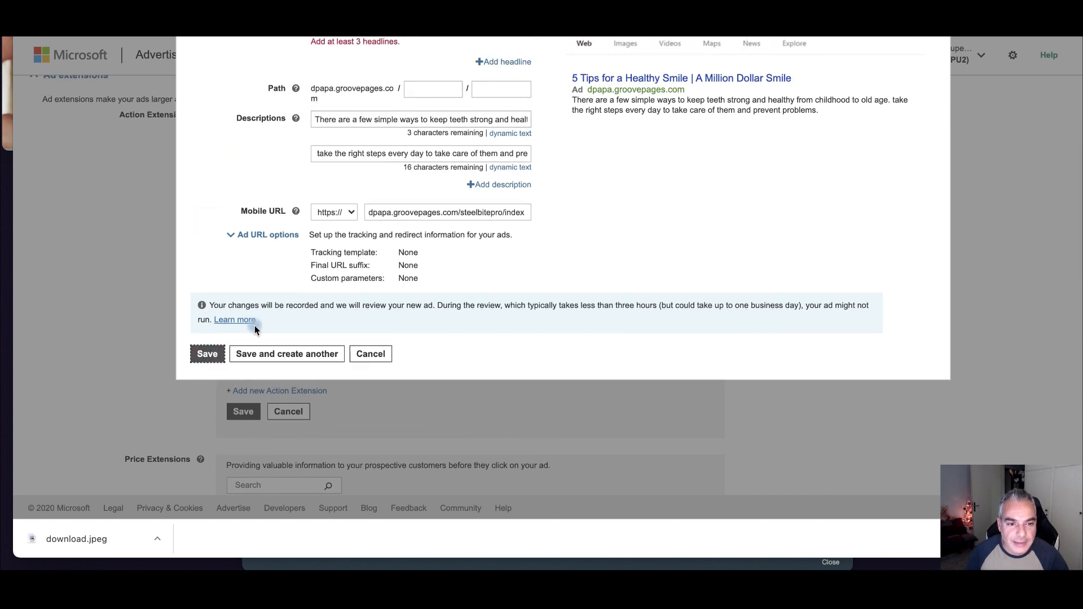
scroll(255, 330, up, 4)
click(361, 195)
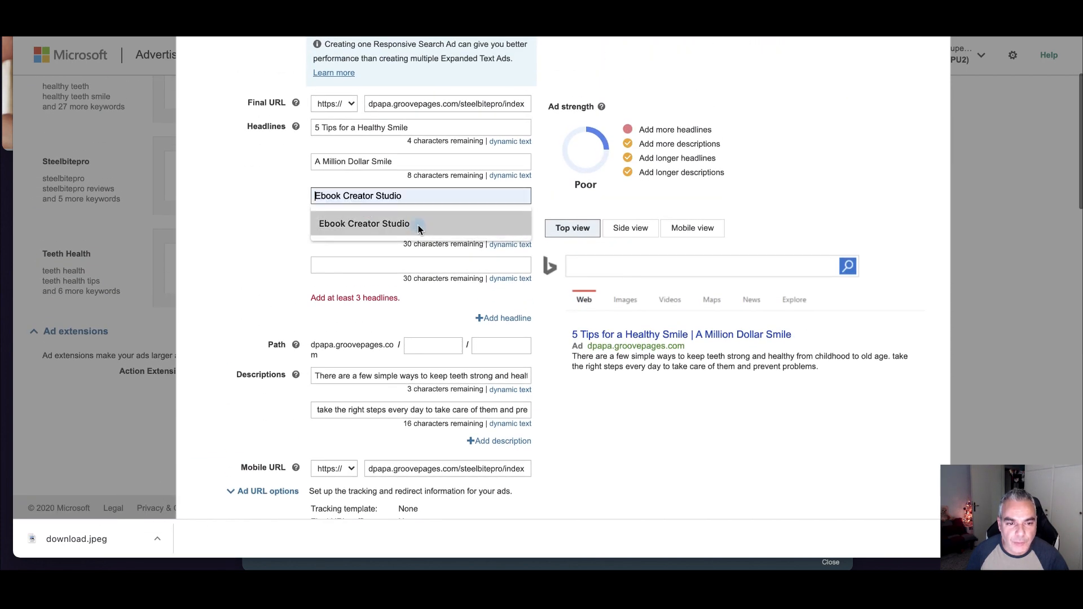
- Switch to the published Steel Bite Pro advertorial and read through it for wording suited to a third headline
key(ctrl+Tab)
scroll(519, 201, up, 5)
scroll(462, 178, down, 20)
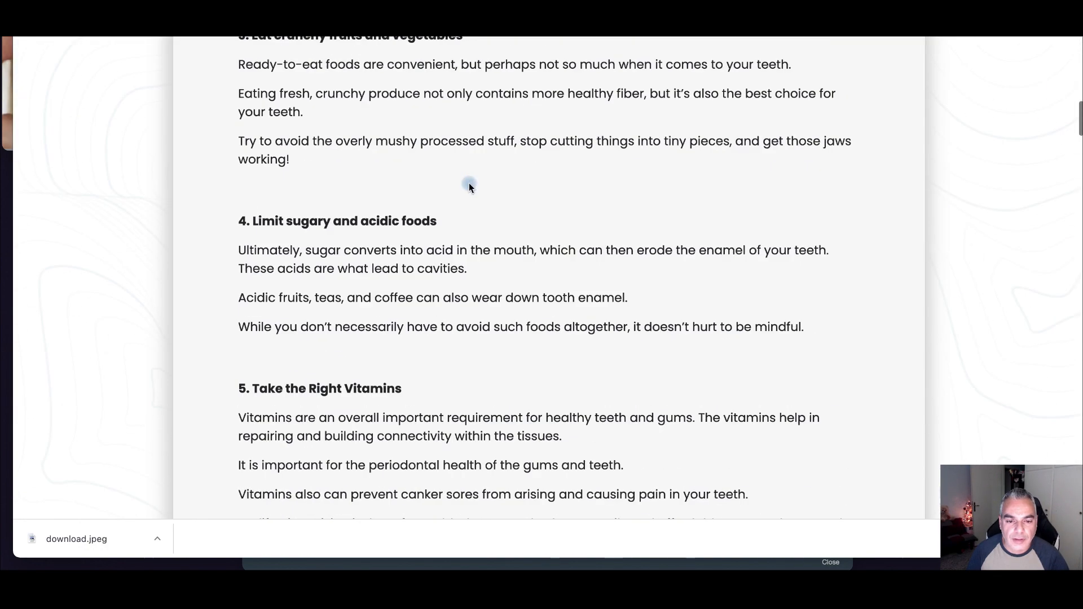
scroll(463, 256, down, 10)
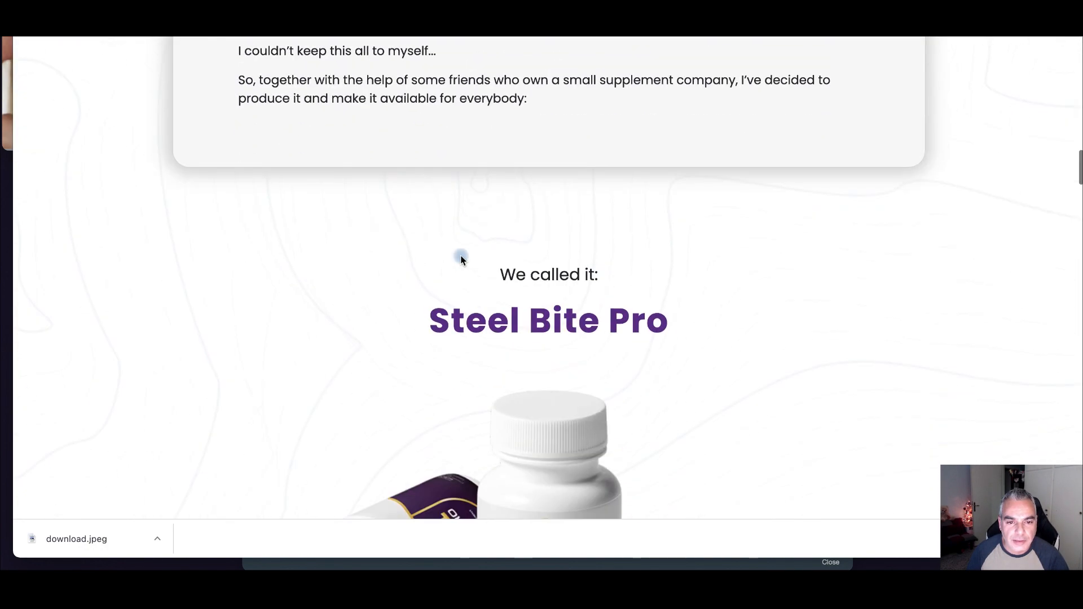
scroll(460, 264, down, 3)
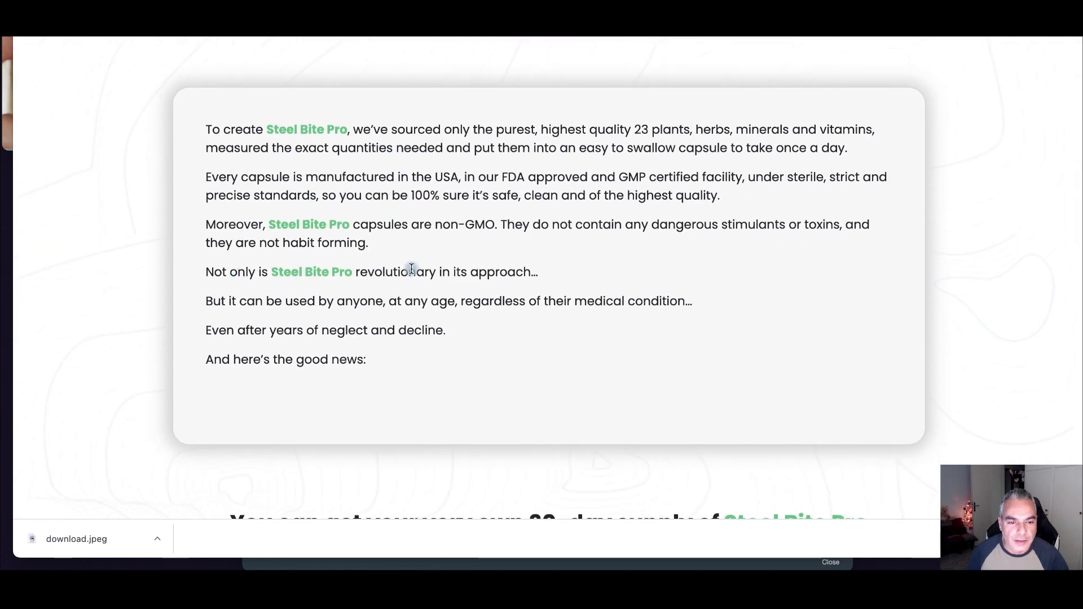
scroll(369, 247, down, 2)
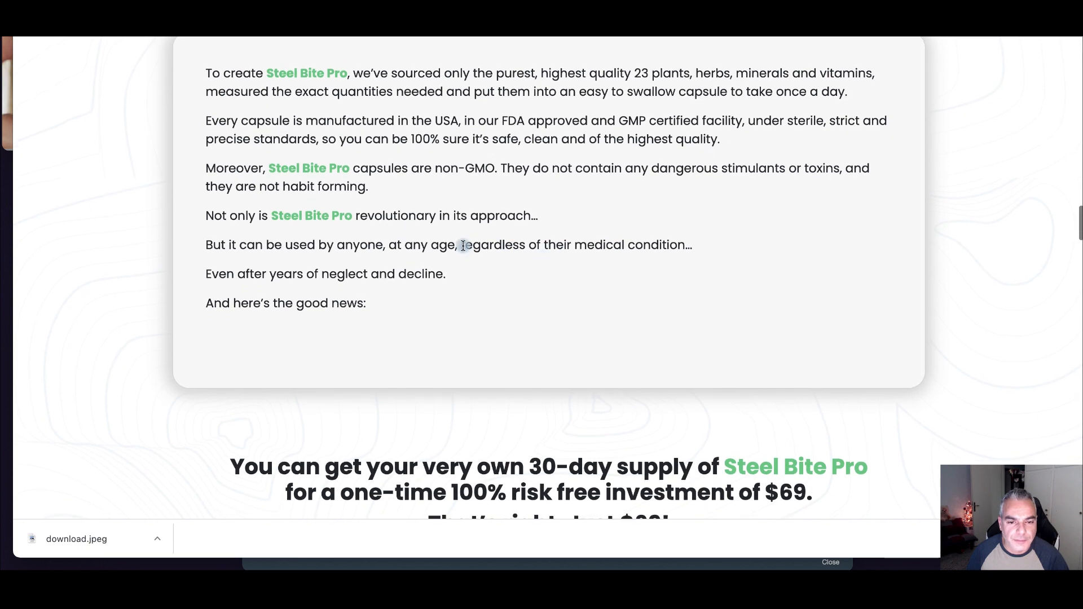
drag(286, 244, 527, 259)
scroll(373, 289, down, 5)
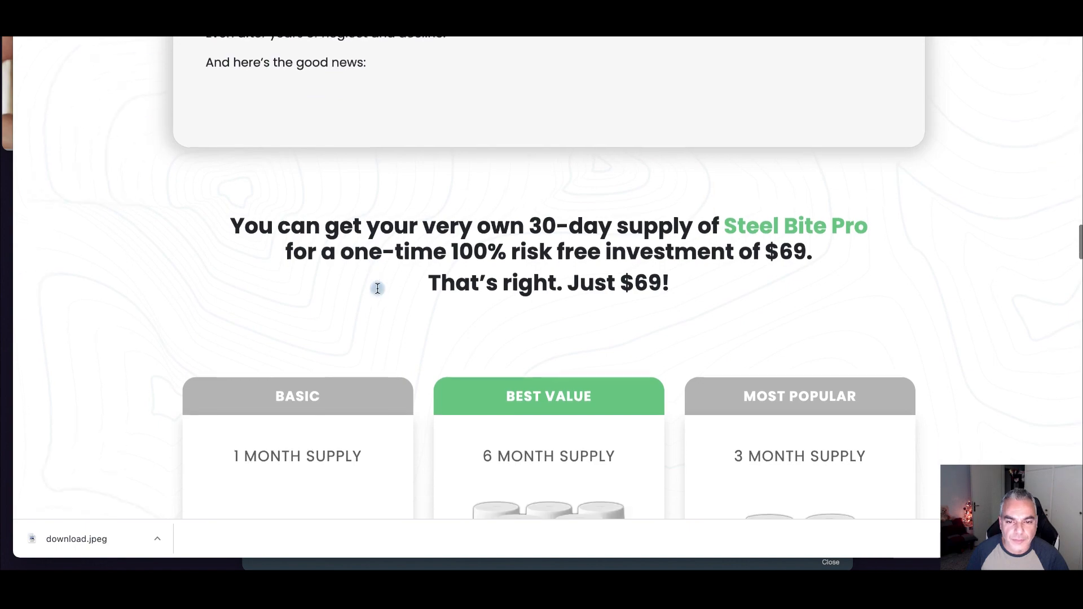
scroll(601, 254, down, 15)
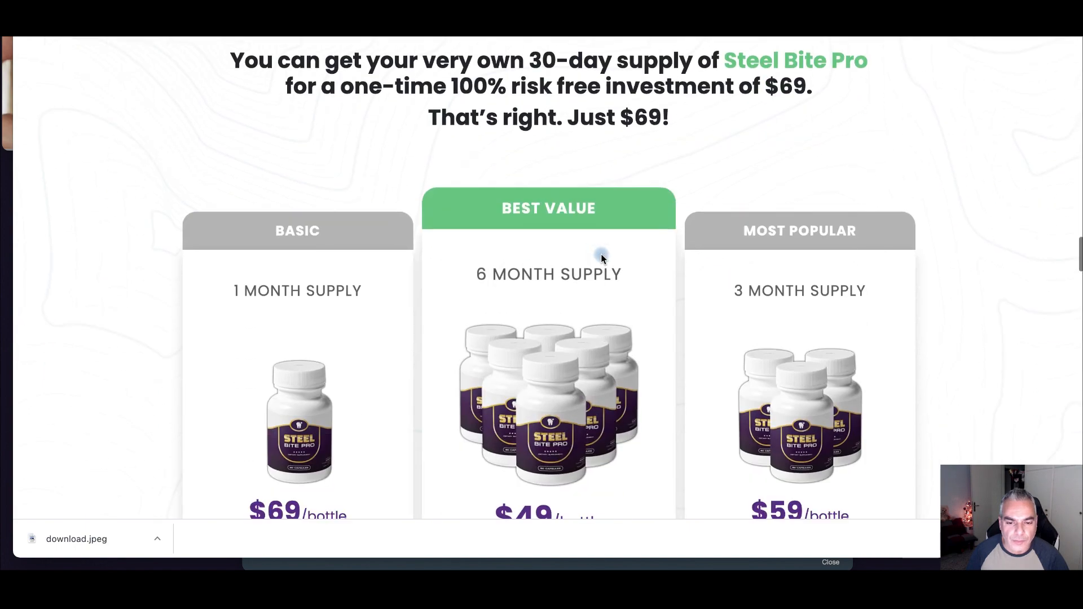
scroll(601, 255, down, 5)
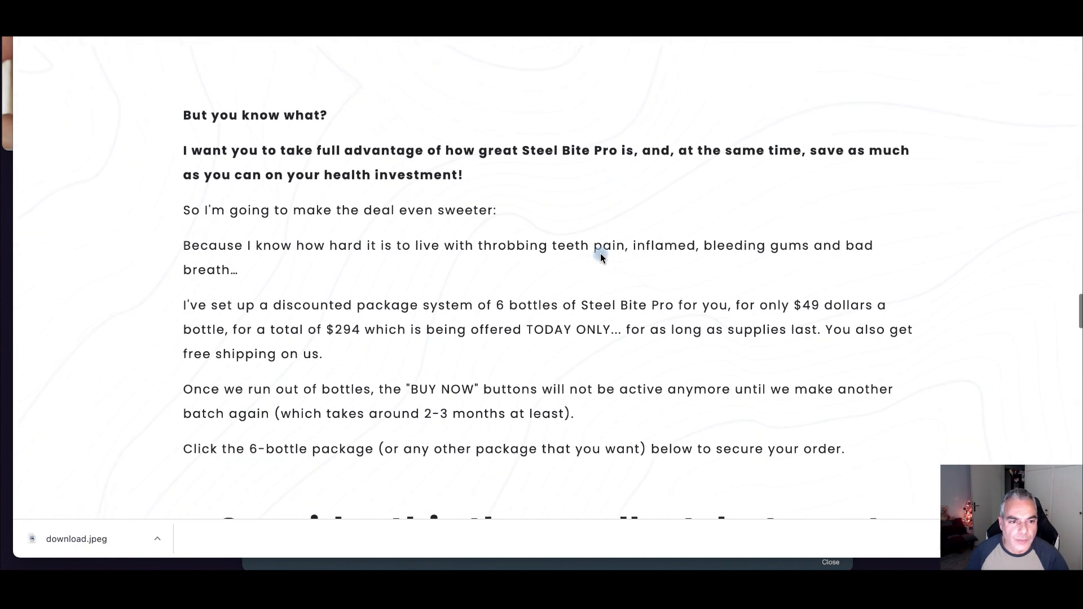
scroll(483, 273, down, 8)
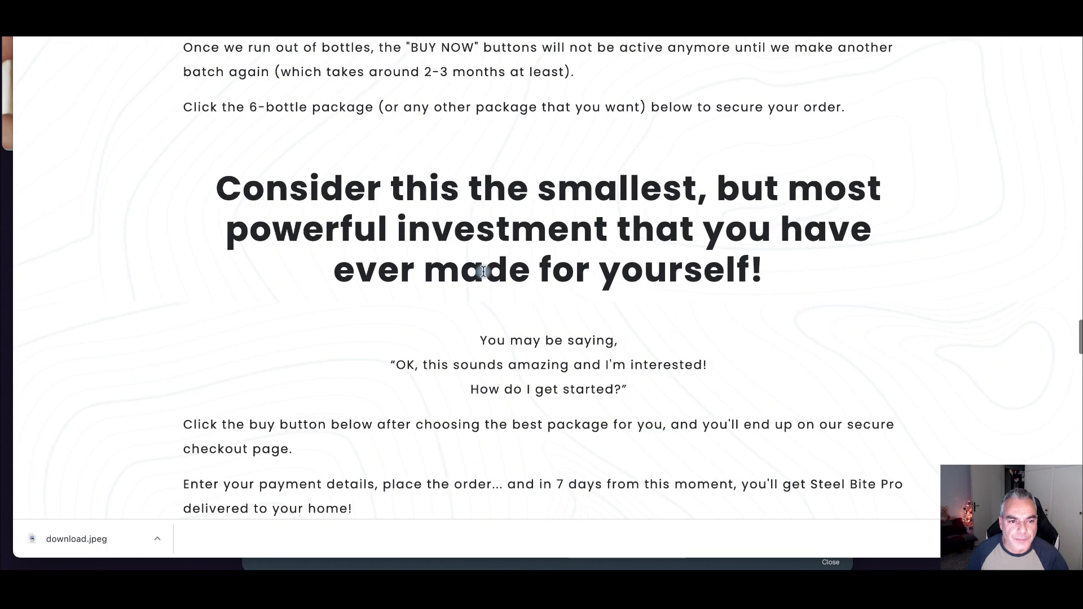
scroll(485, 275, down, 6)
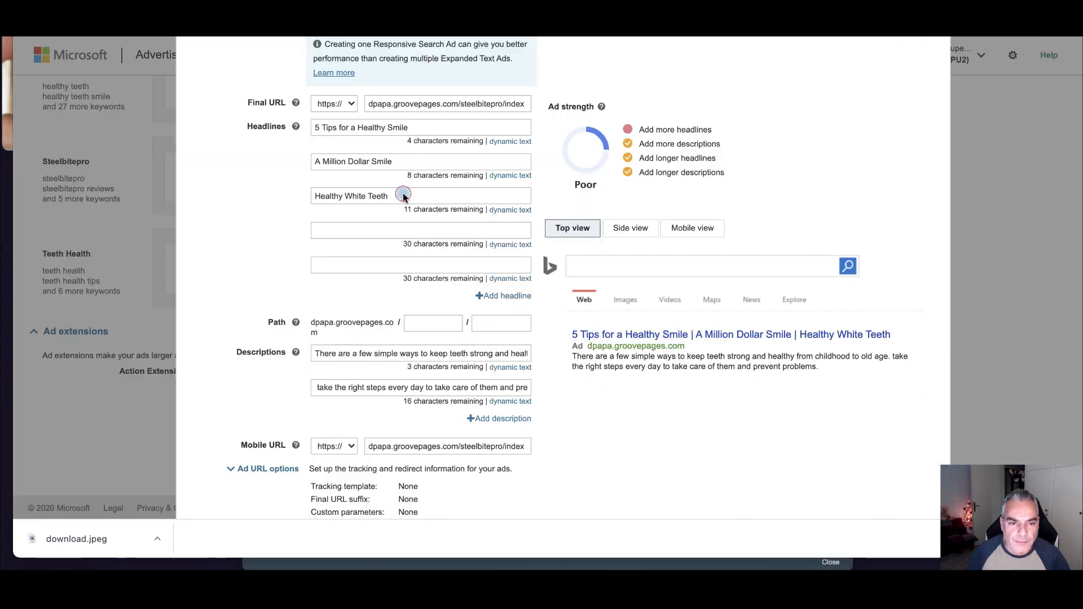
- Save the responsive search ad with "Healthy White Teeth" as its third headline
scroll(372, 254, down, 10)
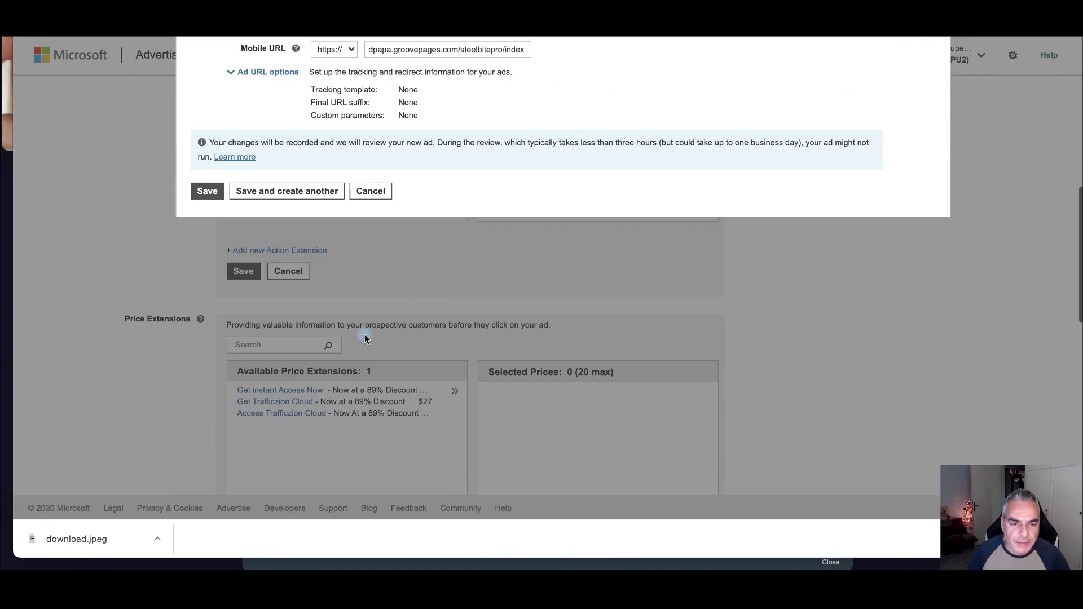
click(207, 191)
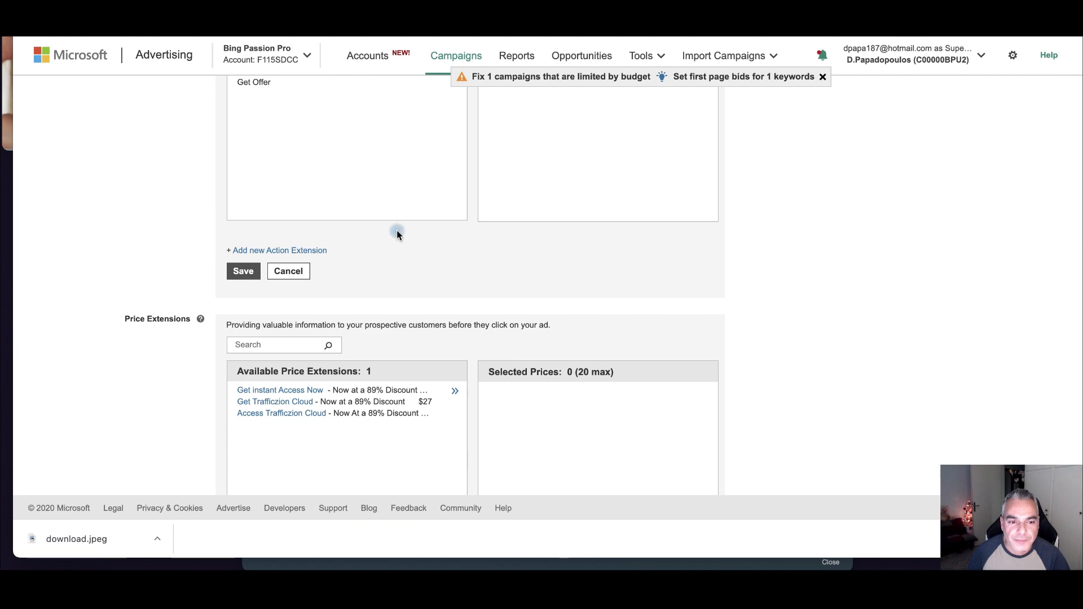
- Examine the existing action, price and sitelink extensions available for the campaign
scroll(397, 235, up, 9)
scroll(245, 218, down, 3)
scroll(245, 218, down, 6)
scroll(259, 275, down, 4)
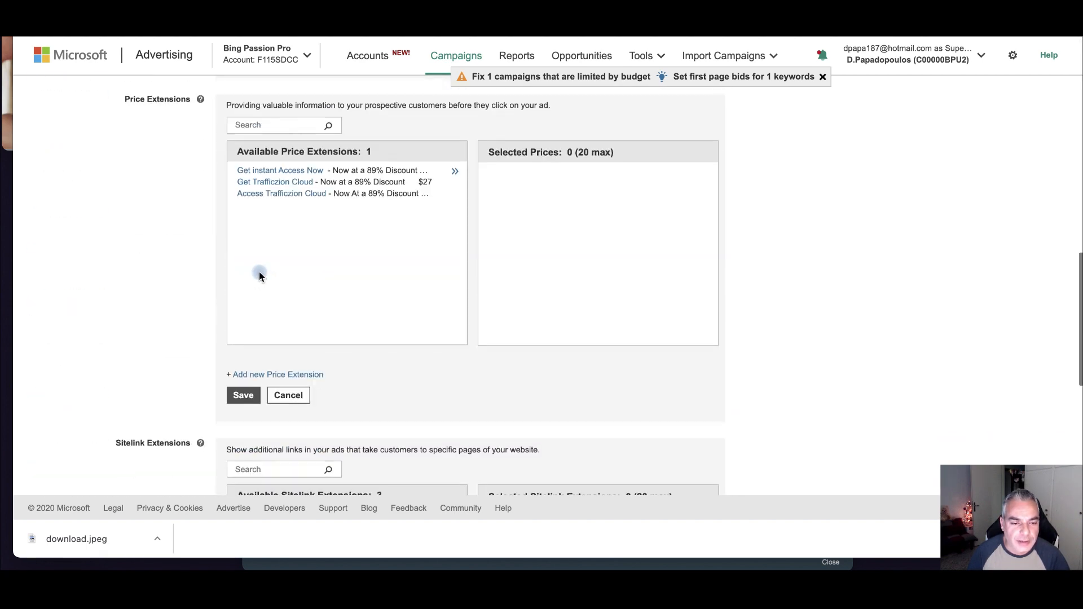
scroll(259, 273, down, 8)
scroll(259, 272, up, 3)
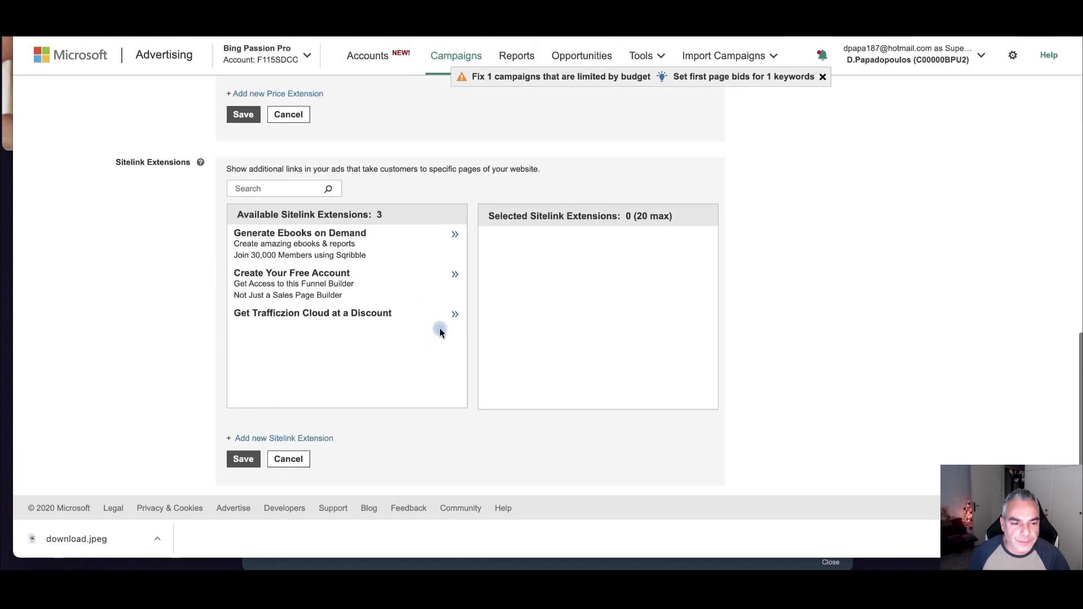
scroll(439, 328, up, 10)
scroll(392, 315, up, 12)
scroll(391, 315, down, 5)
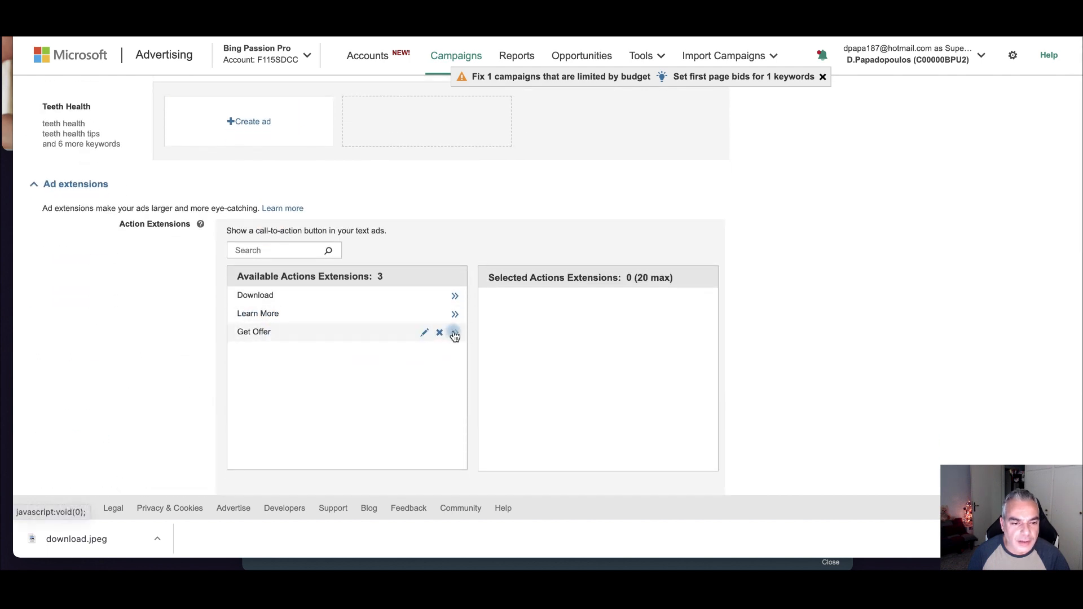
click(455, 334)
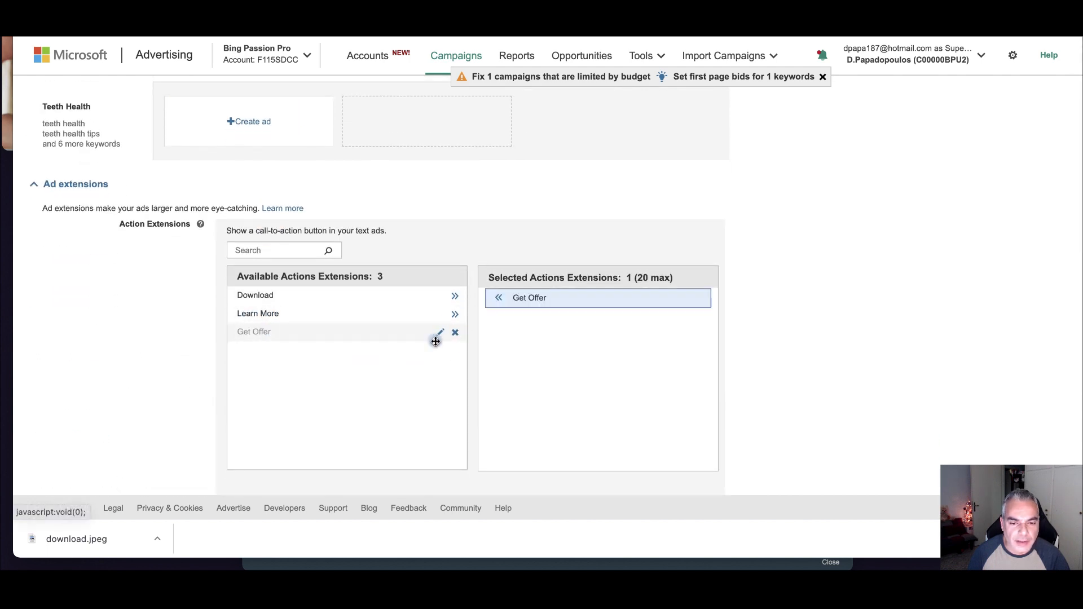
click(499, 298)
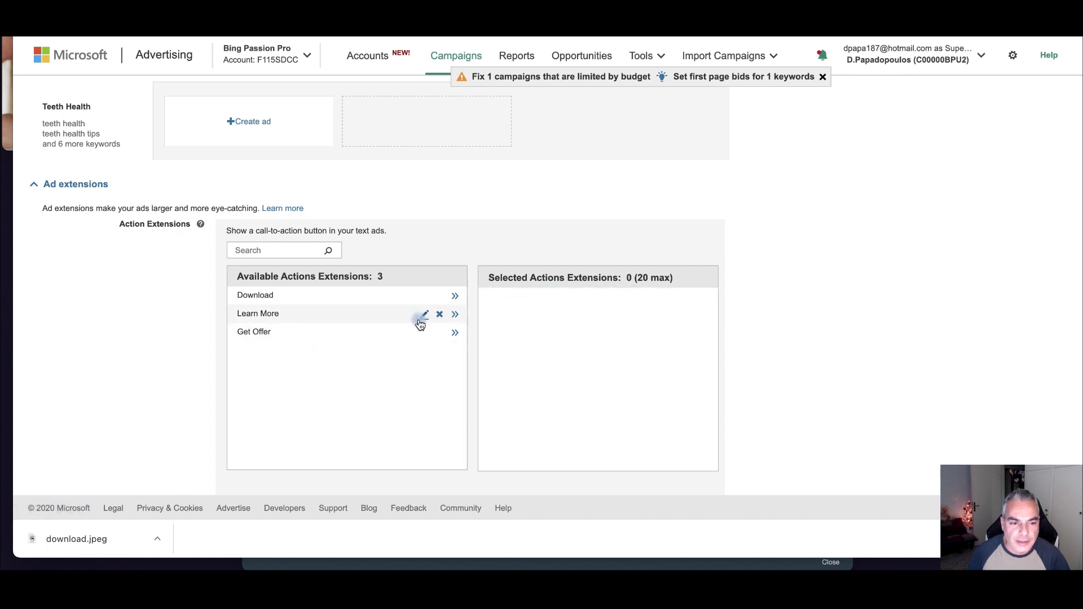
scroll(435, 344, up, 3)
scroll(443, 361, down, 2)
scroll(450, 357, down, 3)
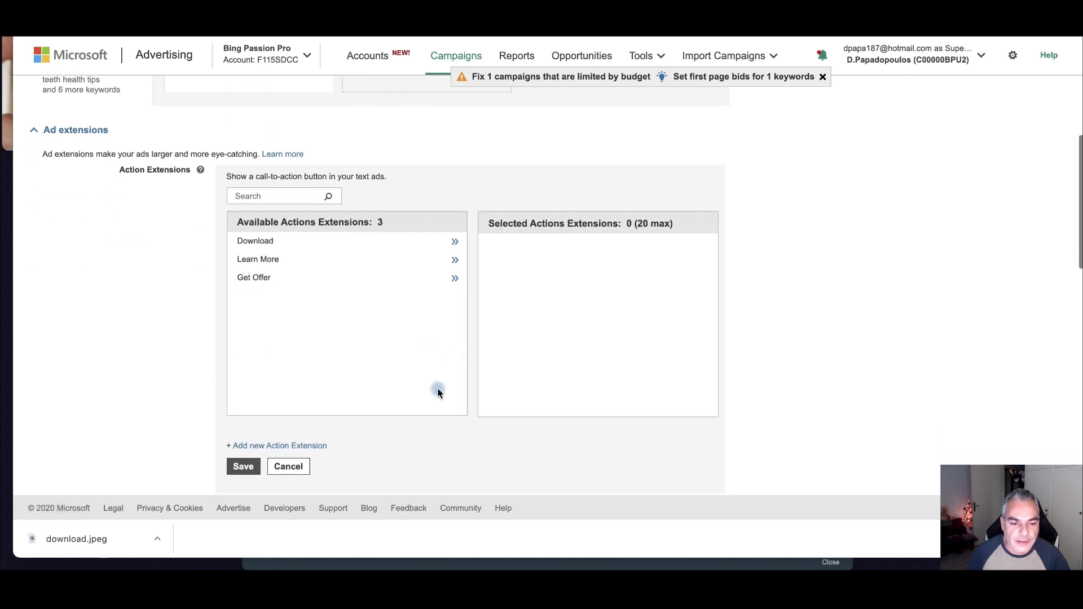
- Start a new English action extension and choose Learn More as its action text
click(302, 420)
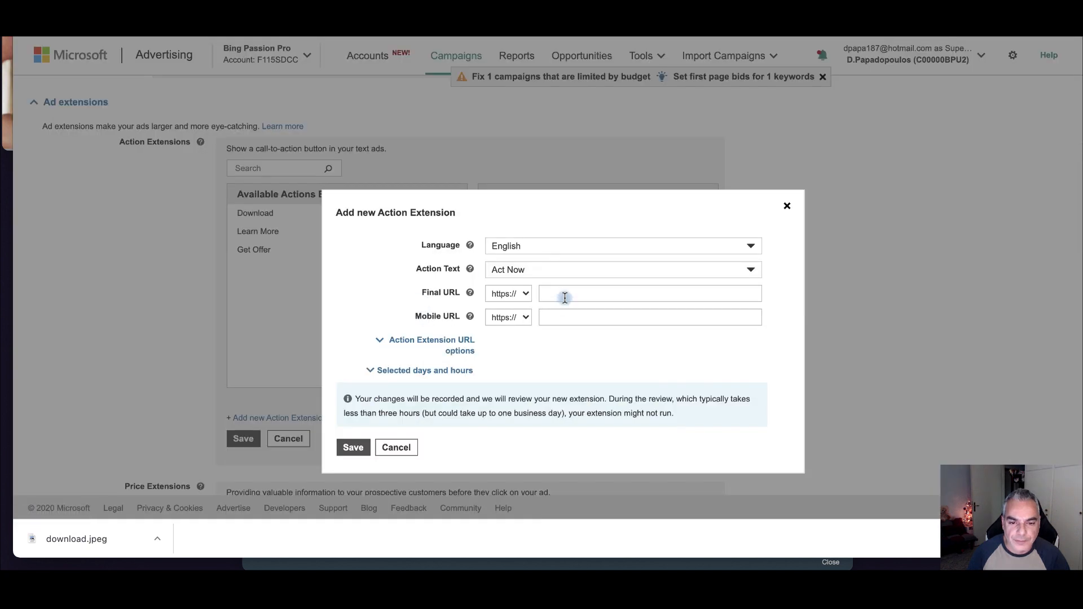
click(542, 279)
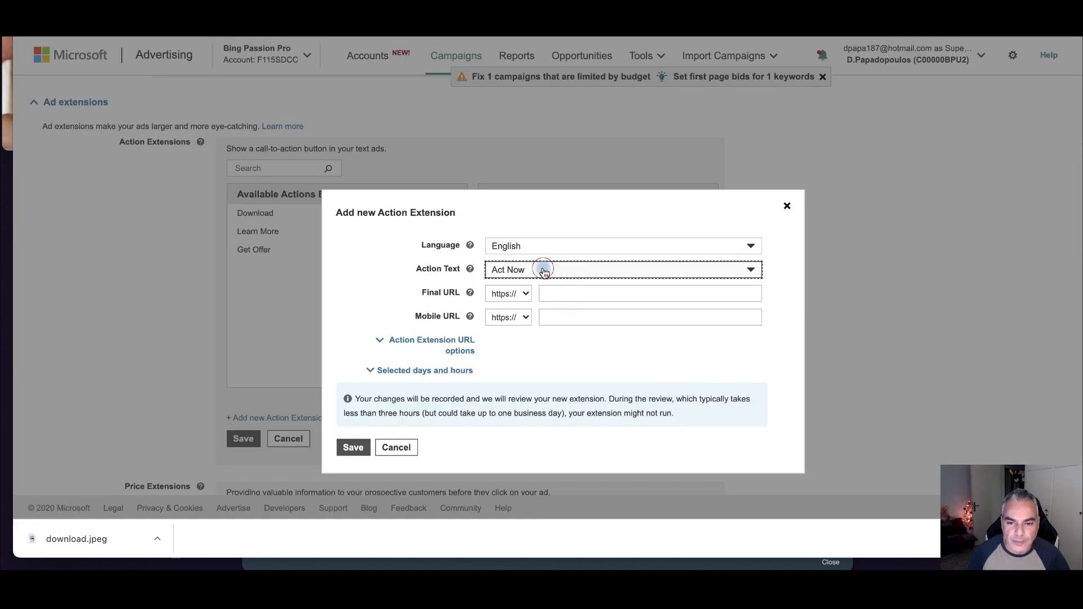
scroll(546, 382, down, 2)
scroll(548, 385, down, 5)
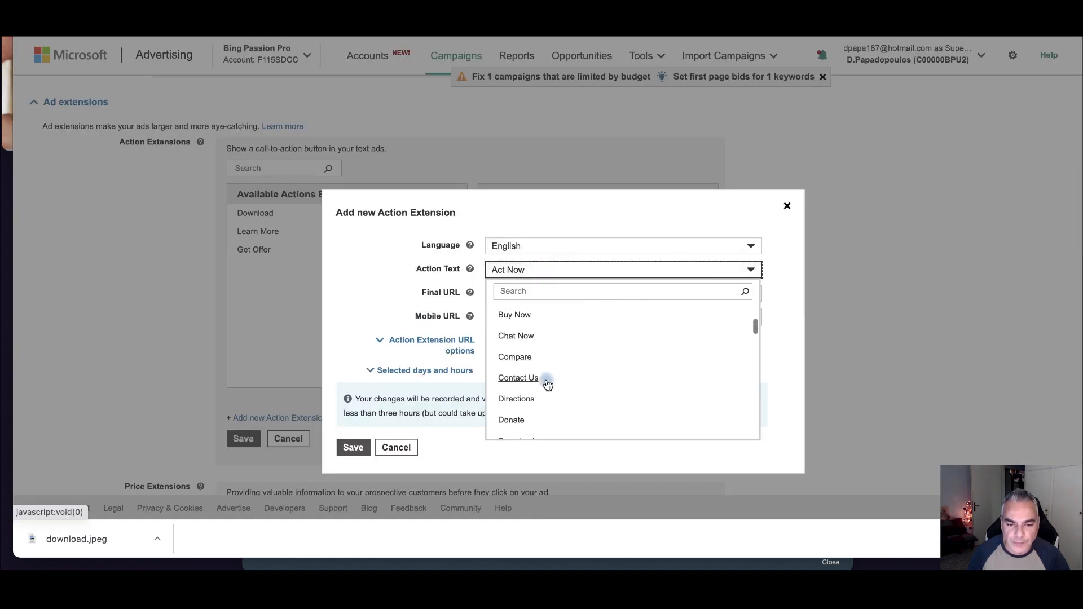
scroll(548, 385, down, 5)
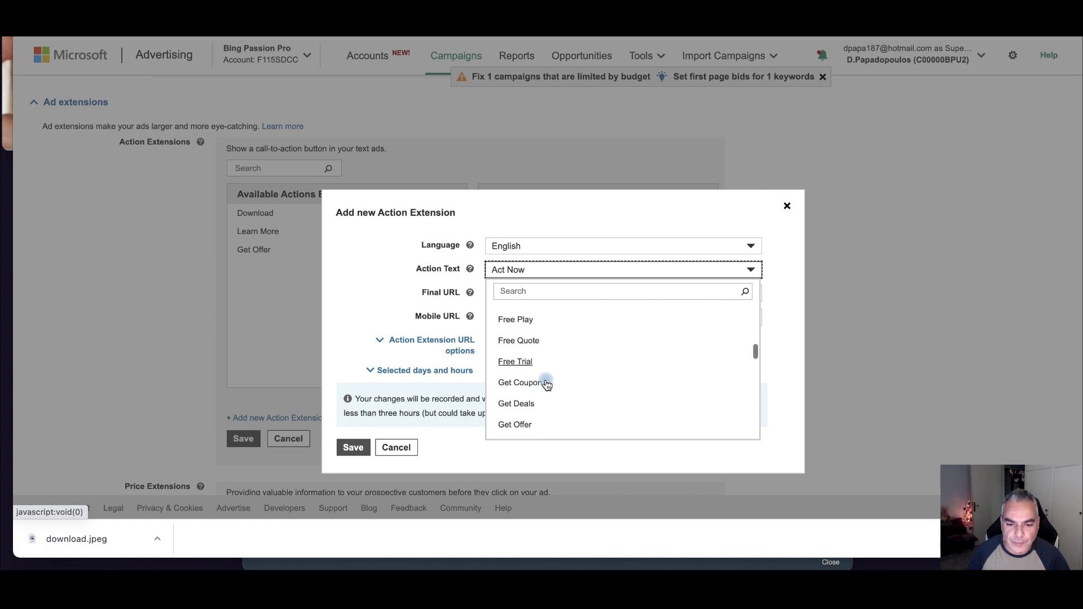
scroll(547, 385, down, 1)
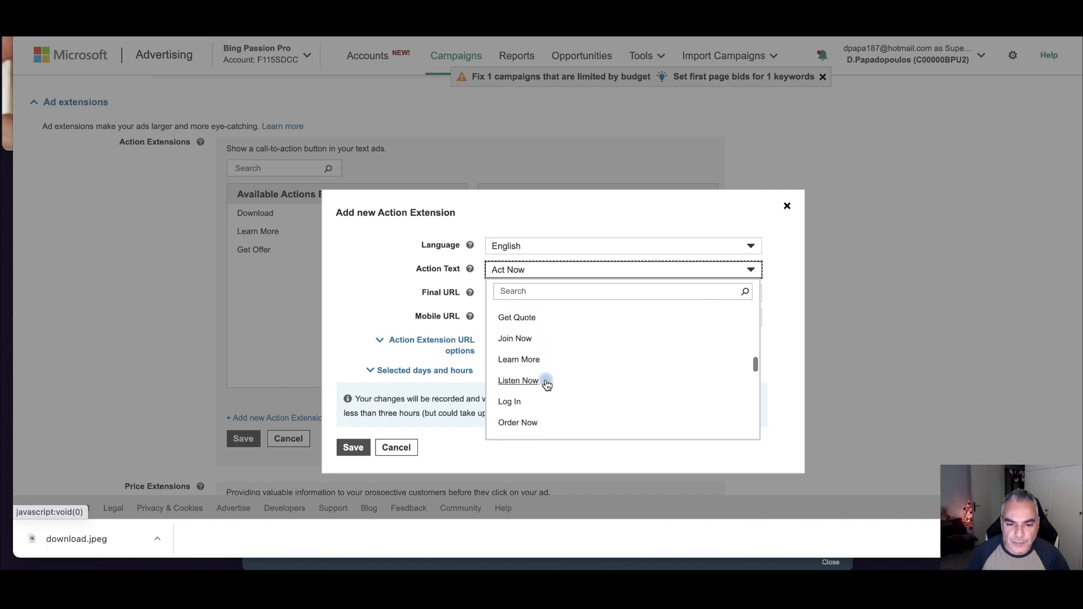
click(532, 362)
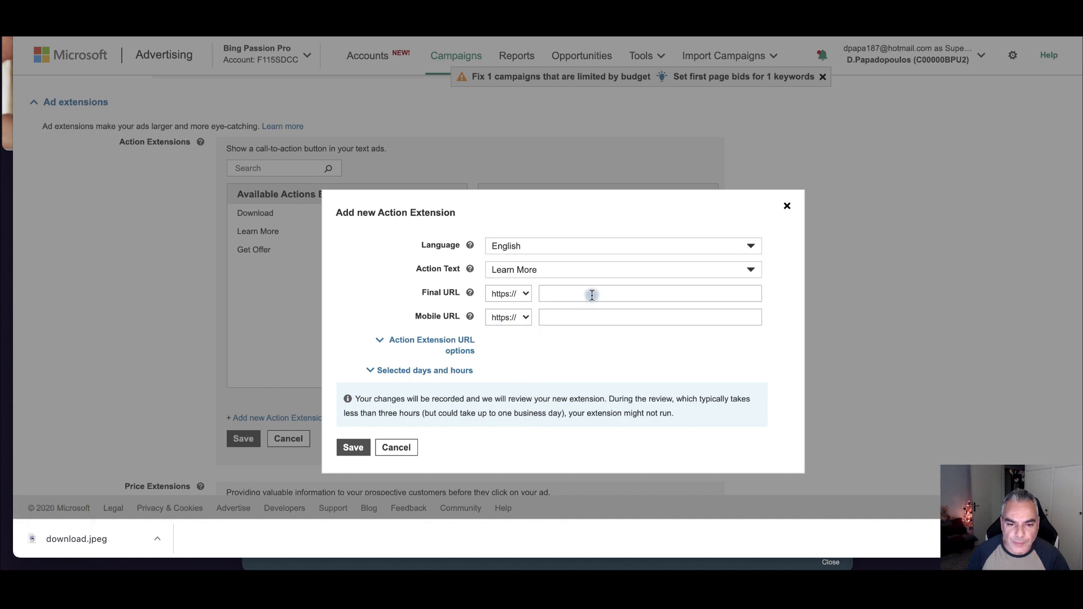
click(597, 293)
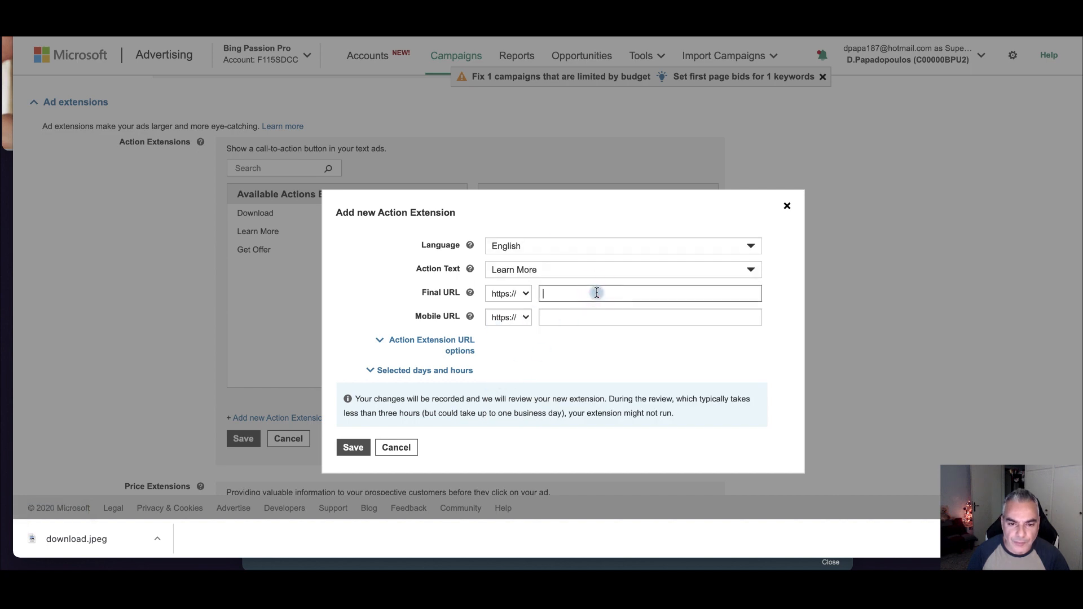
text(help support their healthy teeth)
key(super+z)
- Switch to the GroovePages editor and copy the hosted page address from the template settings
key(ctrl+Tab)
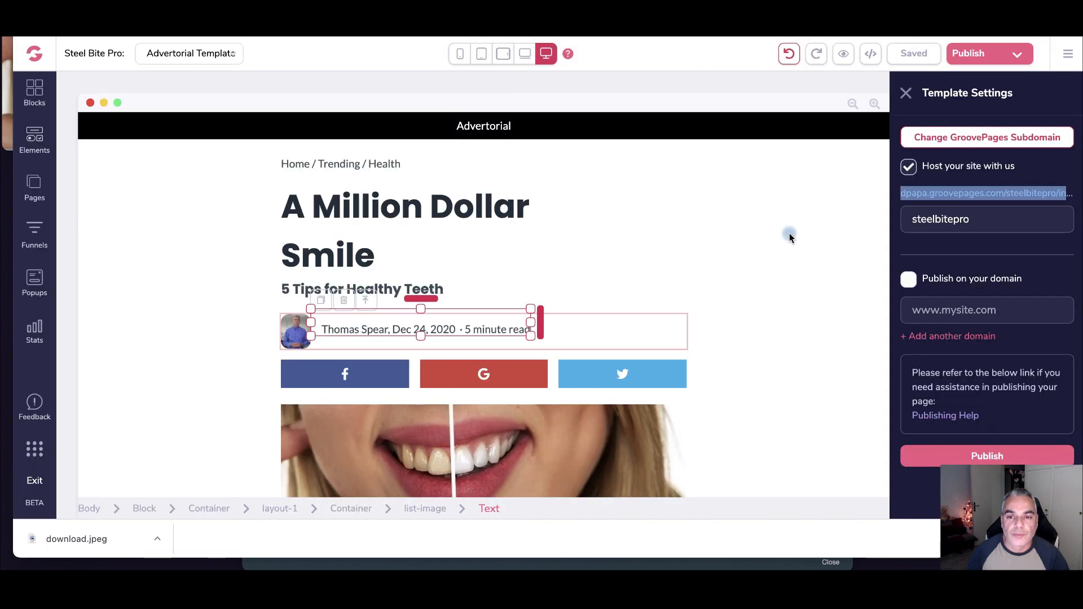
right_click(979, 201)
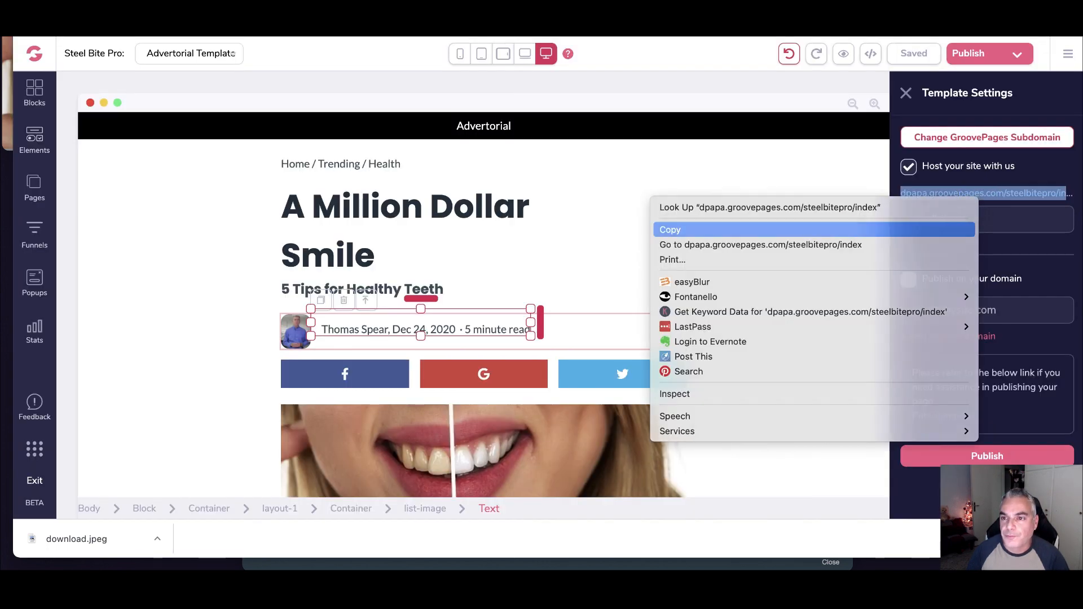
click(839, 230)
- Set the action extension's Final URL and Mobile URL to dpapa.groovepages.com/steelbitepro/index and save it
key(ctrl+Tab)
click(563, 294)
key(super+v)
click(564, 317)
key(super+v)
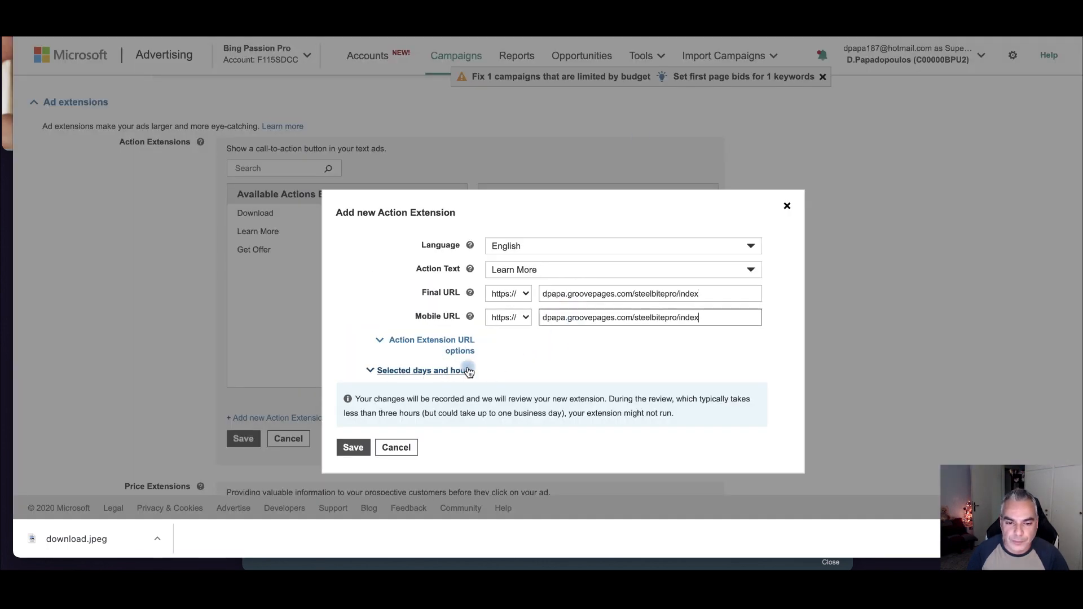
scroll(429, 361, down, 1)
click(353, 383)
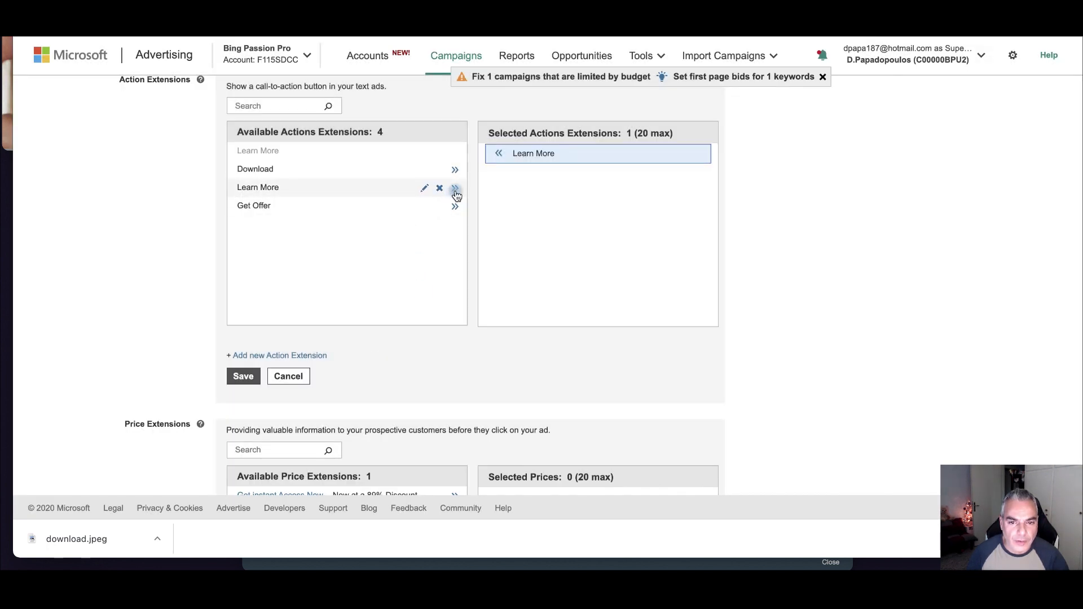
- Add the older Learn More action extension to the selection and delete it from all campaigns
click(456, 188)
click(691, 174)
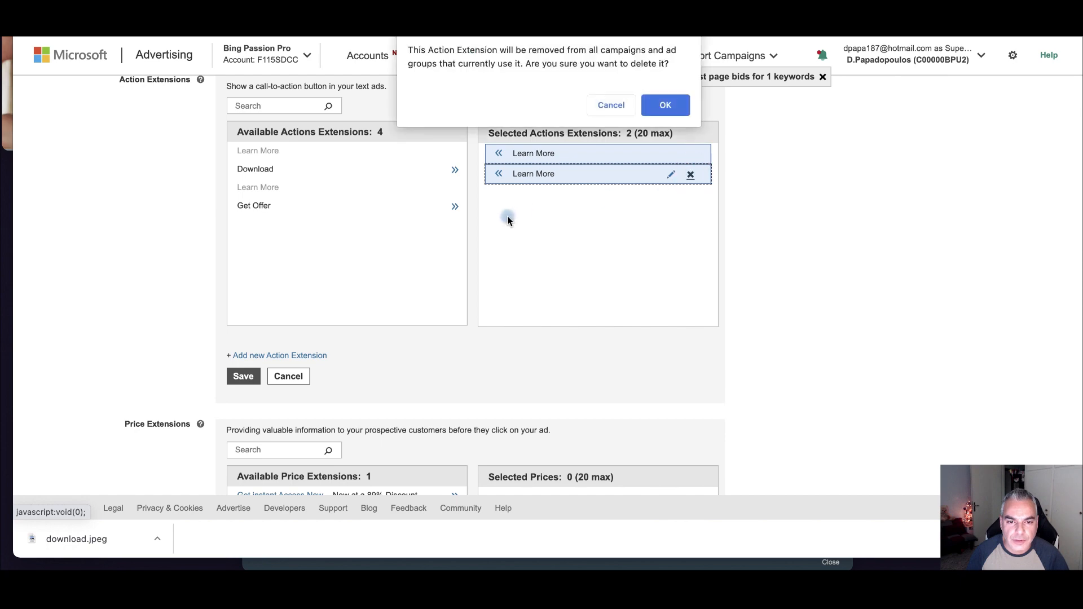
click(666, 106)
- Try to save the ads and extensions and continue to the next campaign setup step
scroll(639, 221, up, 5)
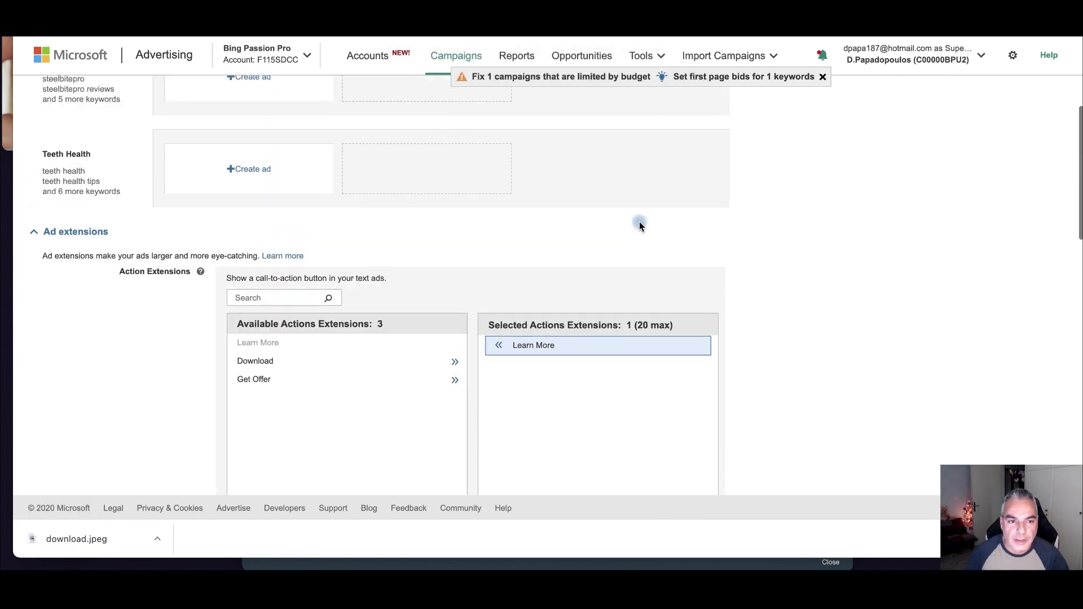
scroll(636, 232, down, 10)
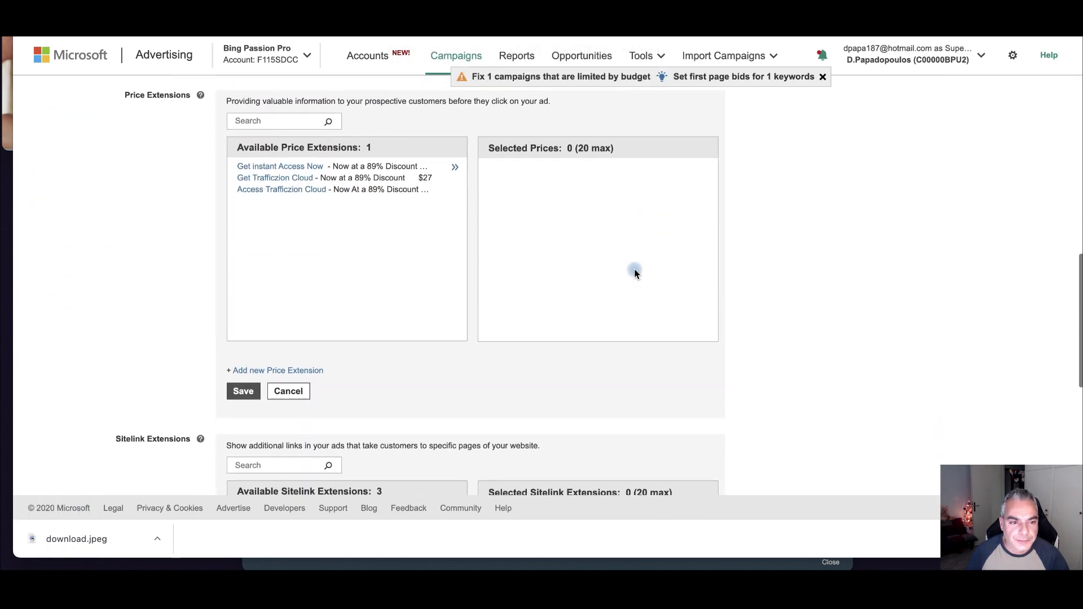
scroll(435, 218, down, 8)
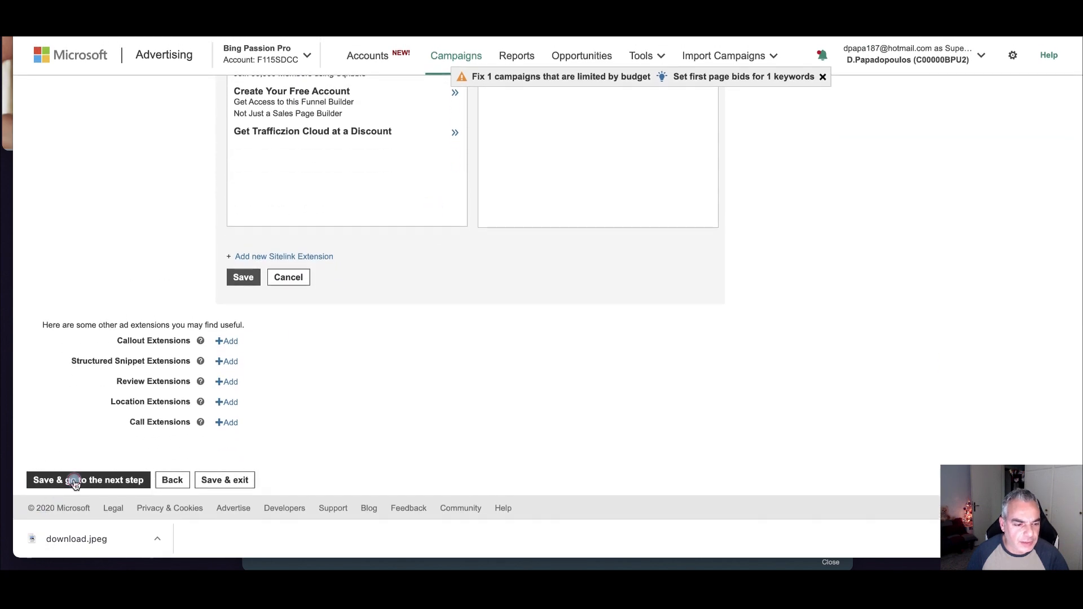
click(73, 478)
scroll(237, 321, down, 1)
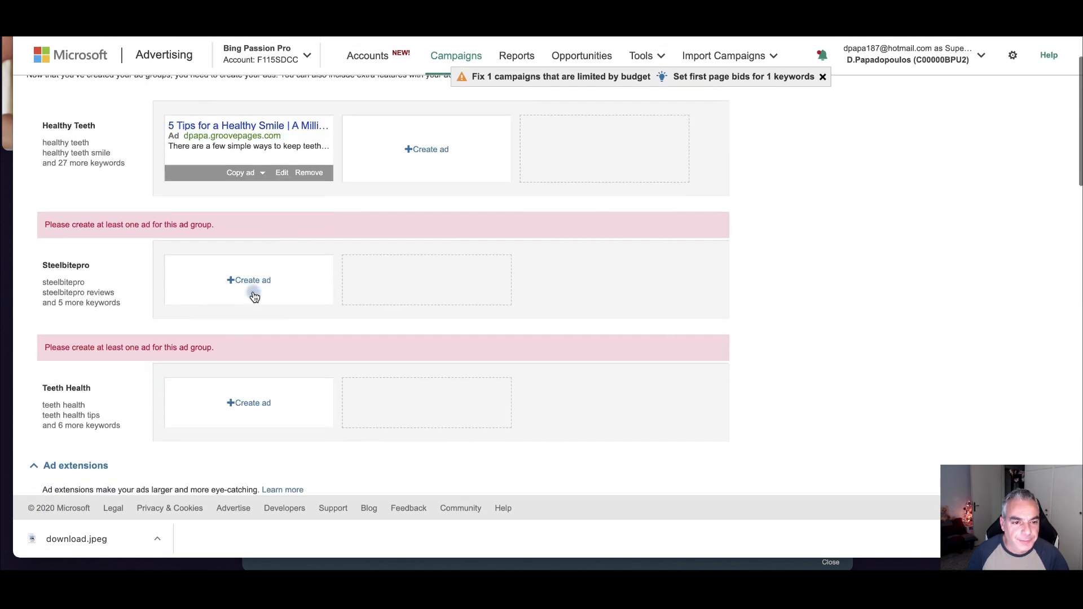
- Copy the Healthy Teeth ad to the Steelbitepro and Teeth Health ad groups, and save to continue to the campaign budget and bids
click(252, 179)
click(275, 218)
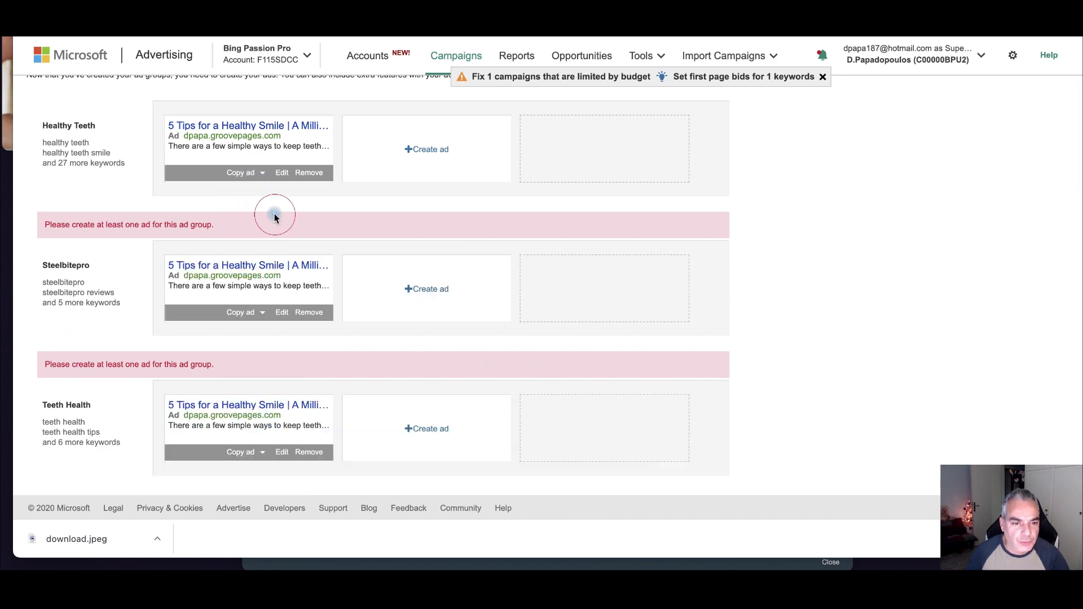
scroll(324, 293, down, 10)
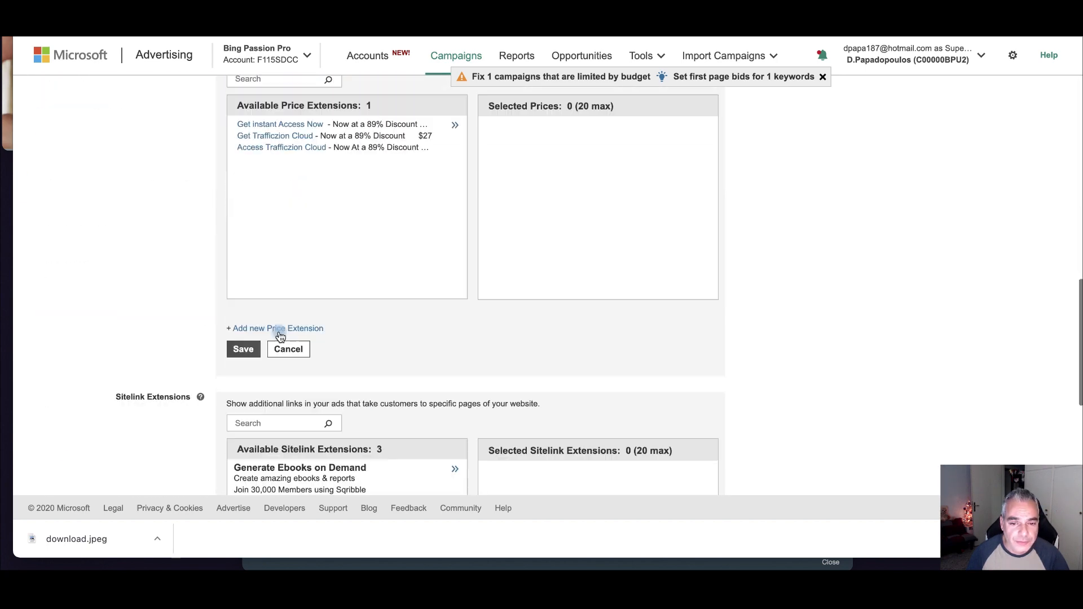
scroll(257, 358, down, 1)
click(97, 479)
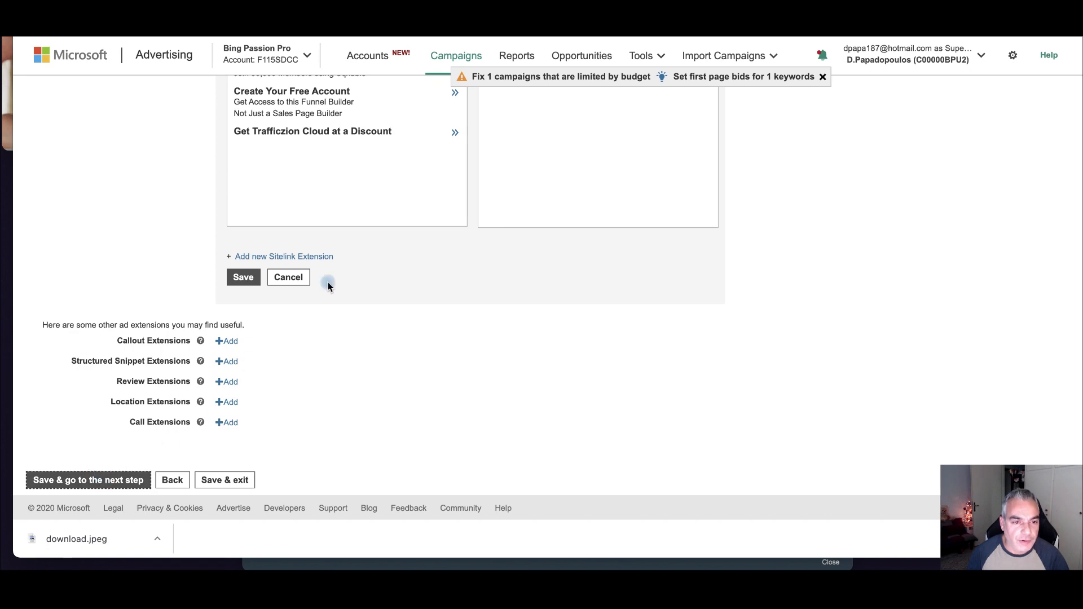
- Choose the manual bid strategy that uses own bids and set the Healthy Teeth ad group bid to 0.50 USD
scroll(325, 280, down, 2)
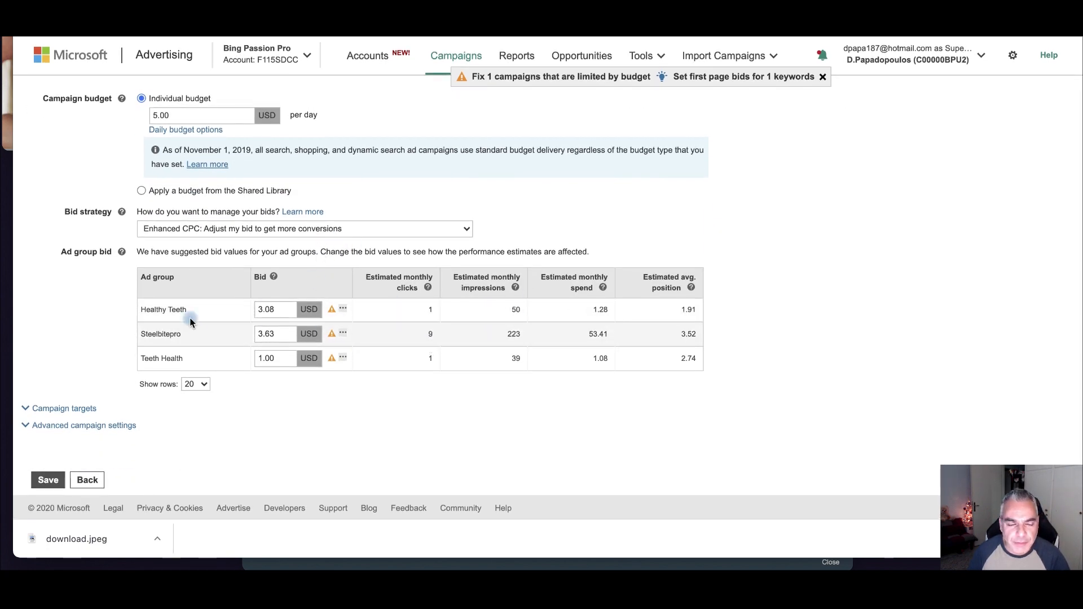
drag(194, 115, 149, 114)
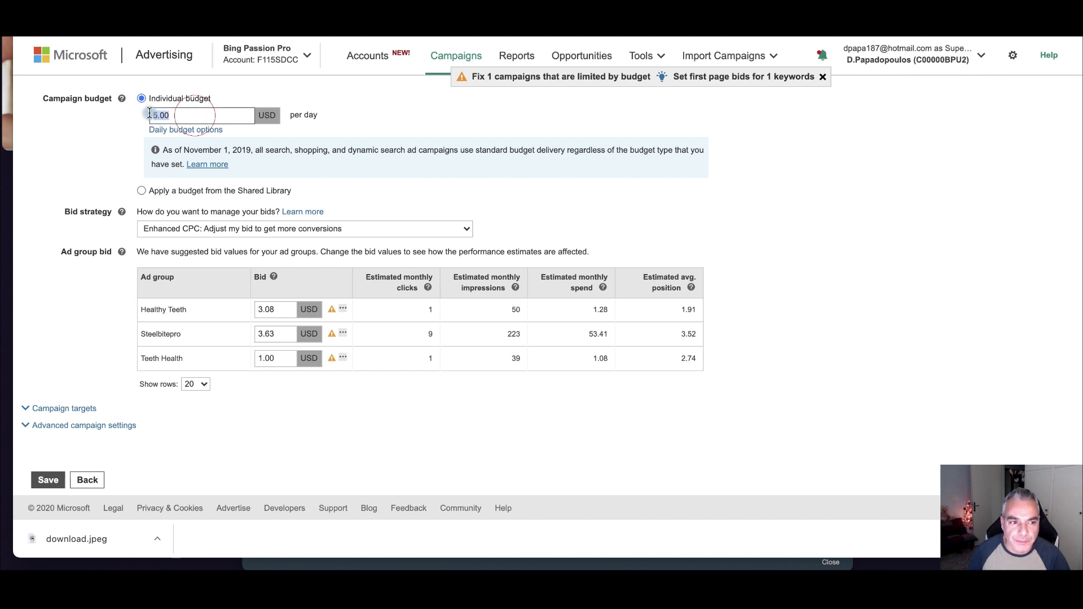
click(310, 231)
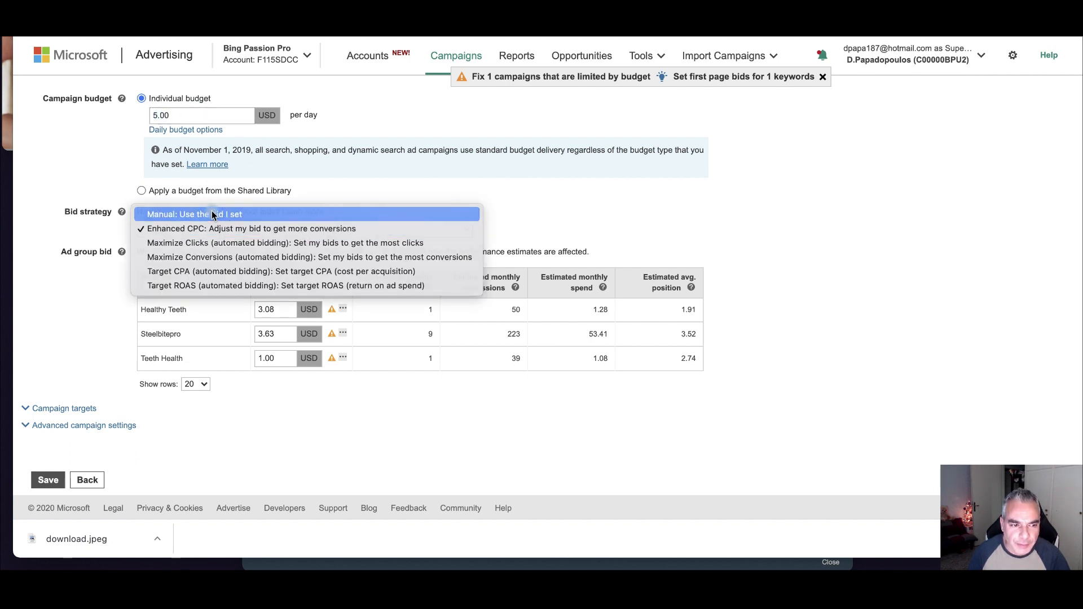
click(213, 215)
drag(278, 309, 243, 305)
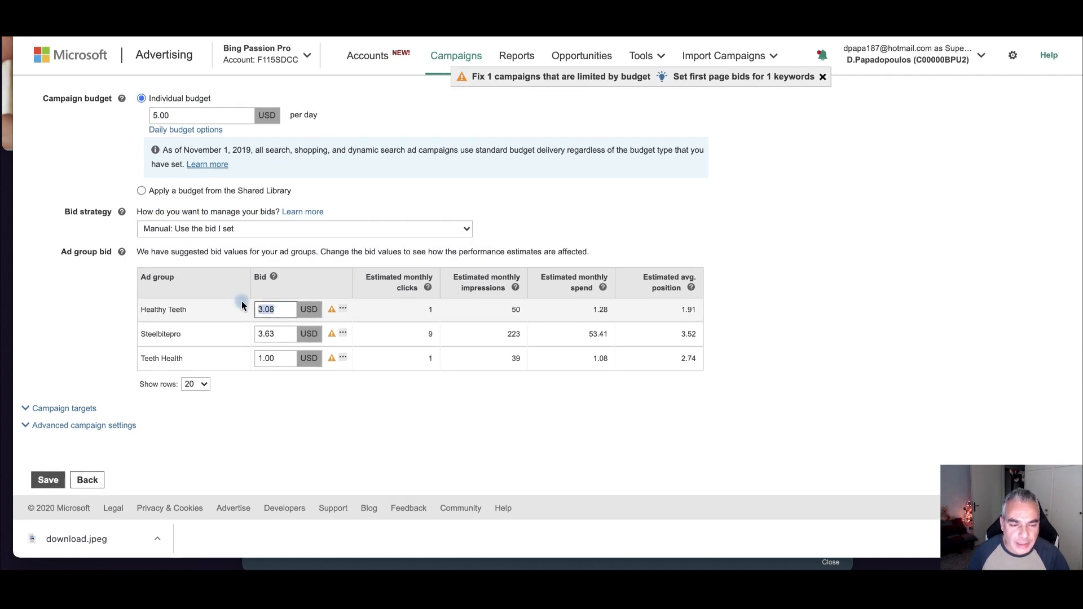
text(0.550)
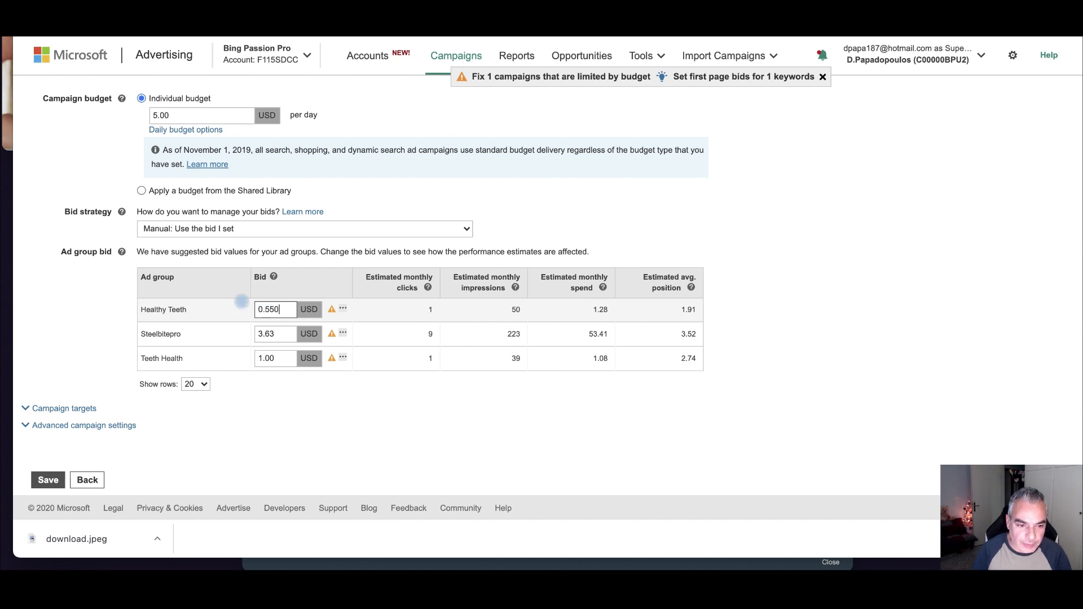
click(242, 302)
- Set the Steelbitepro and Teeth Health ad group bids to 0.50 USD each, save the campaign and dismiss the confirmation
drag(276, 333, 255, 329)
text(0.5)
click(248, 334)
drag(277, 359, 241, 357)
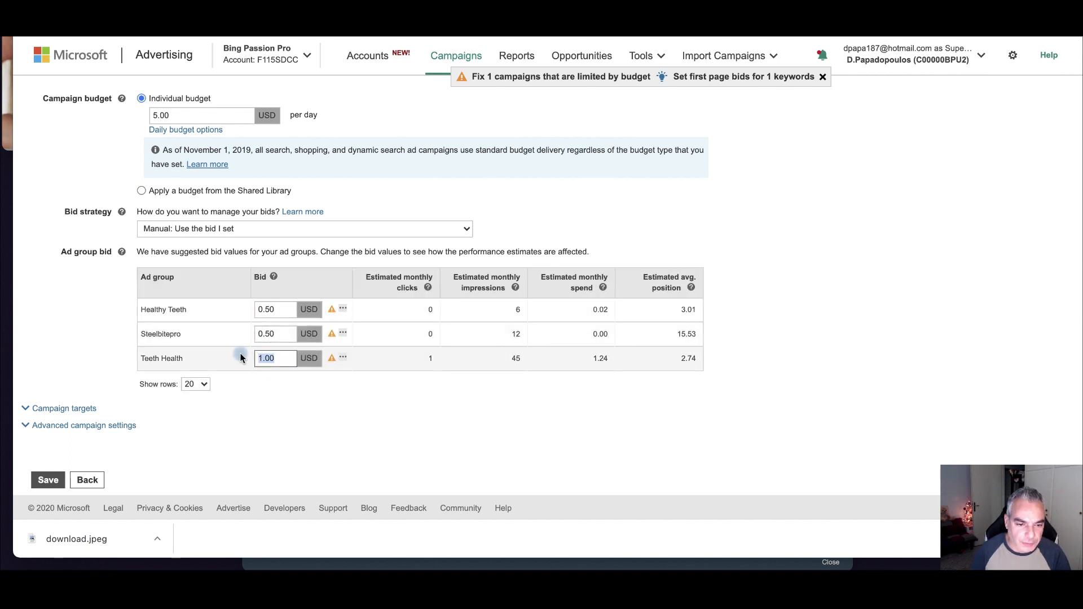
text(0.50)
click(241, 354)
click(48, 480)
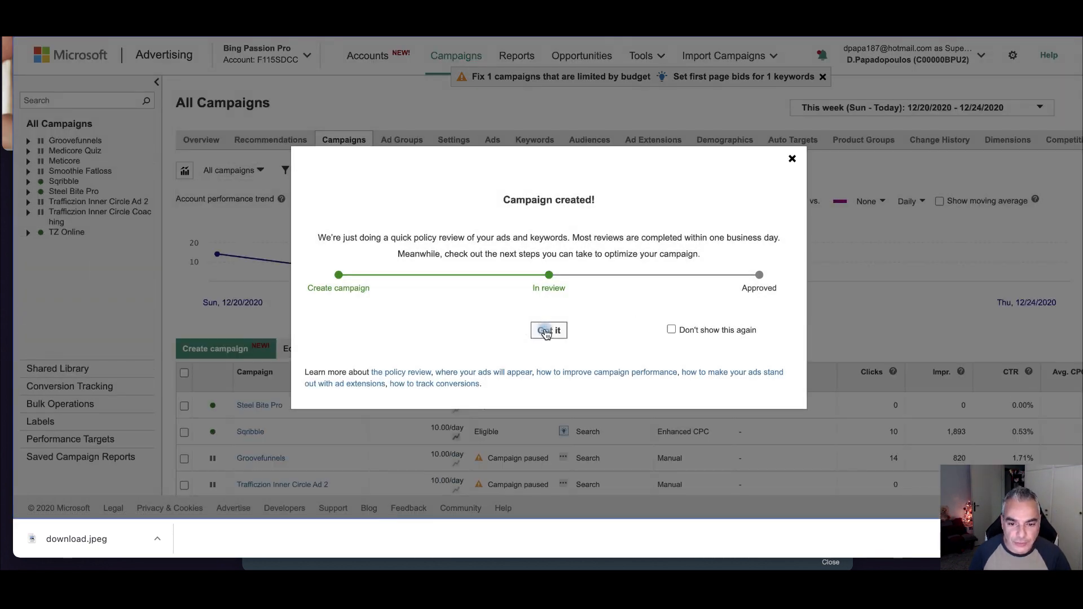
click(546, 331)
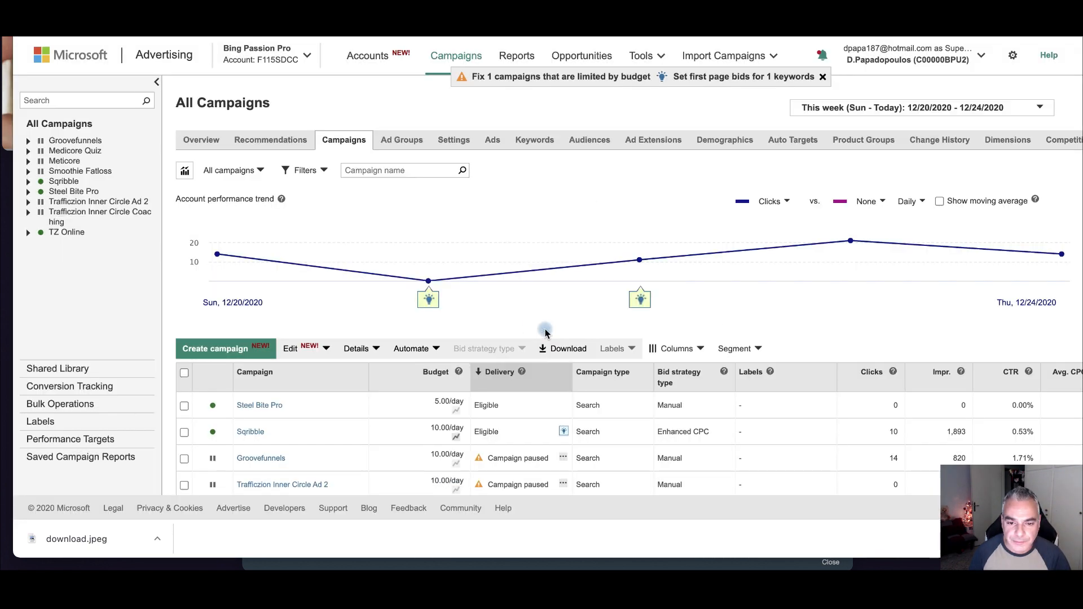
- Open the Steel Bite Pro campaign from the campaign list to view its ad groups
scroll(367, 363, down, 1)
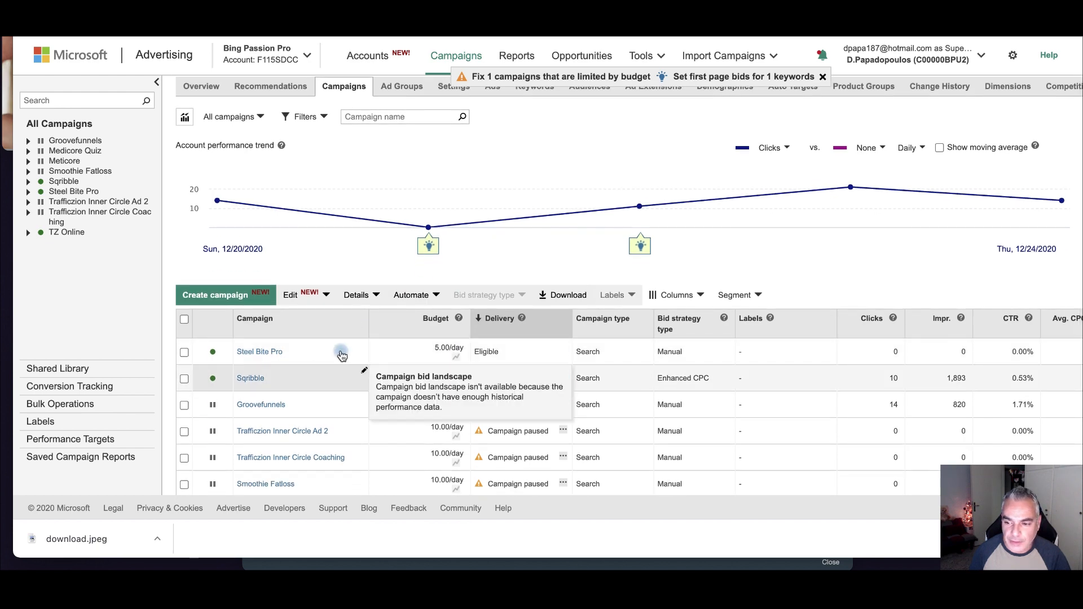
click(251, 350)
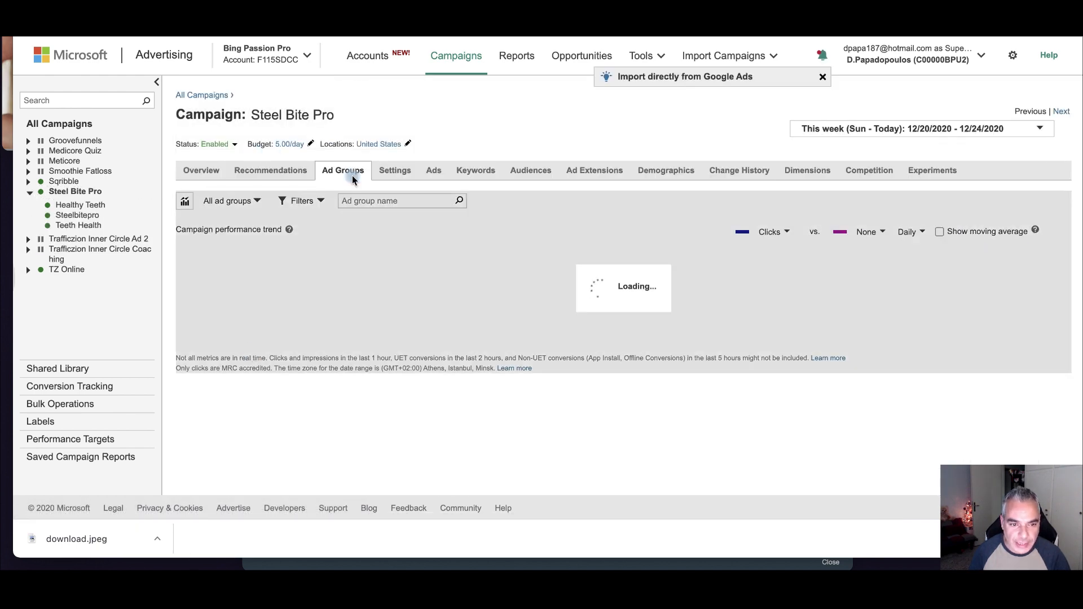
scroll(268, 318, down, 1)
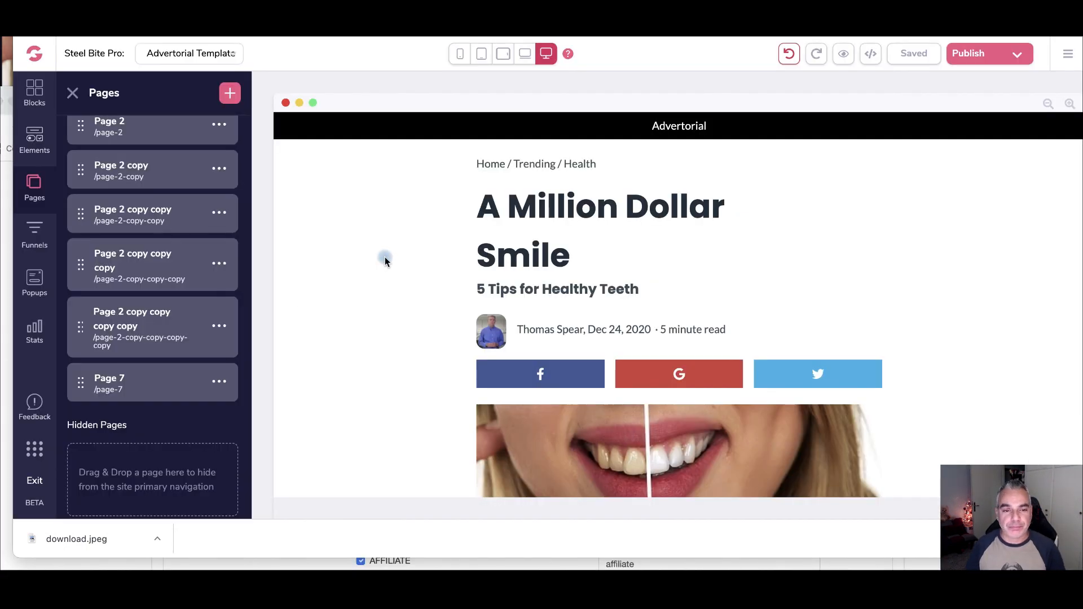
- Review the advertorial page in the GroovePages editor, from the headline and article text down to the quiz button
scroll(499, 350, down, 15)
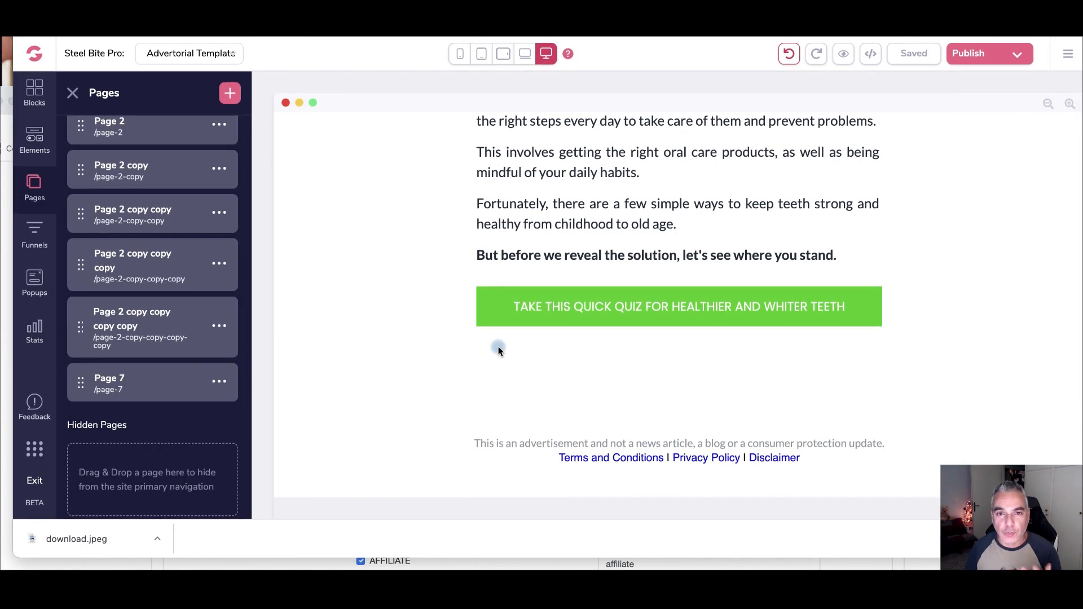
scroll(499, 347, up, 15)
scroll(499, 347, down, 15)
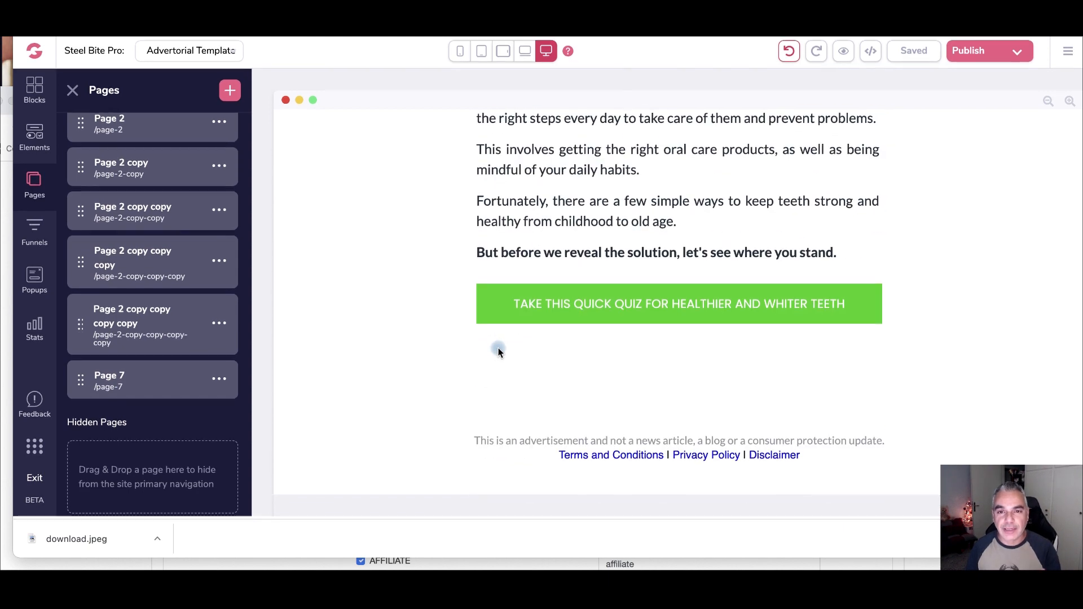
scroll(499, 347, up, 15)
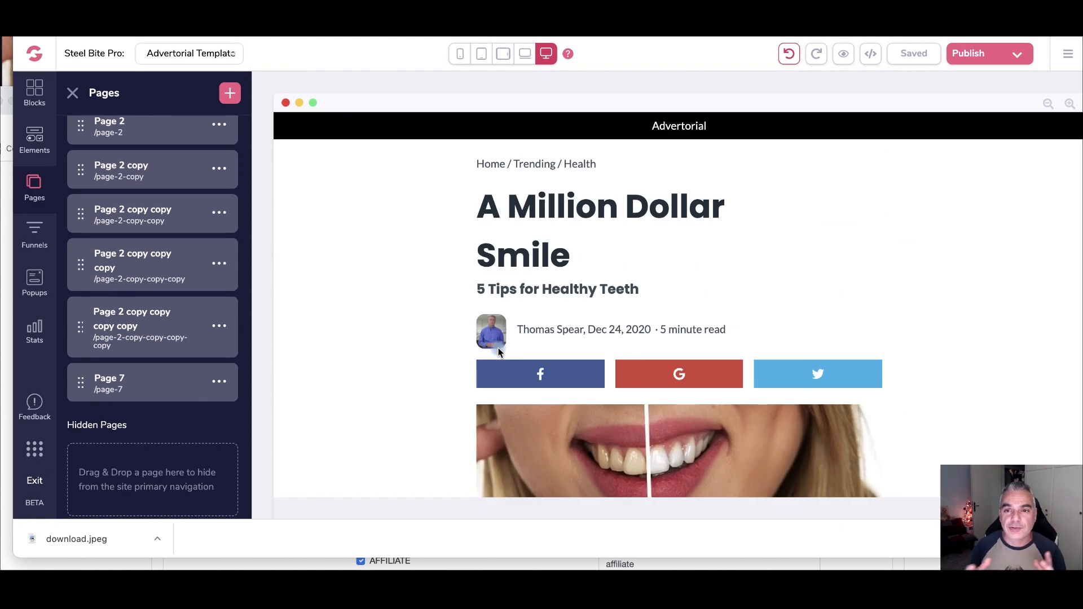
scroll(498, 350, down, 10)
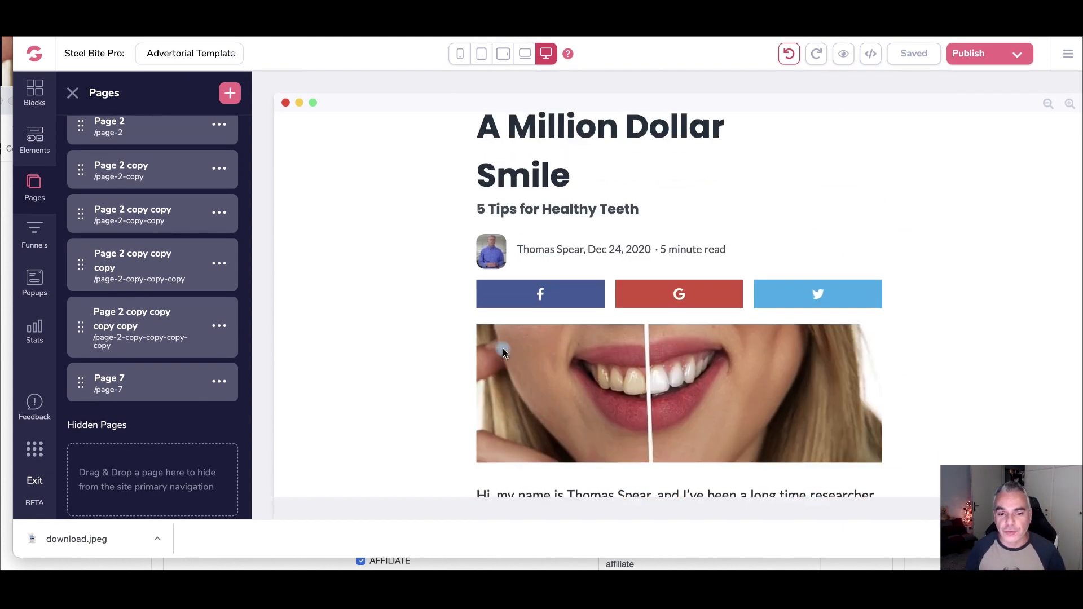
scroll(503, 348, down, 3)
scroll(504, 348, up, 10)
scroll(503, 348, down, 6)
scroll(504, 348, down, 3)
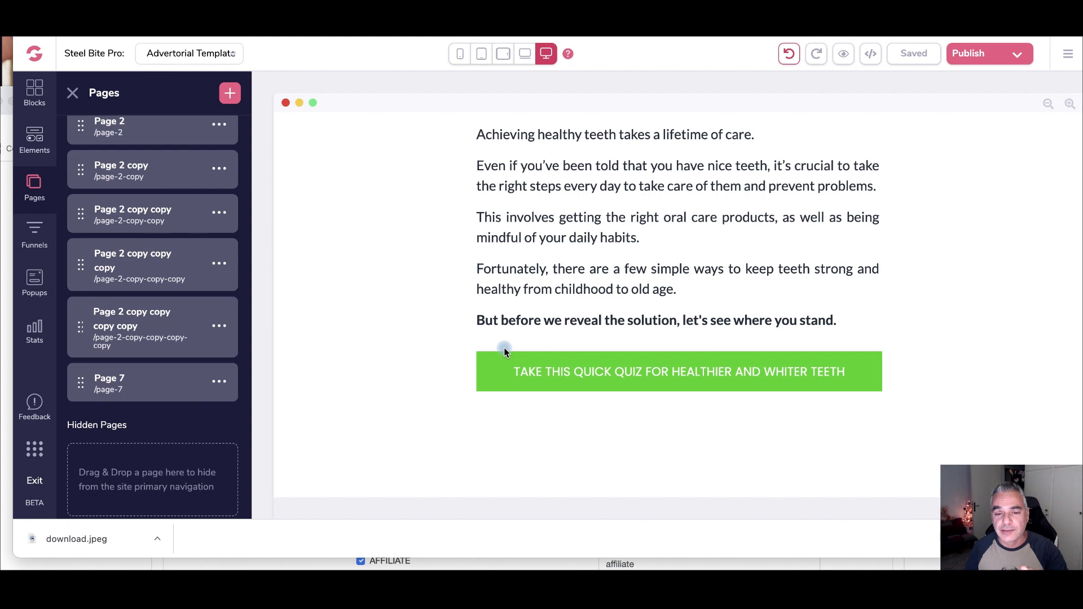
scroll(503, 347, up, 6)
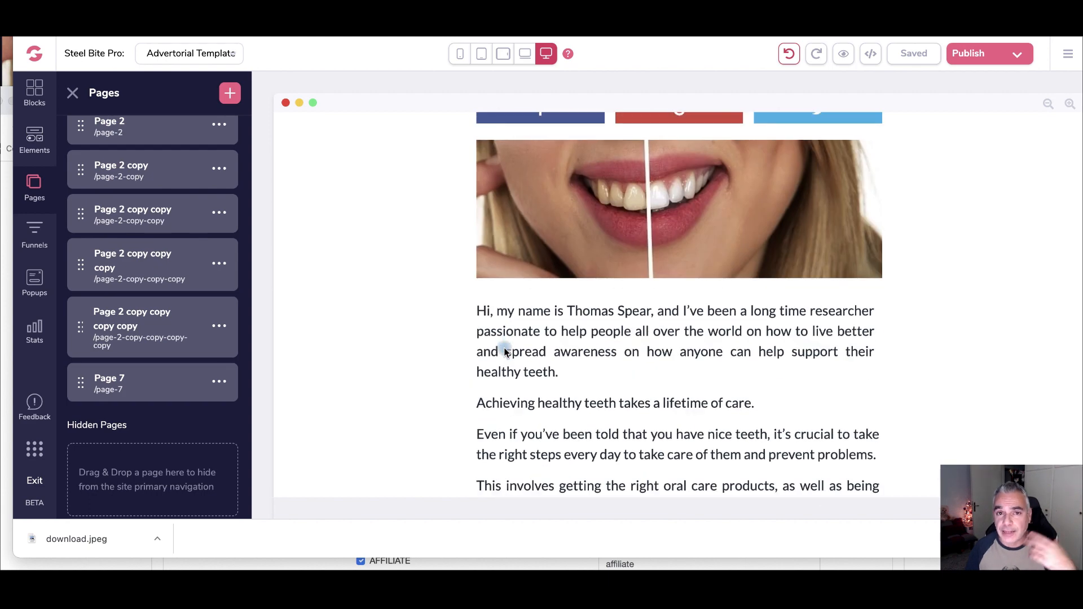
scroll(504, 351, up, 4)
scroll(504, 351, down, 12)
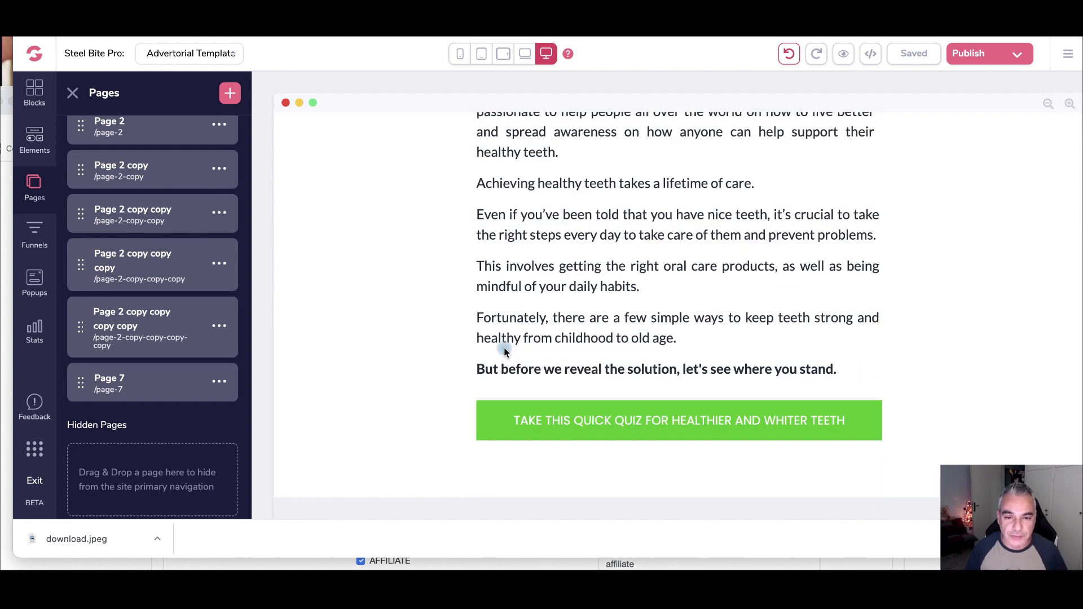